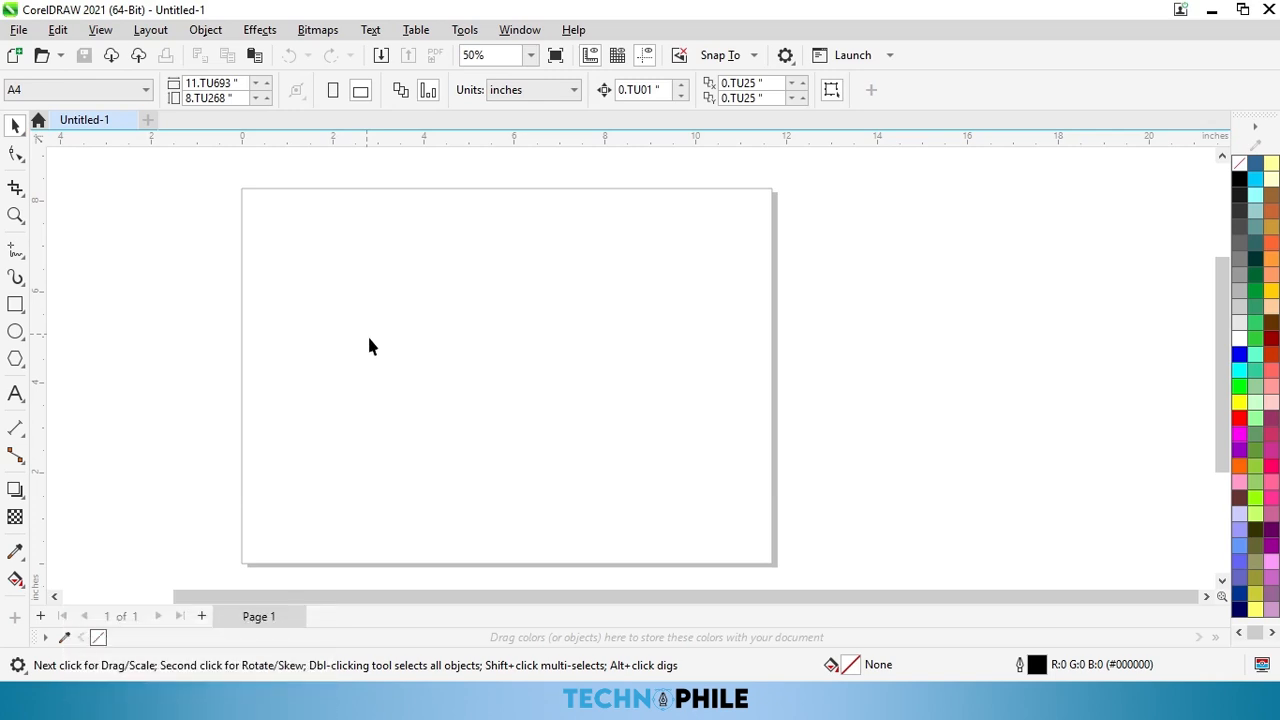
# Step: Draw a circle about 1.012 inches in diameter in the page's upper-left area and fill it red
pyautogui.click(16, 332)
pyautogui.moveTo(280, 264); pyautogui.dragTo(362, 348)
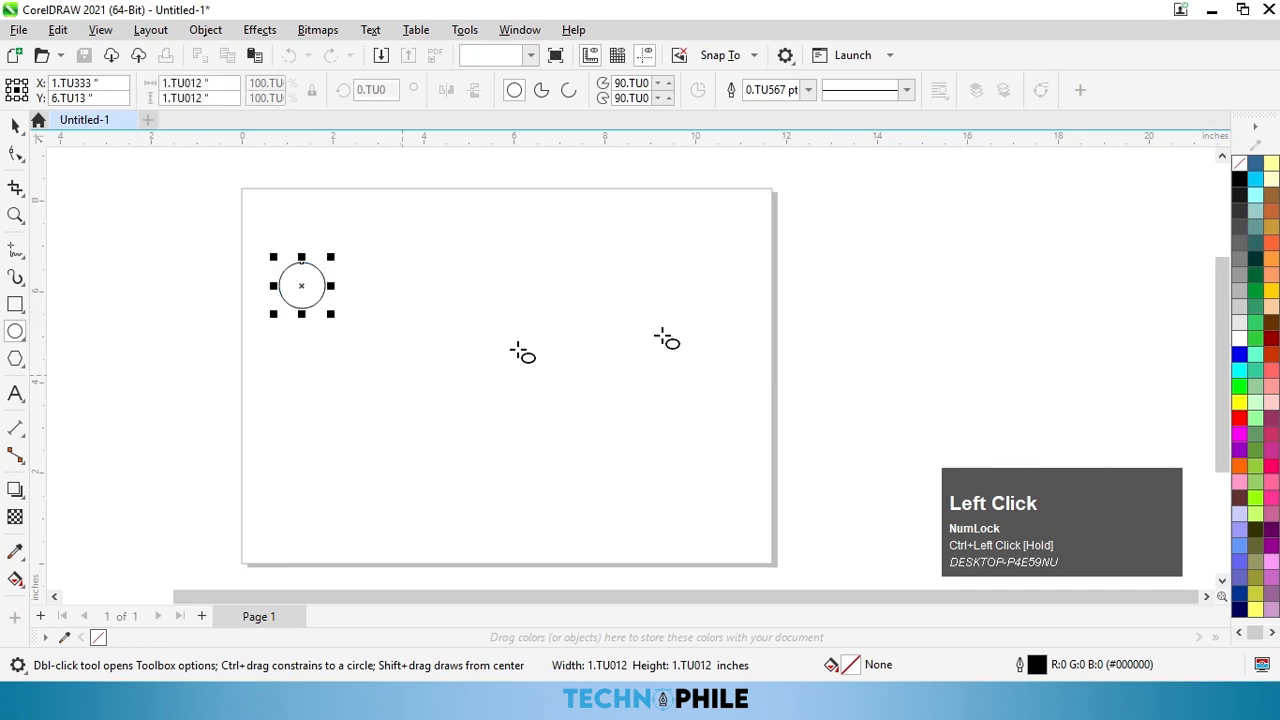
pyautogui.click(1240, 420)
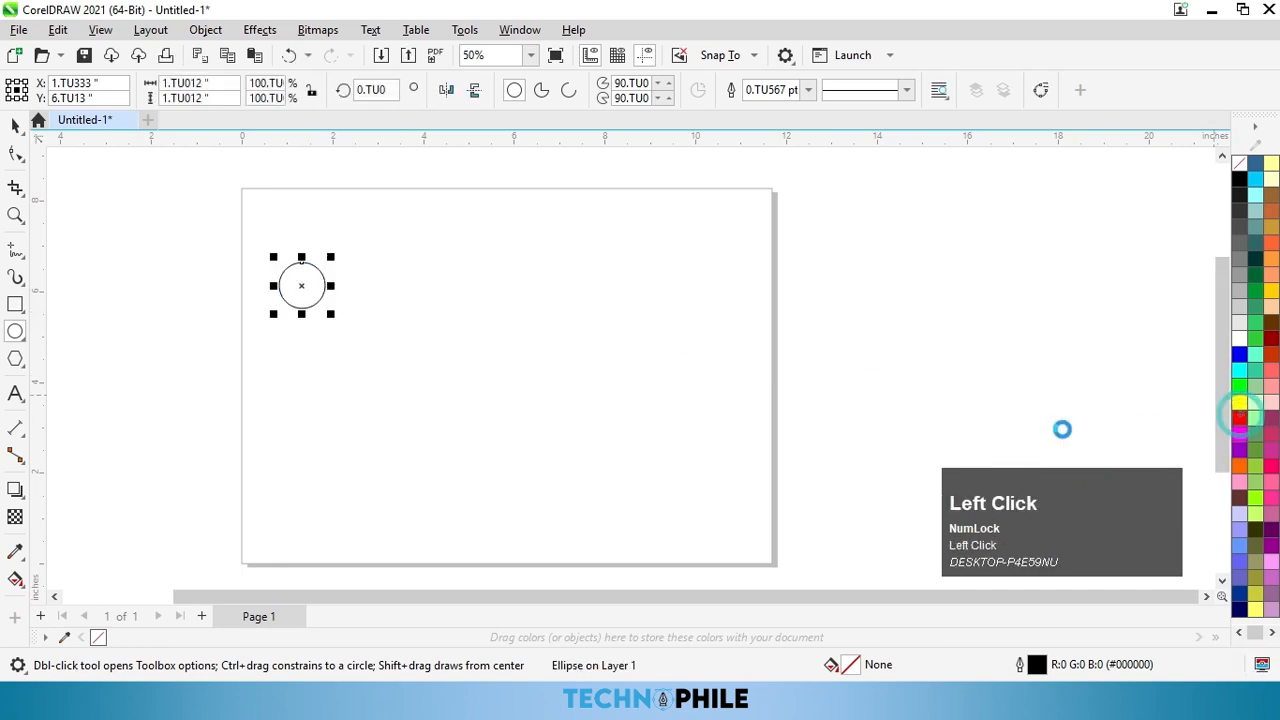
# Step: Copy the red circle about 1.66 inches to the right and repeat the duplication to form a row of six circles
pyautogui.click(16, 125)
pyautogui.moveTo(301, 290); pyautogui.dragTo(378, 288)
pyautogui.rightClick(376, 287)
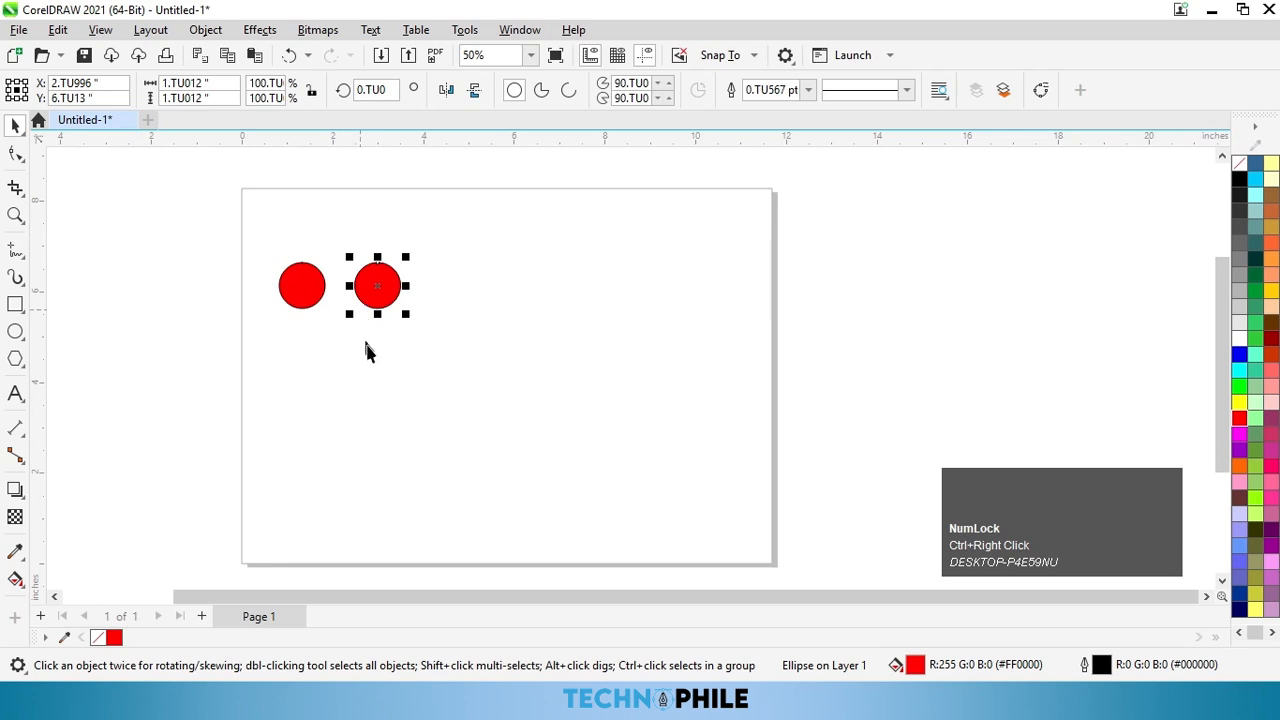
pyautogui.hotkey('ctrl', 'd')
pyautogui.hotkey('ctrl', 'd')
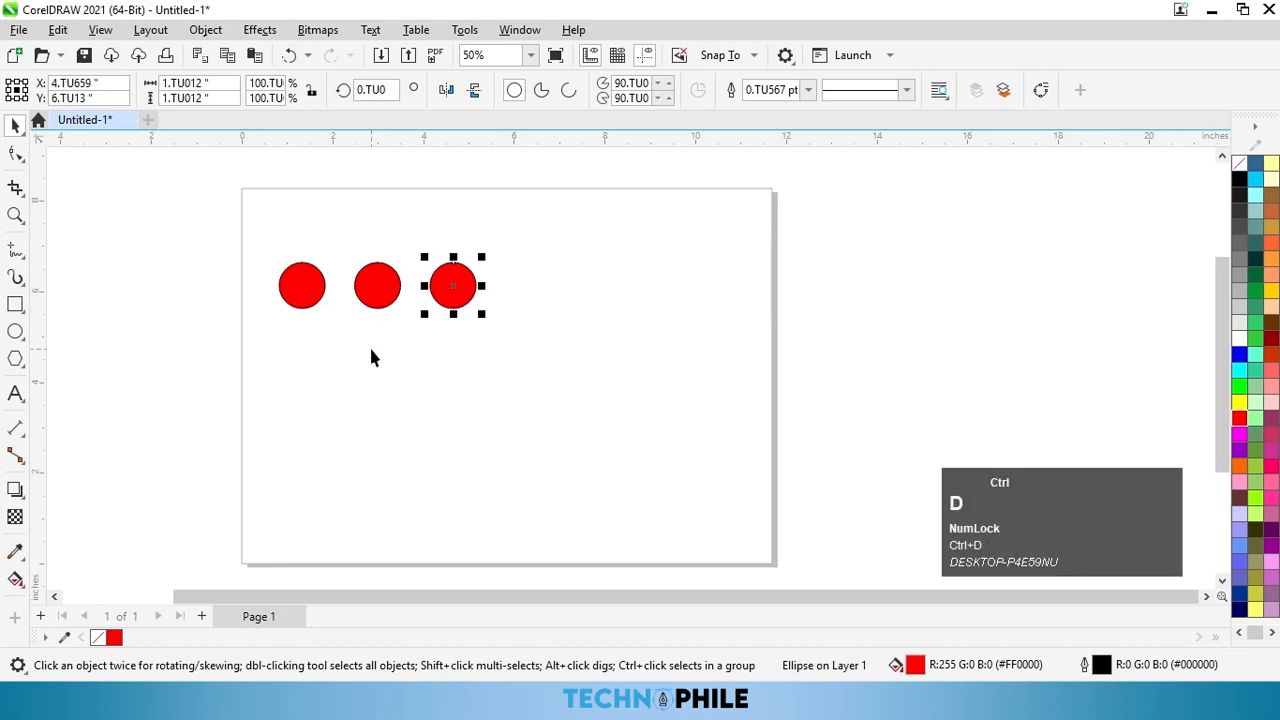
pyautogui.hotkey('ctrl', 'd')
pyautogui.hotkey('ctrl', 'd')
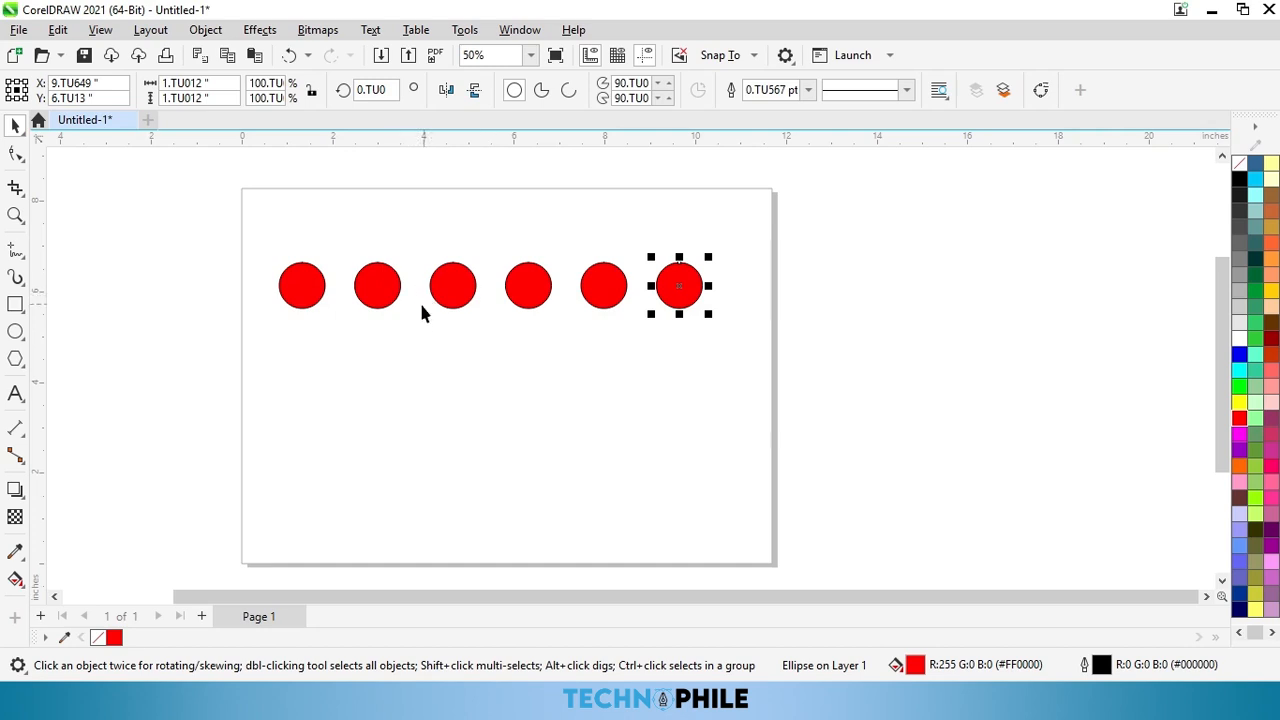
pyautogui.click(357, 322)
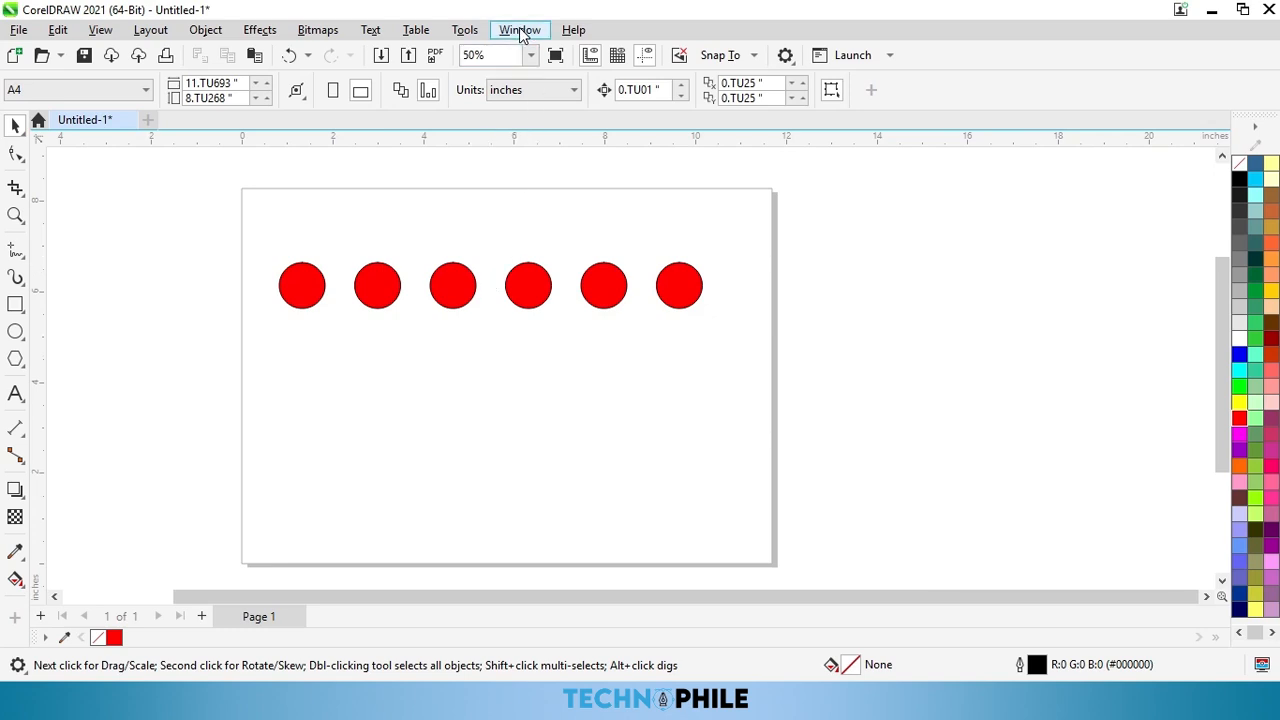
# Step: Open the Transform docker with its Position settings
pyautogui.click(519, 30)
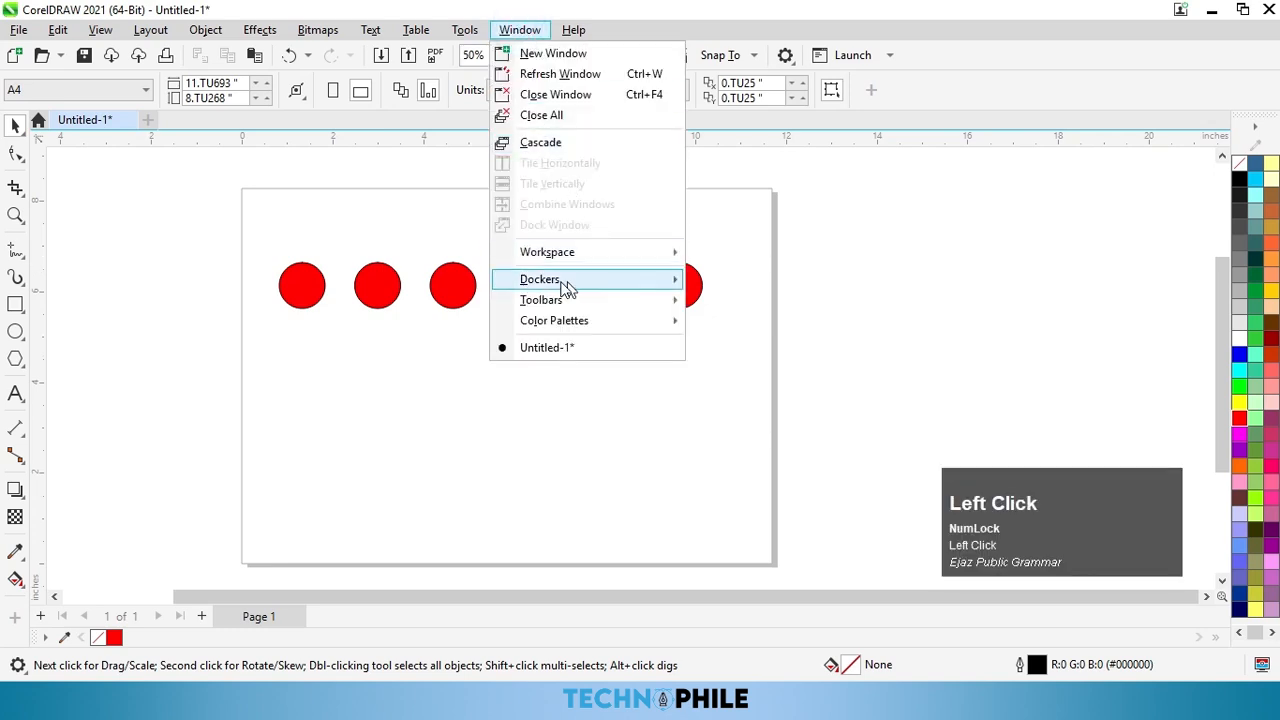
pyautogui.moveTo(580, 286)
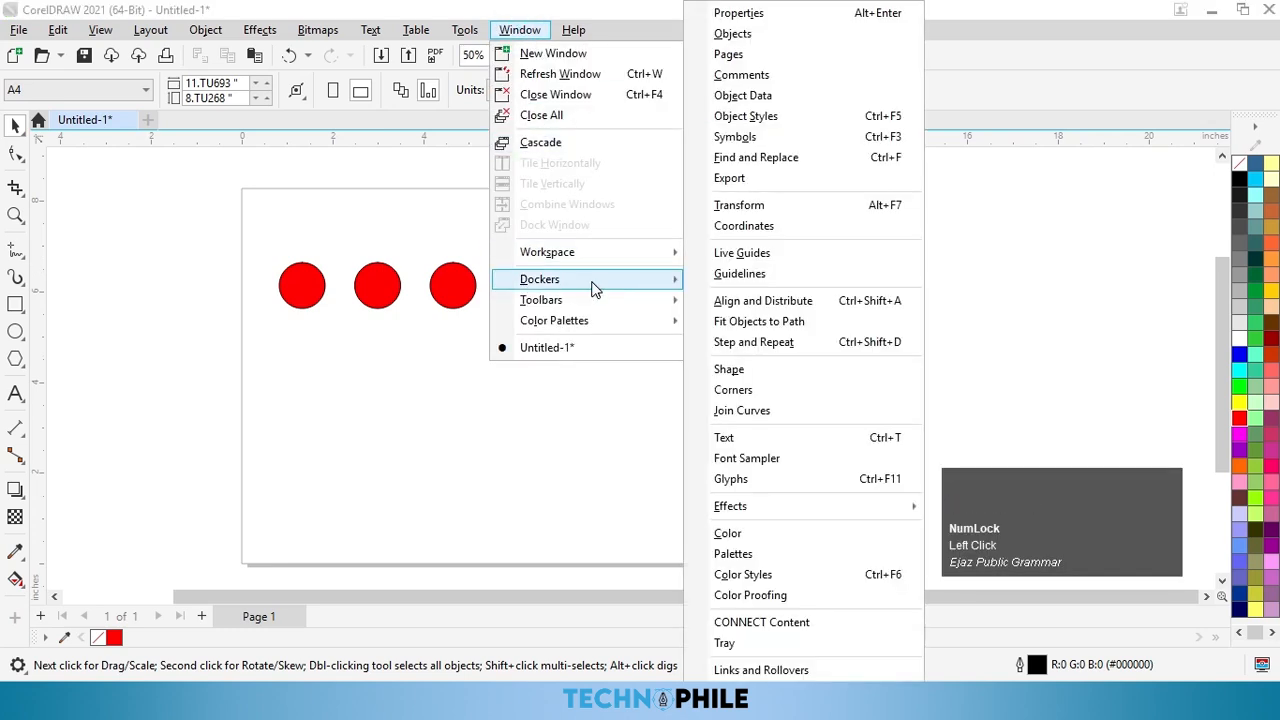
pyautogui.click(741, 207)
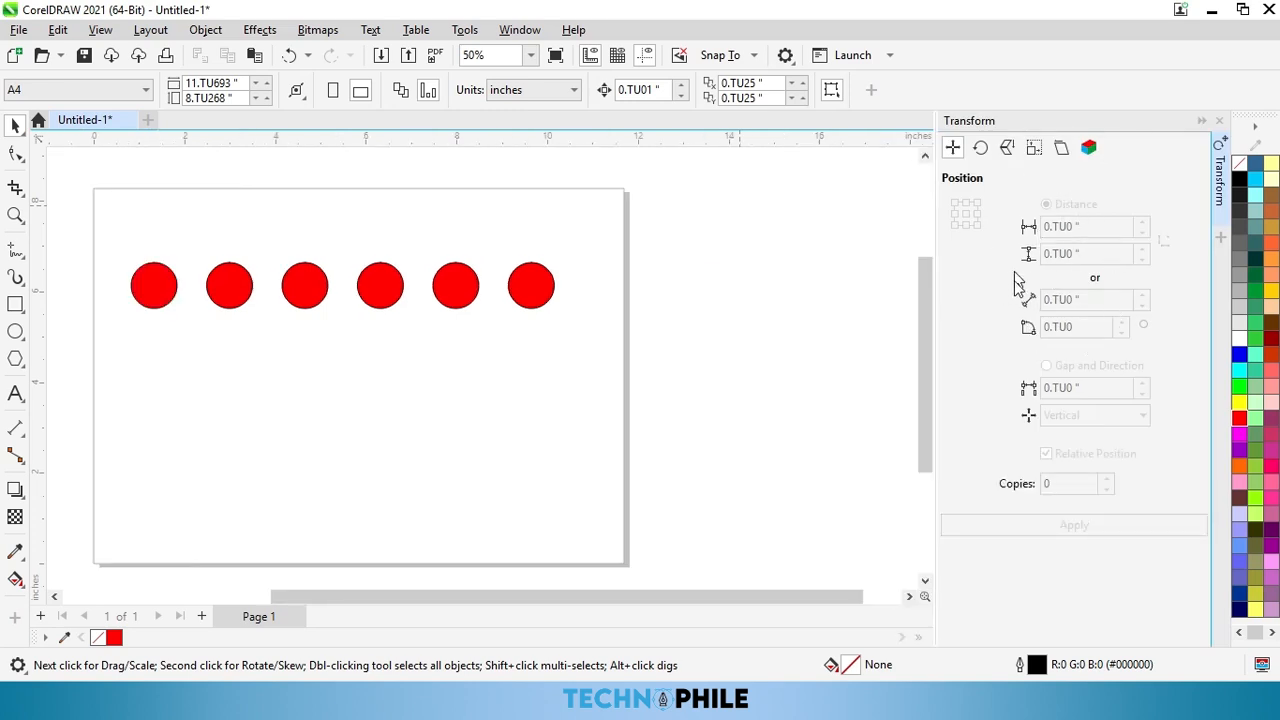
# Step: Delete the five duplicated circles, keeping only the leftmost original
pyautogui.moveTo(598, 225); pyautogui.dragTo(197, 394)
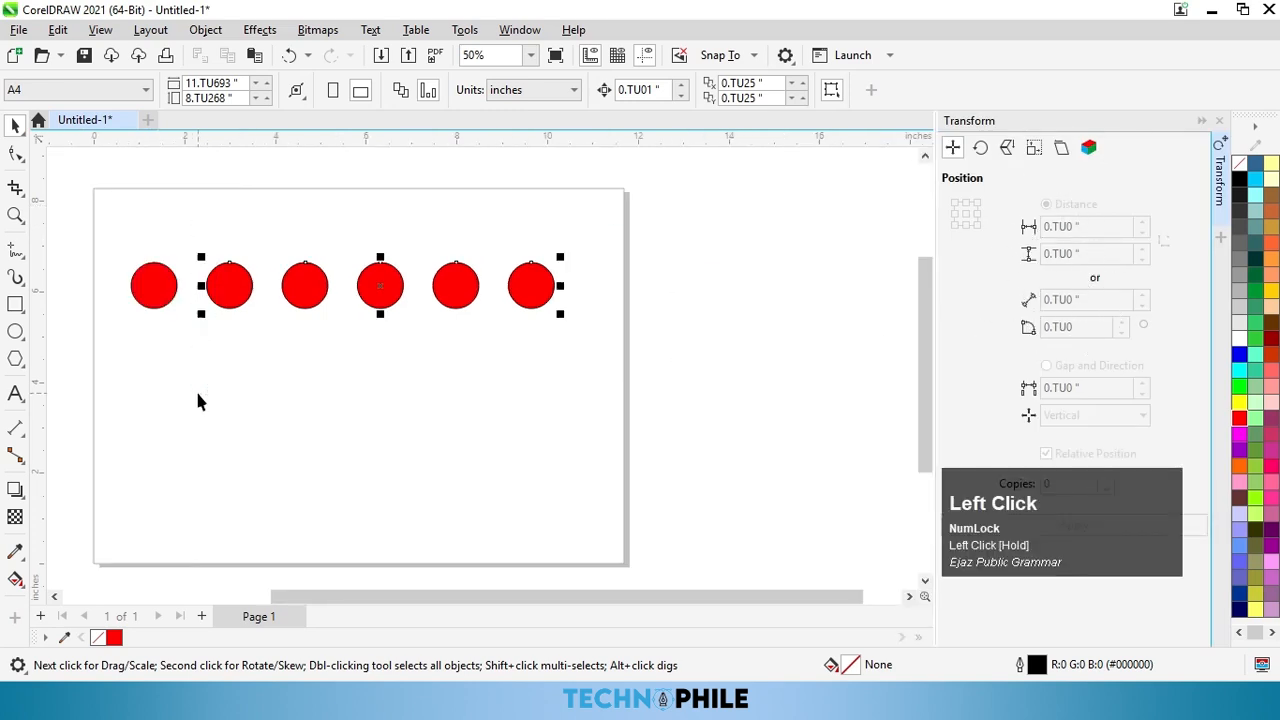
pyautogui.press('Delete')
pyautogui.click(523, 340)
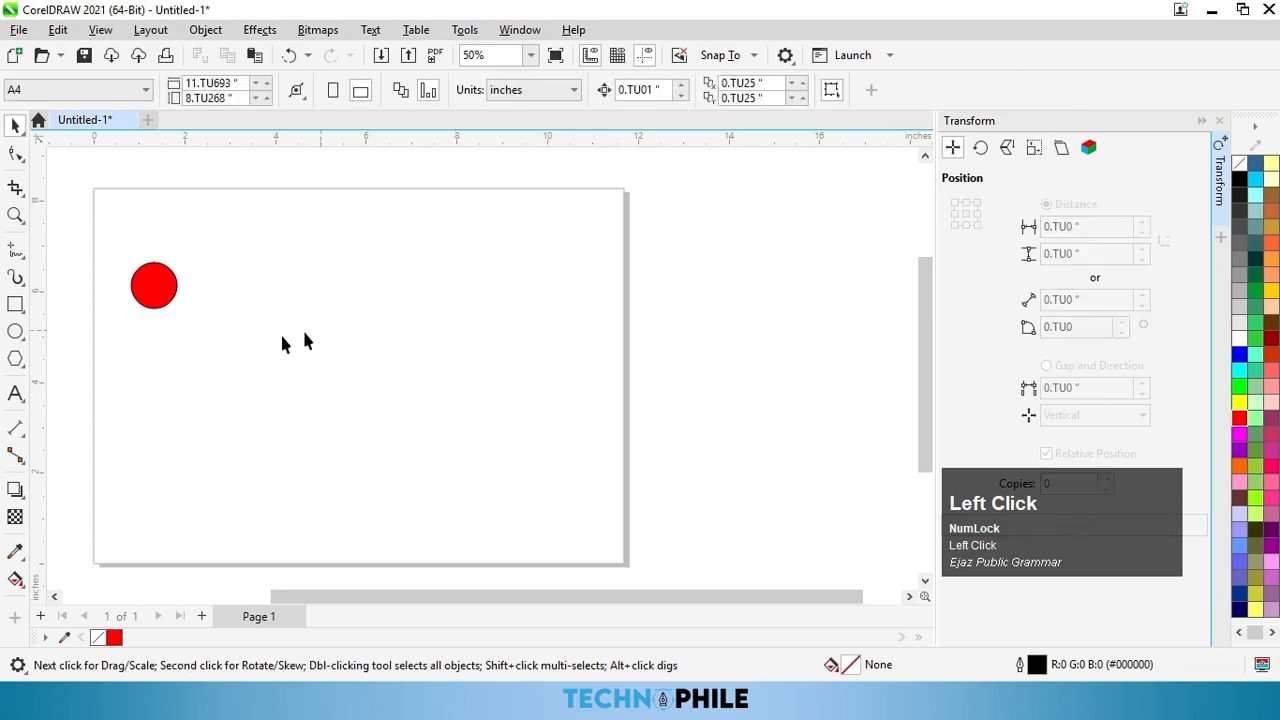
# Step: Move the remaining circle to about X 3.14 and Y 5.831 inches
pyautogui.moveTo(154, 286); pyautogui.dragTo(236, 299)
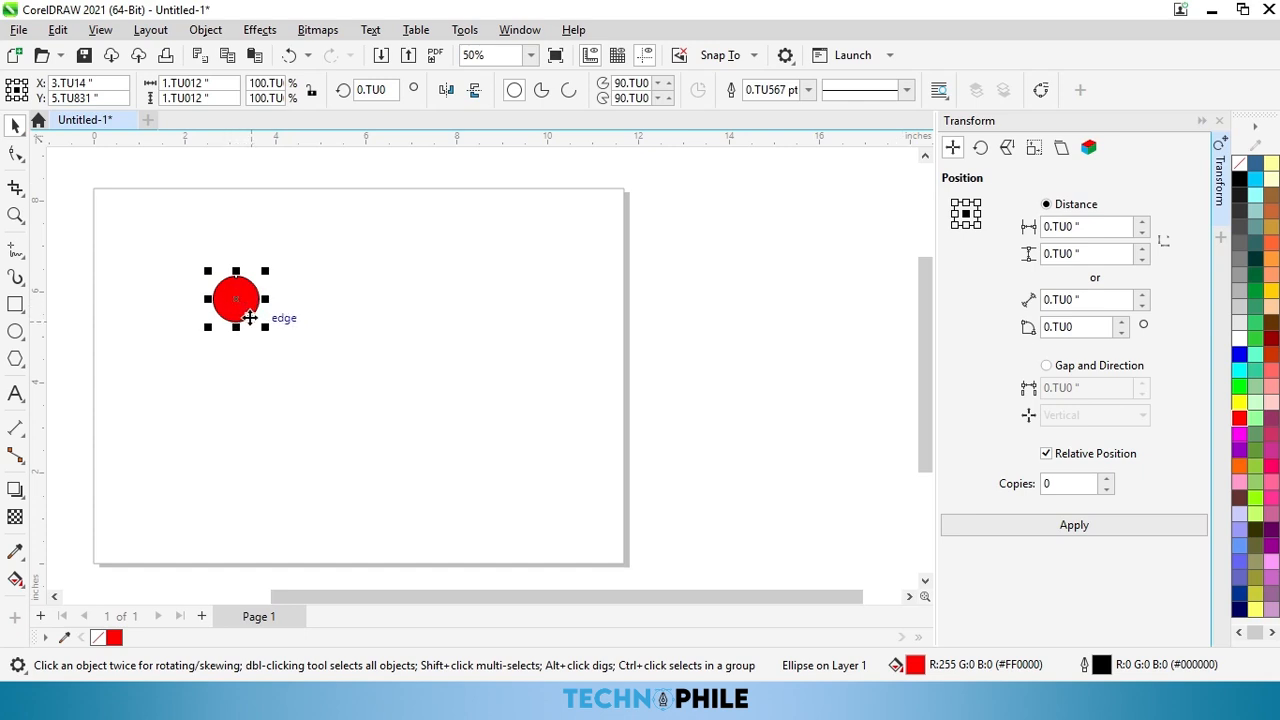
pyautogui.click(91, 83)
pyautogui.moveTo(95, 83); pyautogui.dragTo(46, 84)
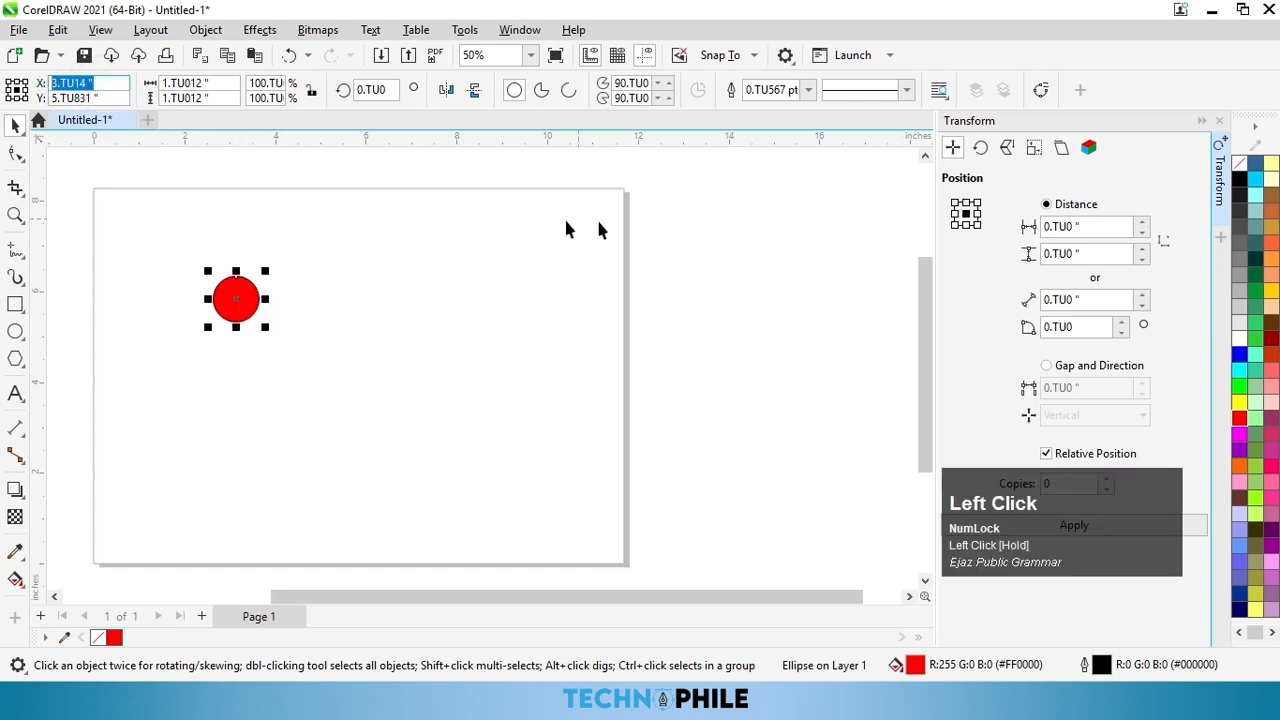
# Step: Try moving the circle by a relative horizontal distance of 10 inches with no copies, and undo the move
pyautogui.moveTo(1125, 227); pyautogui.dragTo(981, 273)
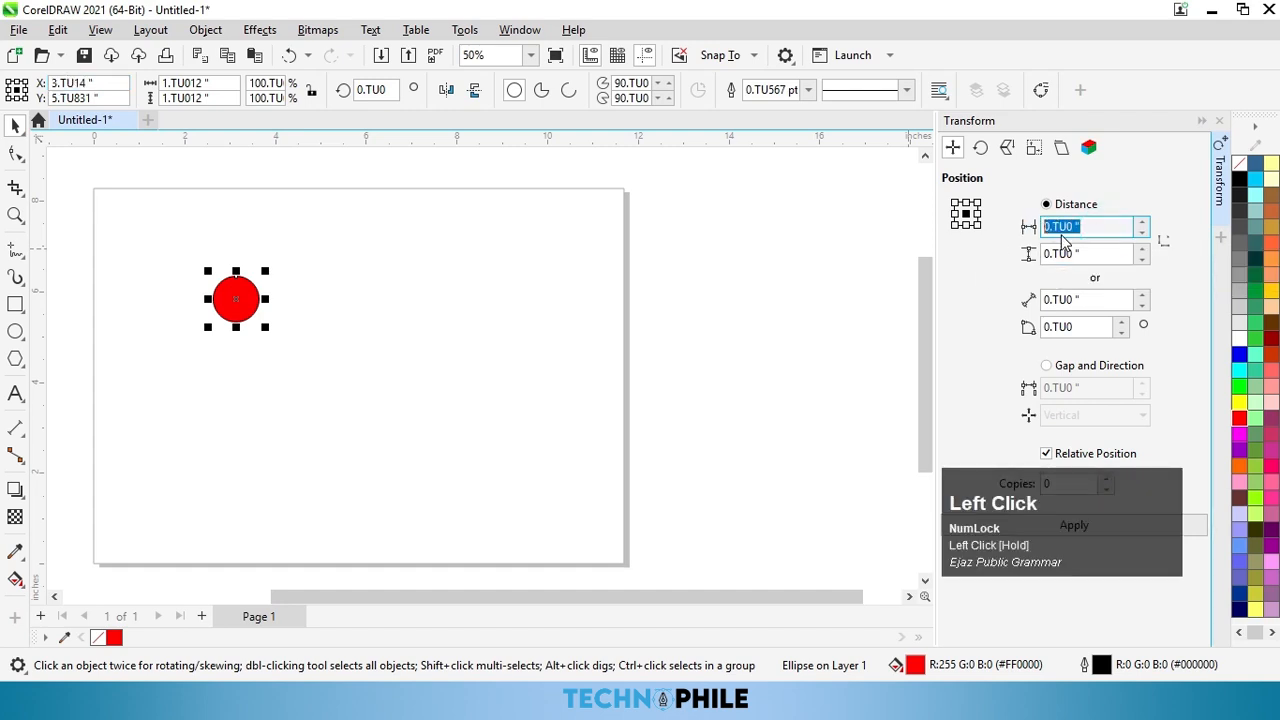
pyautogui.write('10')
pyautogui.click(1000, 445)
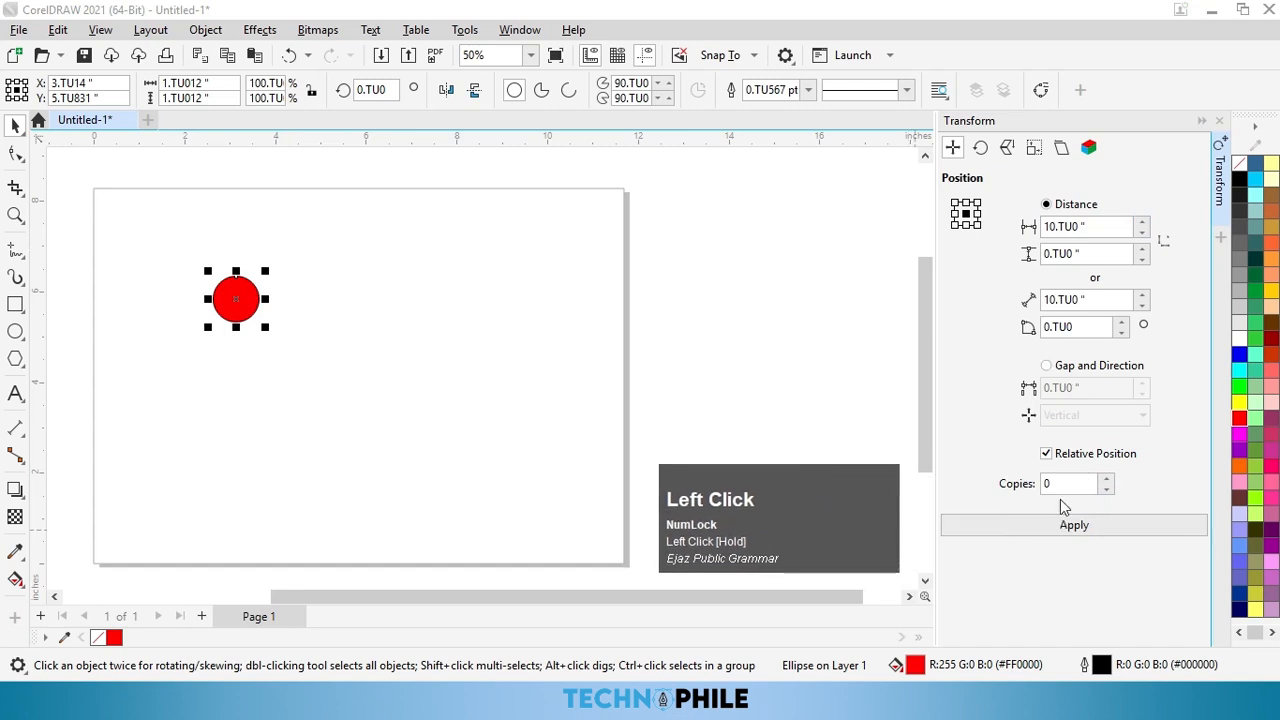
pyautogui.click(1073, 526)
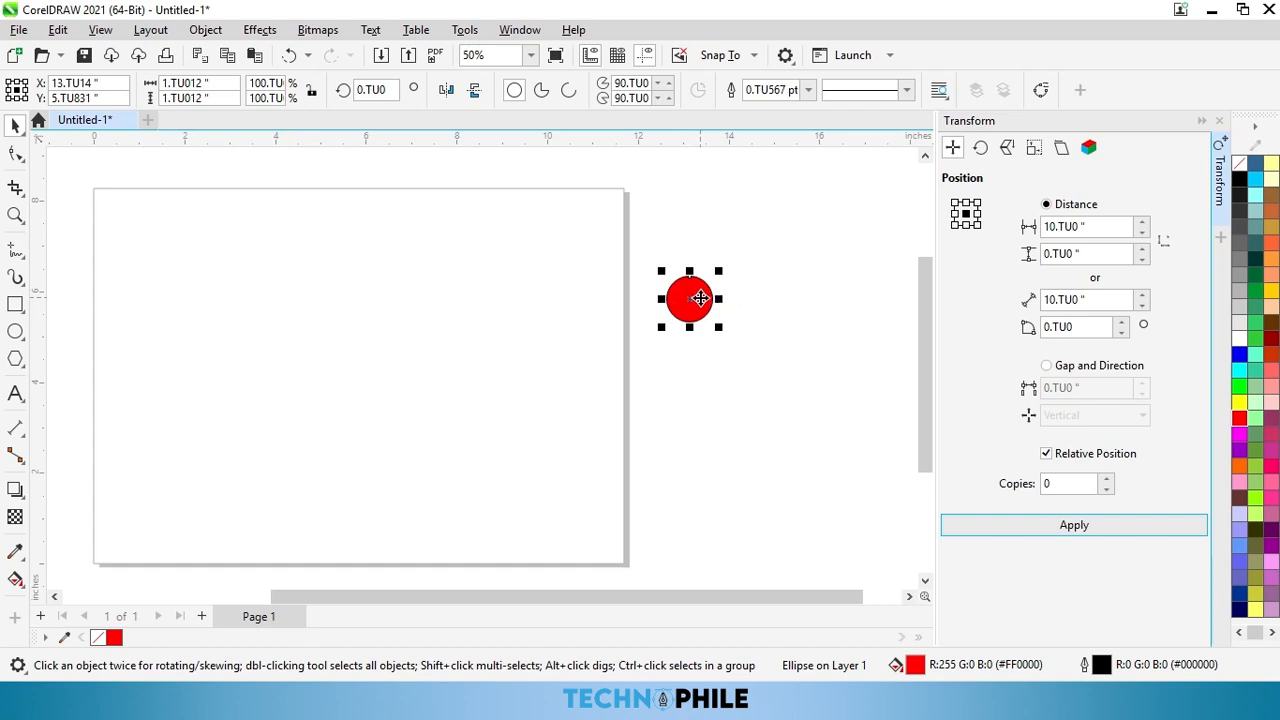
pyautogui.hotkey('ctrl', 'z')
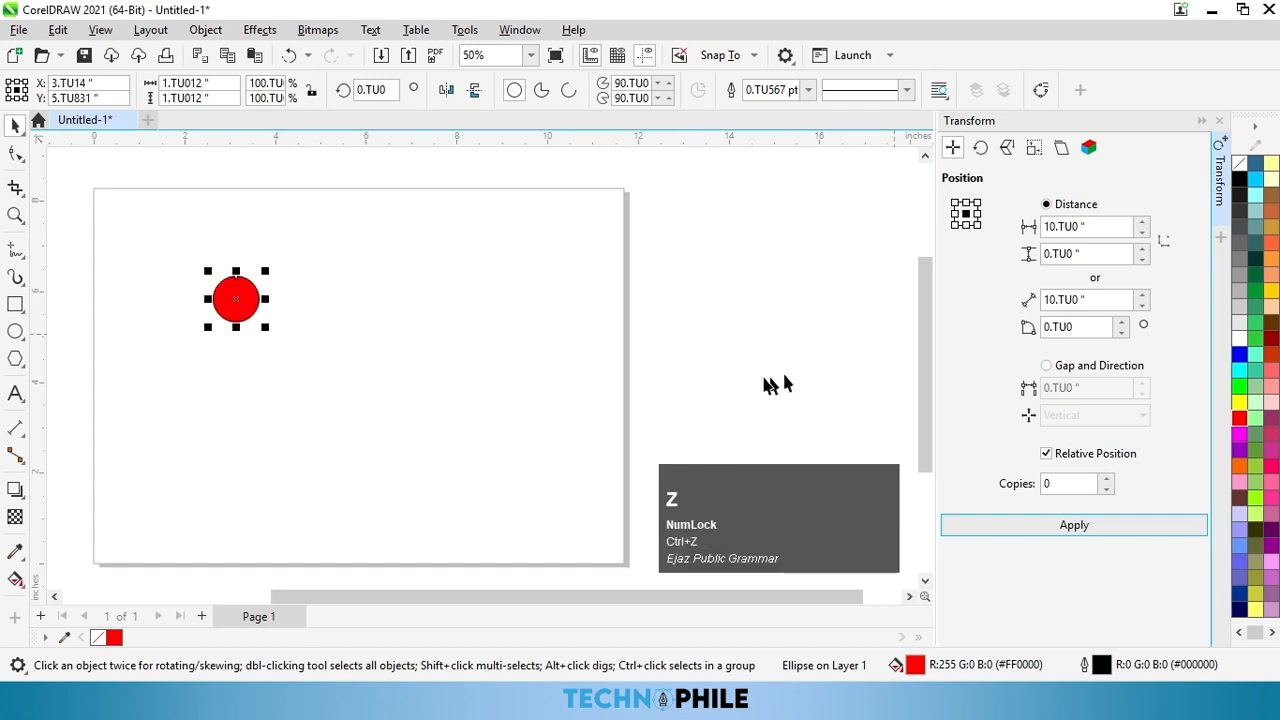
# Step: Try moving the circle by 2 inches vertically and 0 inches horizontally, and undo the move
pyautogui.click(1085, 253)
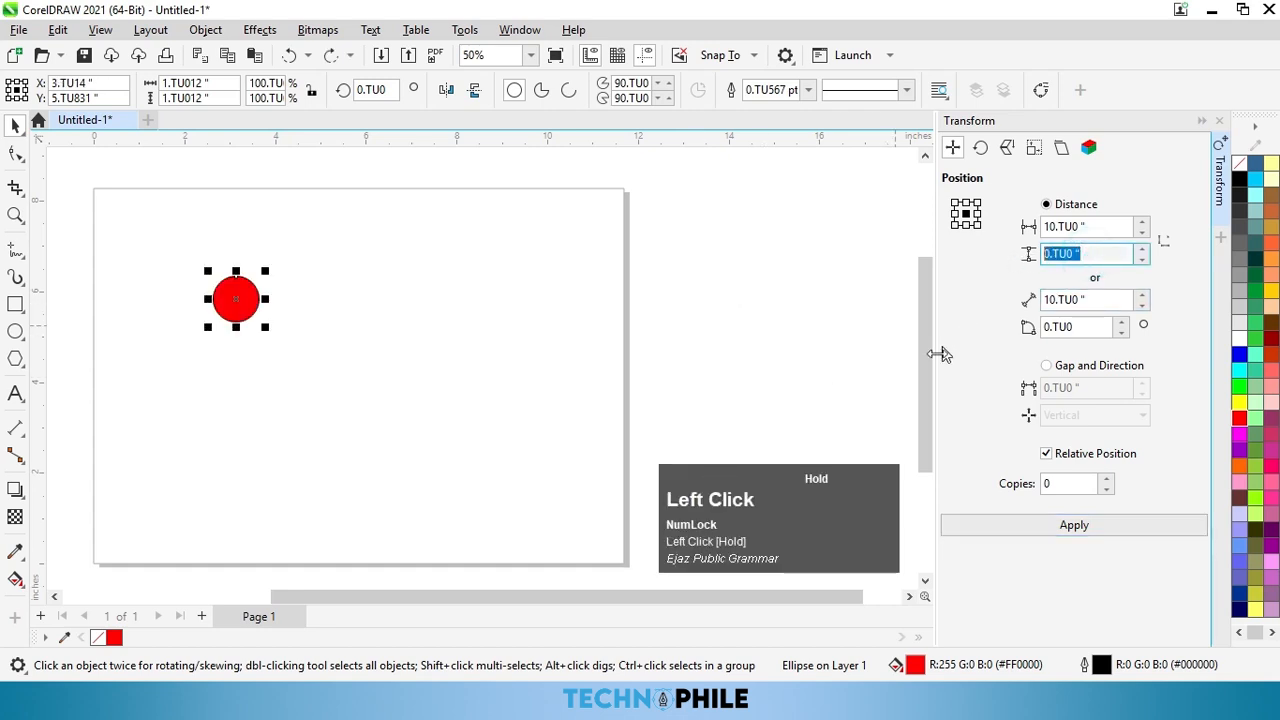
pyautogui.write('2')
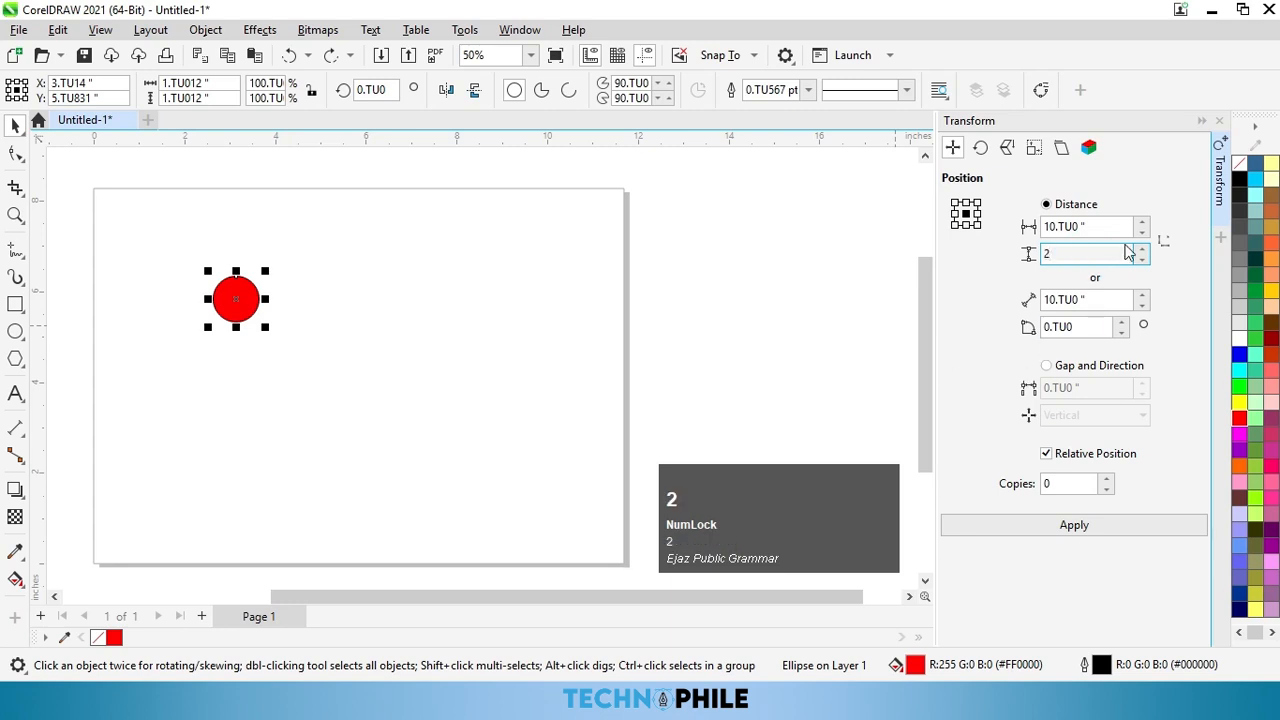
pyautogui.click(1092, 228)
pyautogui.write('0')
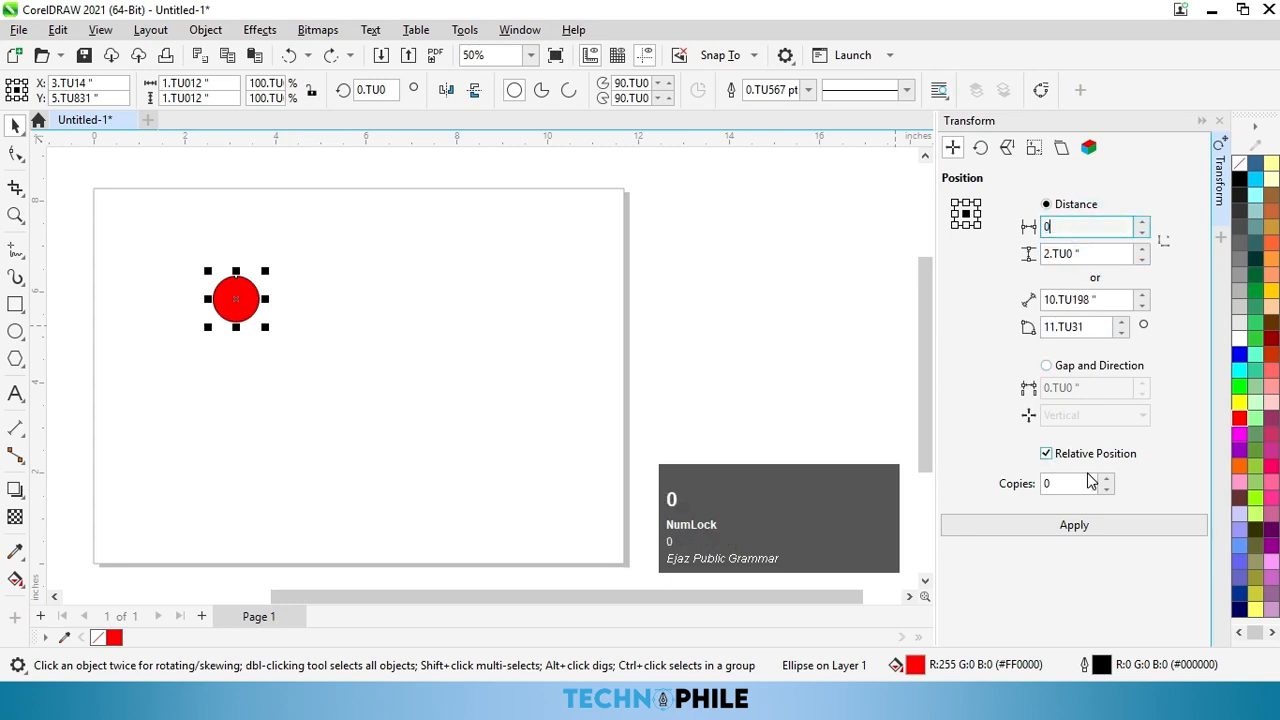
pyautogui.click(1068, 527)
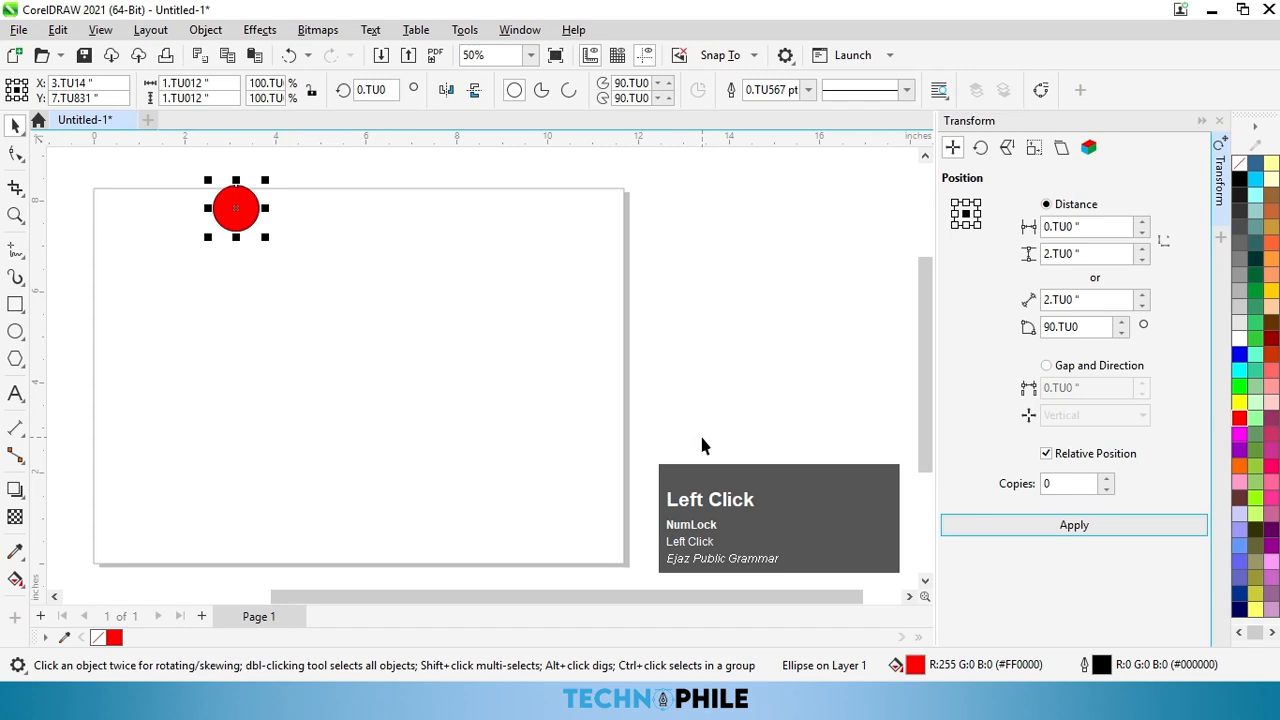
pyautogui.hotkey('ctrl', 'z')
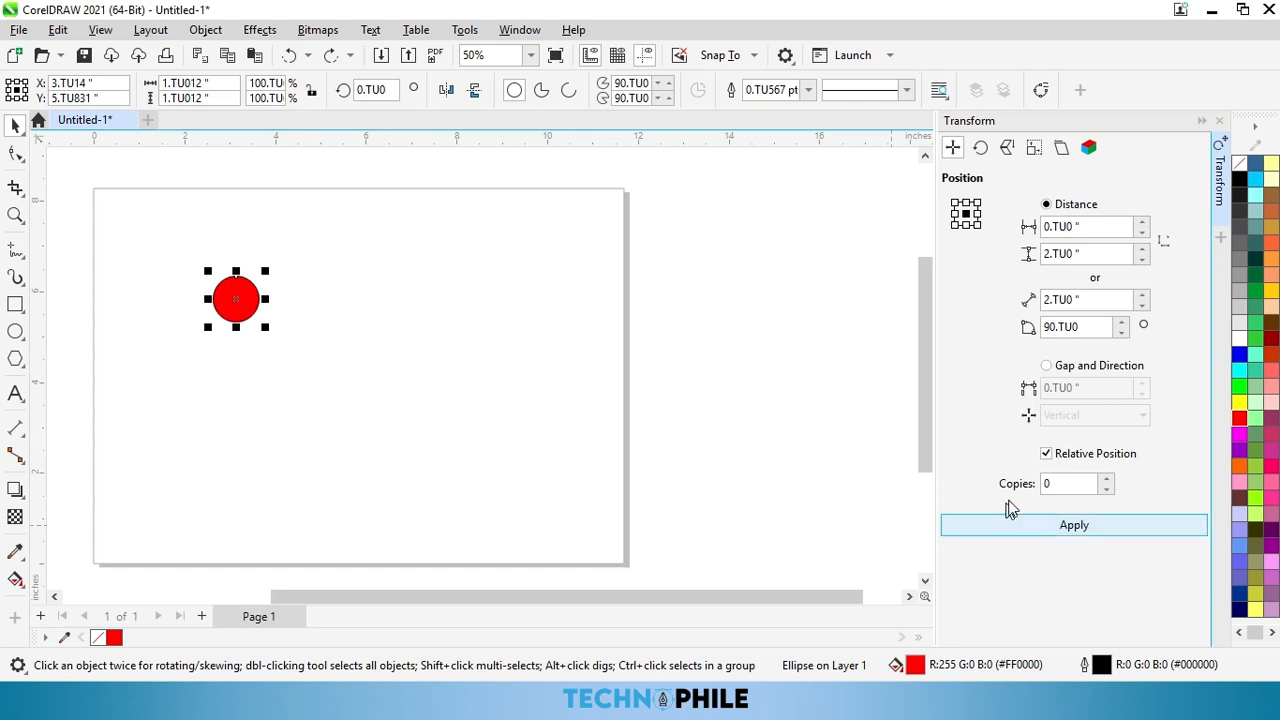
# Step: Try making five copies of the circle at a 1-inch horizontal and 0-inch vertical distance, and undo them
pyautogui.click(1040, 483)
pyautogui.click(1090, 228)
pyautogui.write('1')
pyautogui.press('Tab')
pyautogui.write('0')
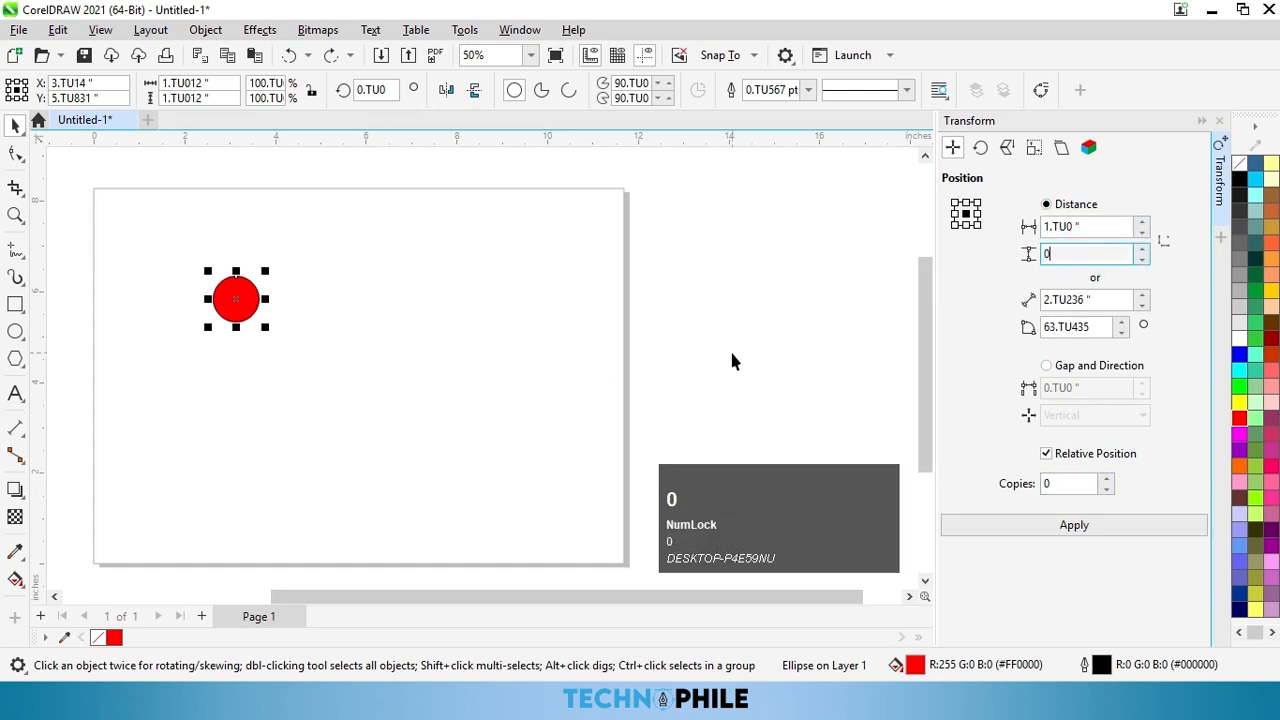
pyautogui.click(1068, 487)
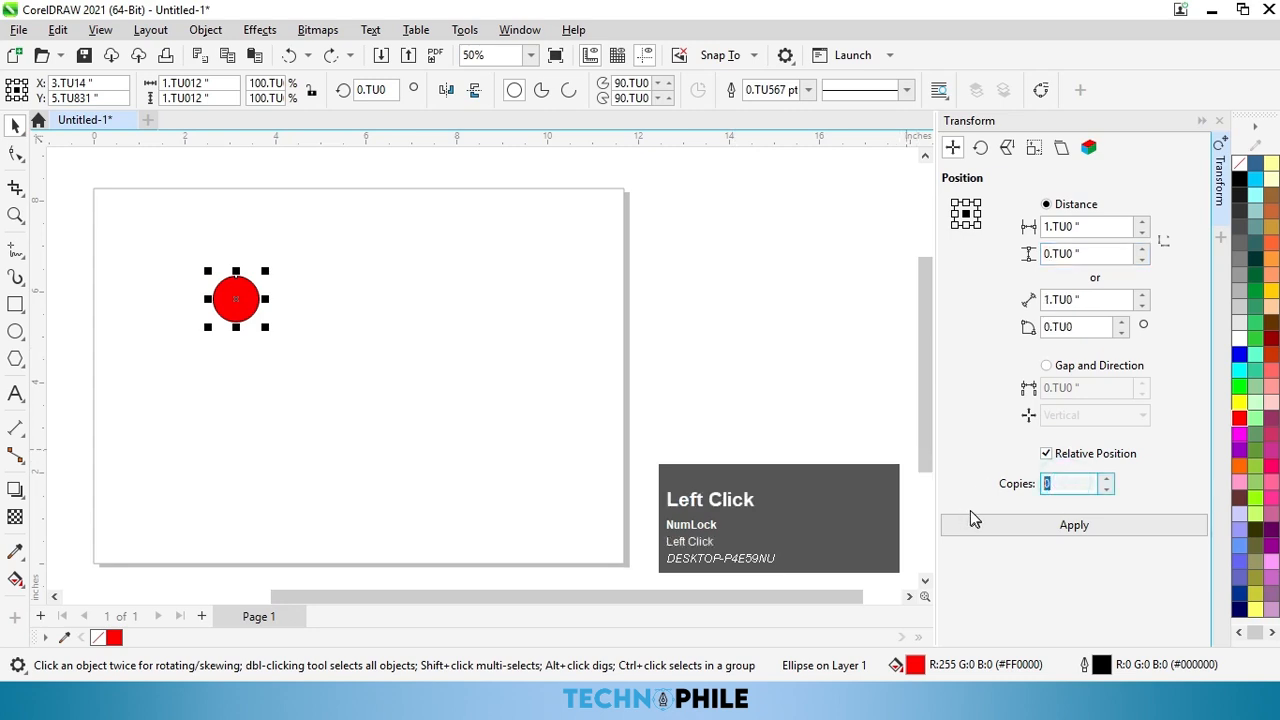
pyautogui.write('5')
pyautogui.click(1045, 530)
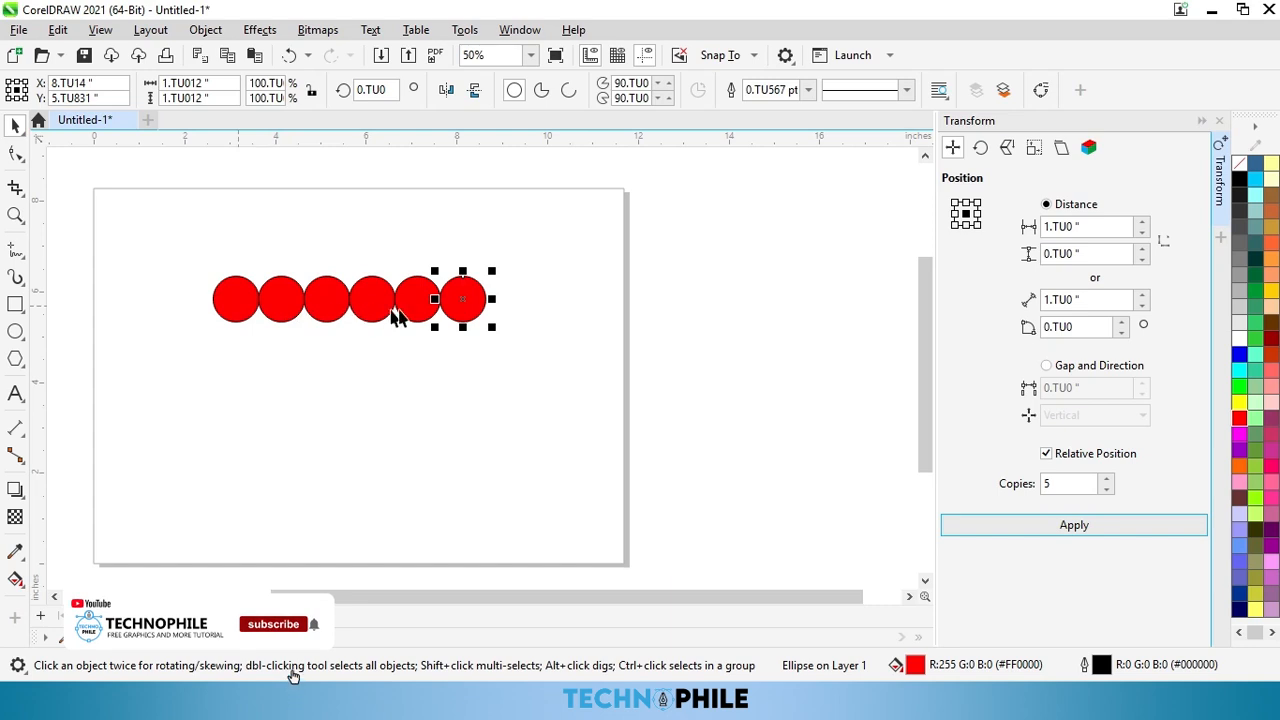
pyautogui.scroll(4, 238, 300)
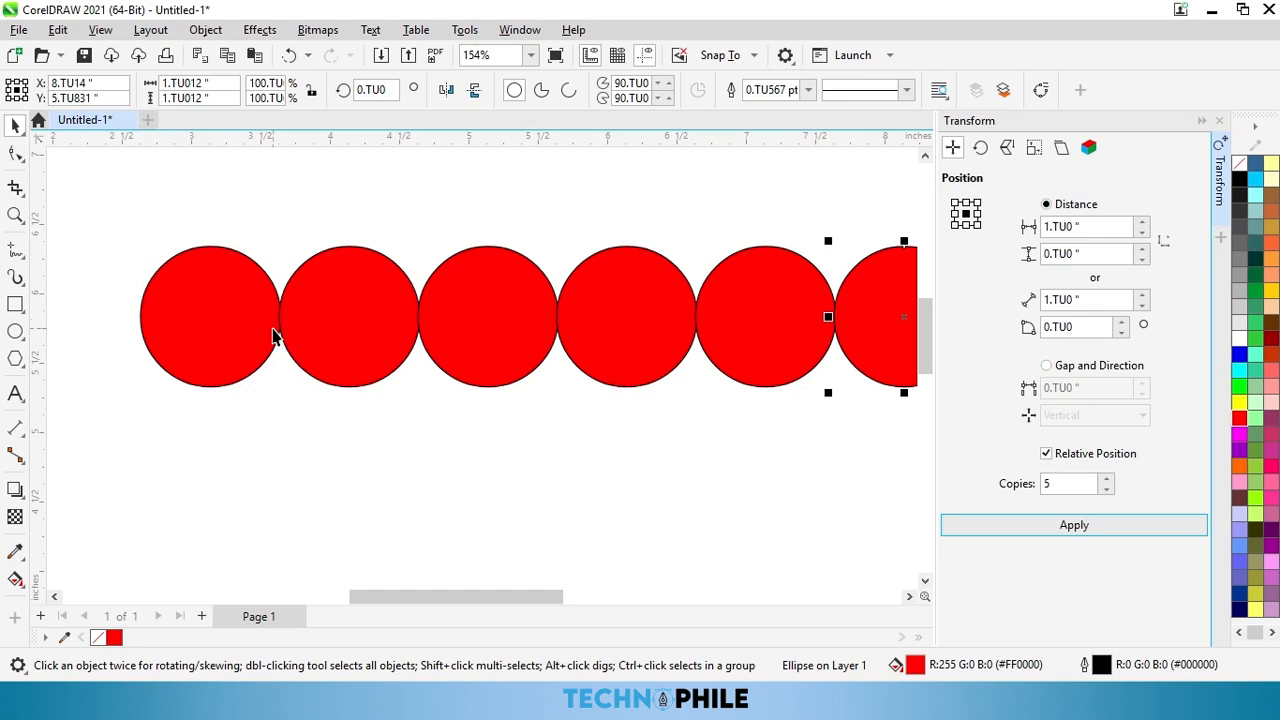
pyautogui.scroll(1, 320, 362)
pyautogui.hotkey('ctrl', 'z')
# Step: Try making five copies of the circle at a horizontal distance of 1.7 inches, and undo them
pyautogui.click(1059, 299)
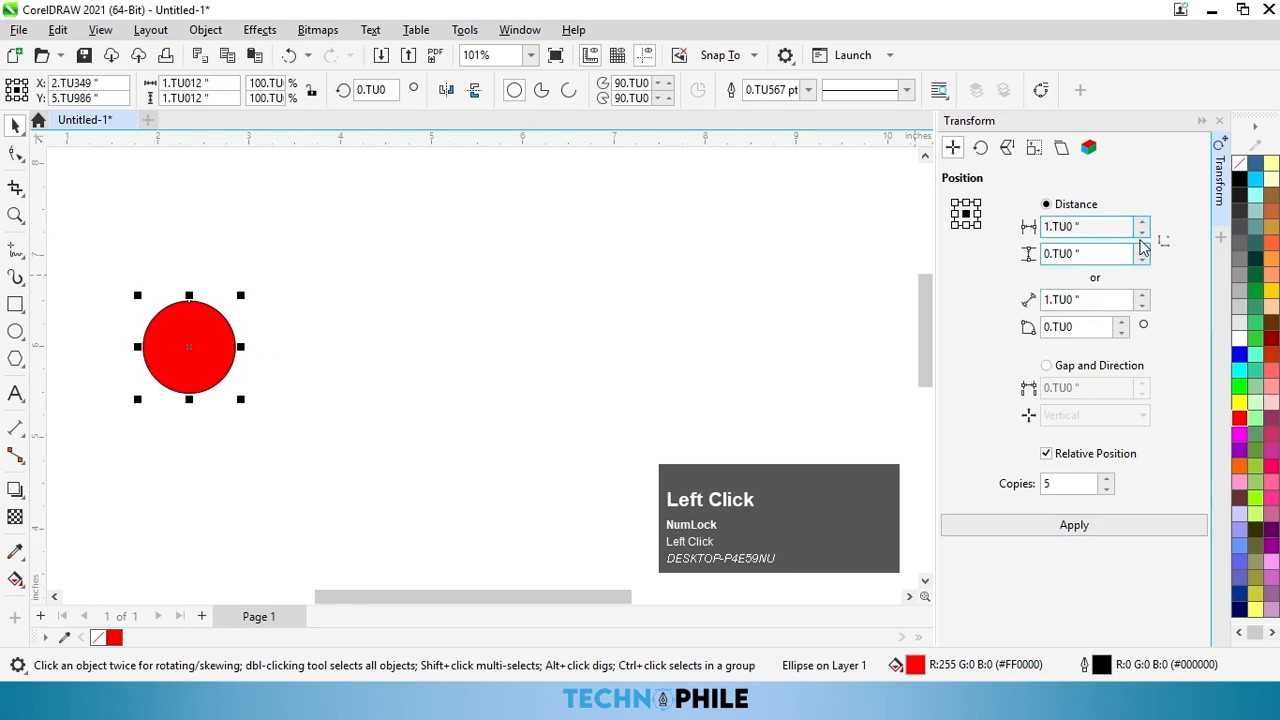
pyautogui.click(1142, 222)
pyautogui.click(1142, 222)
pyautogui.click(1142, 222)
pyautogui.click(1142, 222)
pyautogui.click(1142, 222)
pyautogui.click(1142, 222)
pyautogui.click(1142, 222)
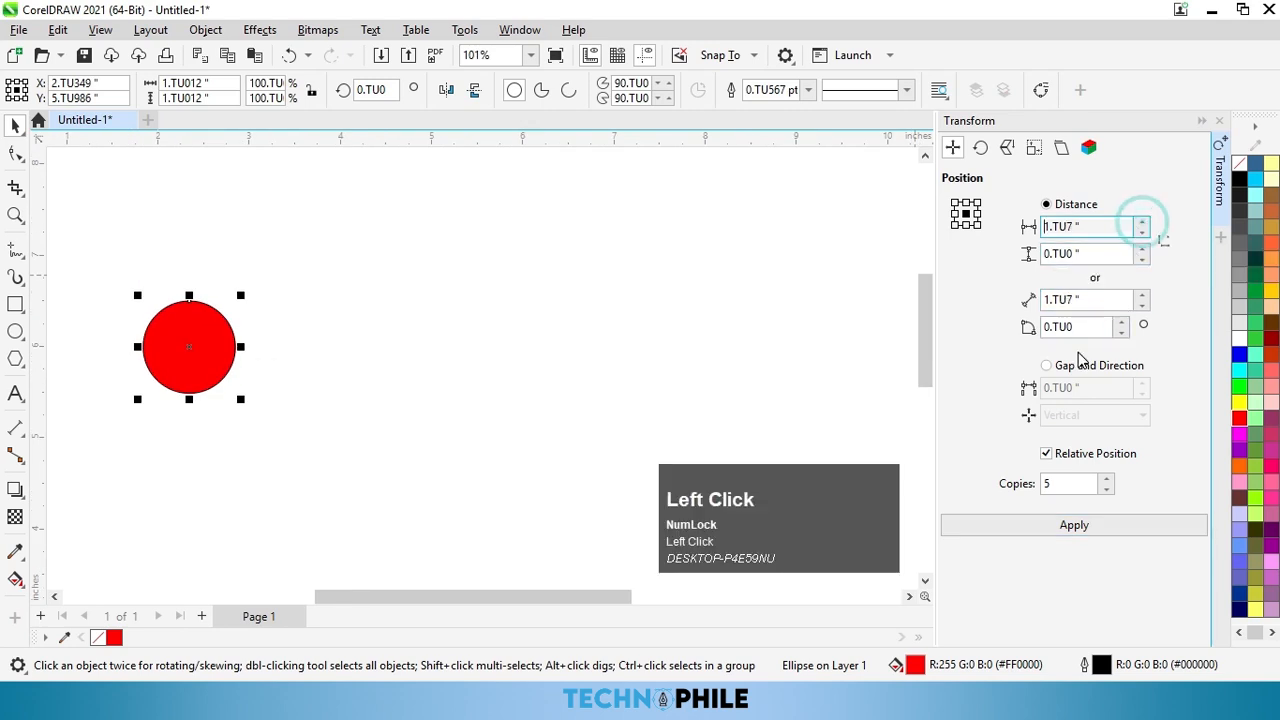
pyautogui.click(1066, 527)
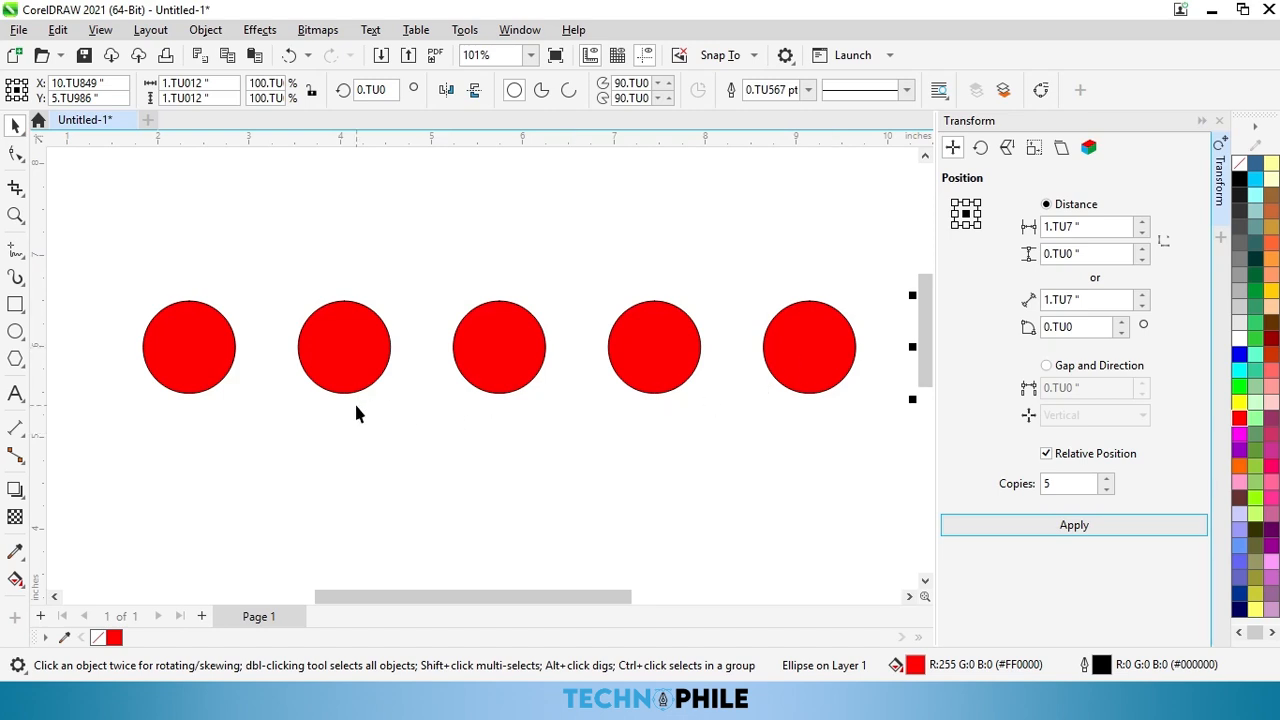
pyautogui.scroll(-4, 365, 413)
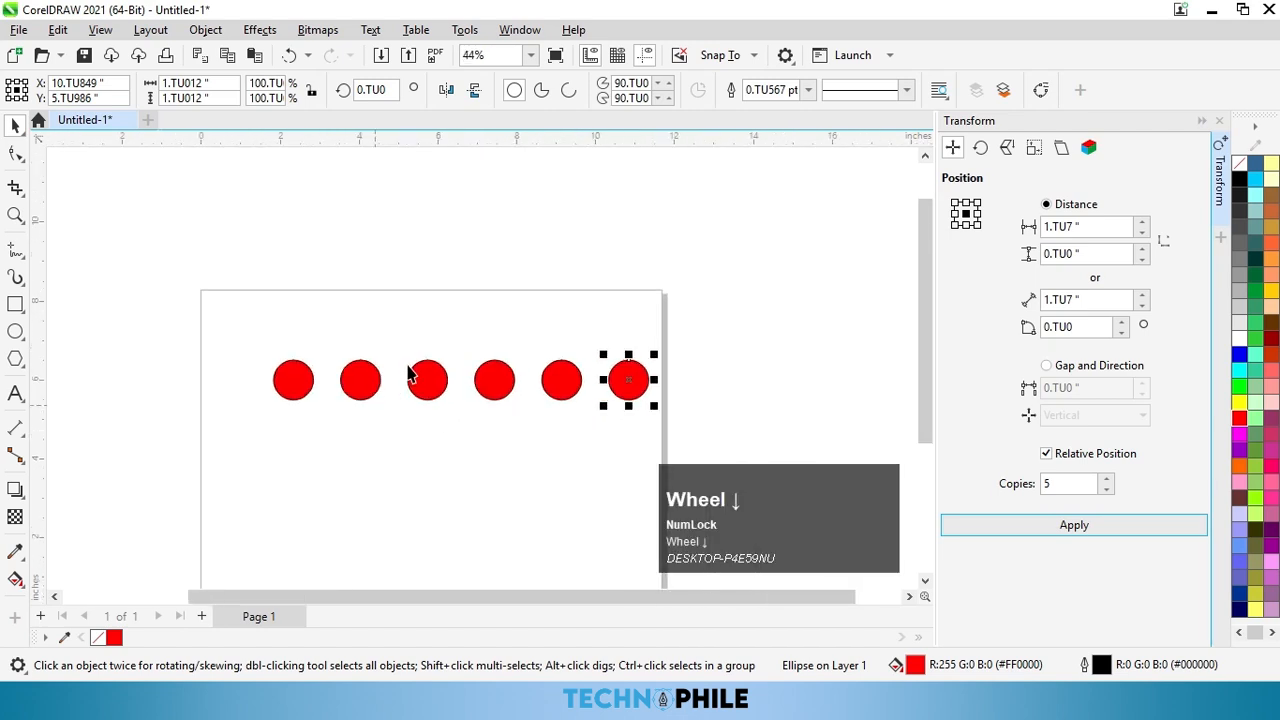
pyautogui.hotkey('ctrl', 'z')
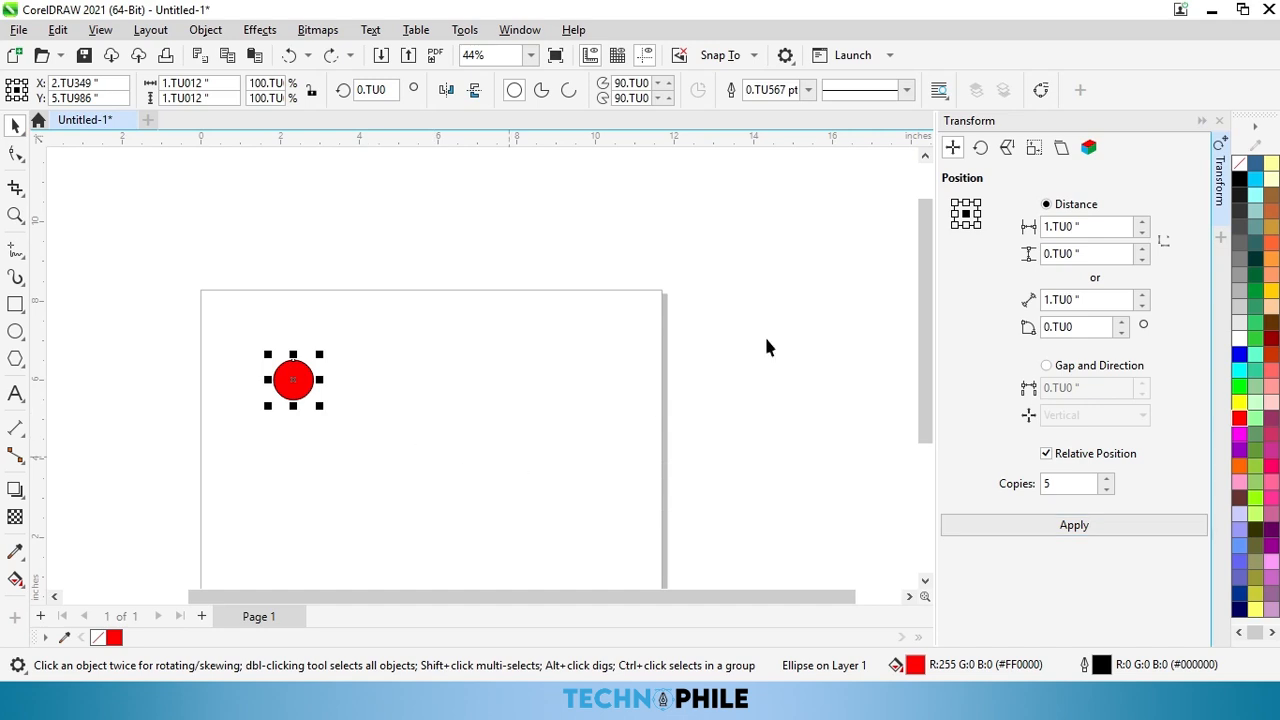
# Step: Try making five copies toward the left with a horizontal distance of -1 inch, and undo them
pyautogui.click(1052, 226)
pyautogui.moveTo(1052, 226); pyautogui.dragTo(949, 286)
pyautogui.write('-1')
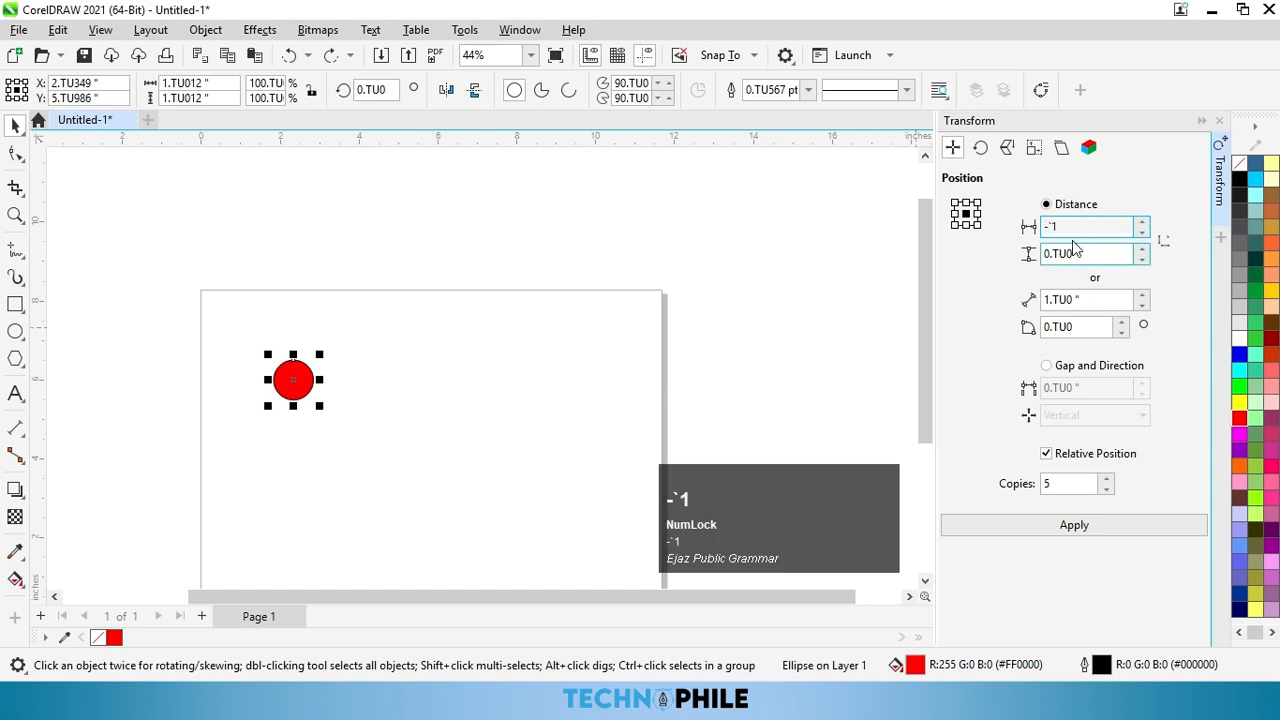
pyautogui.moveTo(1070, 230); pyautogui.dragTo(1052, 226)
pyautogui.write('1')
pyautogui.click(1058, 524)
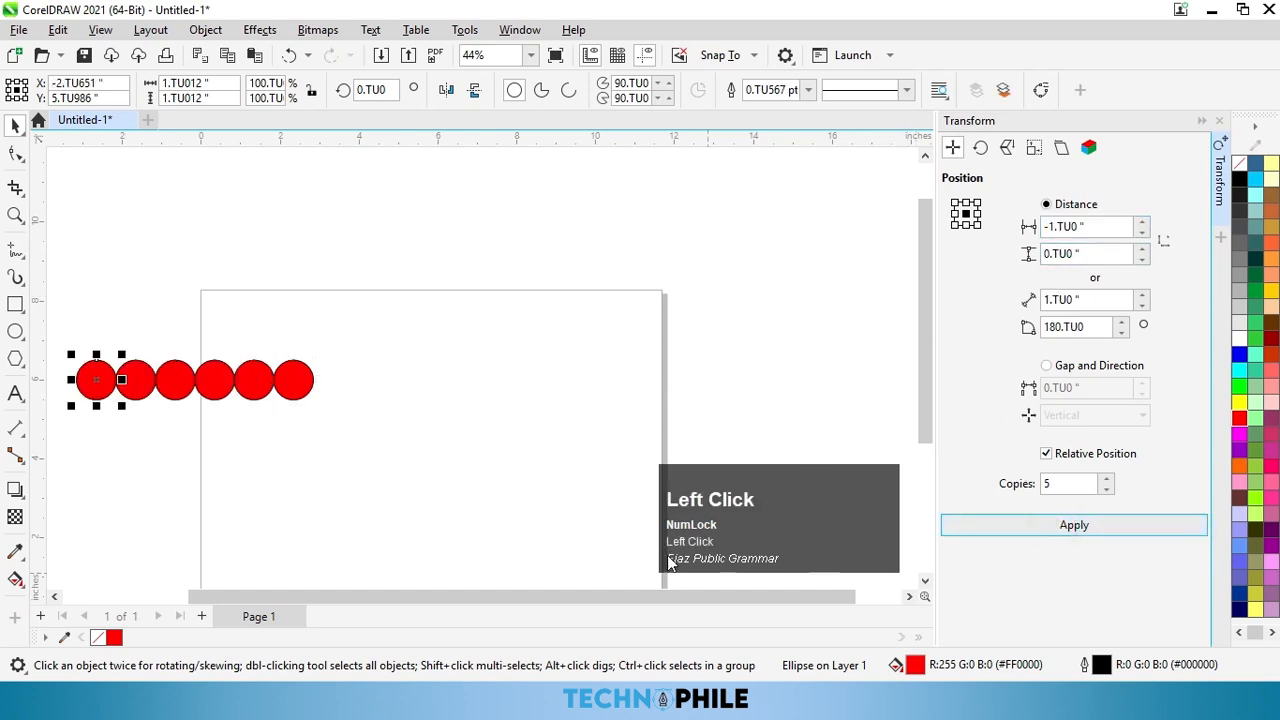
pyautogui.hotkey('ctrl', 'z')
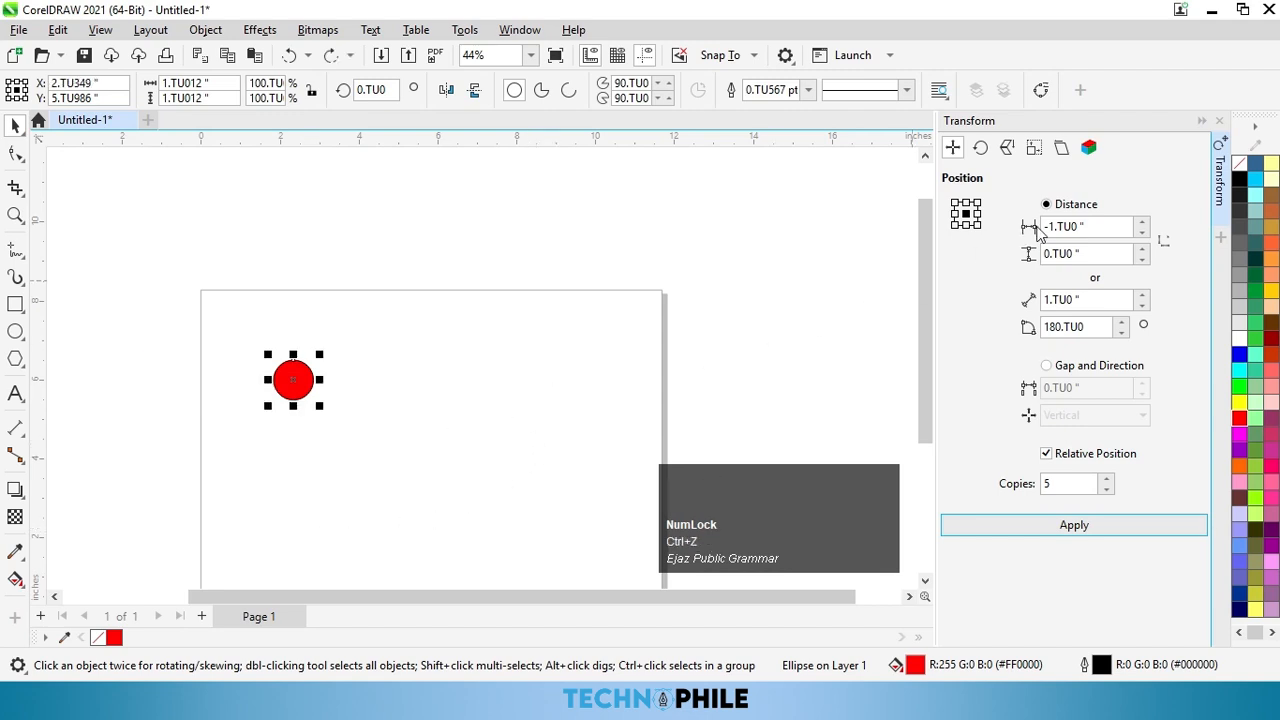
# Step: Make five copies of the red circle at a horizontal distance of 1.5 inches and a vertical distance of 0 inches
pyautogui.doubleClick(1085, 228)
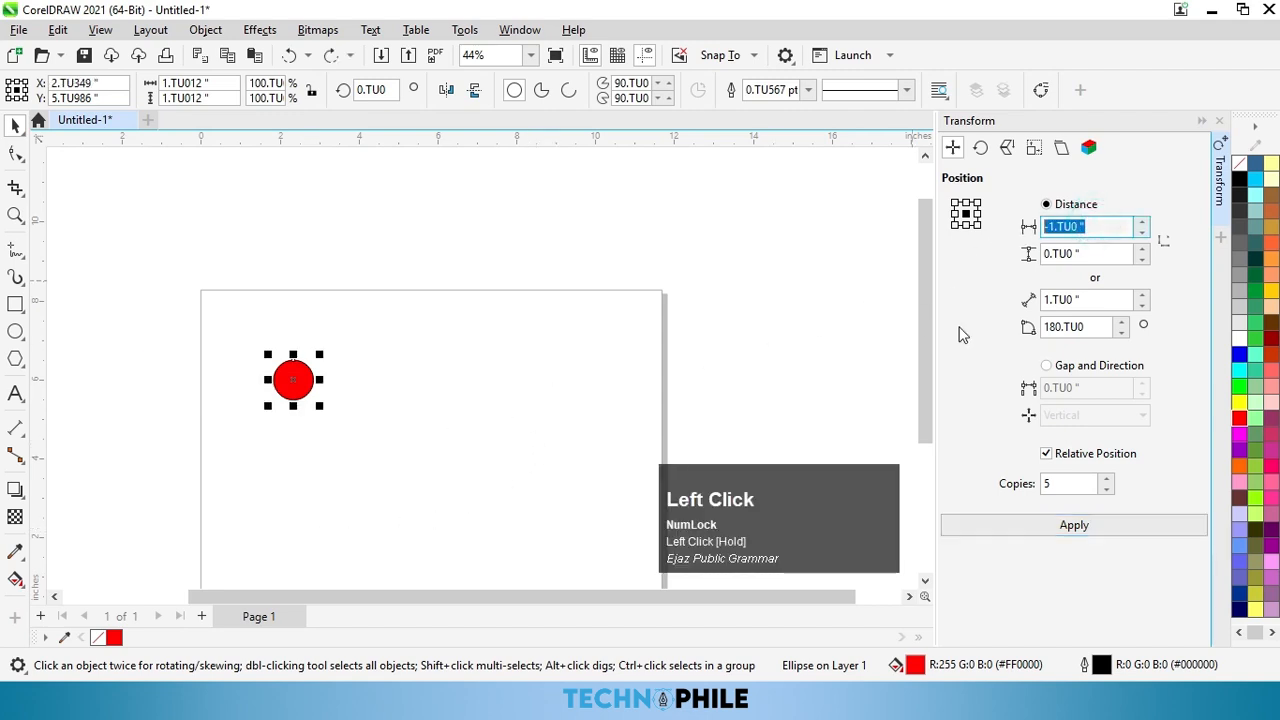
pyautogui.click(1143, 221)
pyautogui.write('1')
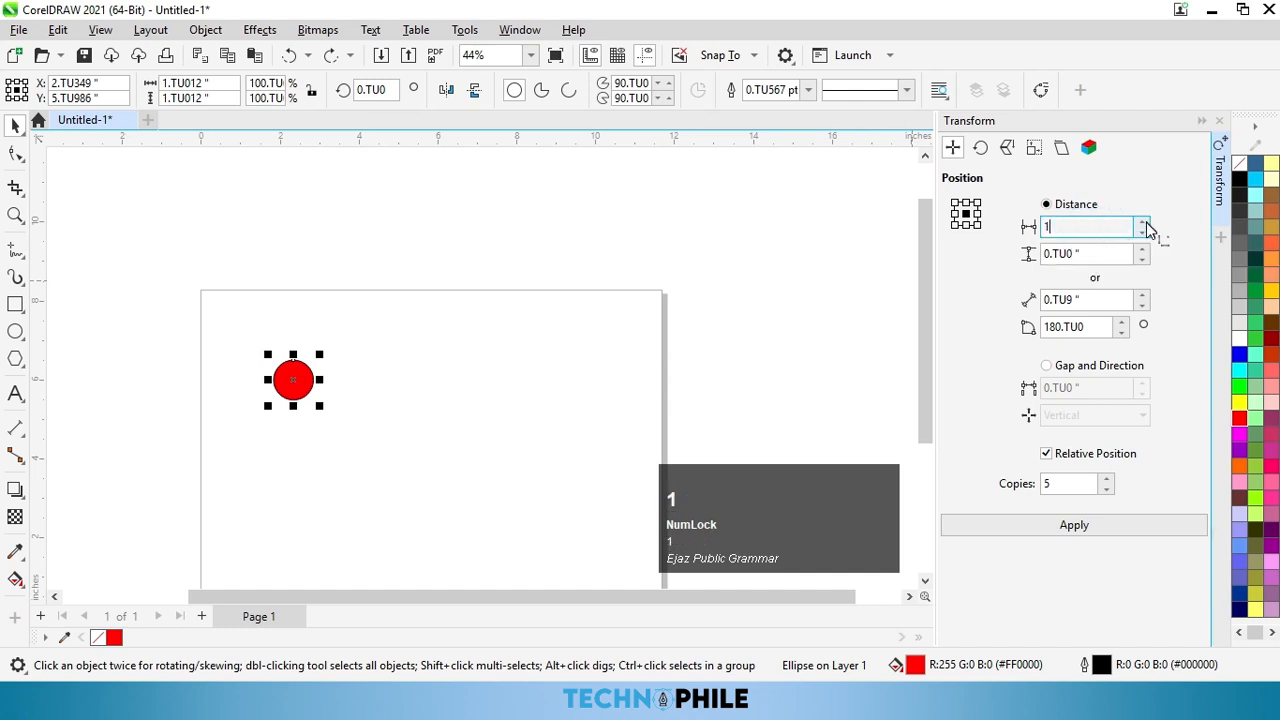
pyautogui.click(1143, 222)
pyautogui.click(1143, 222)
pyautogui.click(1143, 222)
pyautogui.click(1143, 222)
pyautogui.click(1143, 222)
pyautogui.click(1066, 526)
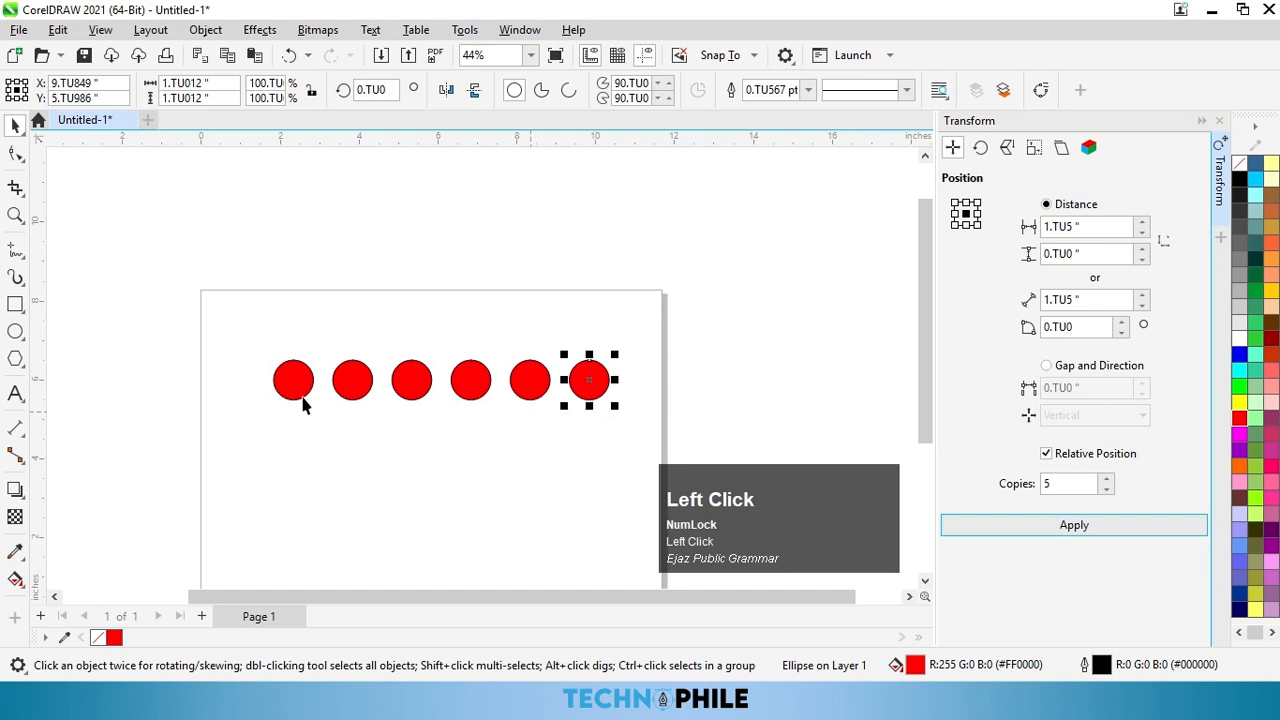
# Step: Try making five copies of the whole circle row at 0 inches horizontally and 1 inch vertically, and undo them
pyautogui.moveTo(229, 322); pyautogui.dragTo(612, 430)
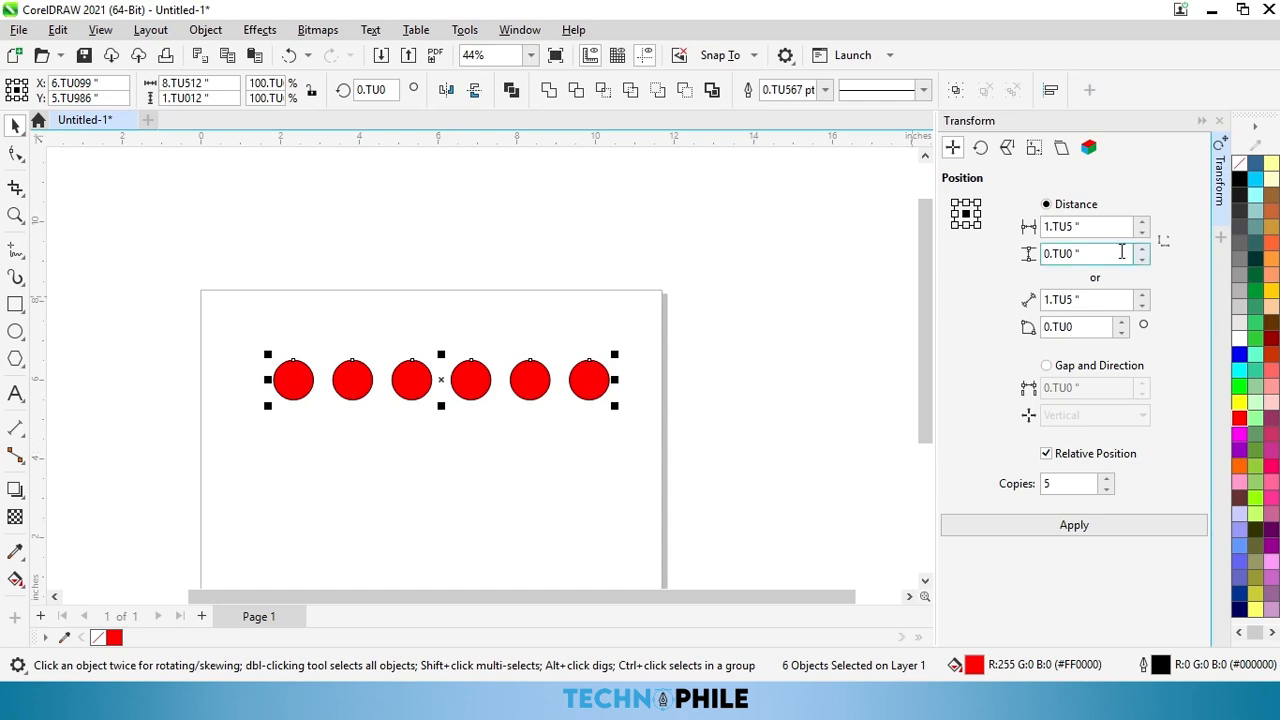
pyautogui.click(1087, 256)
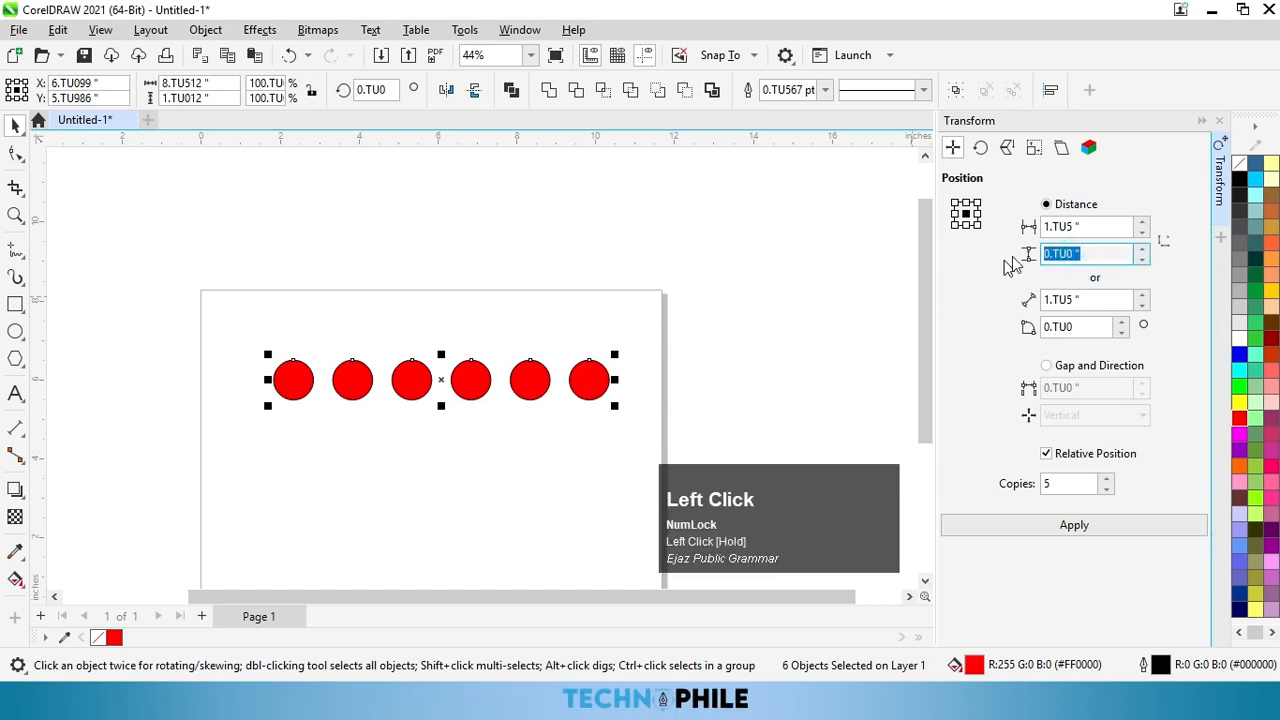
pyautogui.click(1087, 219)
pyautogui.click(1088, 257)
pyautogui.write('1')
pyautogui.click(1015, 525)
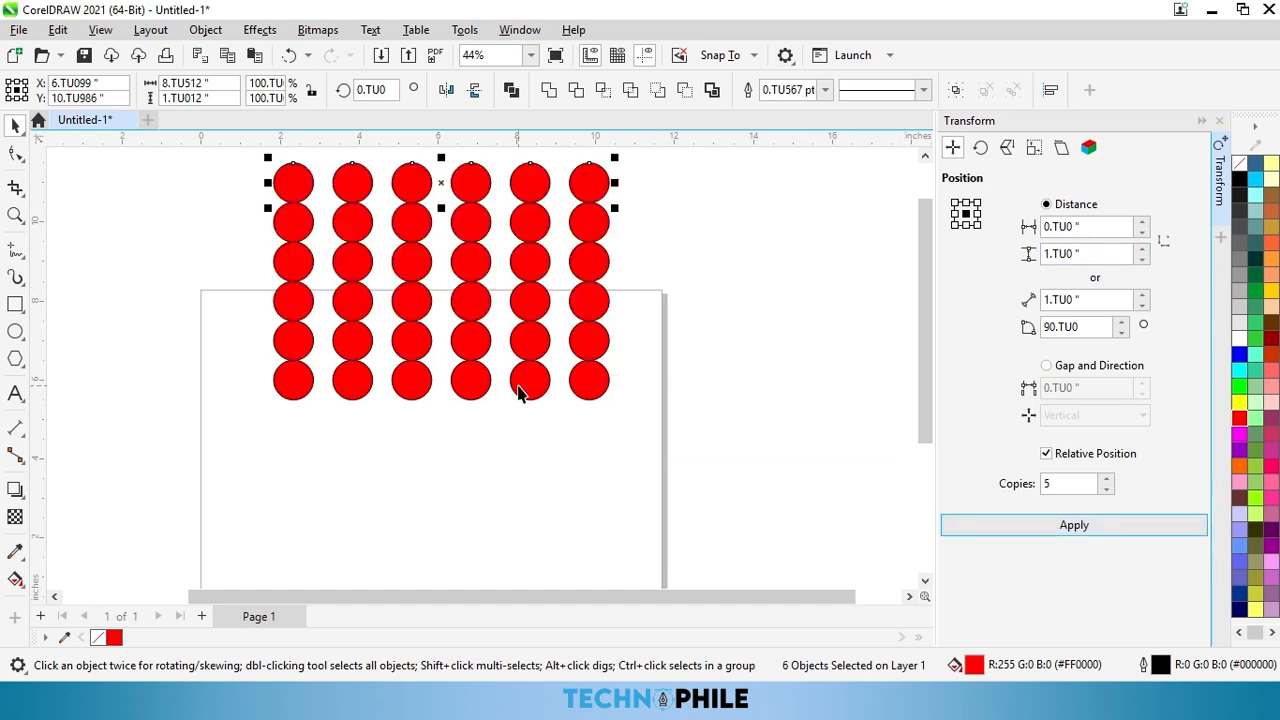
pyautogui.hotkey('ctrl', 'z')
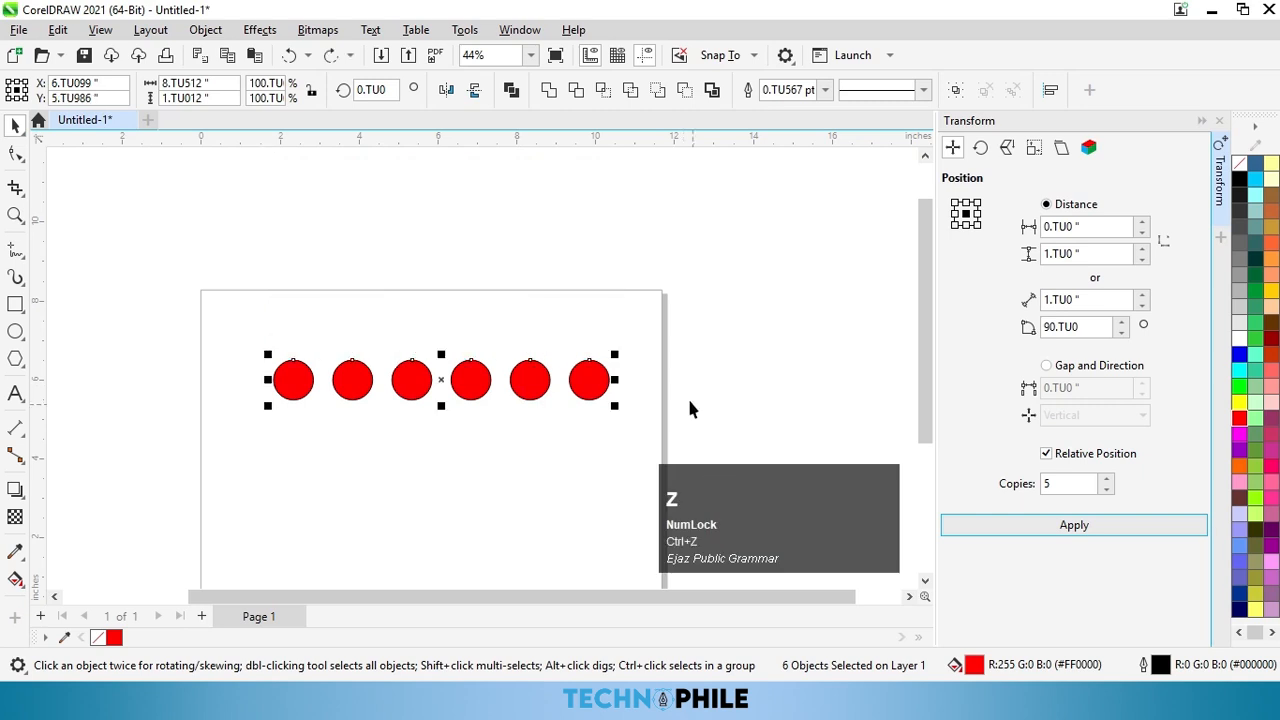
# Step: Make five copies of the circle row downward using a vertical distance of -1 inch
pyautogui.click(1090, 253)
pyautogui.doubleClick(1100, 253)
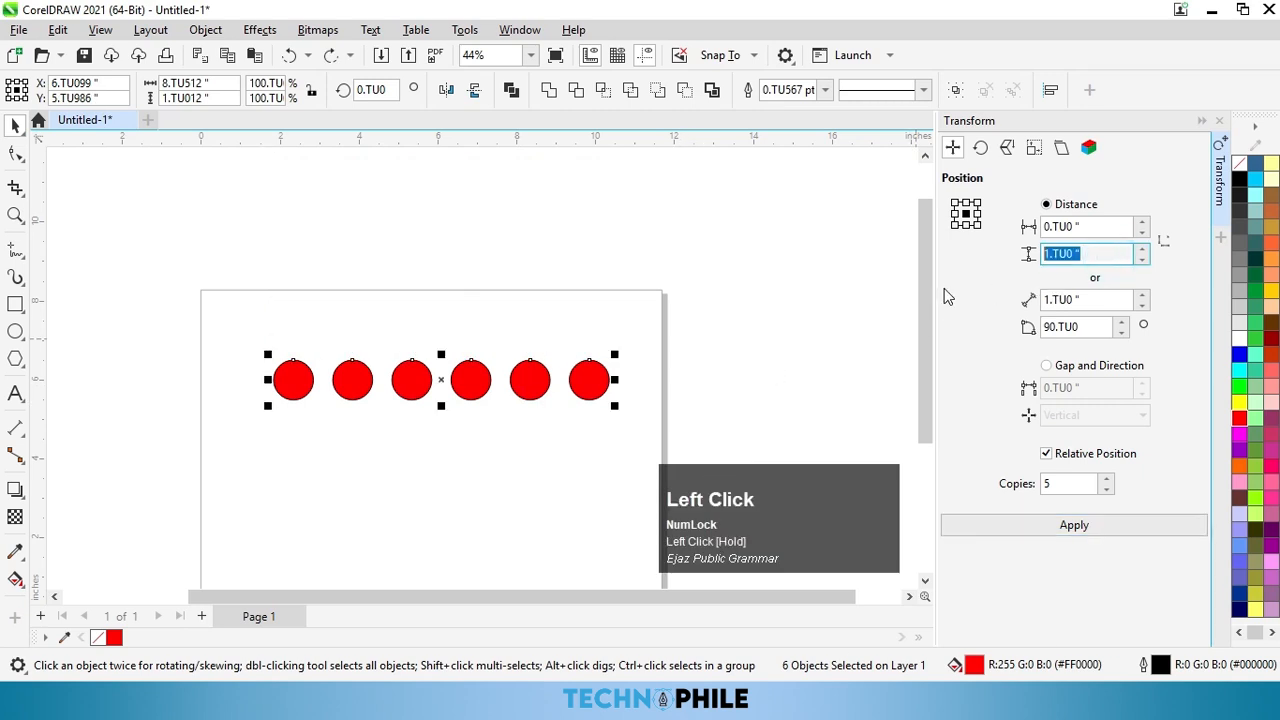
pyautogui.write('-1')
pyautogui.click(1072, 525)
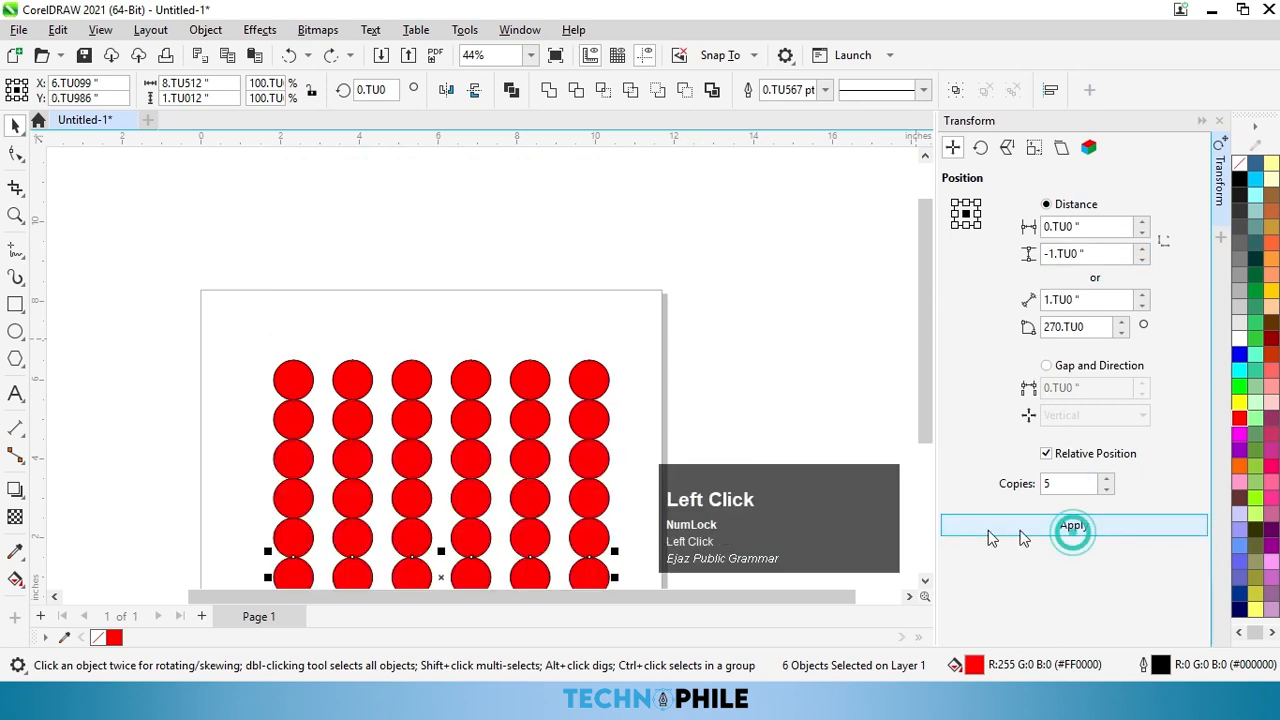
pyautogui.scroll(-2, 429, 366)
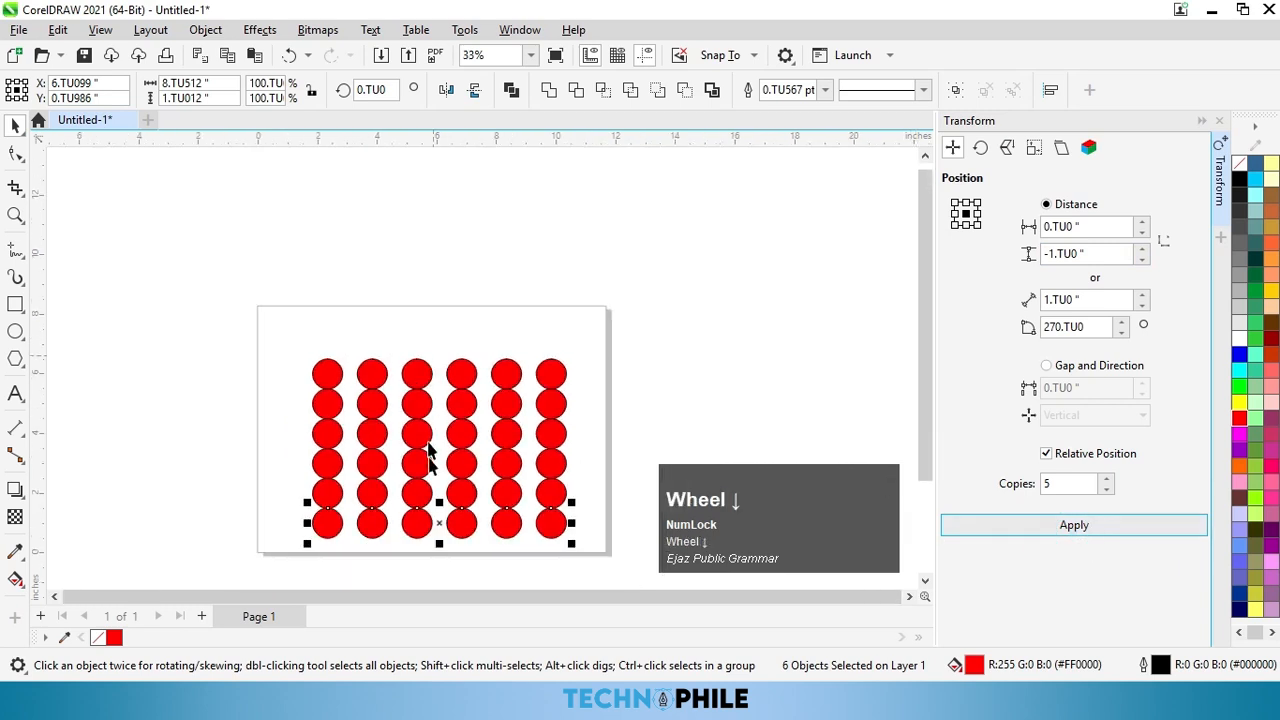
pyautogui.scroll(1, 455, 521)
# Step: Switch the Transform docker to Rotate and delete the entire grid of red circles
pyautogui.hotkey('ctrl', 'a')
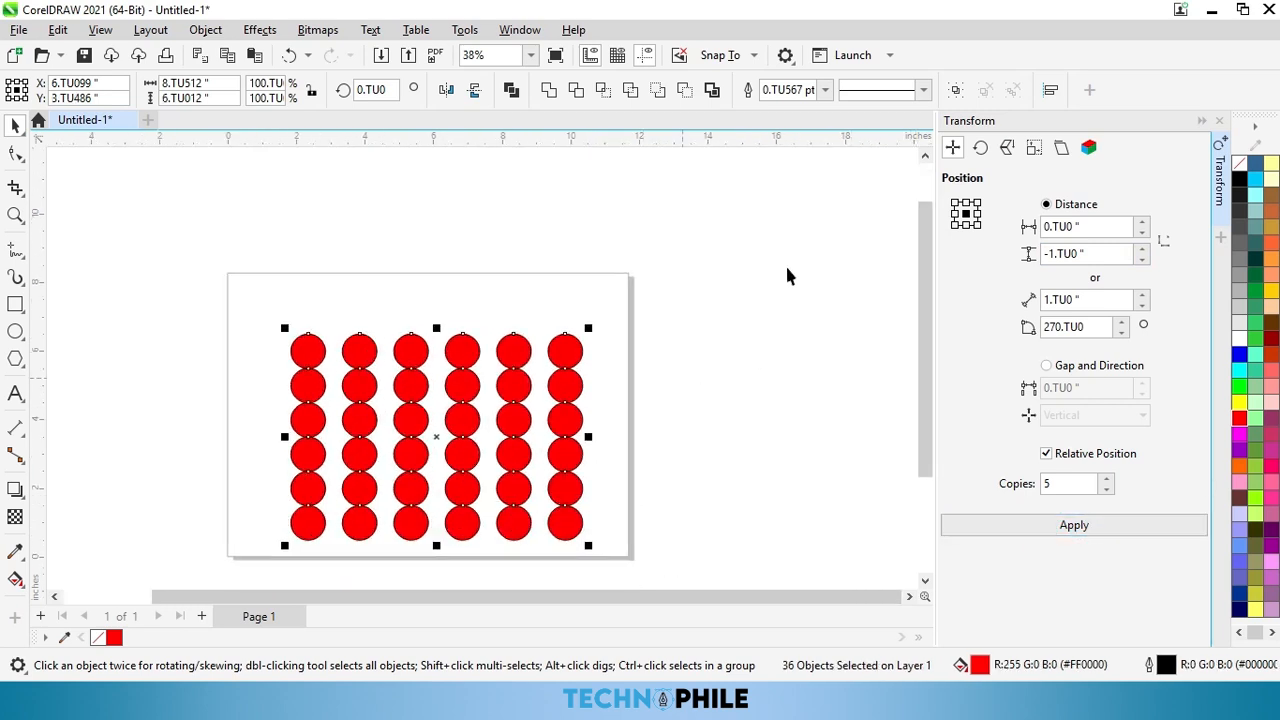
pyautogui.click(980, 160)
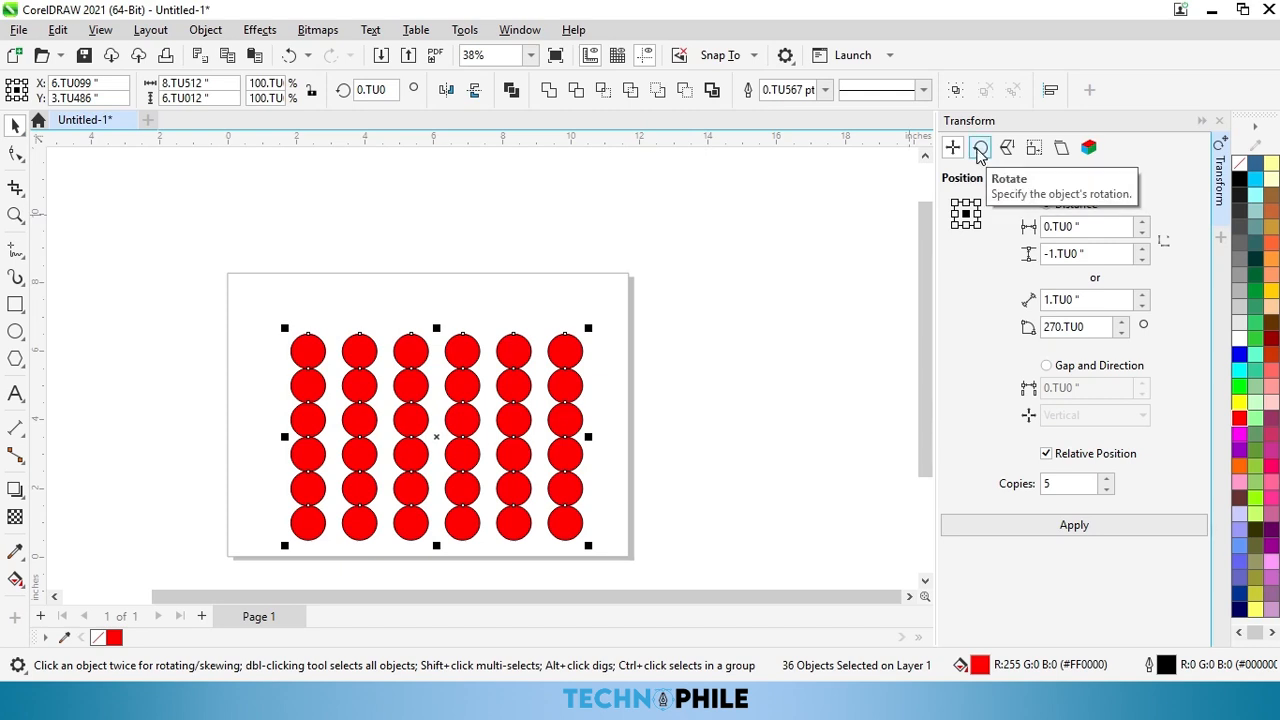
pyautogui.click(979, 149)
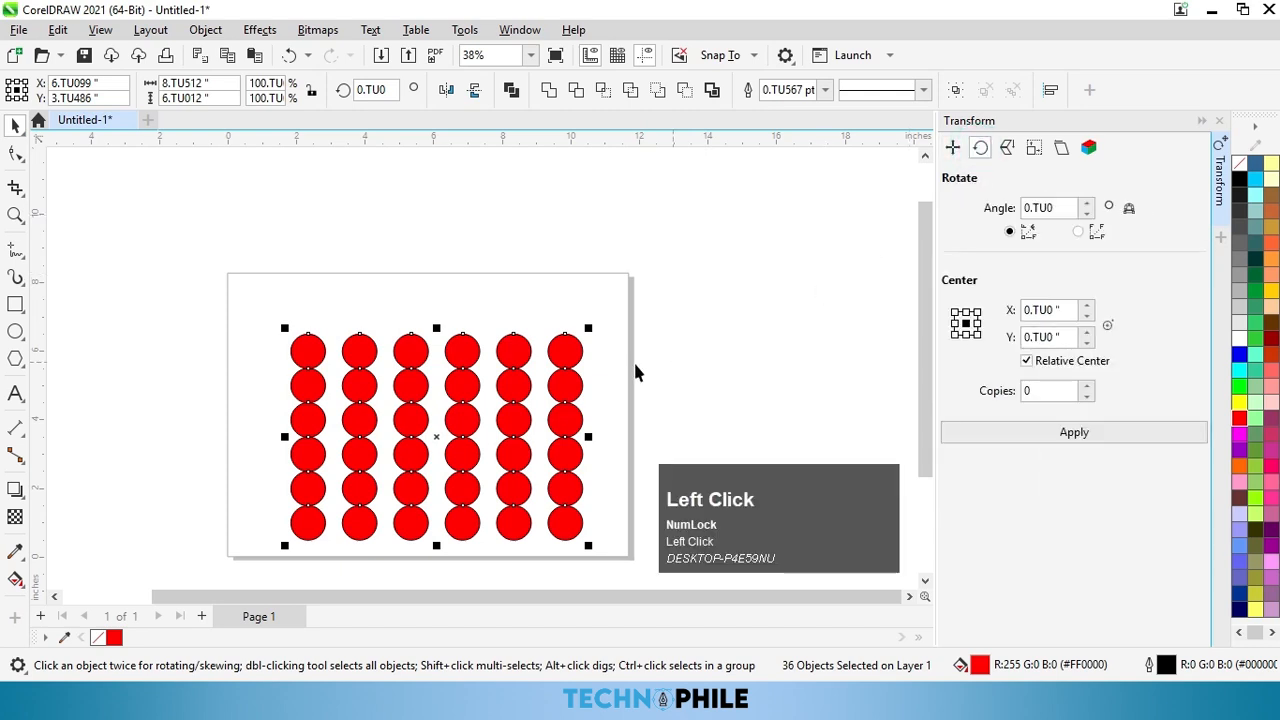
pyautogui.moveTo(188, 291); pyautogui.dragTo(656, 572)
pyautogui.press('Delete')
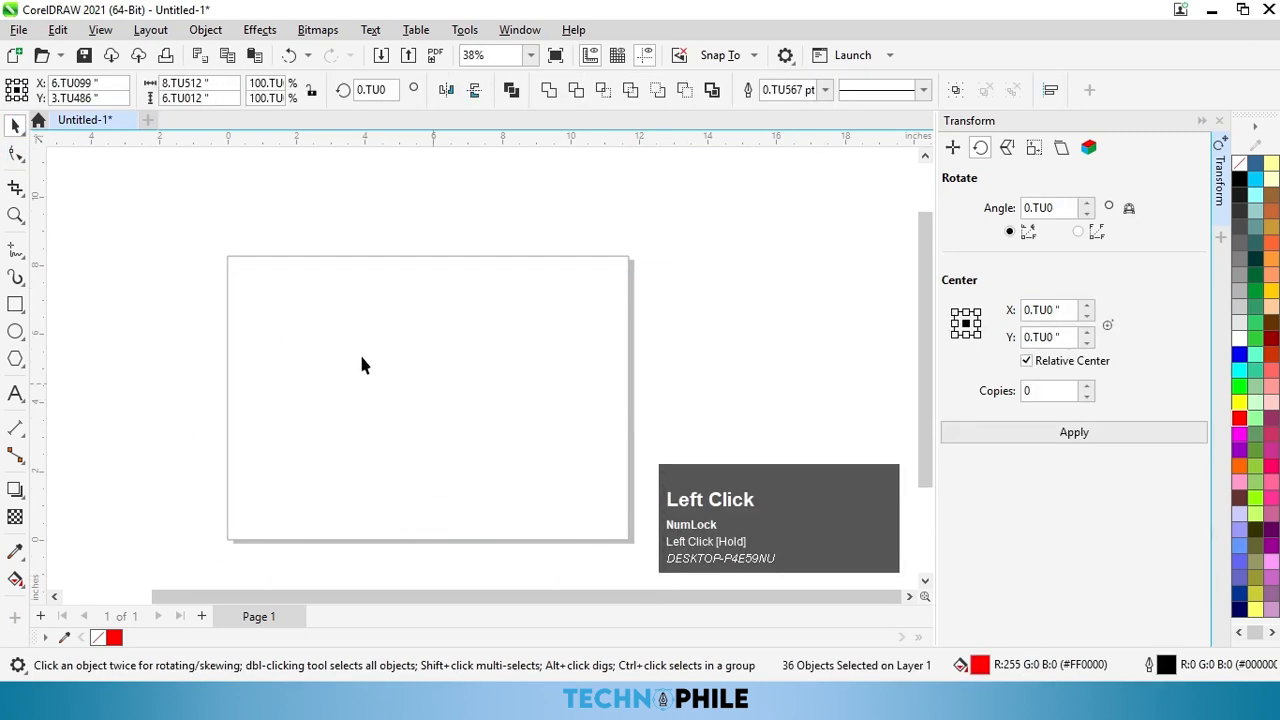
# Step: Draw a circle about 5.96 inches in diameter and center it on the page
pyautogui.scroll(1, 418, 466)
pyautogui.scroll(1, 418, 466)
pyautogui.click(15, 331)
pyautogui.moveTo(343, 293)
pyautogui.mouseDown()
pyautogui.moveTo(531, 529)
pyautogui.moveTo(560, 508)
pyautogui.mouseUp()
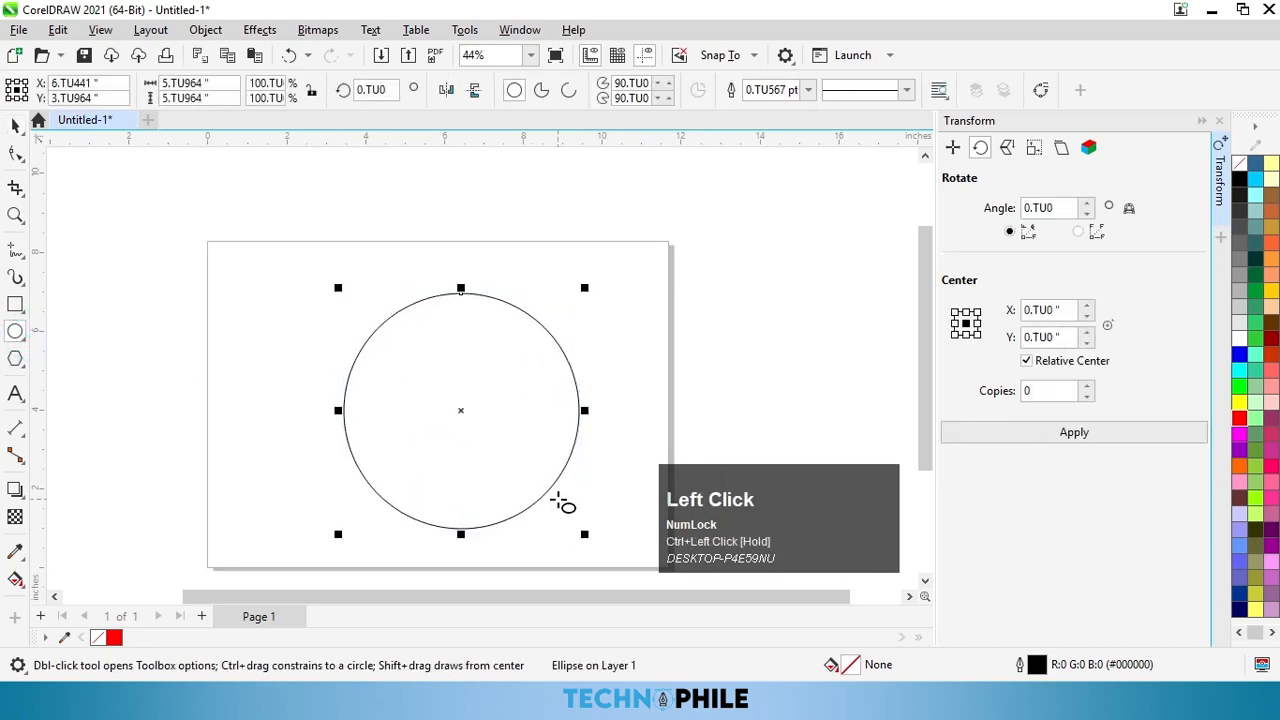
pyautogui.press('p')
# Step: Draw a small circle about 0.5 inches in diameter near the page's upper-left corner and fill it yellow
pyautogui.moveTo(248, 277); pyautogui.dragTo(269, 297)
pyautogui.click(15, 125)
pyautogui.click(1239, 405)
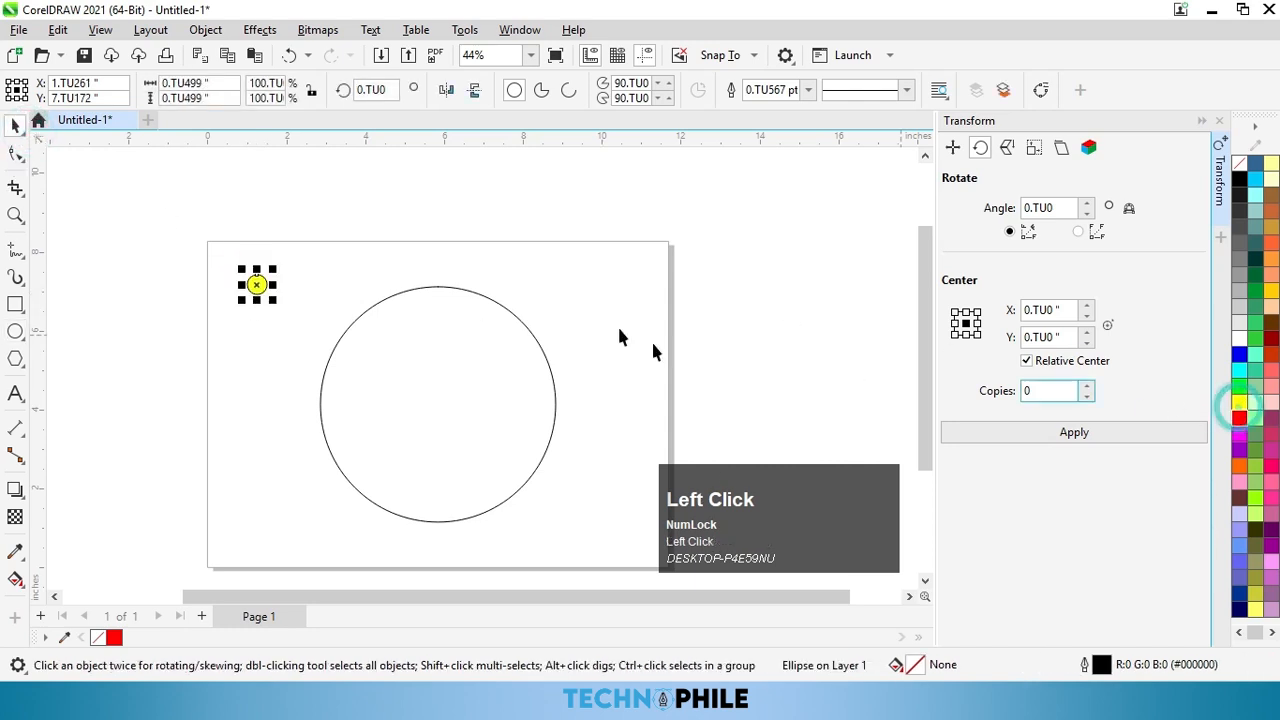
# Step: Place the yellow circle just above the large circle, with its rotation center at the large circle's center
pyautogui.press('p')
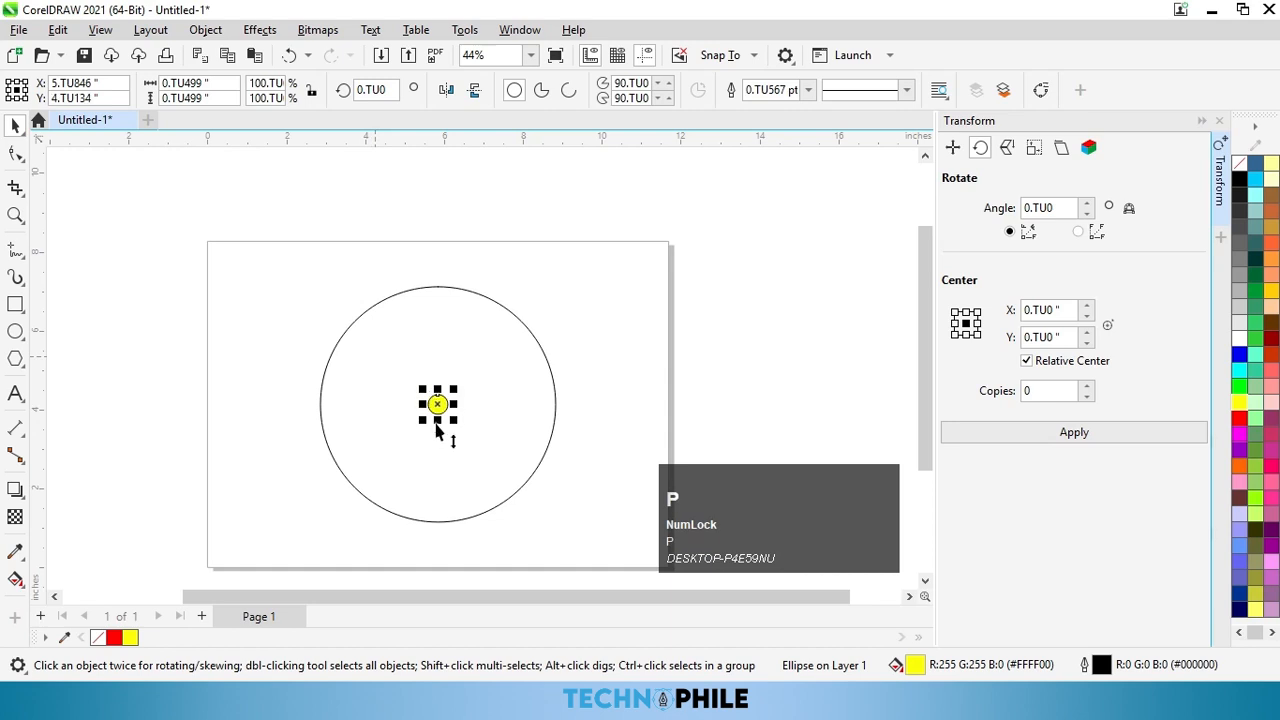
pyautogui.moveTo(434, 409)
pyautogui.mouseDown()
pyautogui.moveTo(441, 268)
pyautogui.moveTo(443, 414)
pyautogui.moveTo(438, 404)
pyautogui.mouseUp()
pyautogui.click(438, 271)
pyautogui.hotkey('alt', 'z')
# Step: Try making a yellow circle copy rotated about 20.4 degrees around the large circle's center, and repeat the duplication around the ring
pyautogui.moveTo(456, 244); pyautogui.dragTo(401, 266)
pyautogui.rightClick(401, 266)
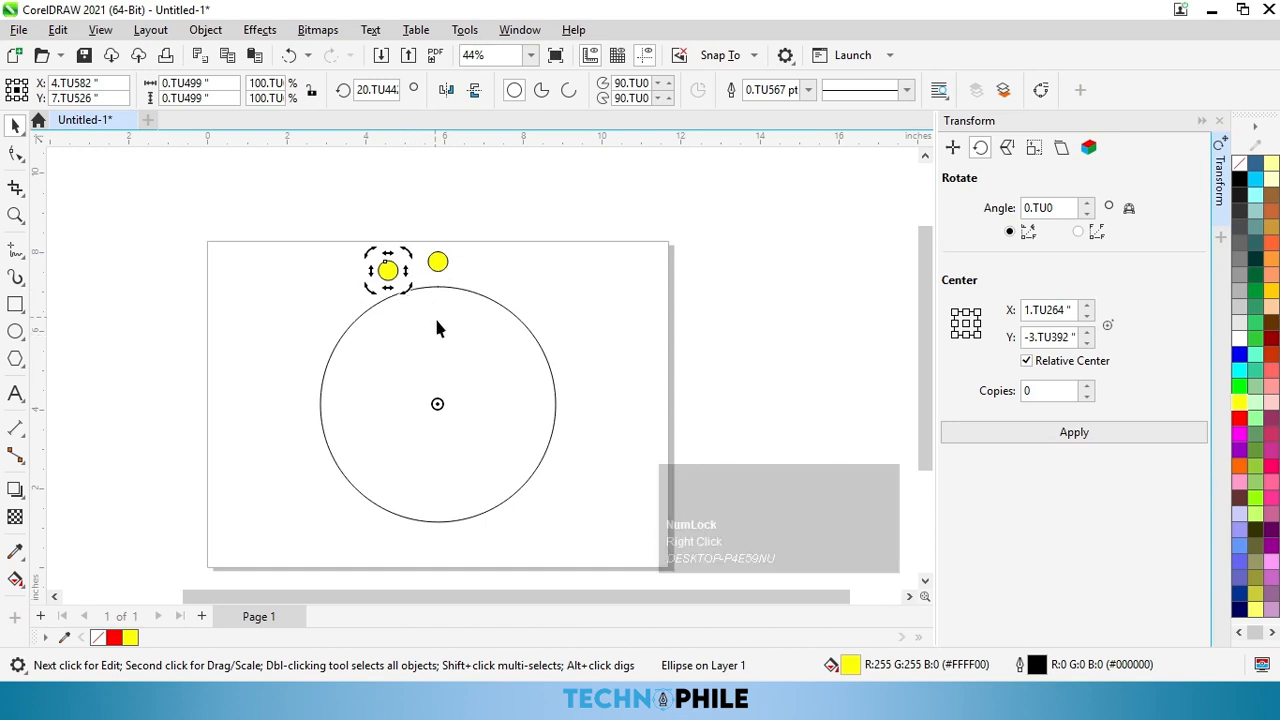
pyautogui.hotkey('ctrl', 'd')
pyautogui.hotkey('ctrl', 'd')
pyautogui.hotkey('ctrl', 'd')
pyautogui.hotkey('ctrl', 'd')
pyautogui.hotkey('ctrl', 'd')
pyautogui.hotkey('ctrl', 'd')
pyautogui.hotkey('ctrl', 'd')
pyautogui.hotkey('ctrl', 'd')
pyautogui.hotkey('ctrl', 'd')
pyautogui.hotkey('ctrl', 'd')
pyautogui.hotkey('ctrl', 'd')
pyautogui.hotkey('ctrl', 'd')
pyautogui.hotkey('ctrl', 'd')
pyautogui.hotkey('ctrl', 'd')
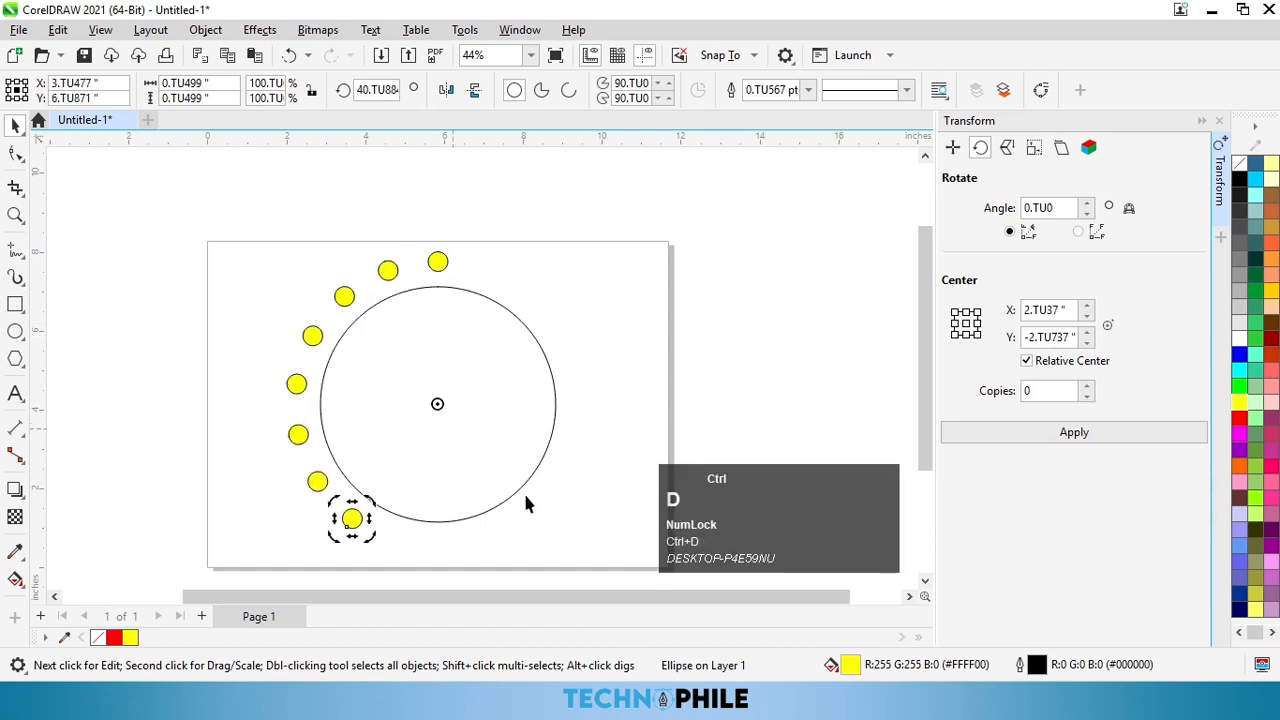
pyautogui.hotkey('ctrl', 'd')
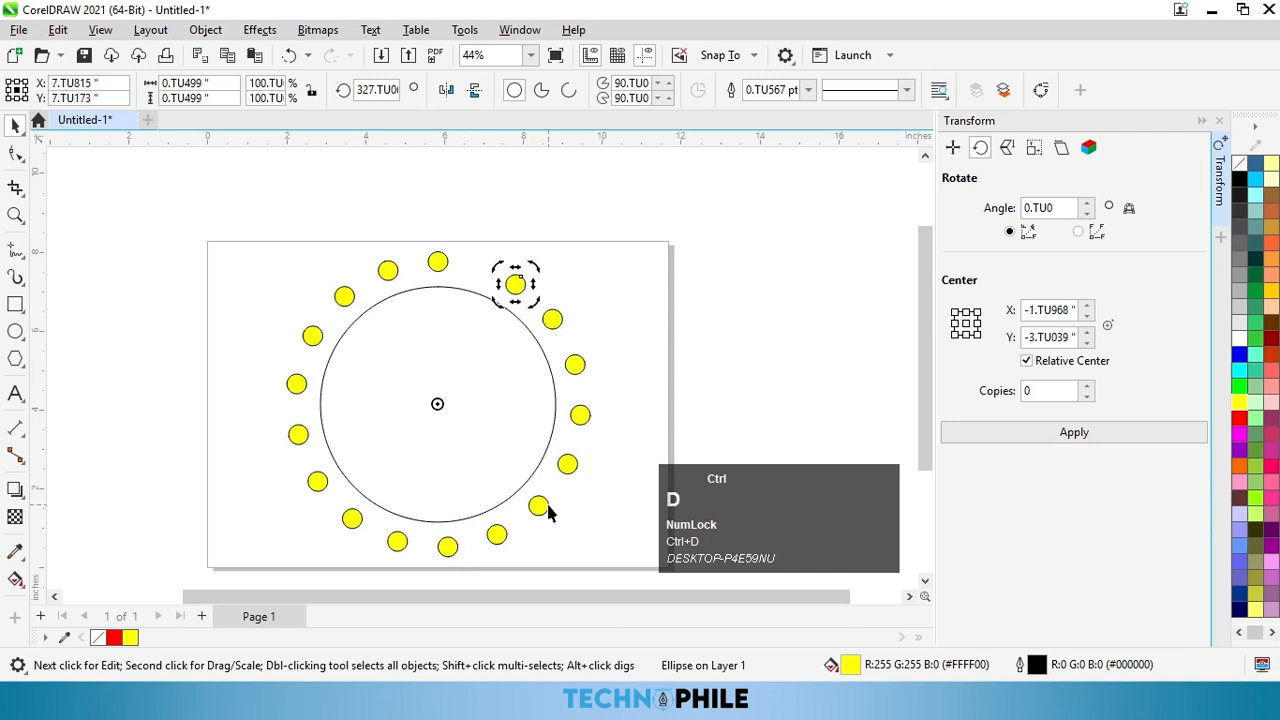
pyautogui.hotkey('ctrl', 'd')
pyautogui.scroll(3, 459, 268)
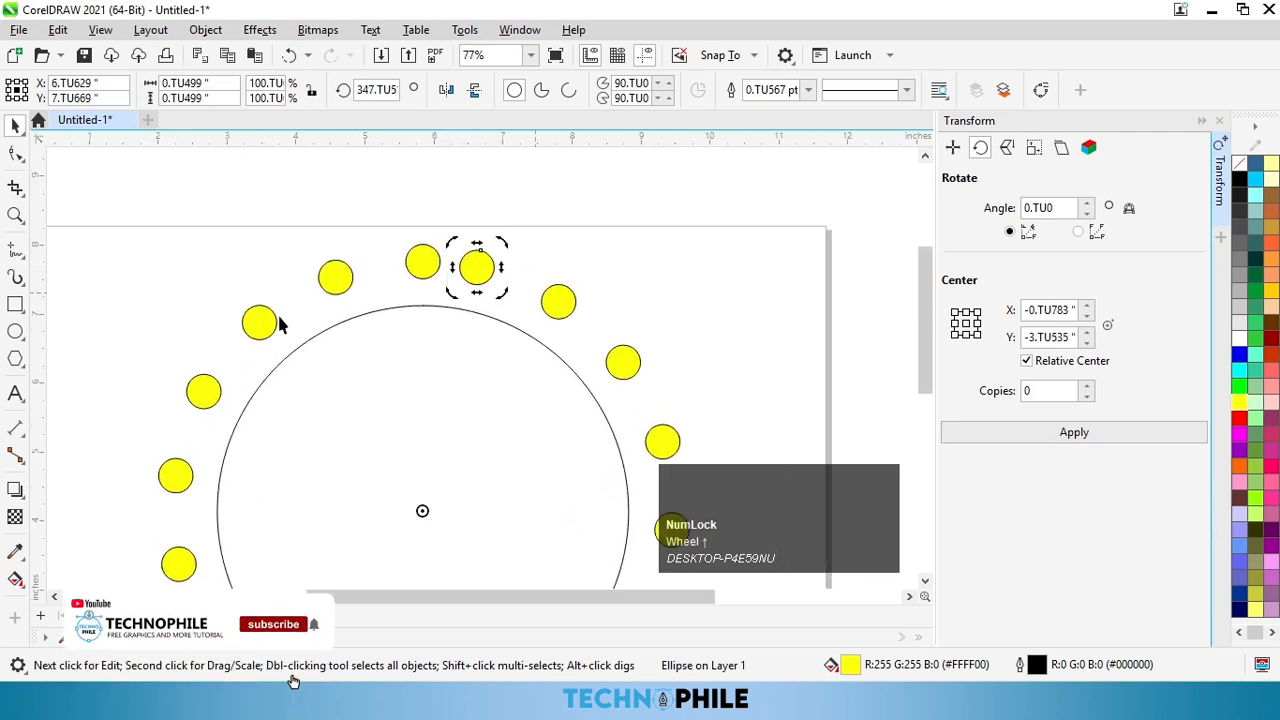
pyautogui.scroll(-3, 278, 317)
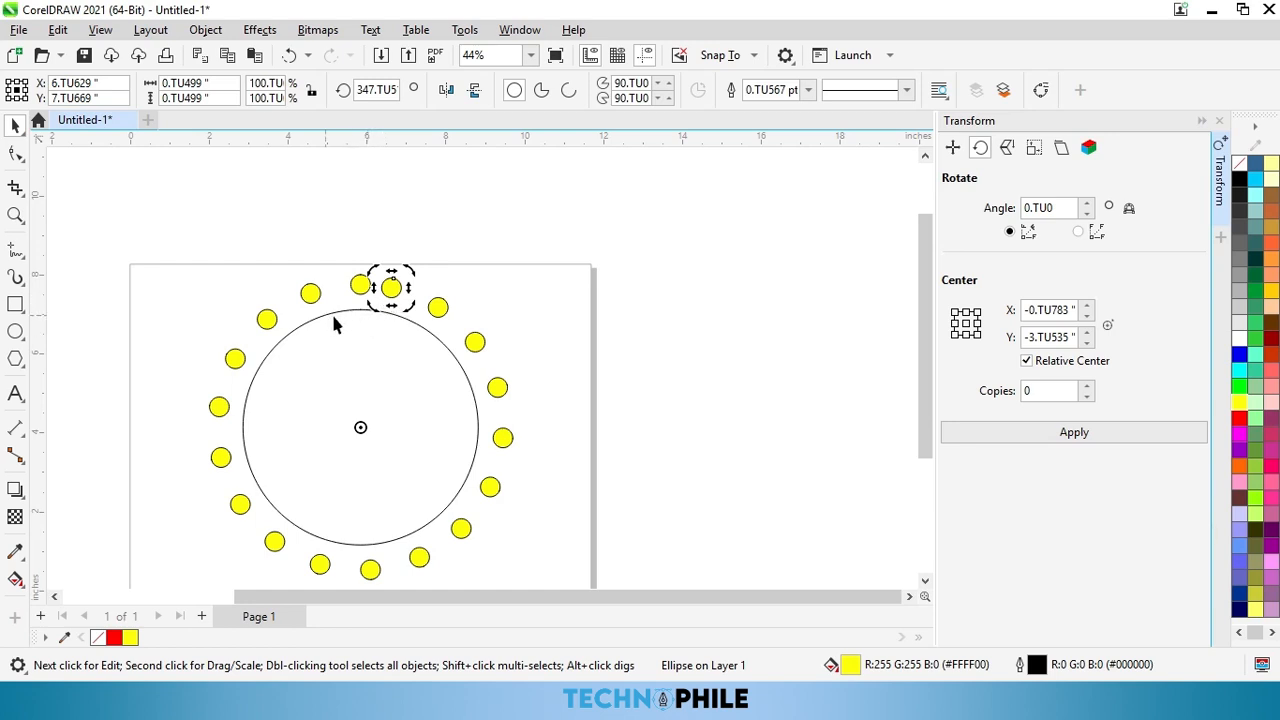
# Step: Undo all the rotated duplicates, keeping only the original yellow circle above the large circle
pyautogui.hotkey('ctrl', 'z')
pyautogui.hotkey('ctrl', 'z')
pyautogui.hotkey('ctrl', 'z')
pyautogui.hotkey('ctrl', 'z')
pyautogui.hotkey('ctrl', 'z')
pyautogui.hotkey('ctrl', 'z')
pyautogui.hotkey('ctrl', 'z')
pyautogui.hotkey('ctrl', 'z')
pyautogui.hotkey('ctrl', 'z')
pyautogui.hotkey('ctrl', 'z')
pyautogui.hotkey('ctrl', 'z')
pyautogui.hotkey('ctrl', 'z')
pyautogui.hotkey('ctrl', 'z')
pyautogui.hotkey('ctrl', 'z')
pyautogui.hotkey('ctrl', 'z')
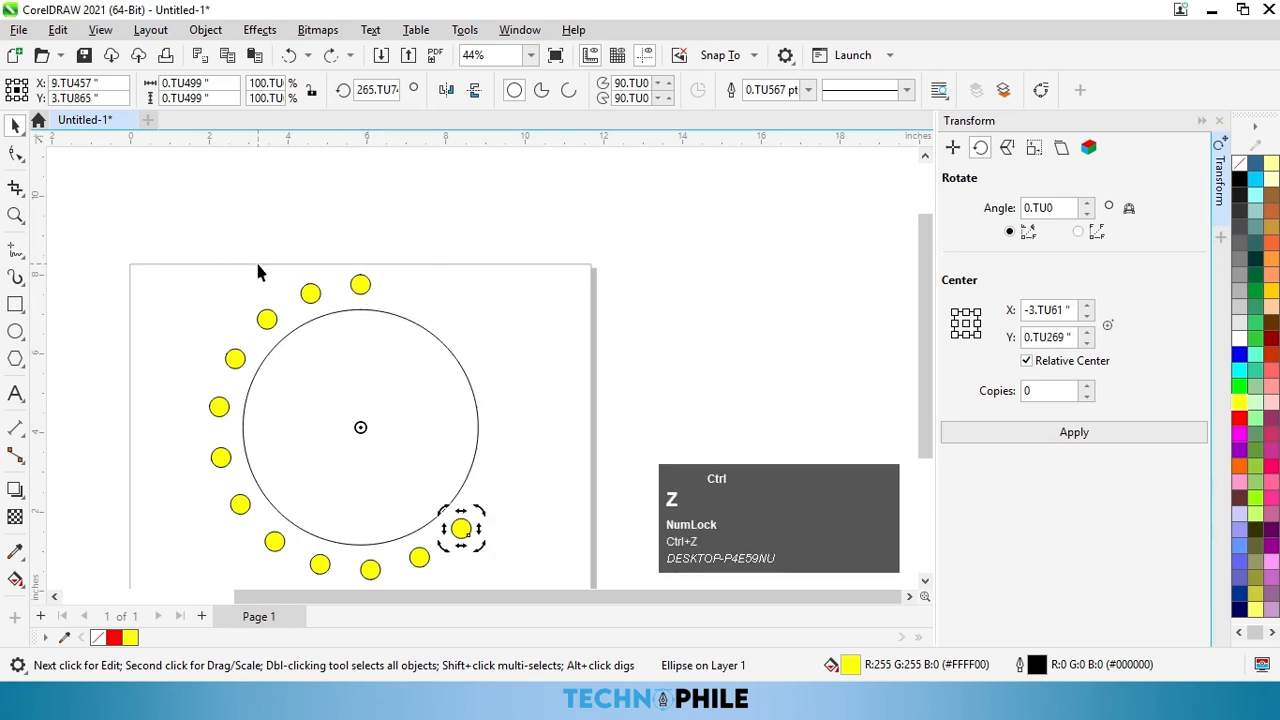
pyautogui.hotkey('ctrl', 'z')
pyautogui.hotkey('ctrl', 'z')
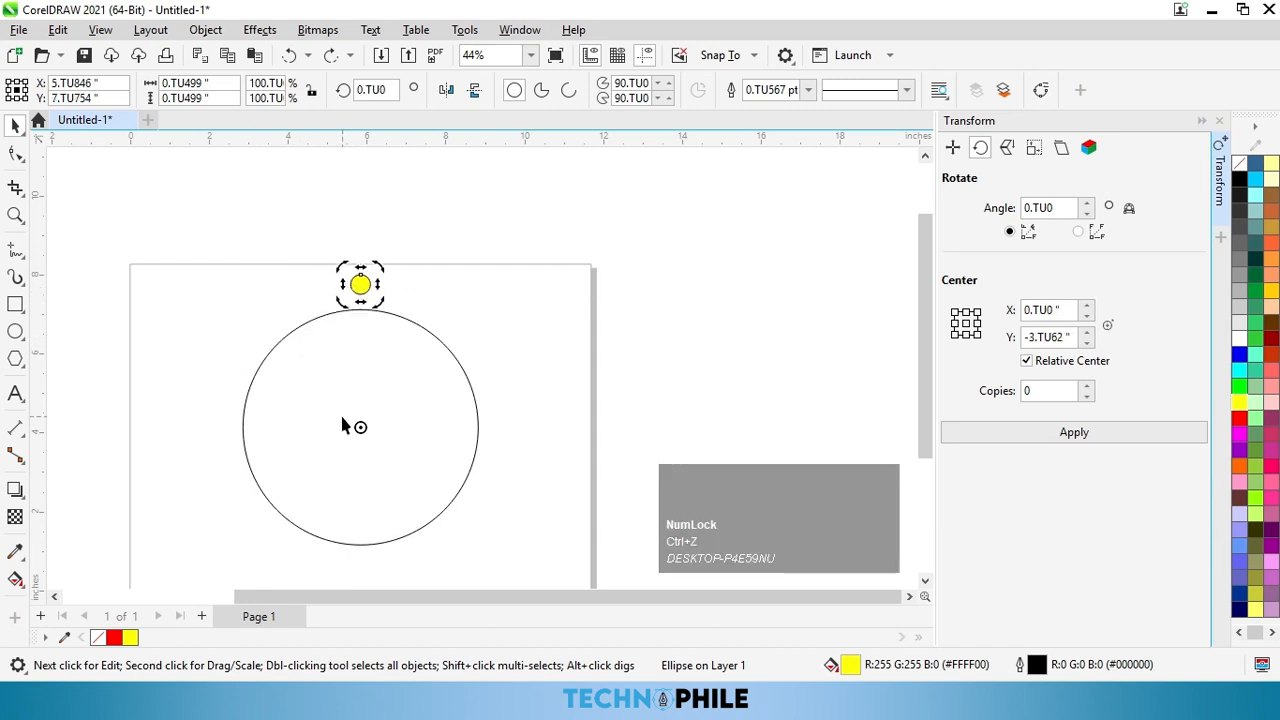
# Step: Open Calculator, divide 360 by 12 to find the rotation angle, and minimize it
pyautogui.press('super')
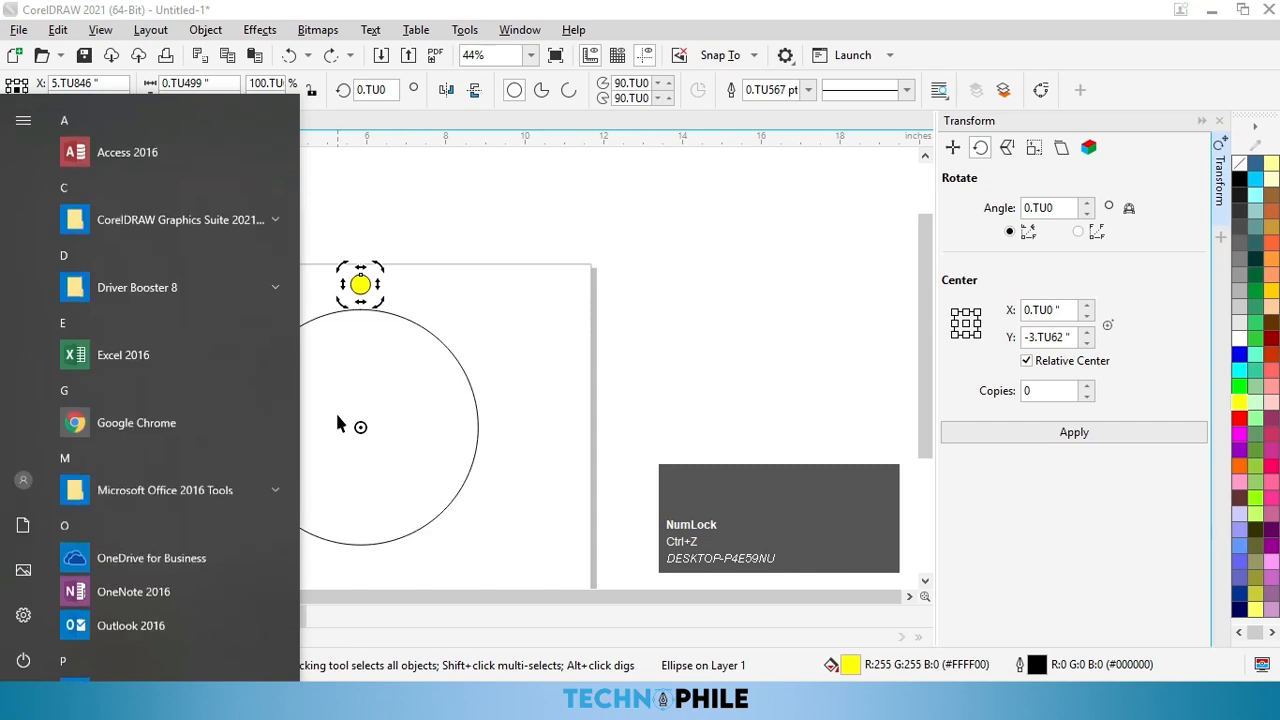
pyautogui.write('cal')
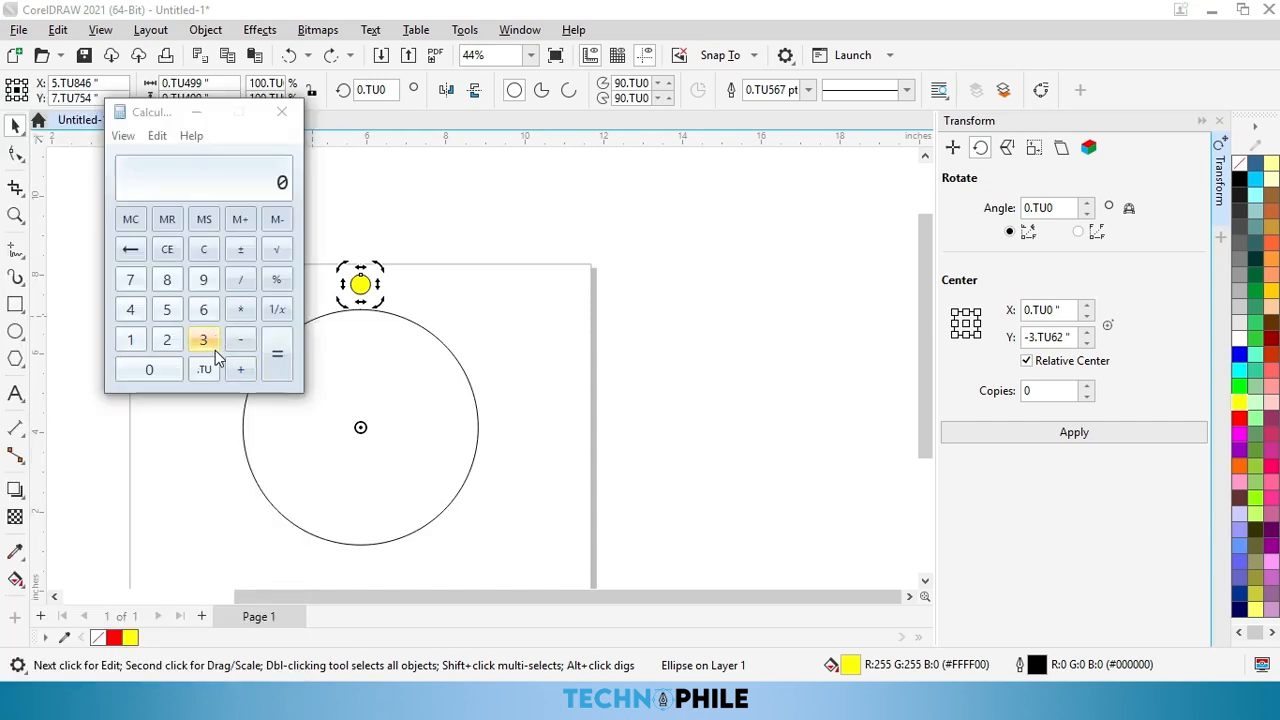
pyautogui.click(218, 358)
pyautogui.click(203, 340)
pyautogui.click(203, 310)
pyautogui.click(160, 370)
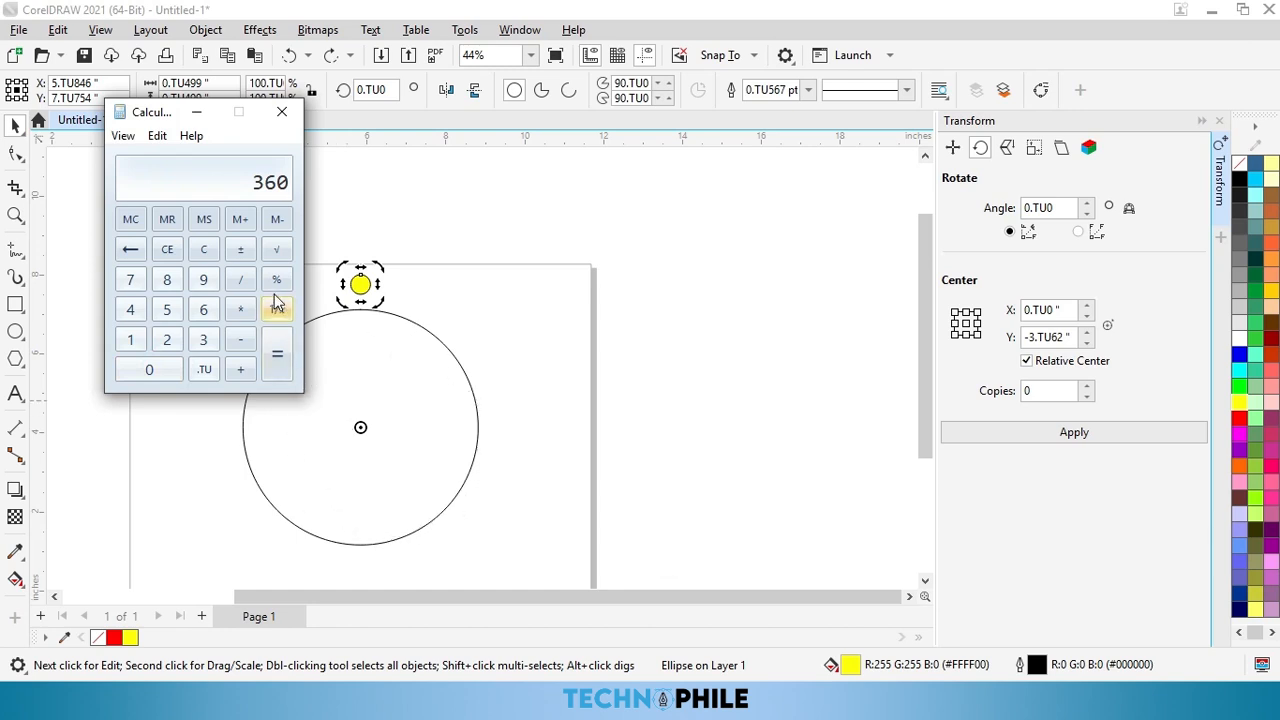
pyautogui.click(240, 279)
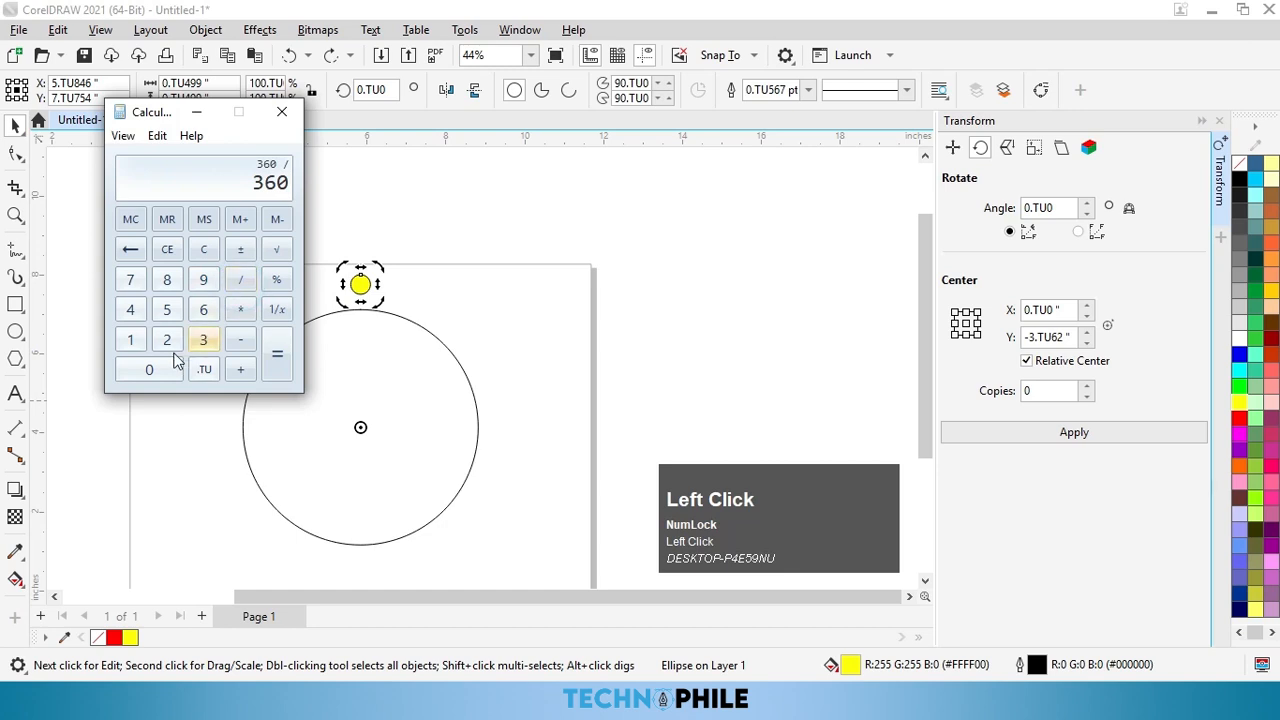
pyautogui.click(127, 338)
pyautogui.click(166, 342)
pyautogui.click(280, 368)
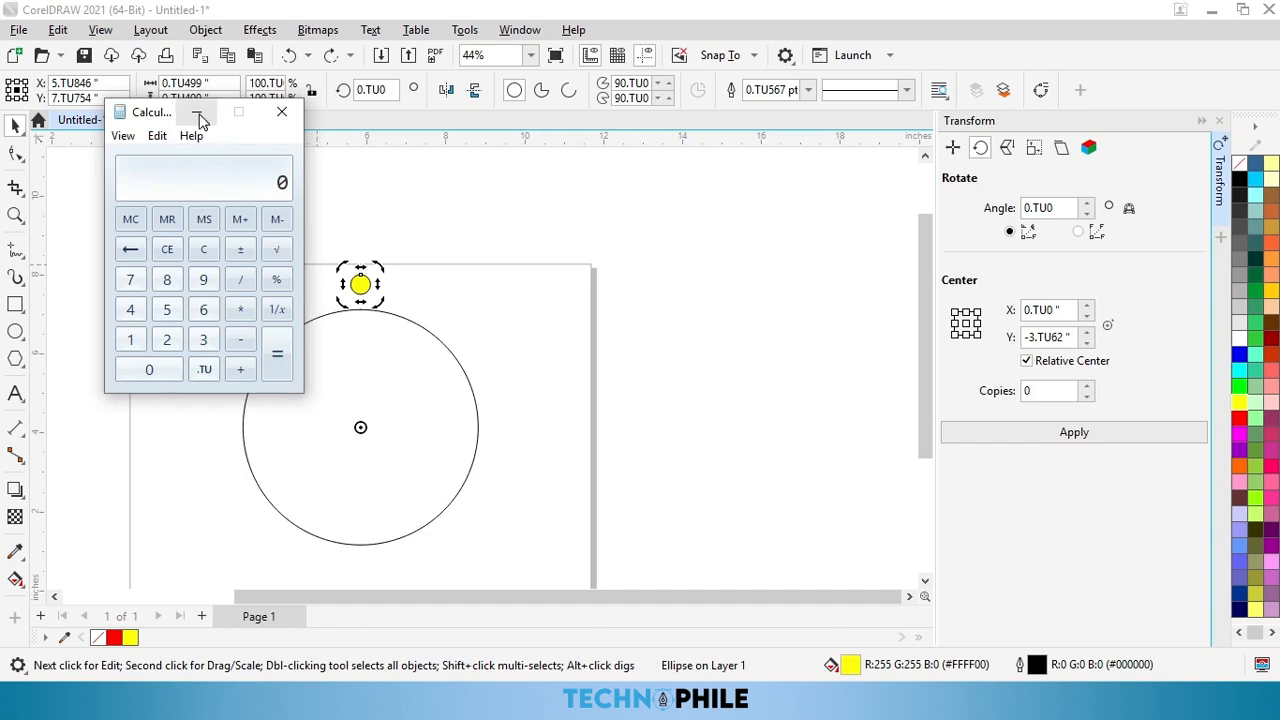
pyautogui.click(199, 116)
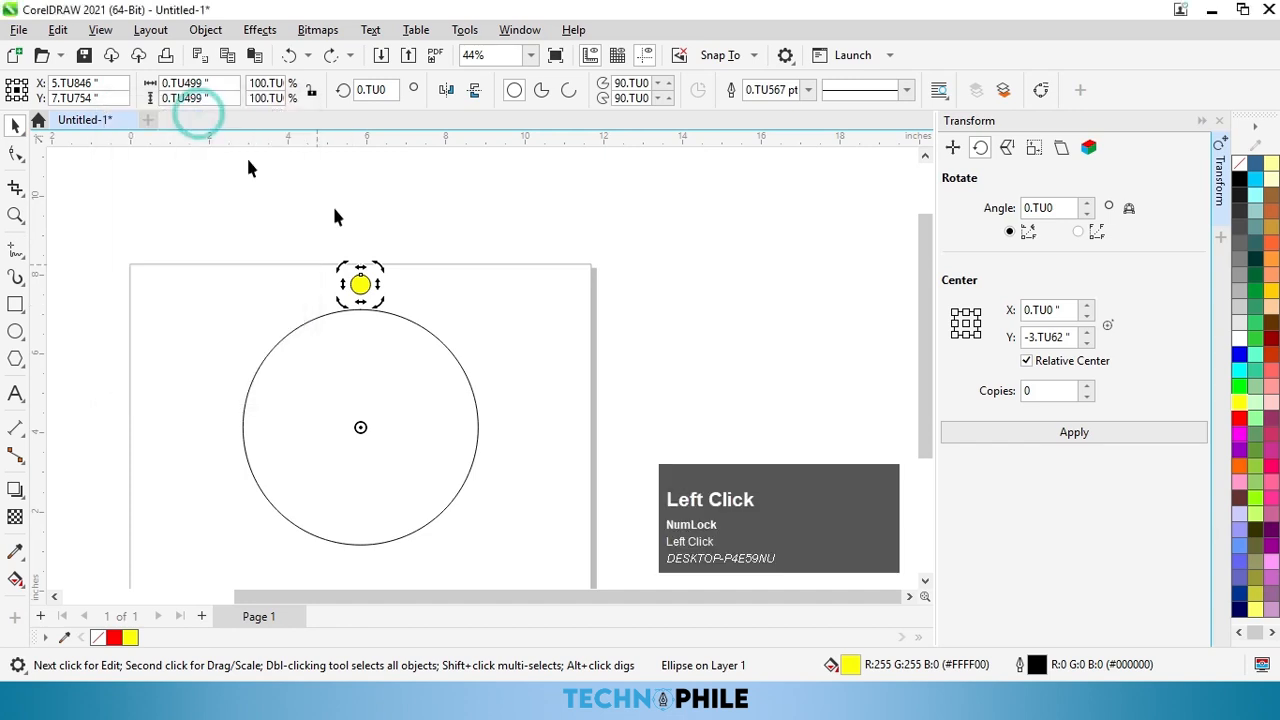
# Step: Make 12 copies of the yellow circle around the large circle with a rotation angle of 30 degrees
pyautogui.click(1068, 208)
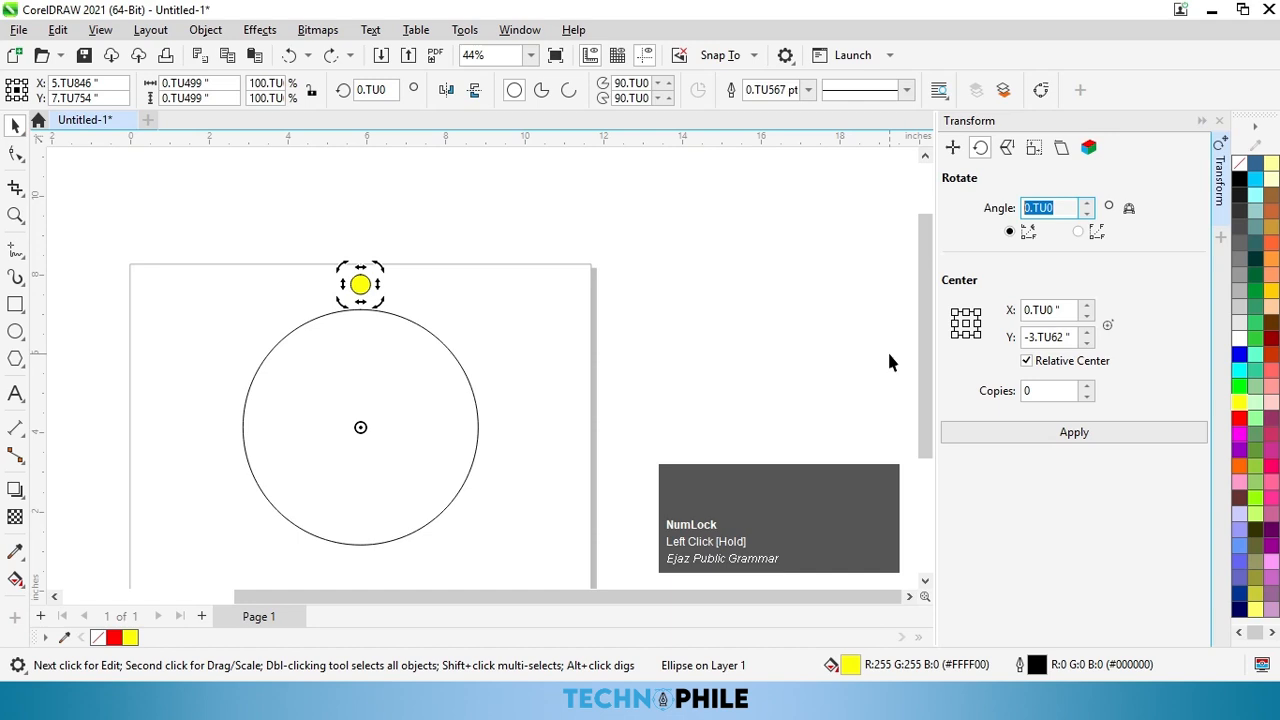
pyautogui.write('30')
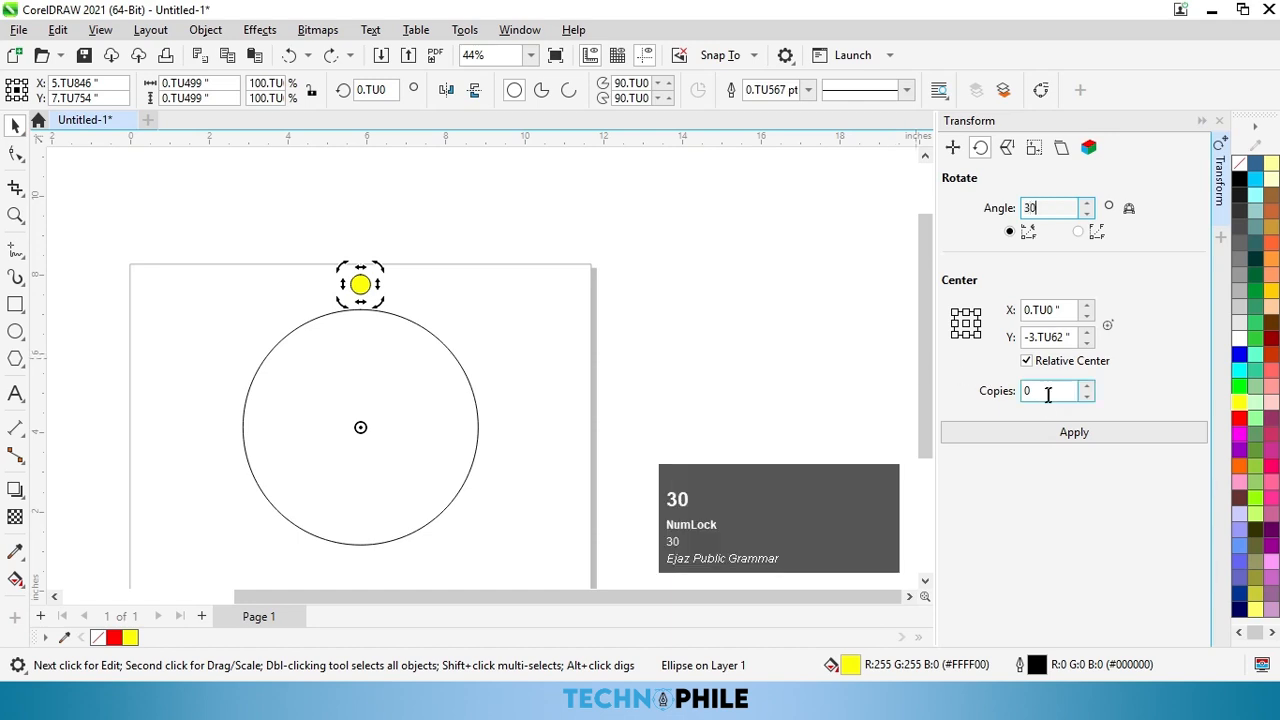
pyautogui.click(1037, 391)
pyautogui.write('12')
pyautogui.click(995, 433)
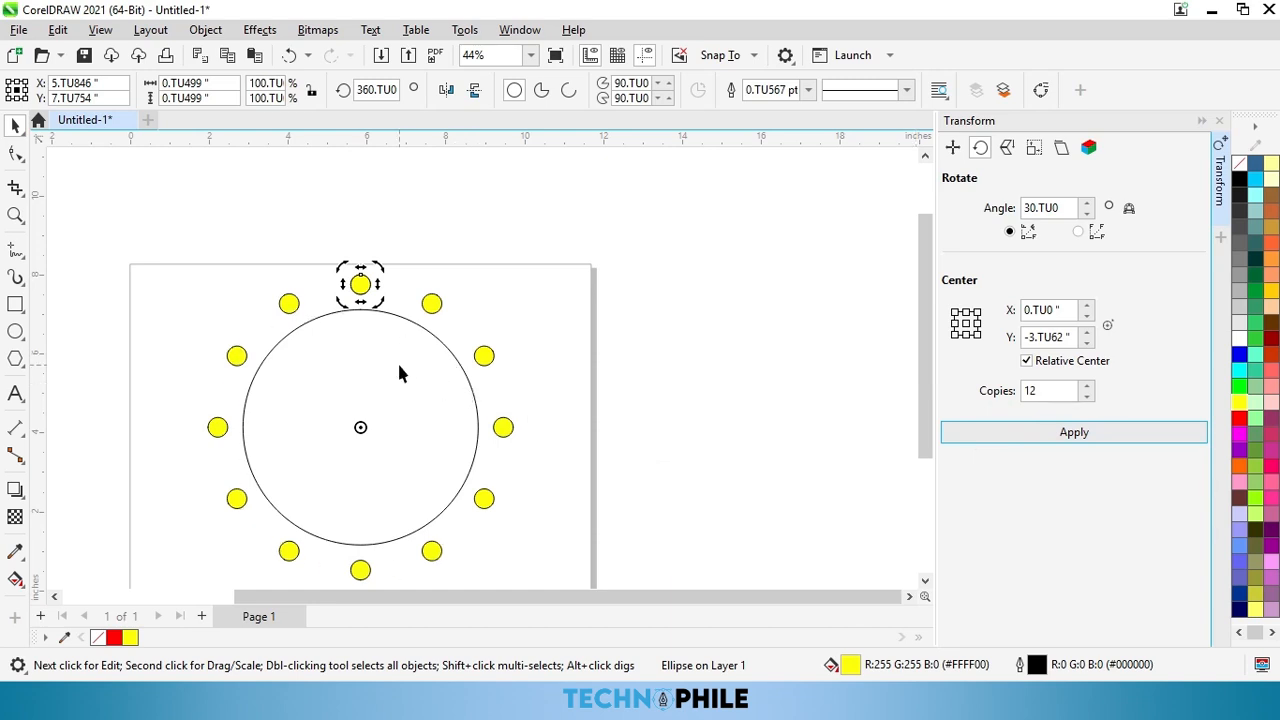
# Step: Scale the large circle and its yellow ring together to about 4.6 inches wide, and delete them all
pyautogui.scroll(-1, 344, 359)
pyautogui.moveTo(217, 280); pyautogui.dragTo(434, 493)
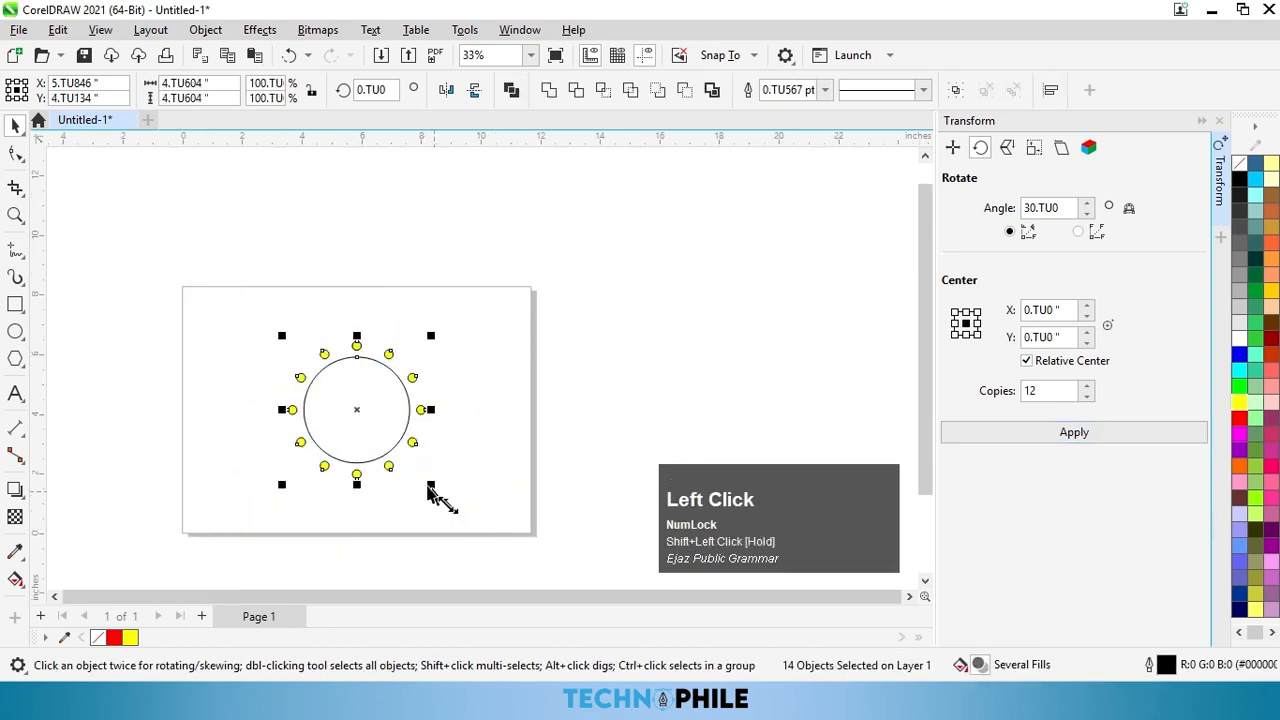
pyautogui.press('Delete')
pyautogui.scroll(2, 356, 407)
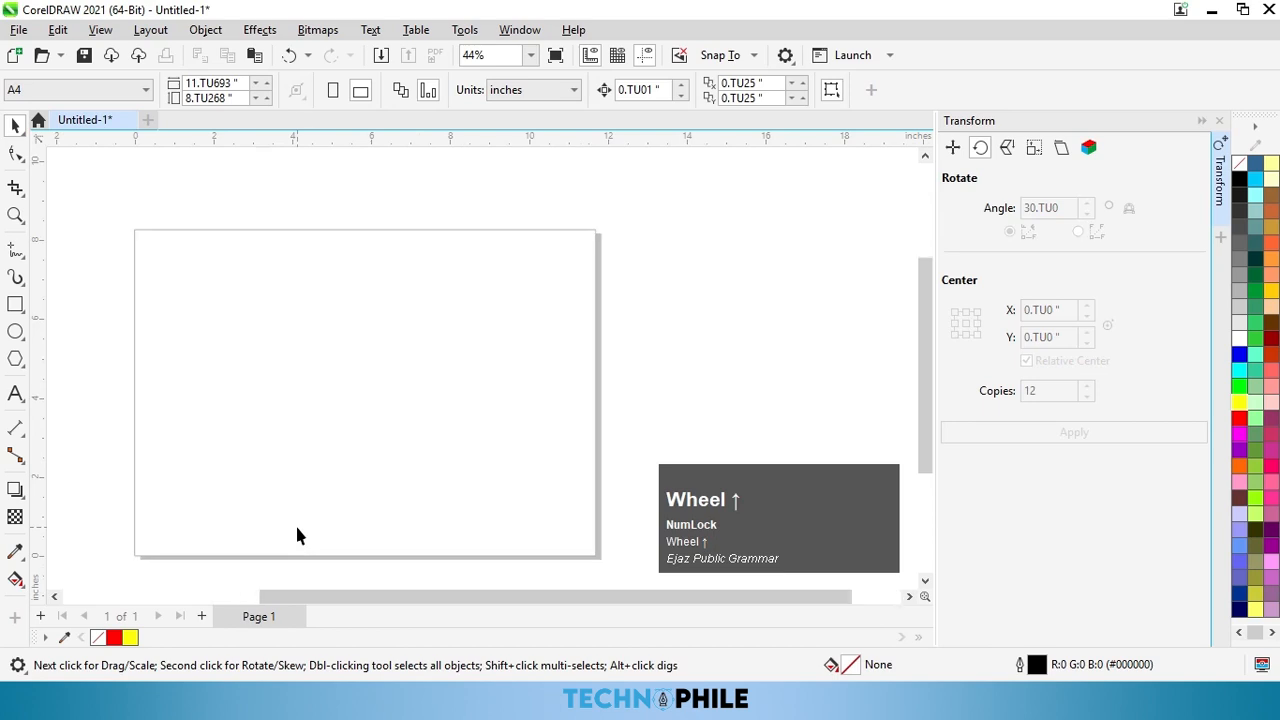
# Step: Draw a circle about 3.9 inches in diameter near the middle of the page
pyautogui.scroll(1, 296, 535)
pyautogui.click(15, 331)
pyautogui.moveTo(283, 293); pyautogui.dragTo(468, 479)
# Step: Draw a five-pointed star about 1.1 inches wide just above the circle
pyautogui.click(18, 360)
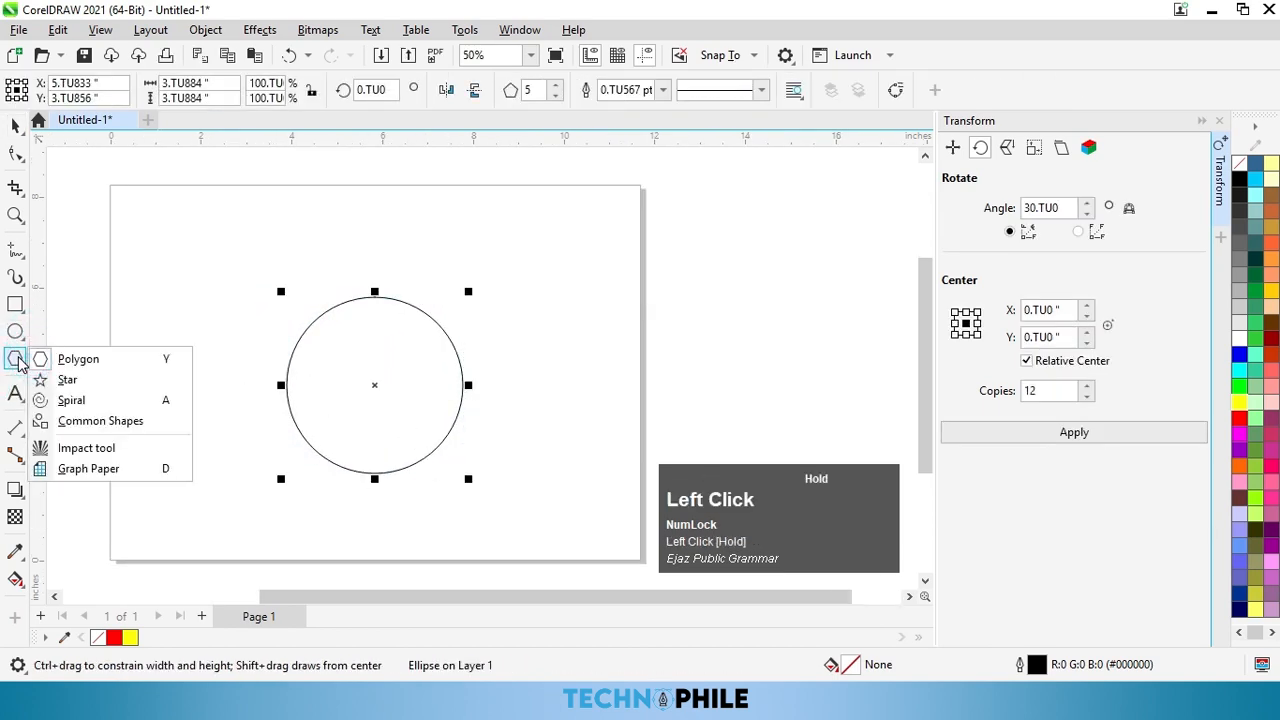
pyautogui.click(88, 376)
pyautogui.moveTo(238, 274); pyautogui.dragTo(375, 272)
pyautogui.click(15, 125)
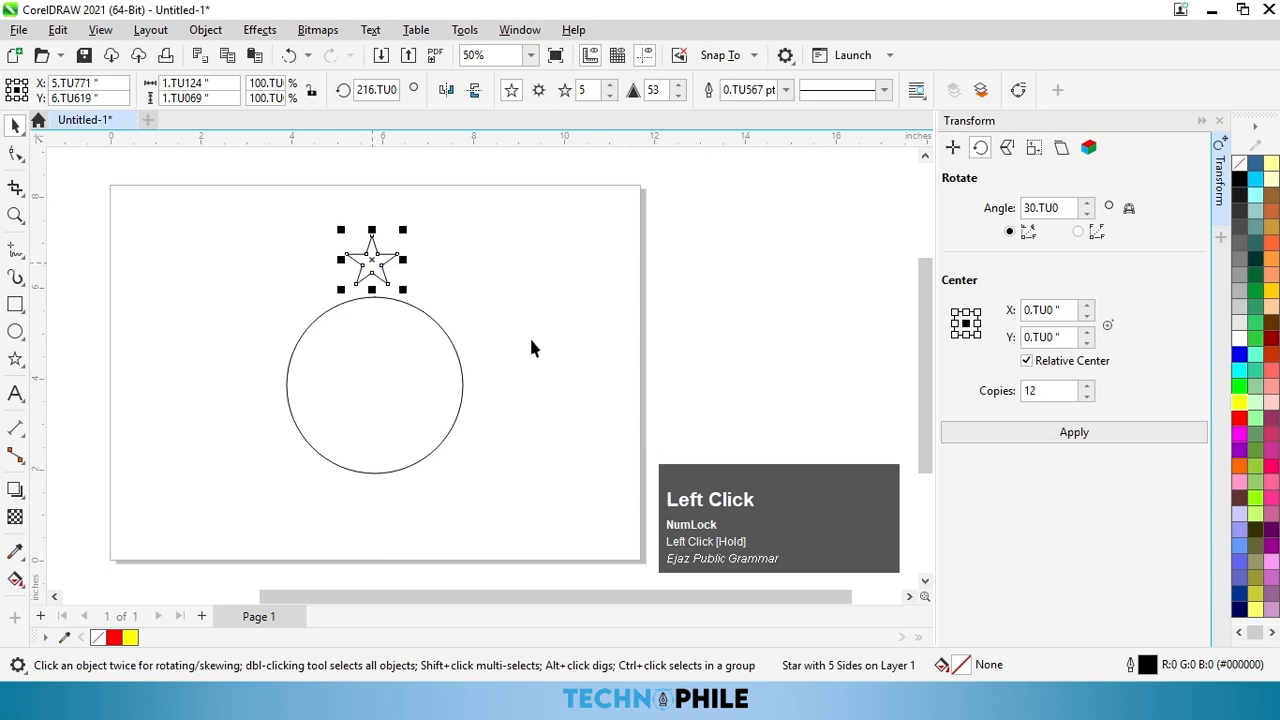
# Step: Fill the star with red and move its center of rotation to the circle's center
pyautogui.click(1240, 418)
pyautogui.click(372, 262)
pyautogui.moveTo(372, 262)
pyautogui.mouseDown()
pyautogui.moveTo(366, 397)
pyautogui.moveTo(374, 385)
pyautogui.mouseUp()
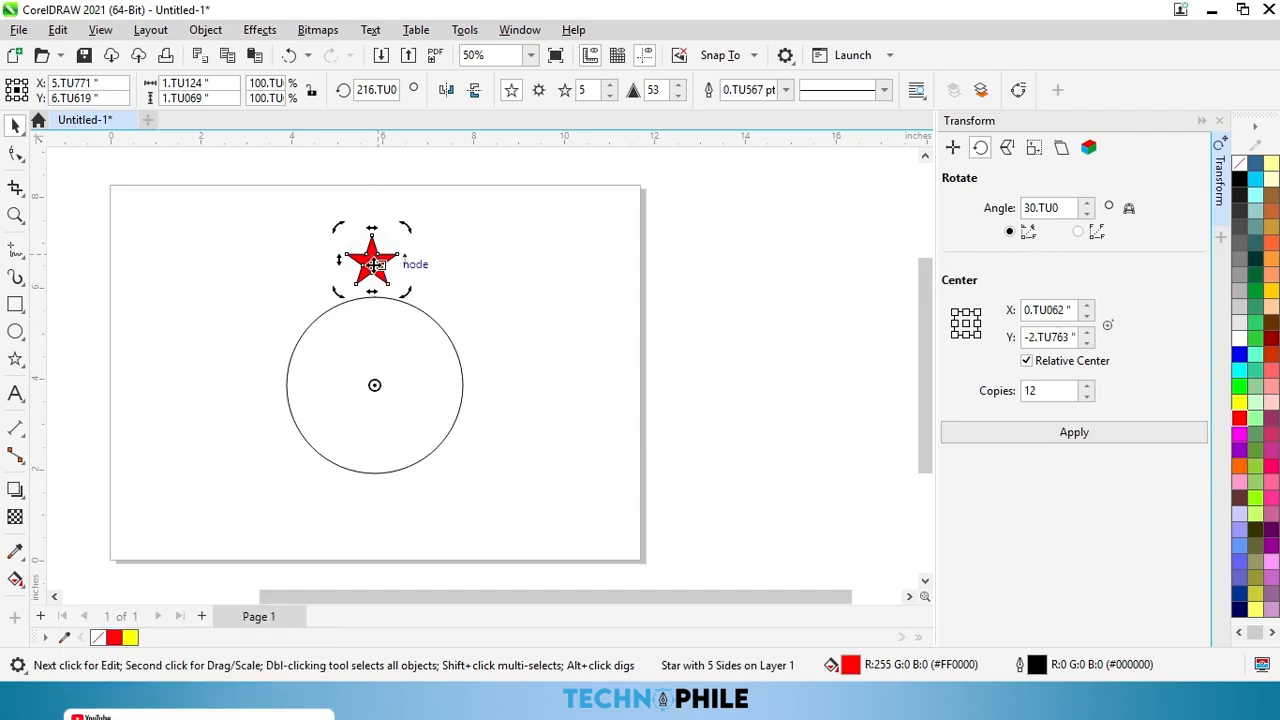
# Step: Switch to Calculator, divide 360 by 8 to find the rotation angle, and minimize it
pyautogui.click(393, 700)
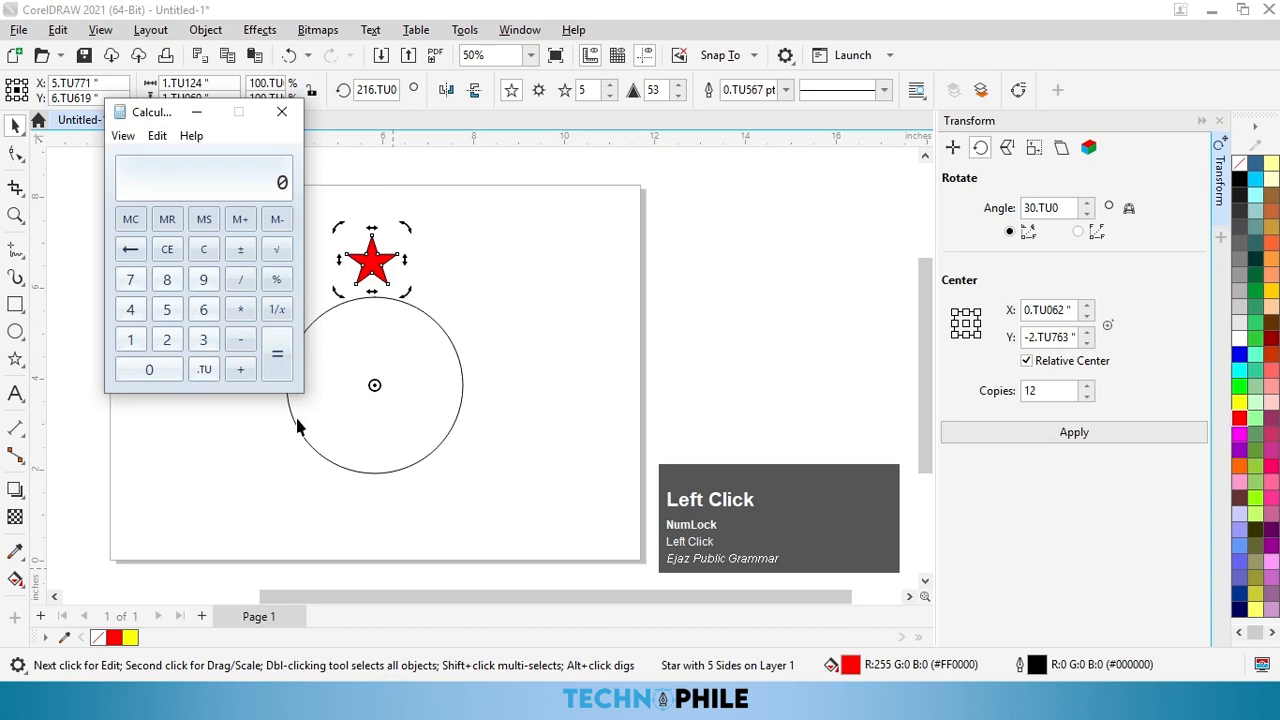
pyautogui.click(203, 340)
pyautogui.click(203, 309)
pyautogui.click(149, 369)
pyautogui.click(240, 279)
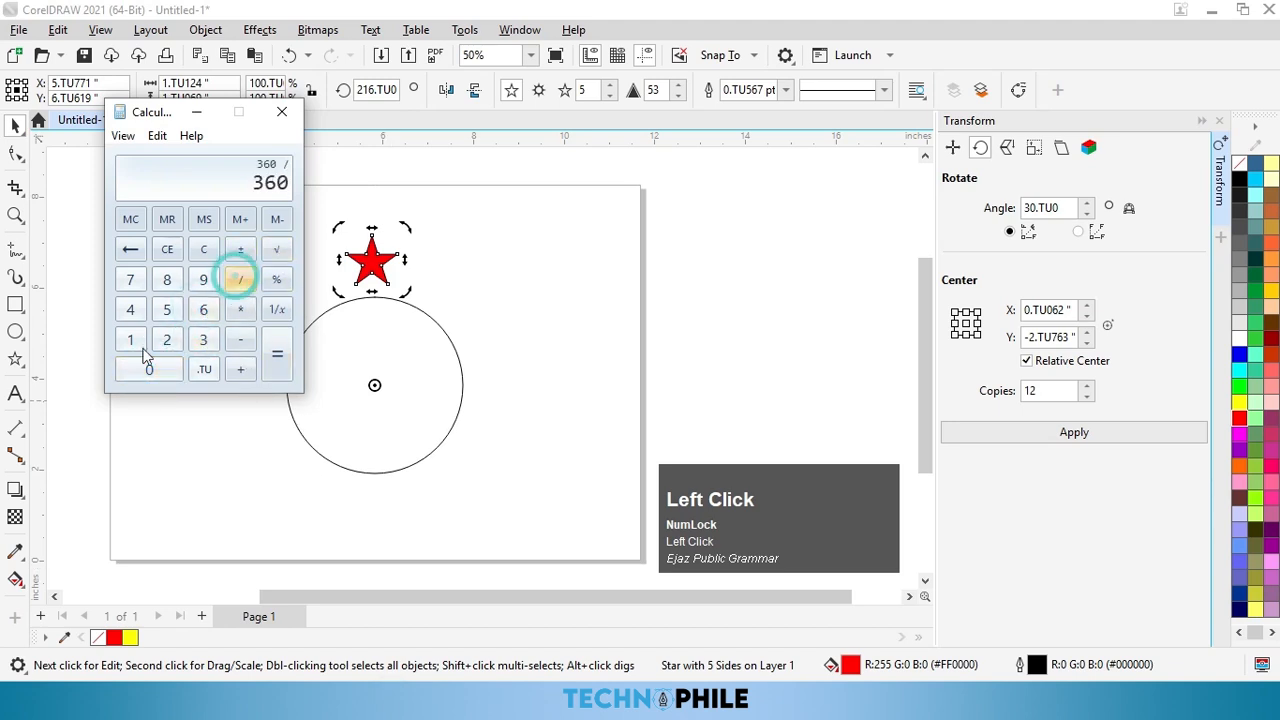
pyautogui.click(167, 279)
pyautogui.click(277, 354)
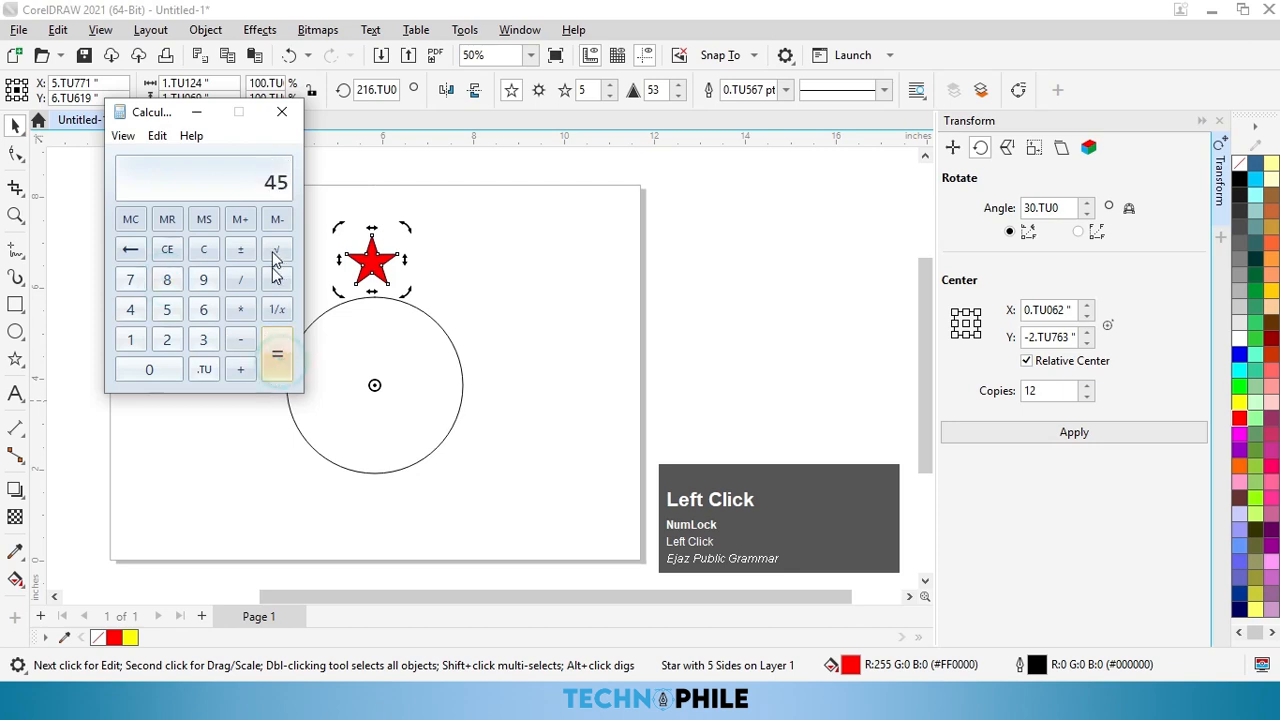
pyautogui.click(197, 112)
# Step: Make 8 copies of the red star around the circle with a rotation angle of 45 degrees
pyautogui.doubleClick(1069, 203)
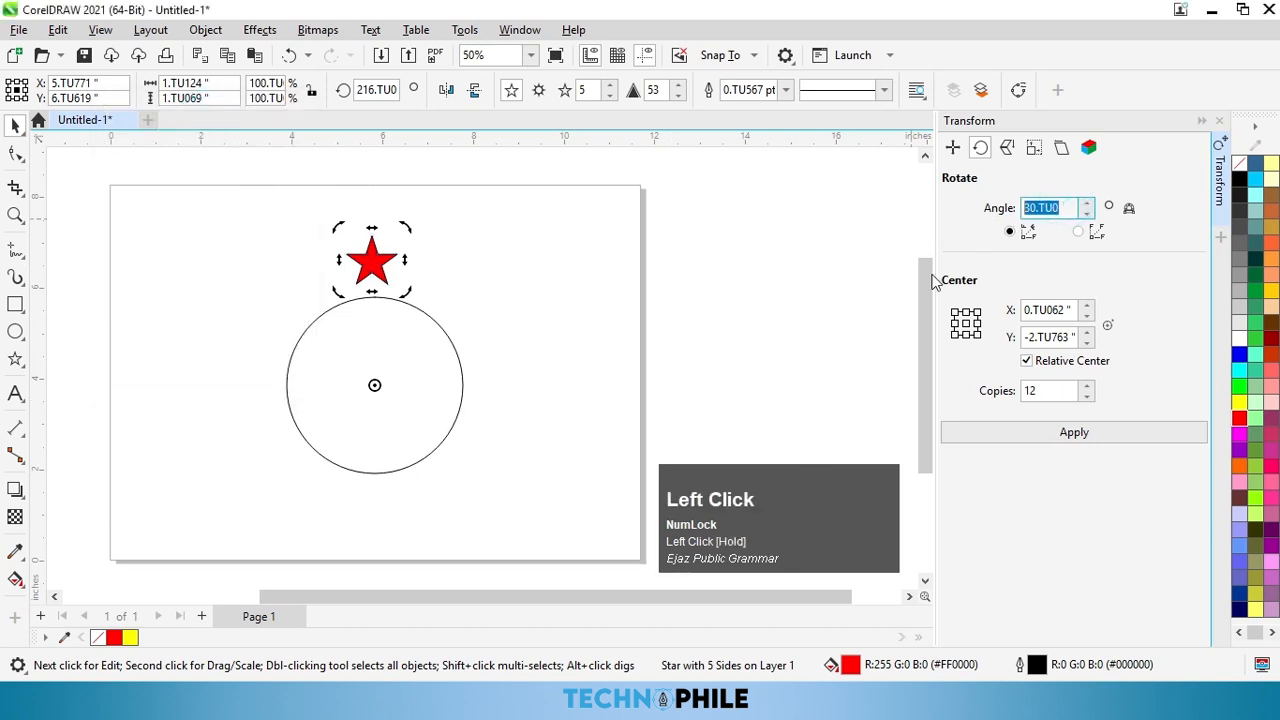
pyautogui.write('45')
pyautogui.press('Tab')
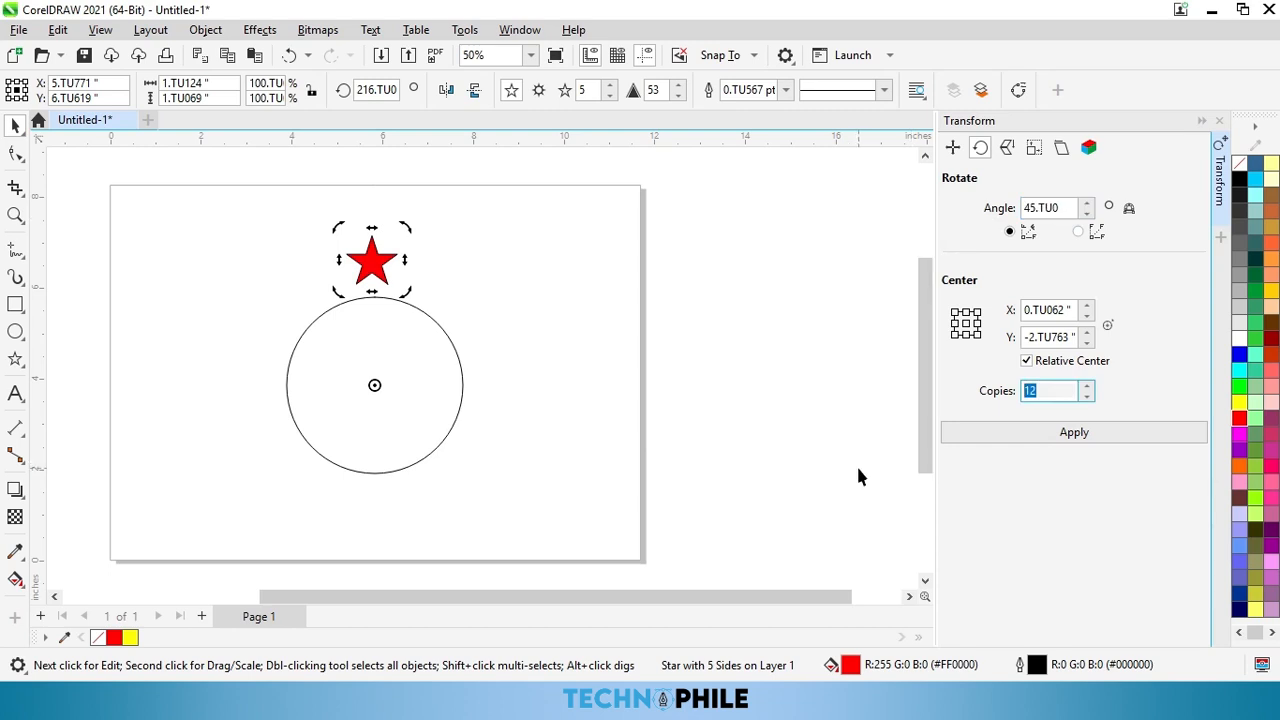
pyautogui.write('8')
pyautogui.click(1023, 430)
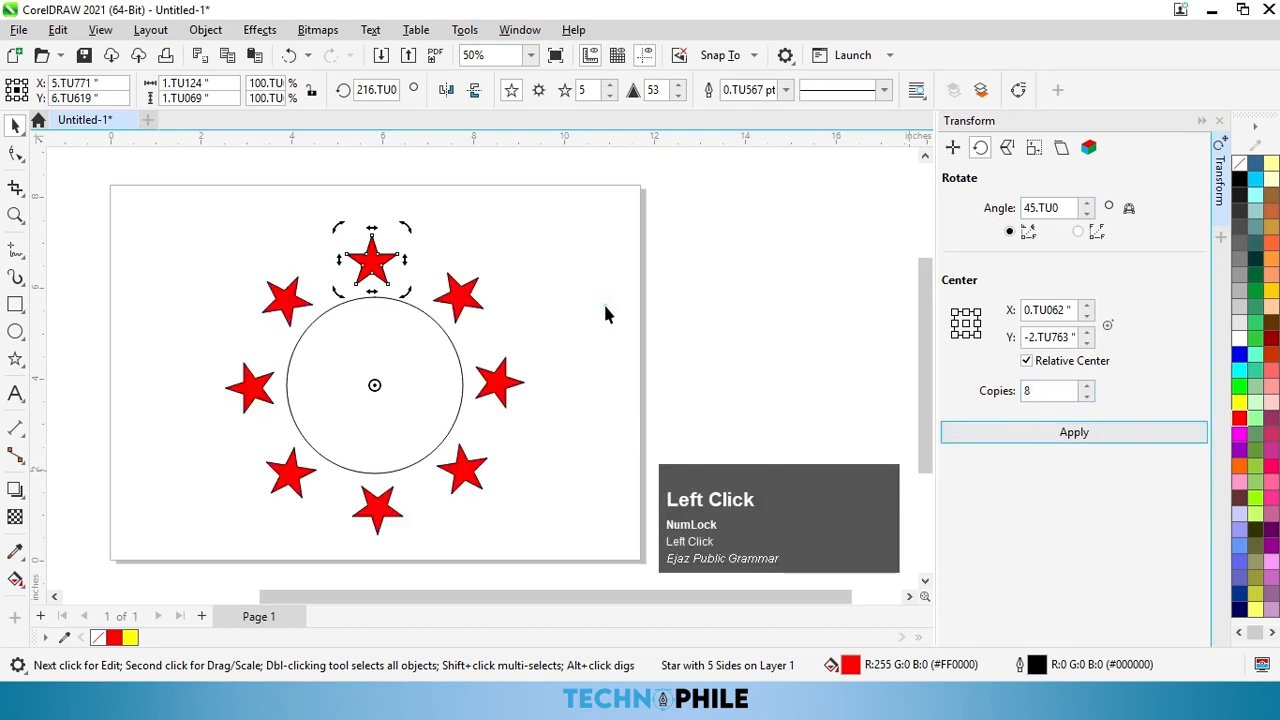
# Step: Scale the circle and its star ring together to about 3.4 inches wide and place them beyond the page's right edge
pyautogui.click(425, 347)
pyautogui.scroll(-1, 425, 347)
pyautogui.moveTo(190, 229); pyautogui.dragTo(451, 462)
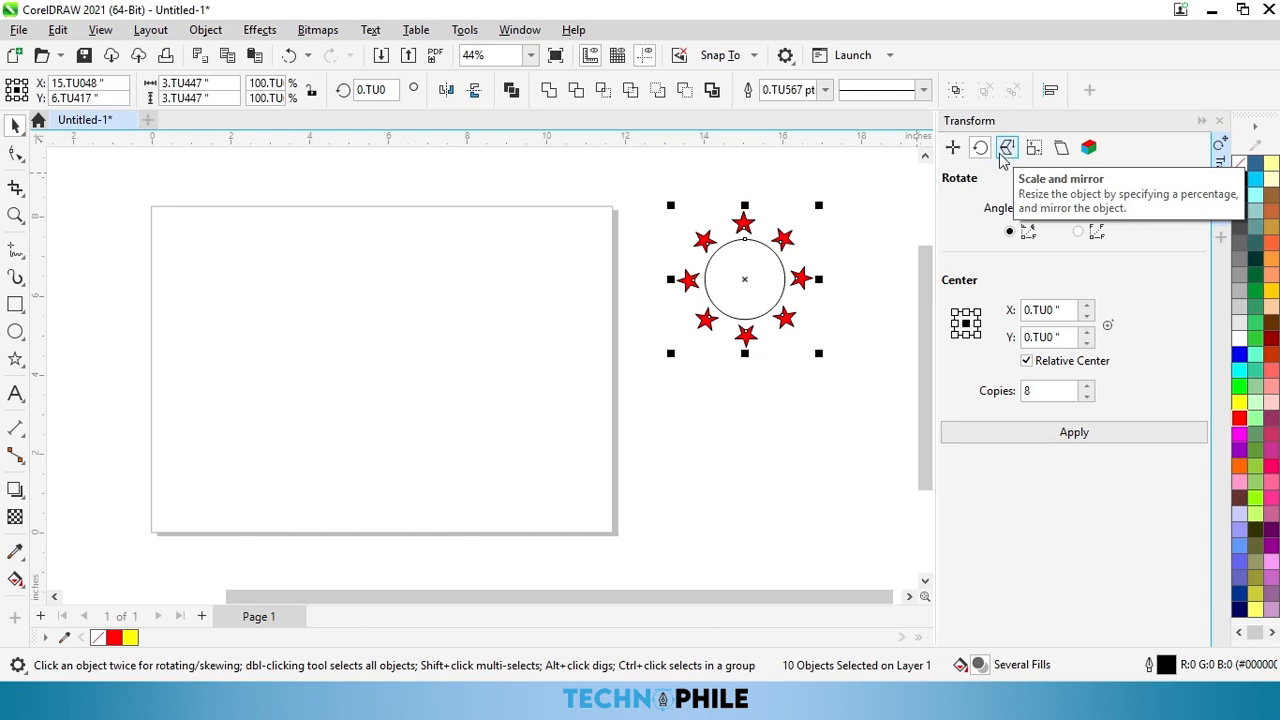
# Step: Draw a square about 3.4 inches wide and center it on the page
pyautogui.click(20, 330)
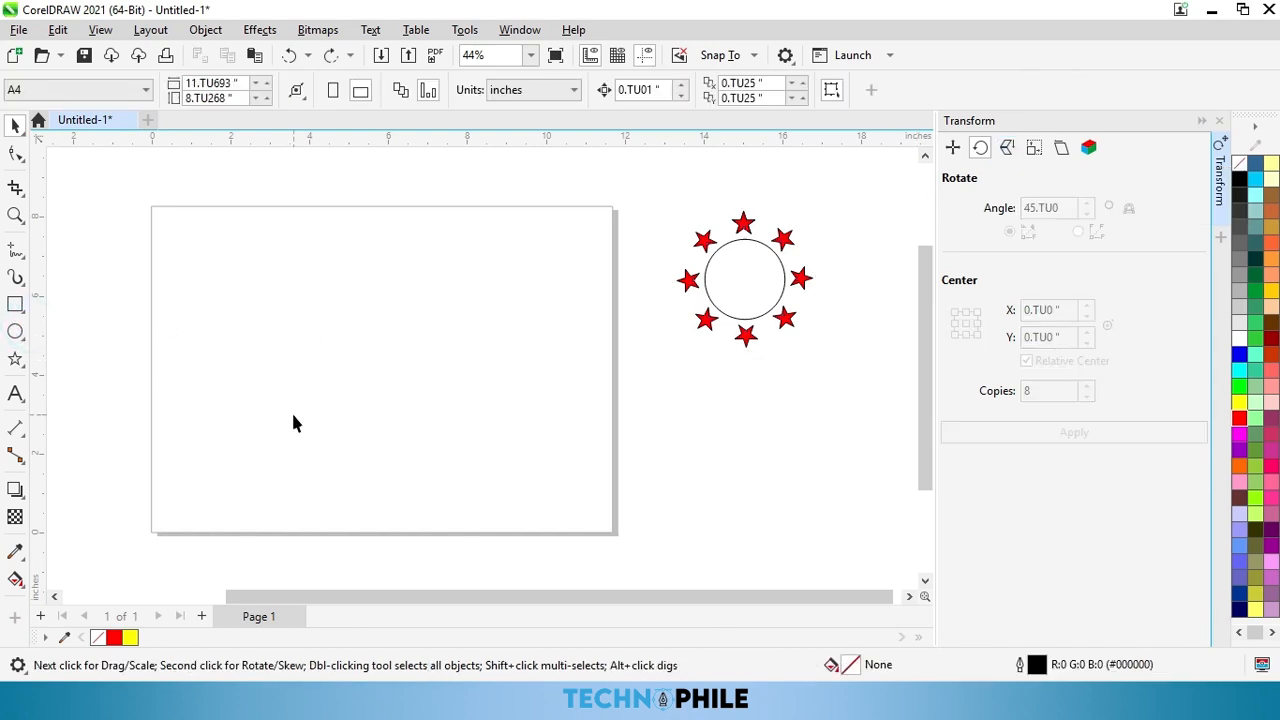
pyautogui.click(16, 307)
pyautogui.moveTo(263, 284); pyautogui.dragTo(476, 410)
pyautogui.press('p')
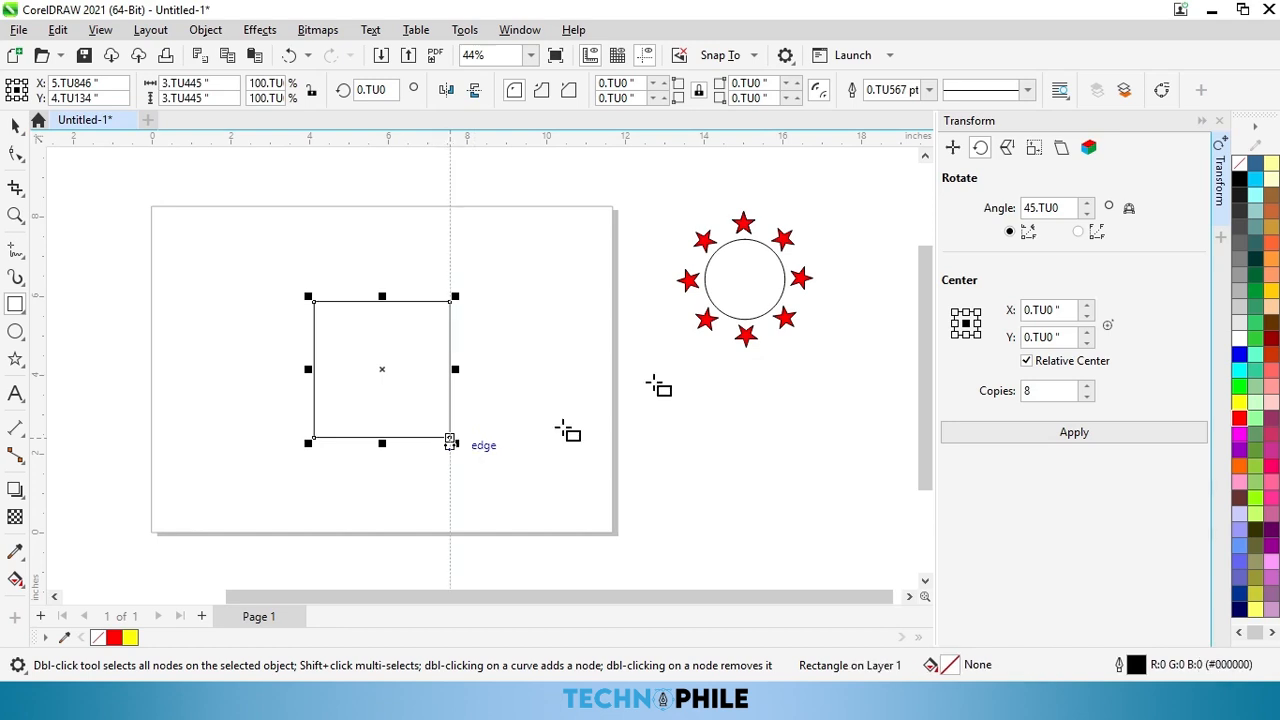
# Step: Scale the square proportionally to 120% with Scale and Mirror, and undo the scaling
pyautogui.click(1007, 149)
pyautogui.moveTo(1075, 226); pyautogui.dragTo(1003, 283)
pyautogui.write('1')
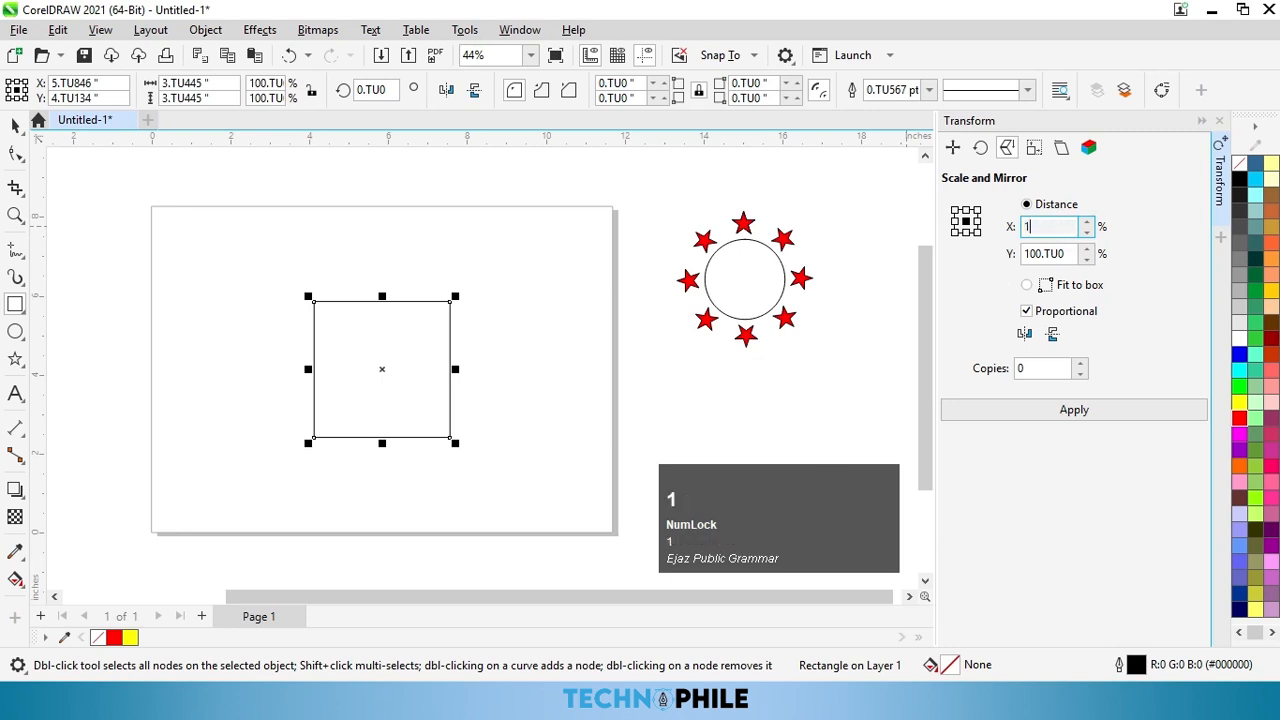
pyautogui.write('20')
pyautogui.press('Return')
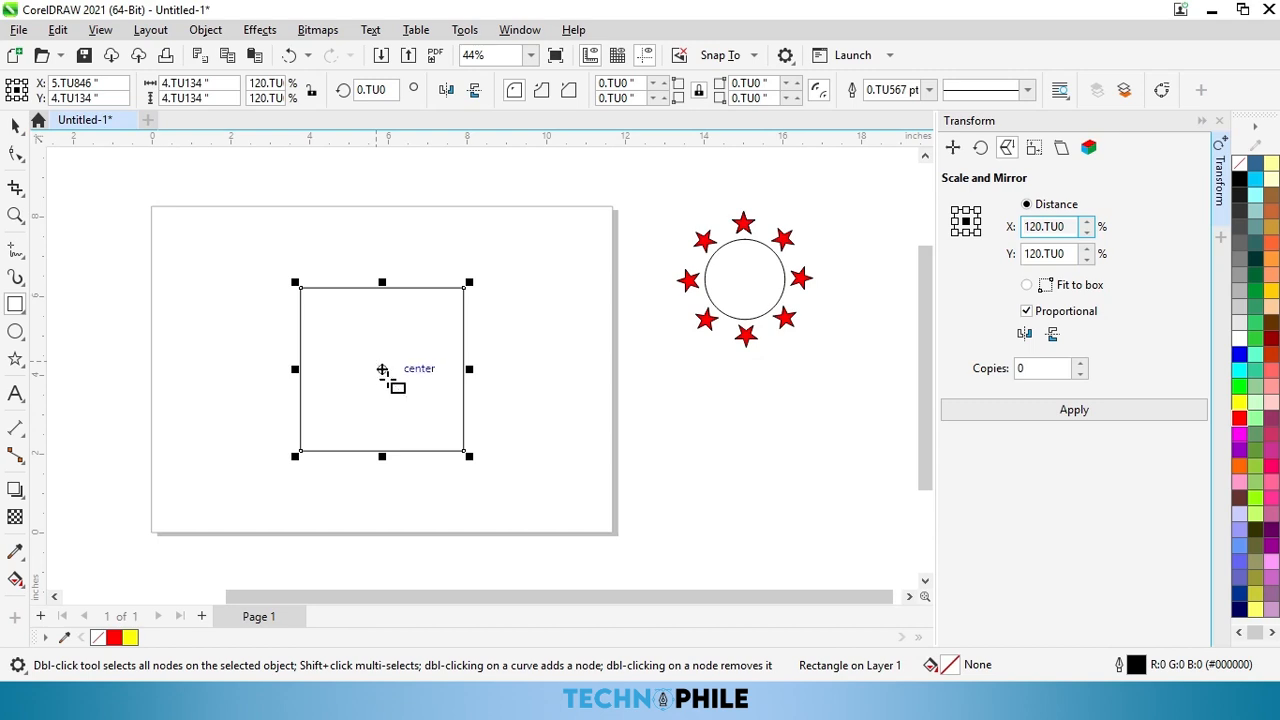
pyautogui.hotkey('ctrl', 'z')
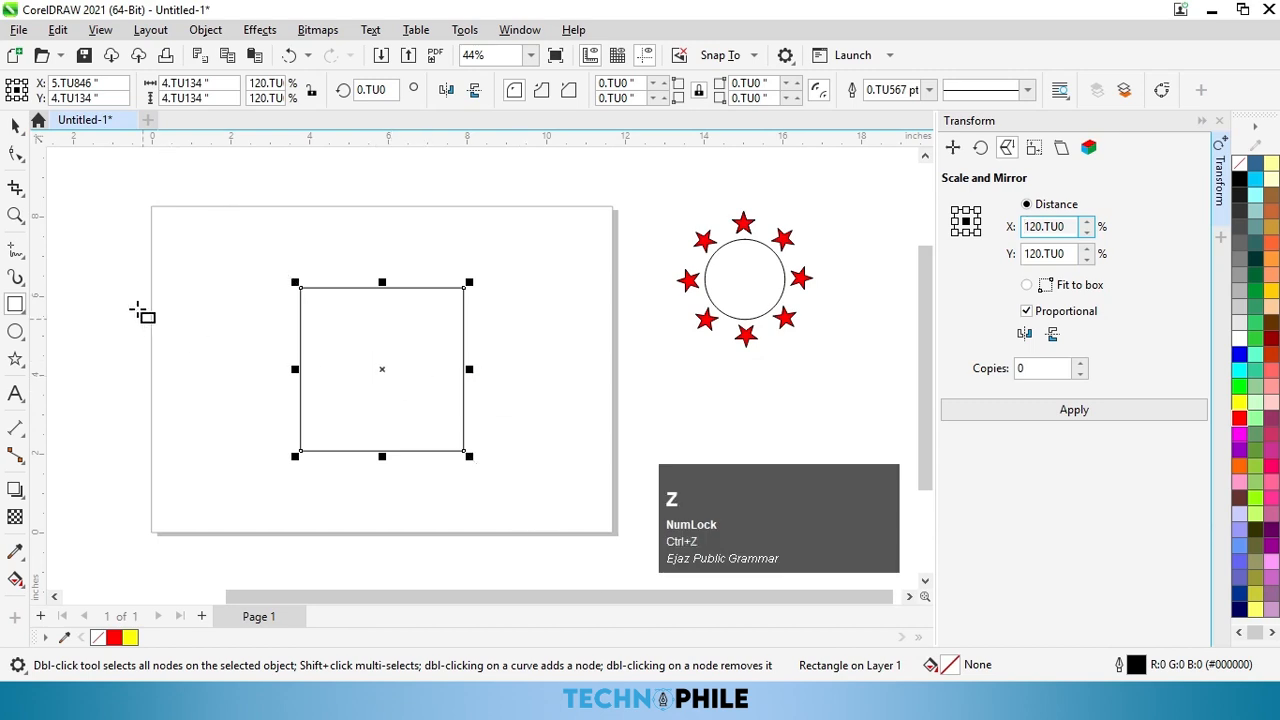
pyautogui.click(14, 126)
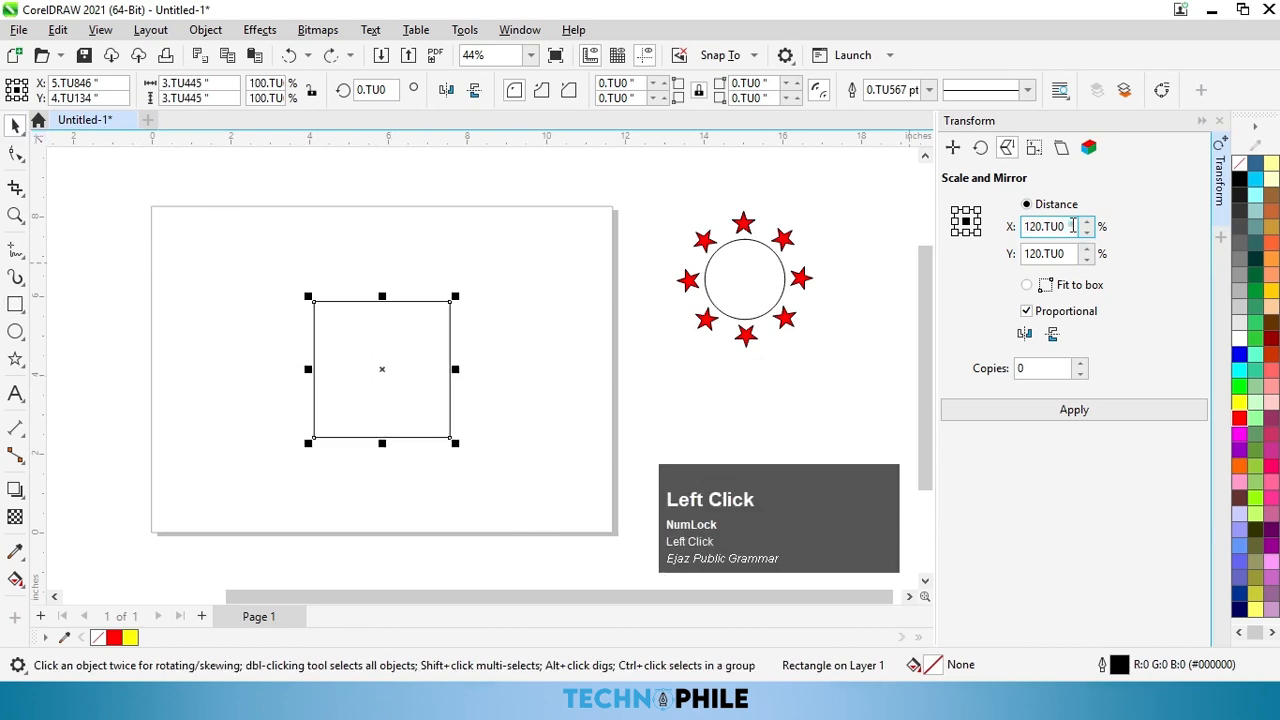
# Step: Make 10 concentric copies of the square at 120% scale, and undo them
pyautogui.moveTo(1066, 227); pyautogui.dragTo(1025, 227)
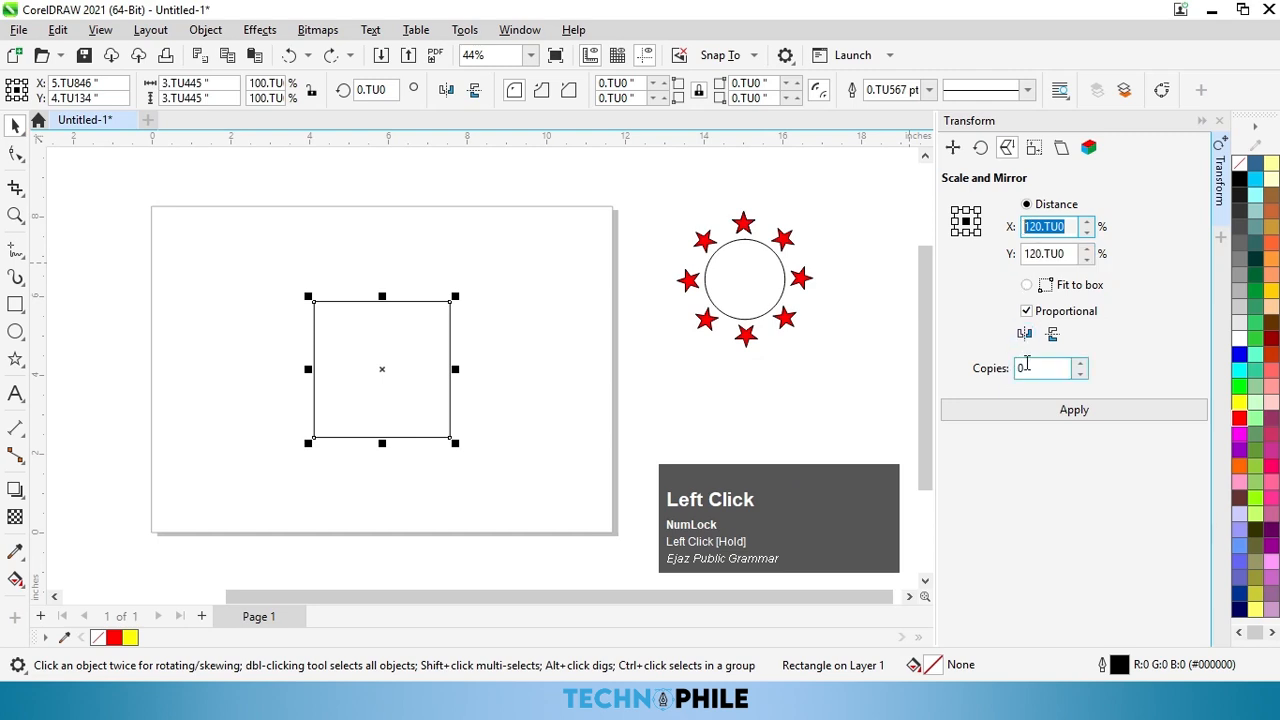
pyautogui.moveTo(1026, 366); pyautogui.dragTo(1016, 368)
pyautogui.write('1')
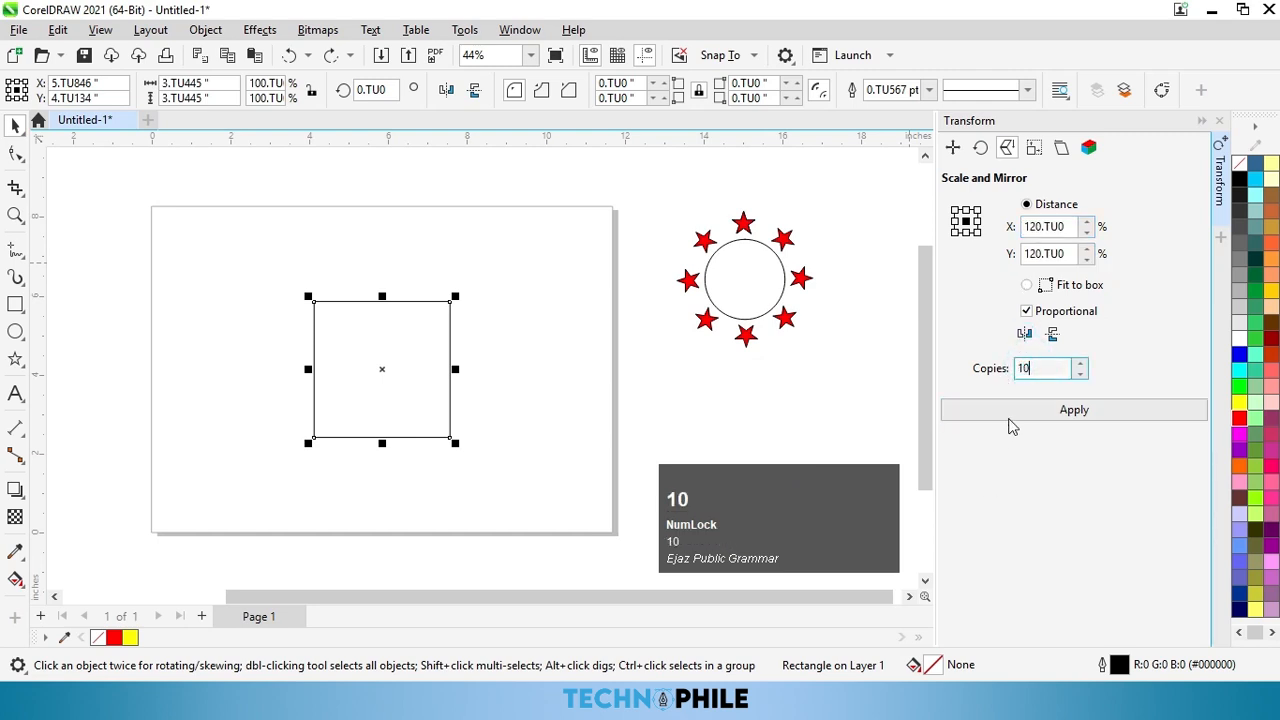
pyautogui.click(1012, 414)
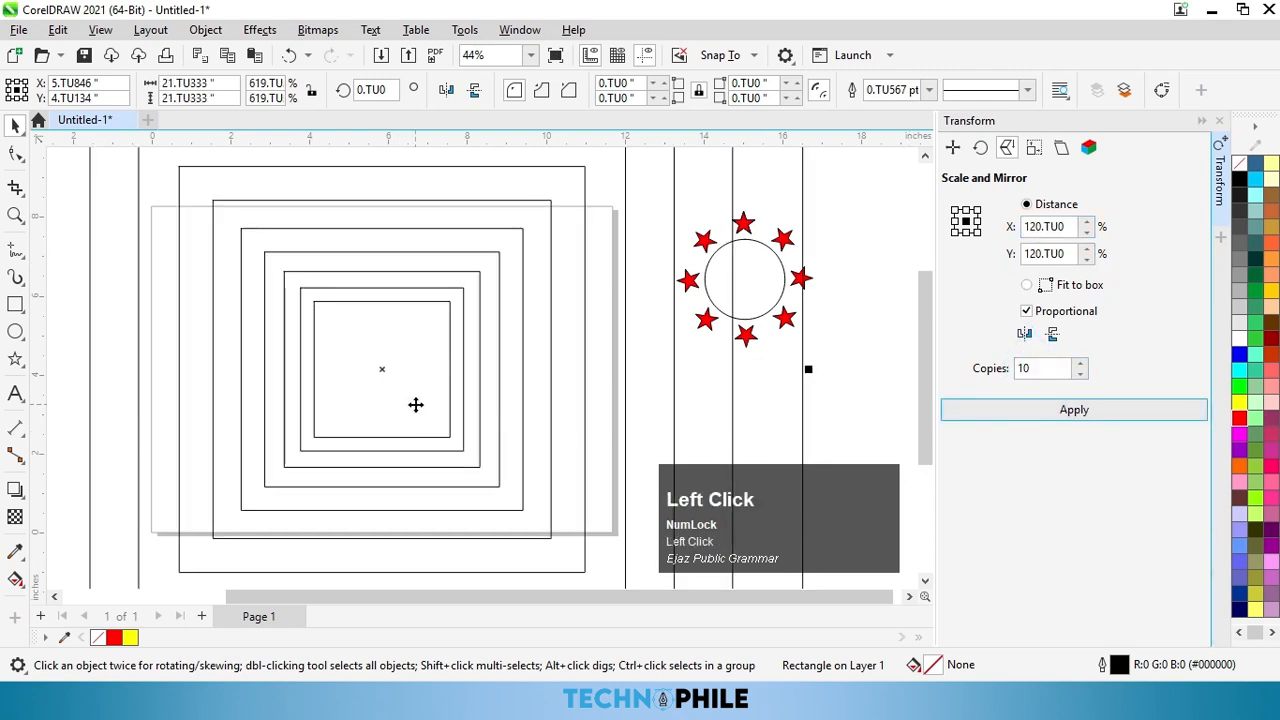
pyautogui.scroll(-2, 263, 420)
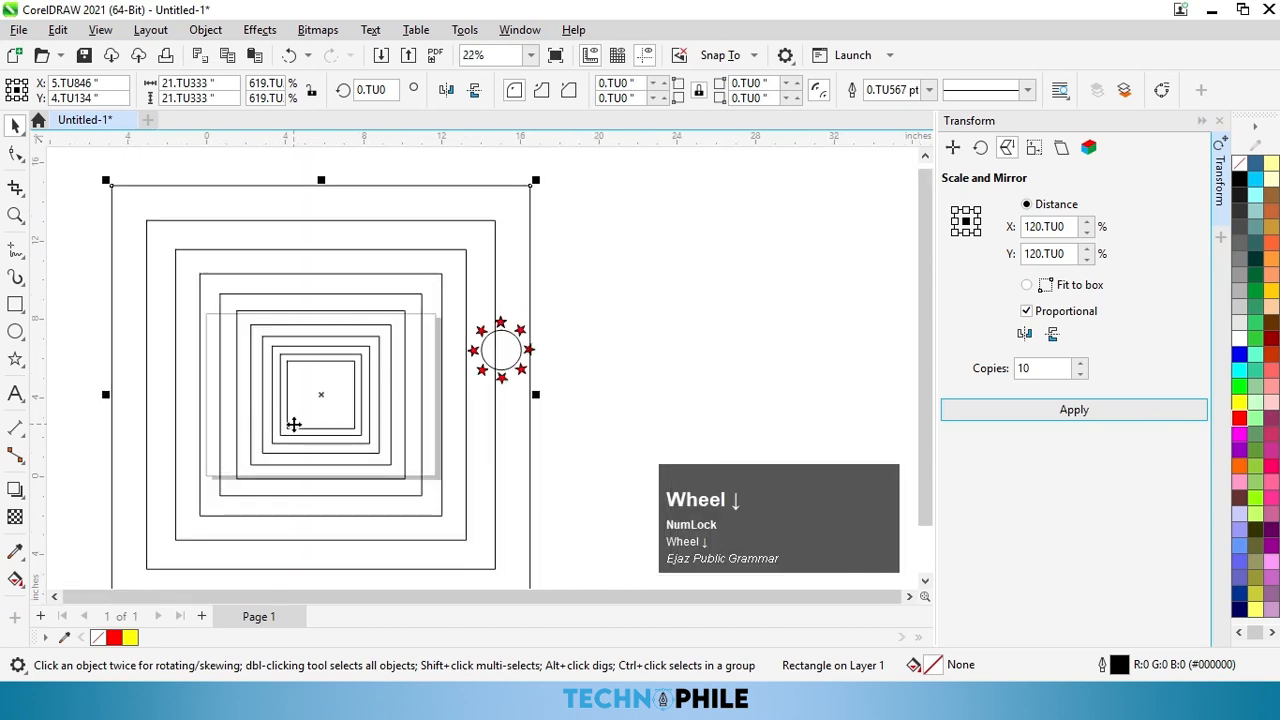
pyautogui.hotkey('ctrl', 'z')
pyautogui.scroll(1, 286, 423)
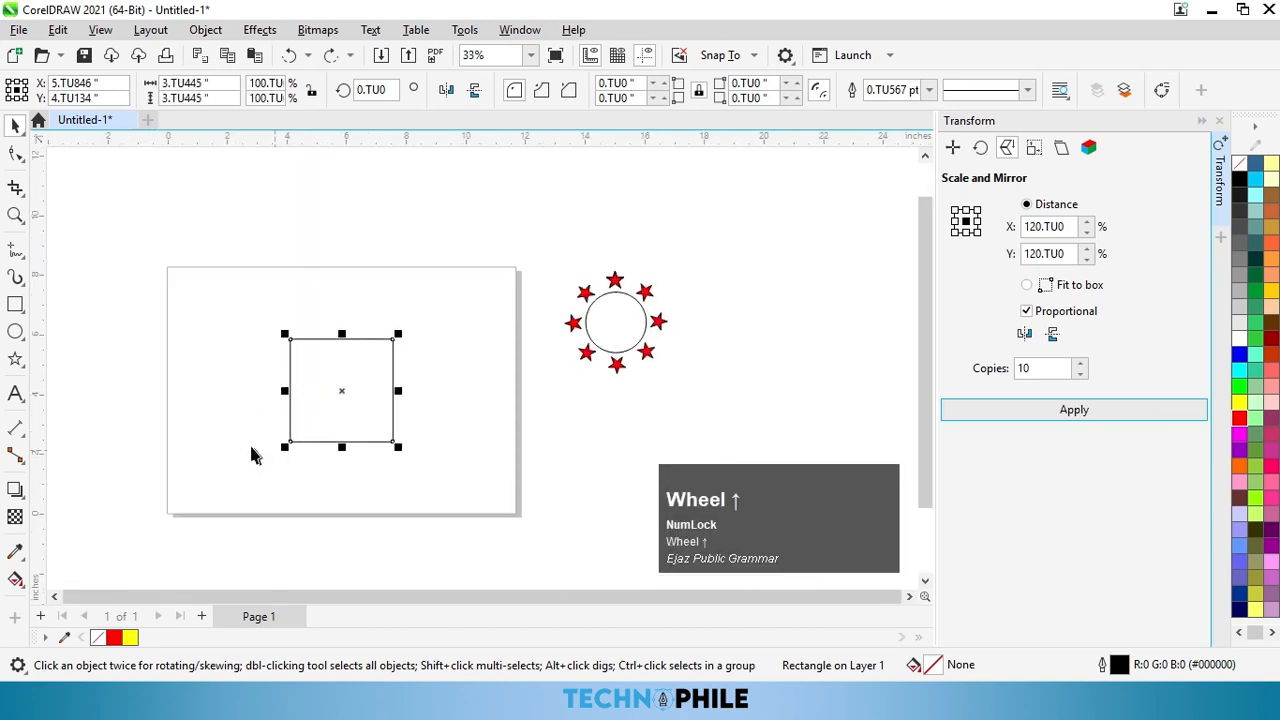
pyautogui.scroll(1, 252, 455)
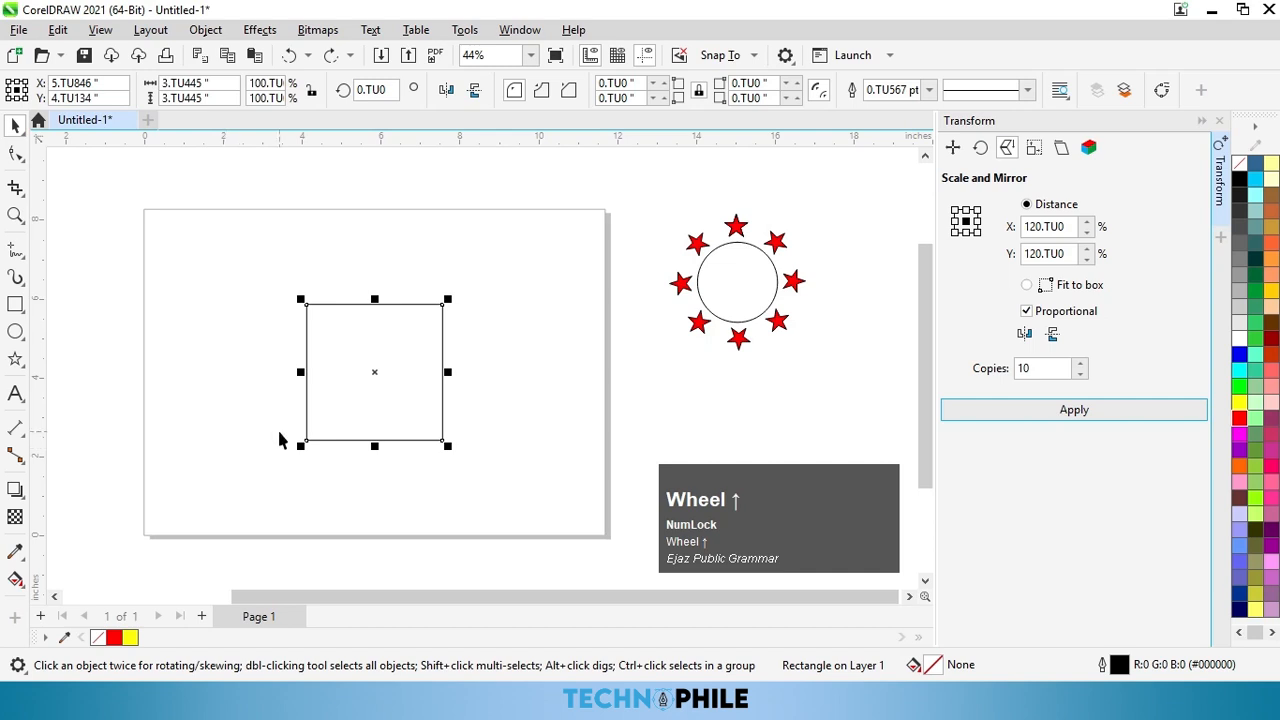
pyautogui.scroll(1, 280, 440)
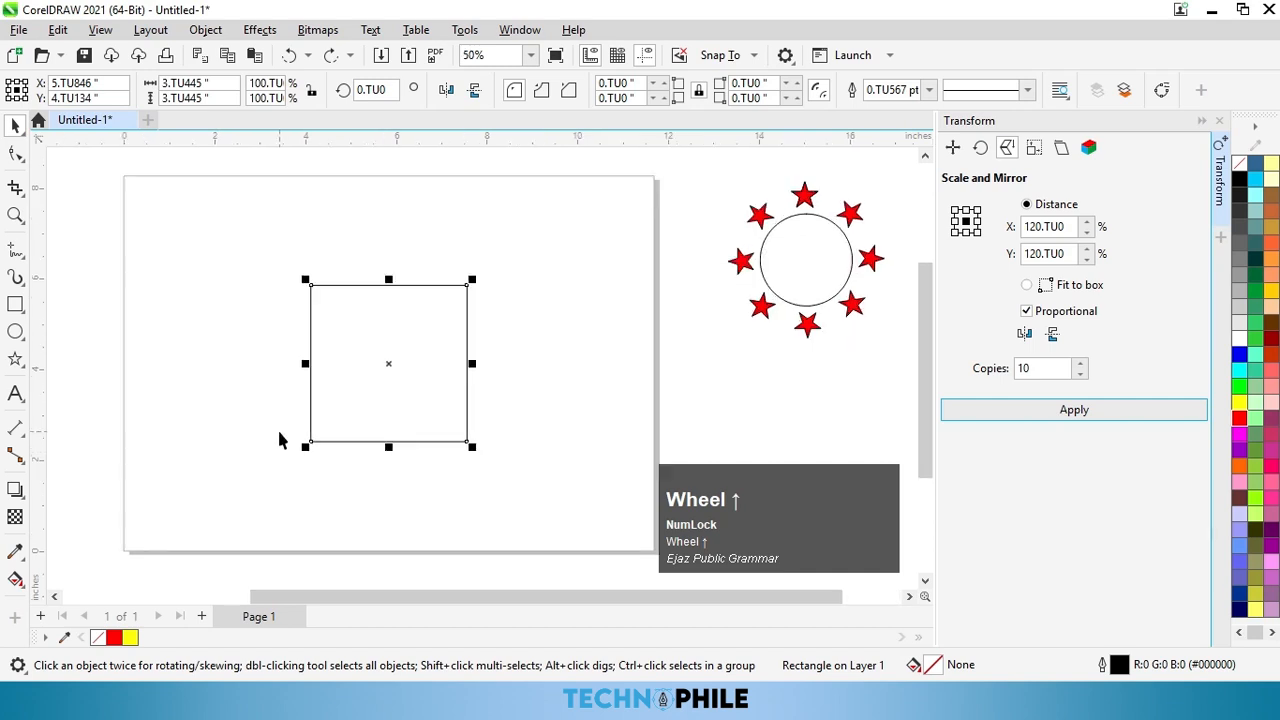
# Step: Resize the square proportionally to 6 inches wide with the Size settings, and undo the resizing
pyautogui.click(1033, 148)
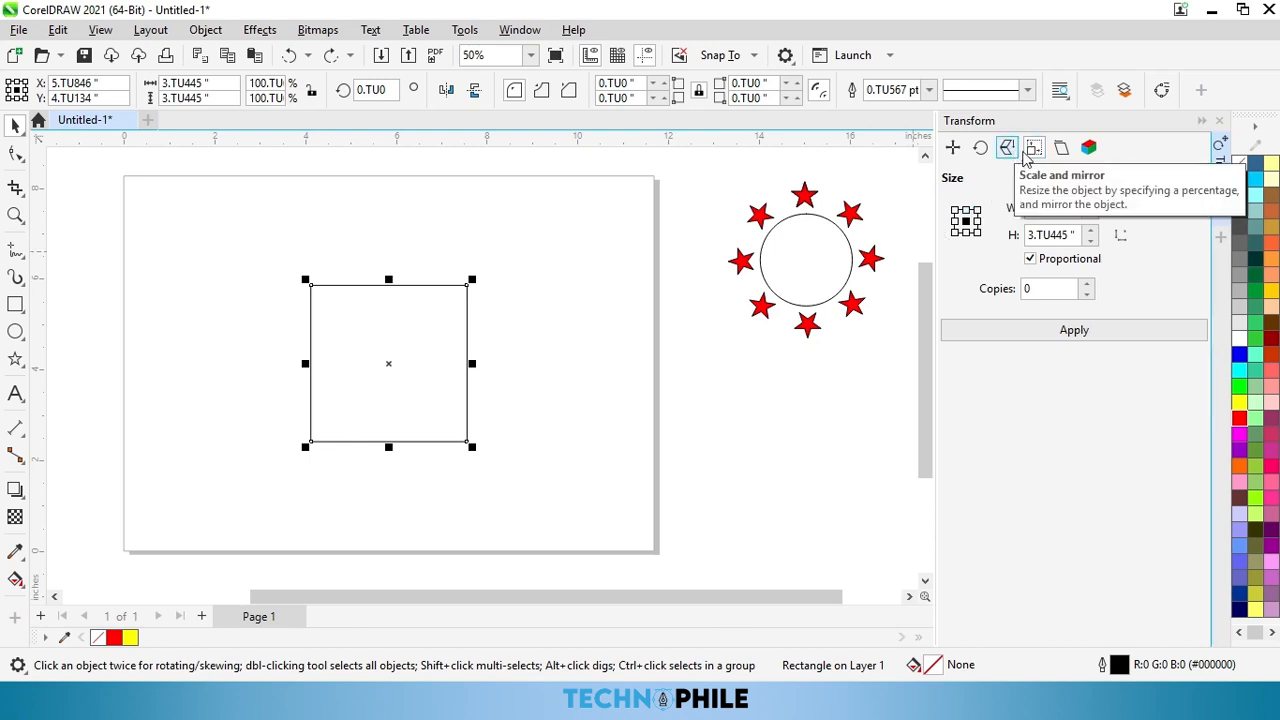
pyautogui.moveTo(1068, 208); pyautogui.dragTo(1002, 226)
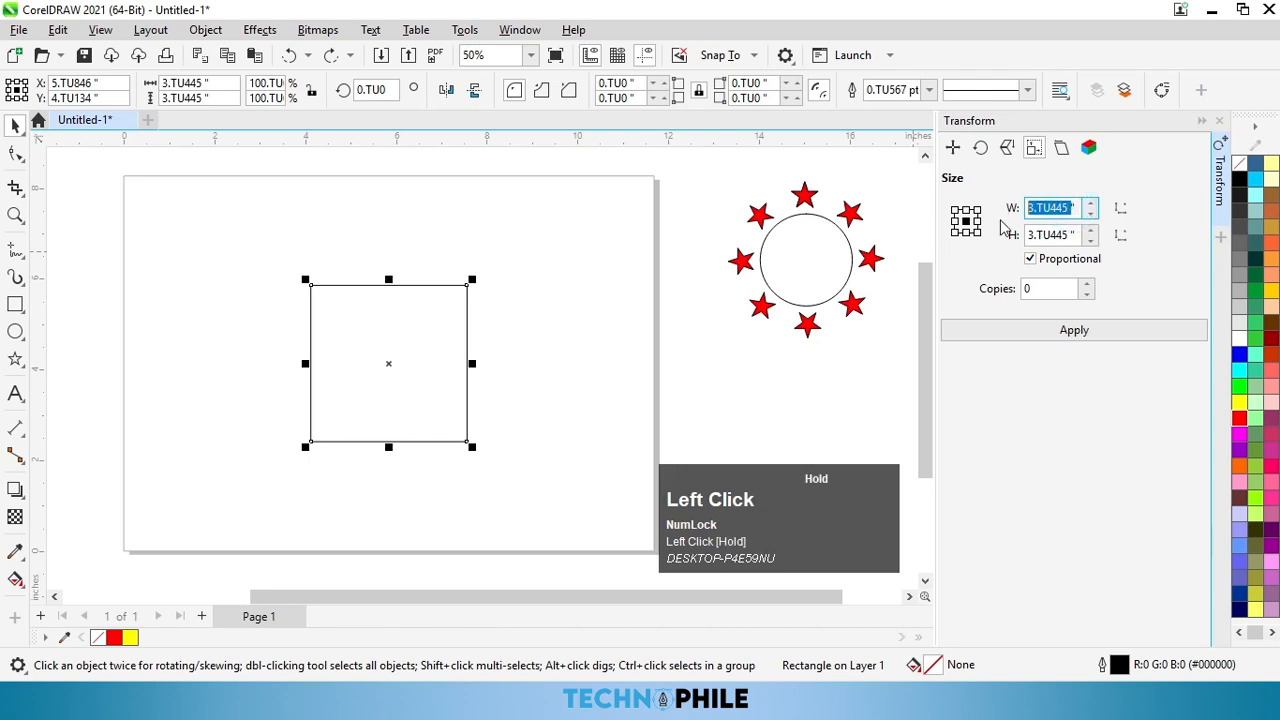
pyautogui.write('6')
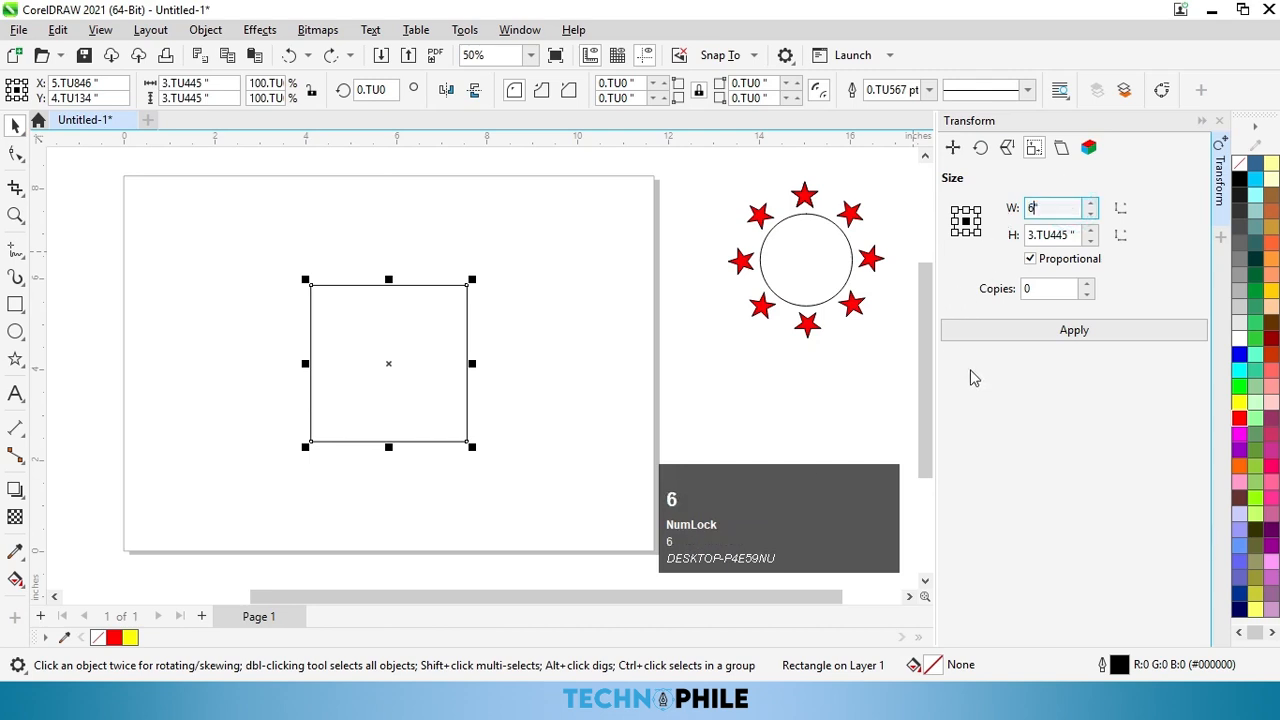
pyautogui.click(994, 331)
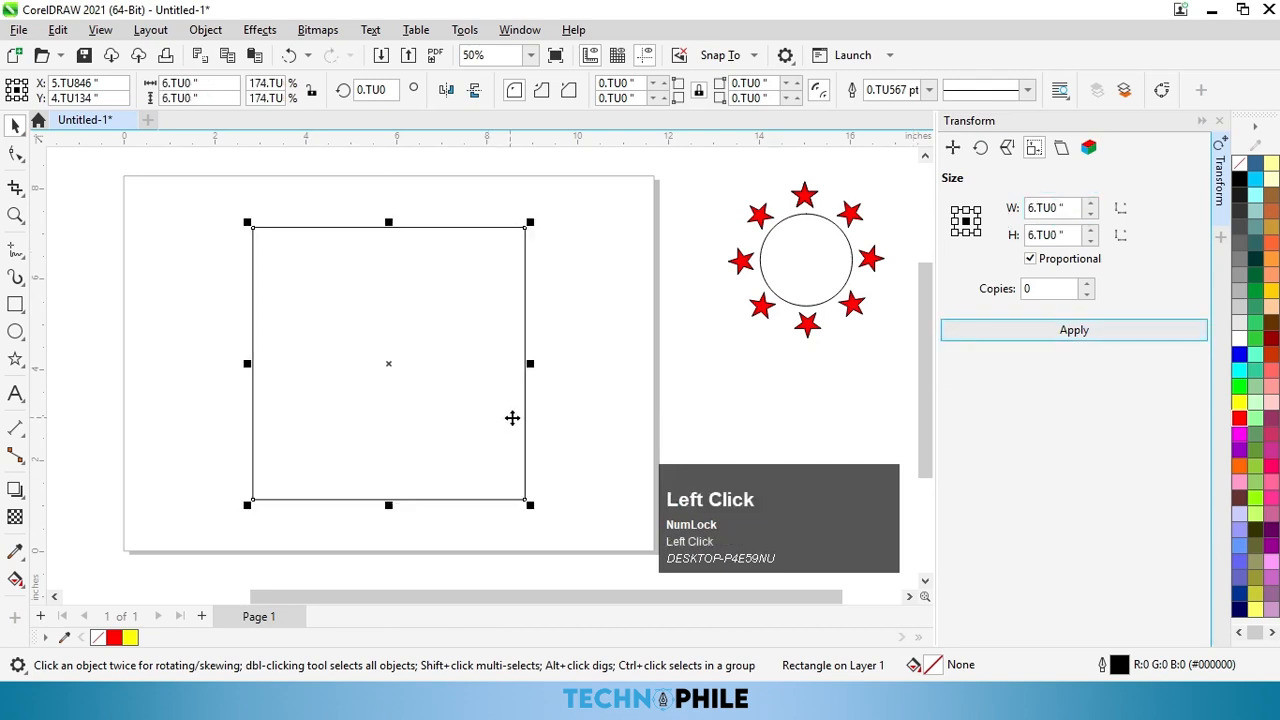
pyautogui.hotkey('ctrl', 'z')
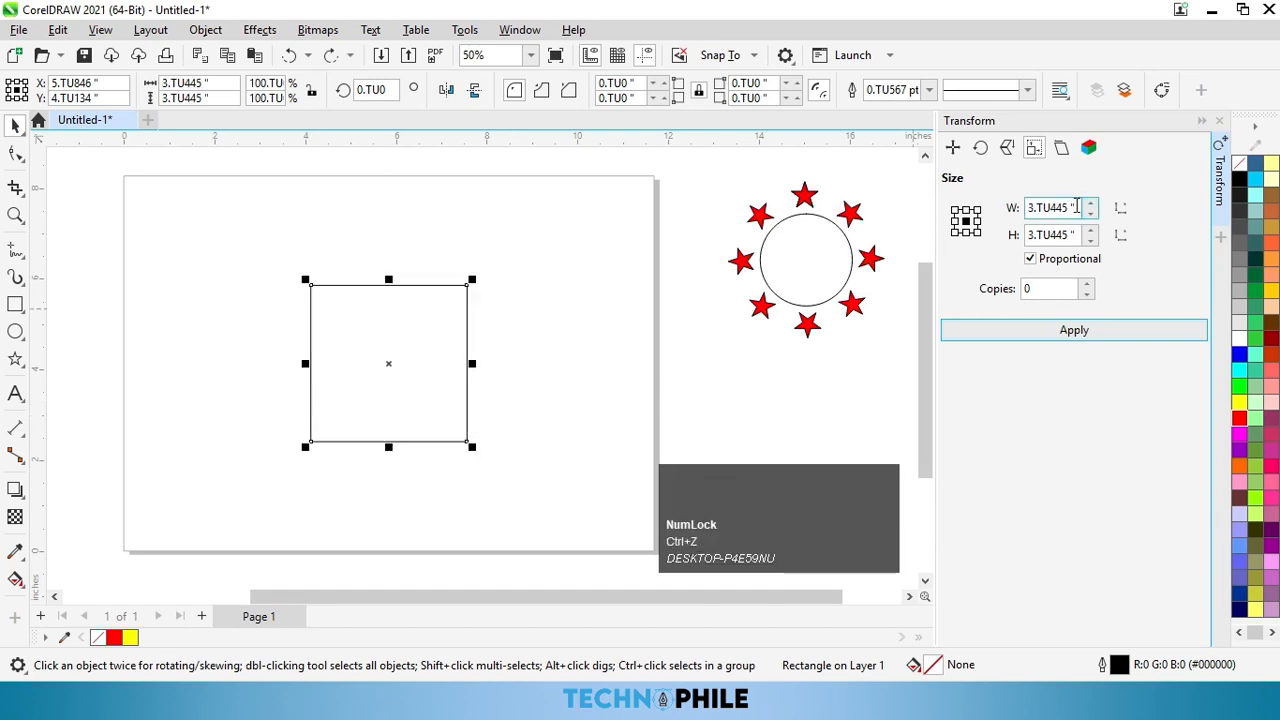
# Step: Make 2 proportional copies of the square with the size set to 4 inches, and undo them
pyautogui.moveTo(1072, 207); pyautogui.dragTo(986, 228)
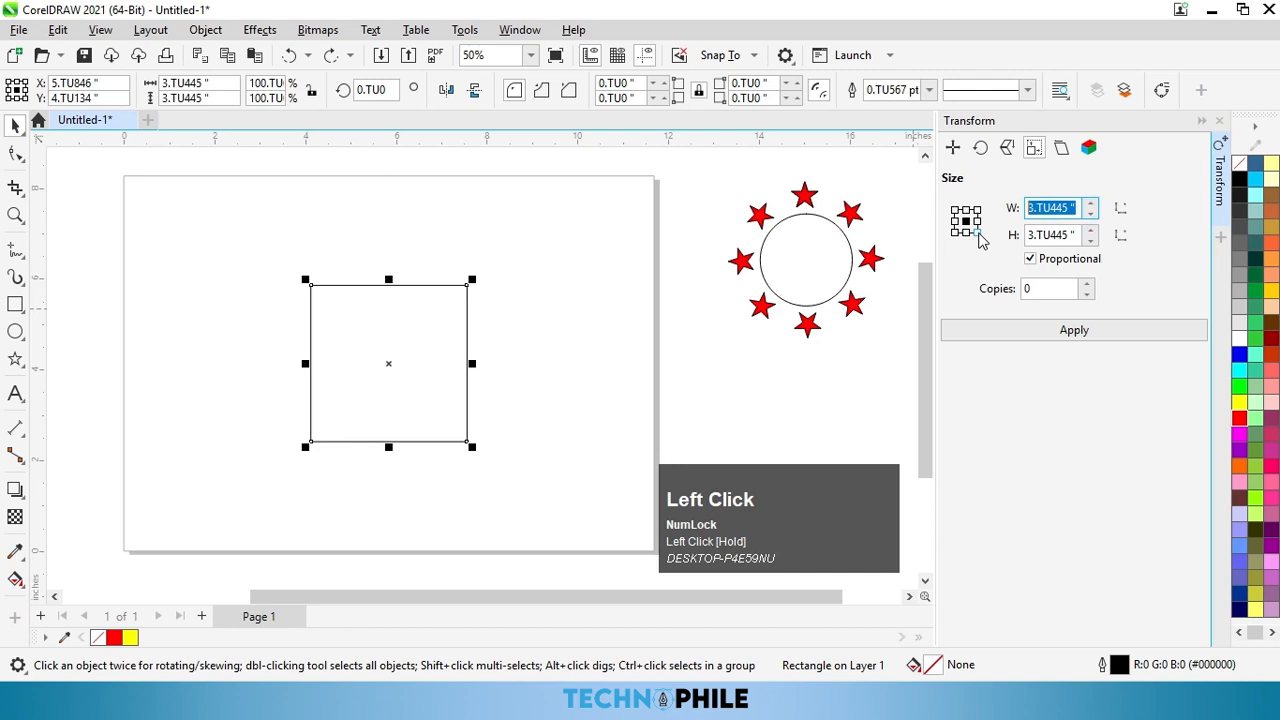
pyautogui.write('4')
pyautogui.click(1042, 288)
pyautogui.write('2')
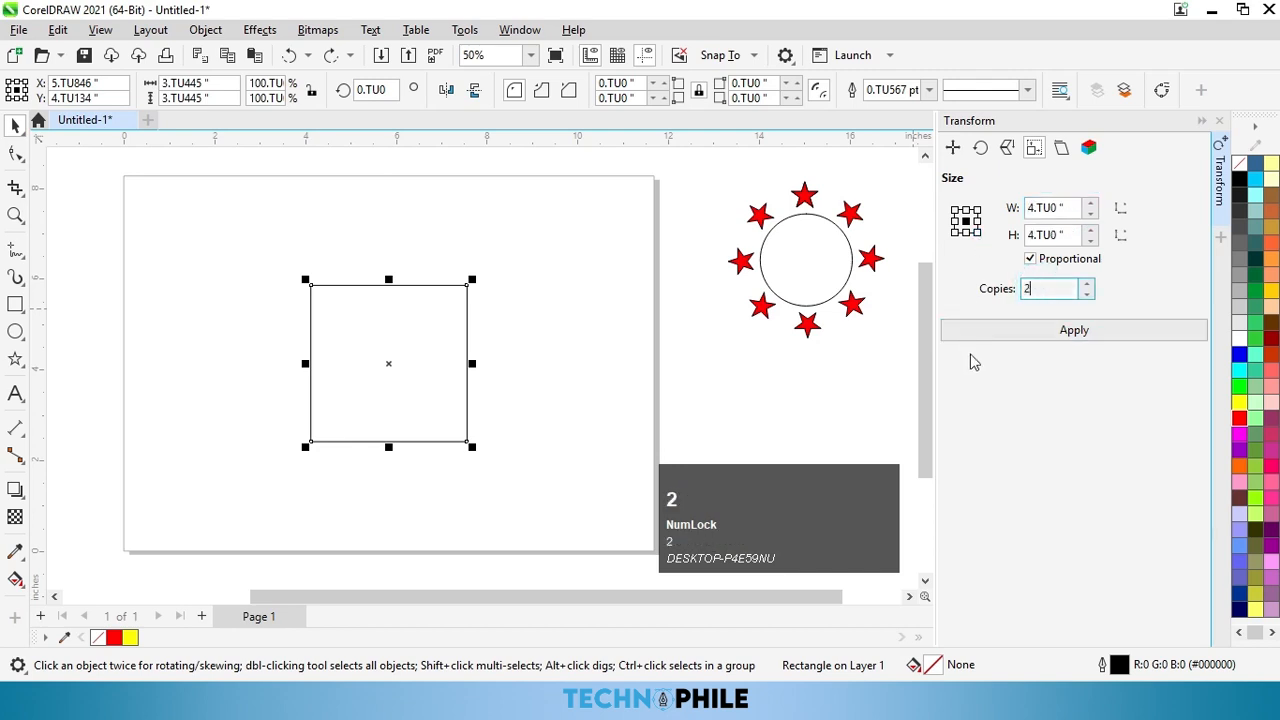
pyautogui.click(1014, 341)
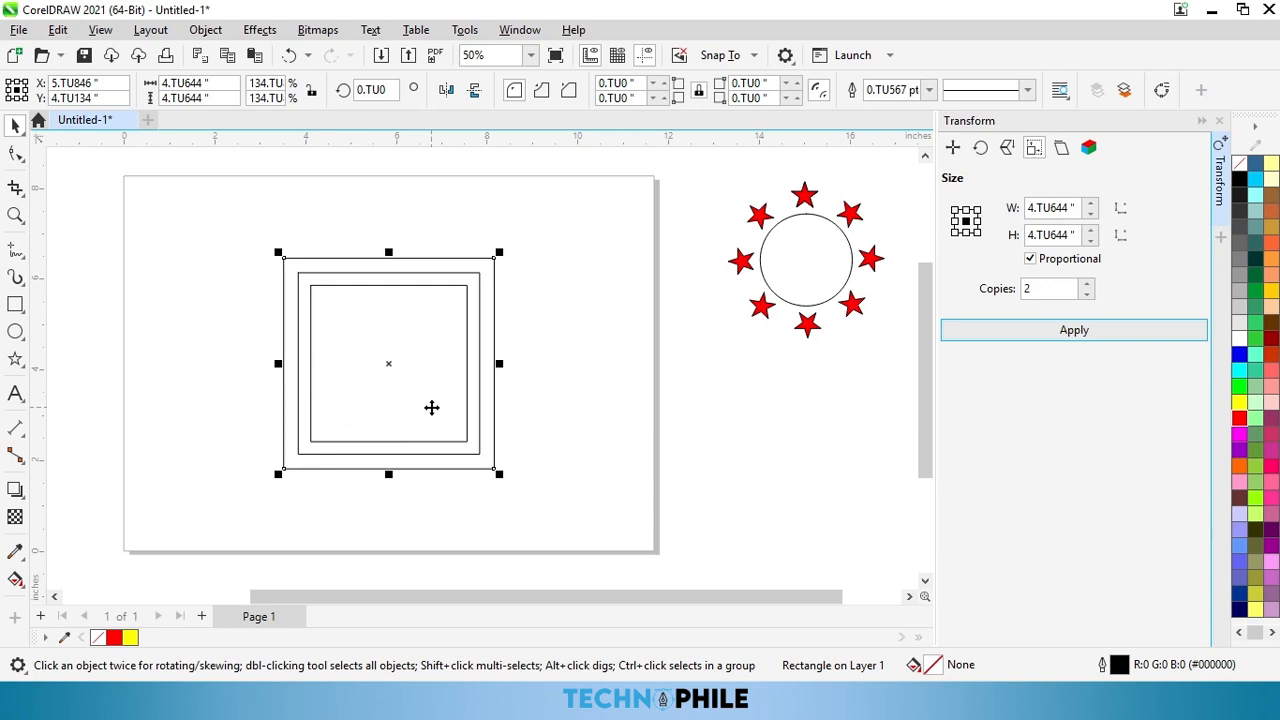
pyautogui.hotkey('ctrl', 'z')
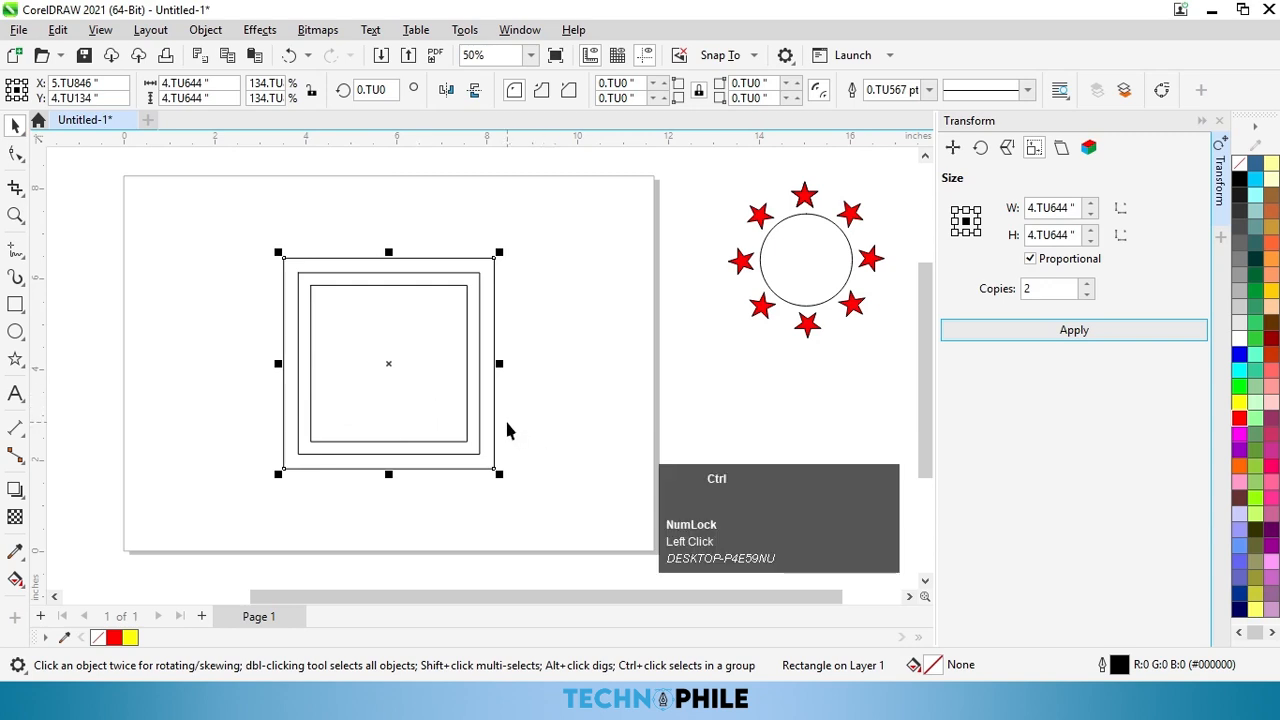
# Step: Skew the square horizontally by 2 degrees without making any copies
pyautogui.click(1062, 148)
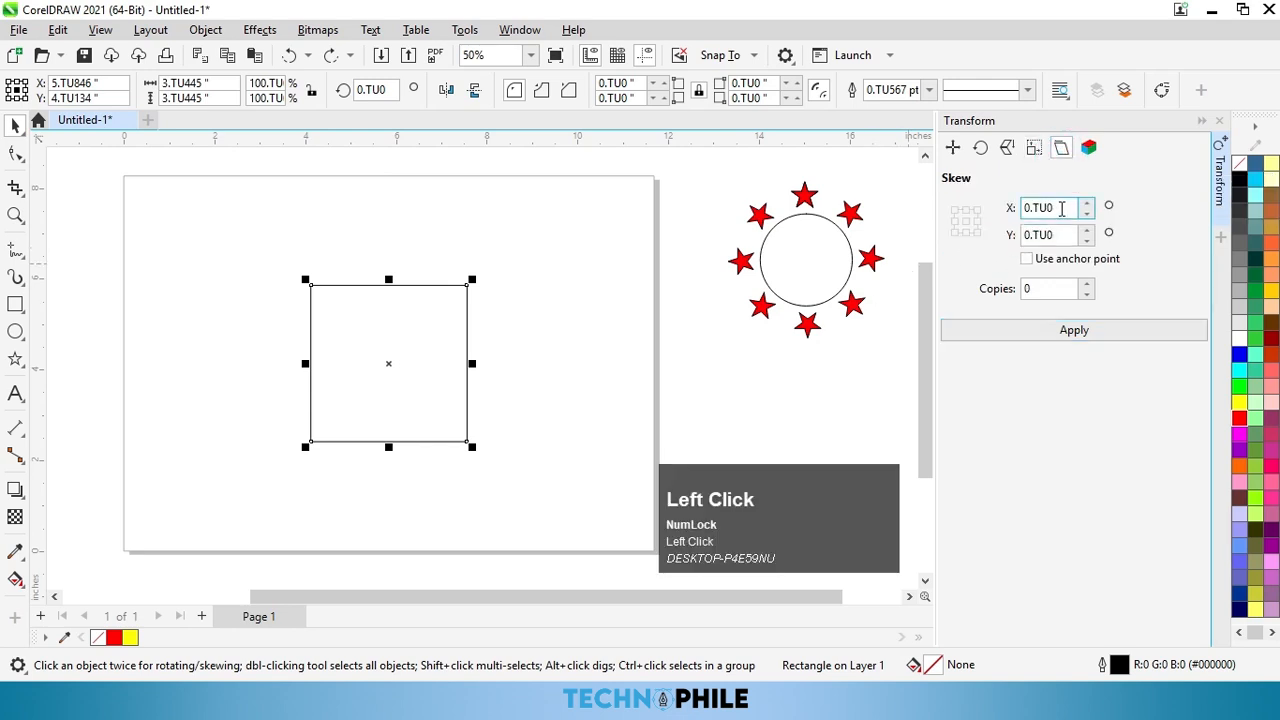
pyautogui.moveTo(1062, 207); pyautogui.dragTo(941, 290)
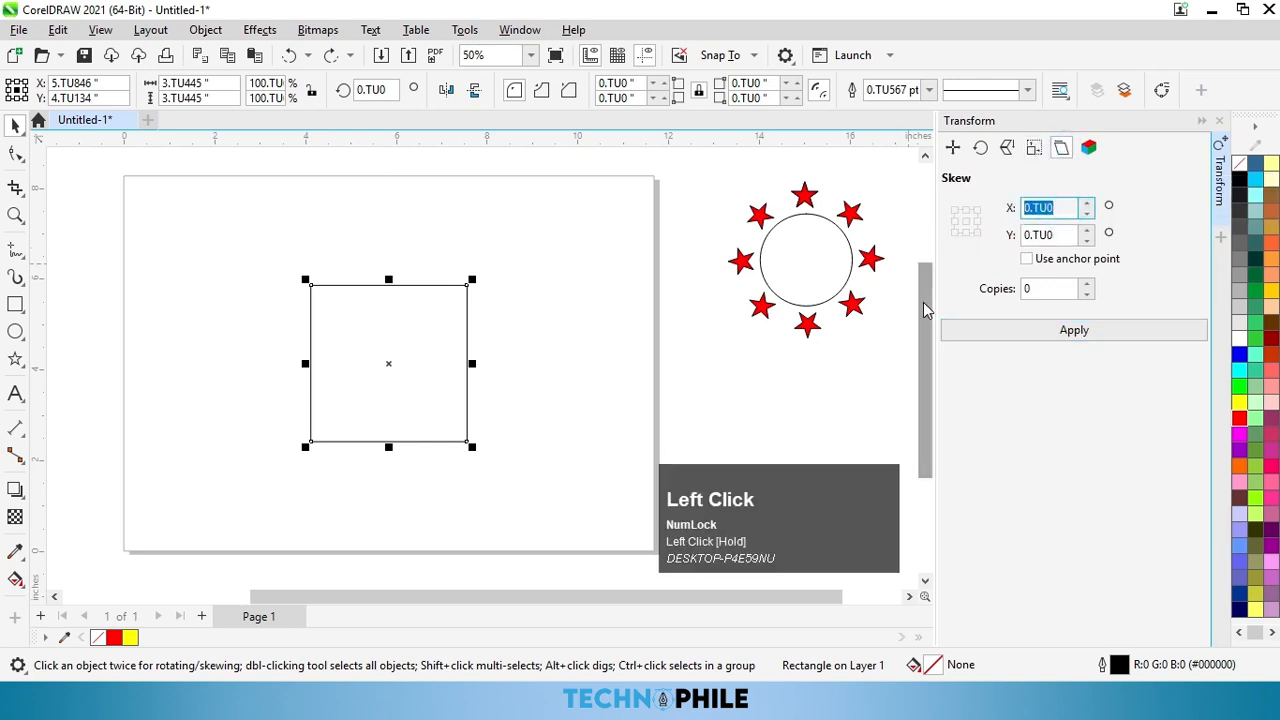
pyautogui.write('2')
pyautogui.click(1066, 331)
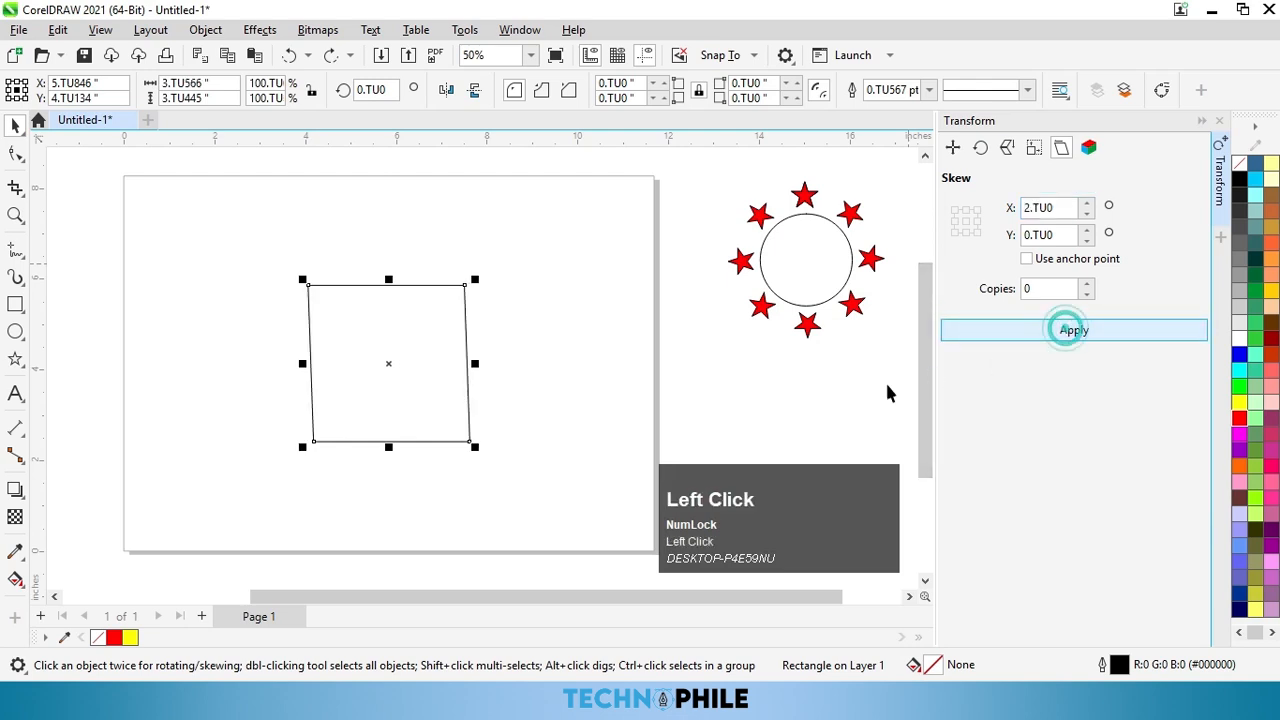
# Step: Replace the square's 2-degree skew with a 10-degree horizontal skew, and undo it
pyautogui.hotkey('ctrl', 'z')
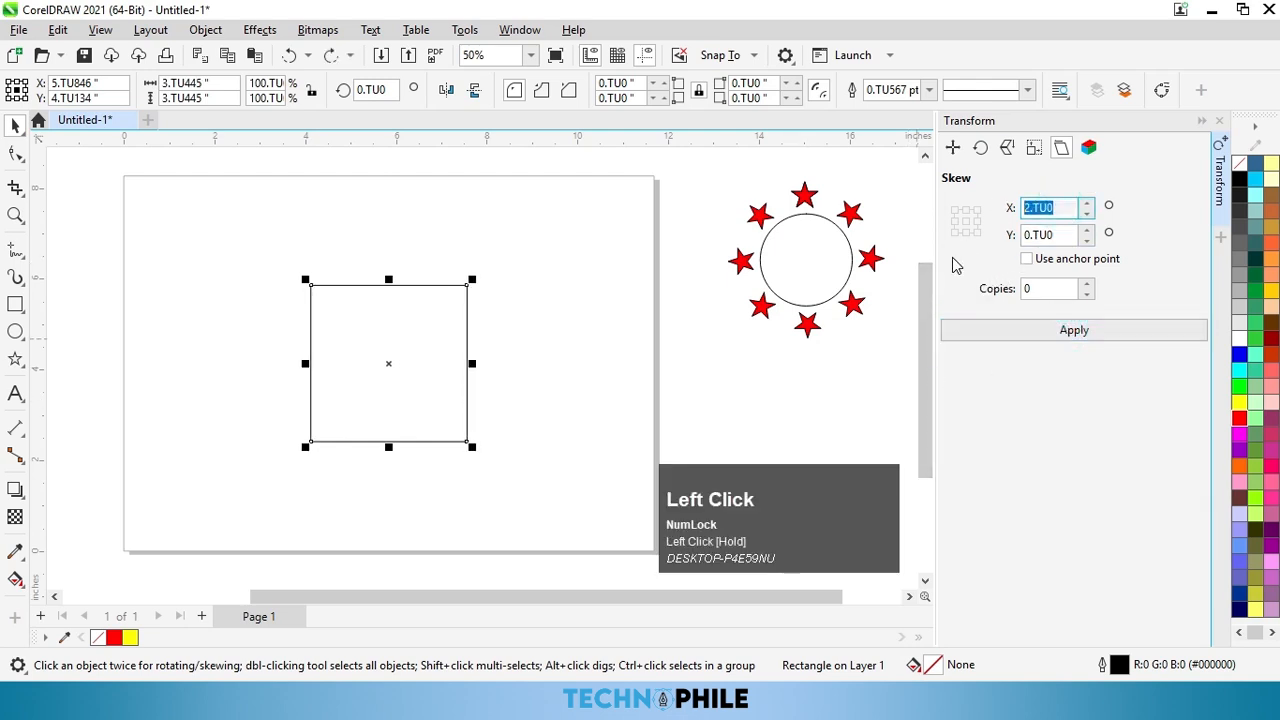
pyautogui.write('10')
pyautogui.click(983, 330)
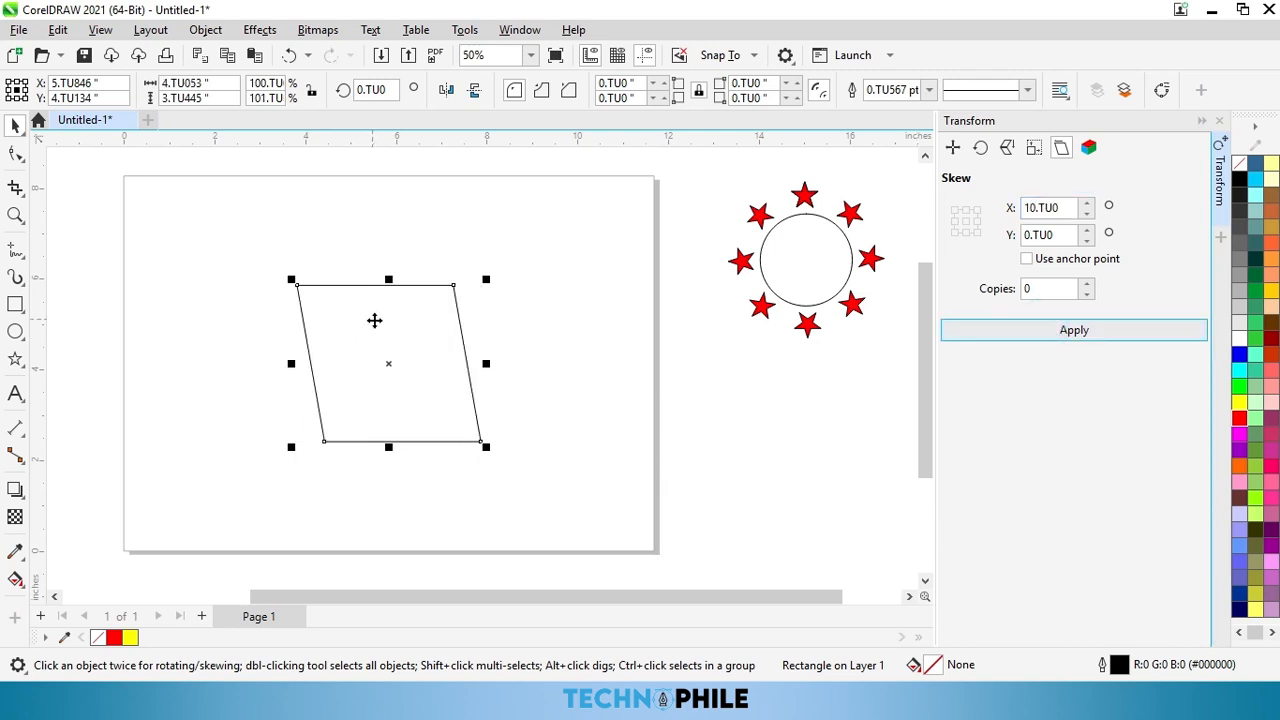
pyautogui.hotkey('ctrl', 'z')
# Step: Make 2 copies of the square skewed horizontally in 10-degree increments, and undo them
pyautogui.doubleClick(1030, 288)
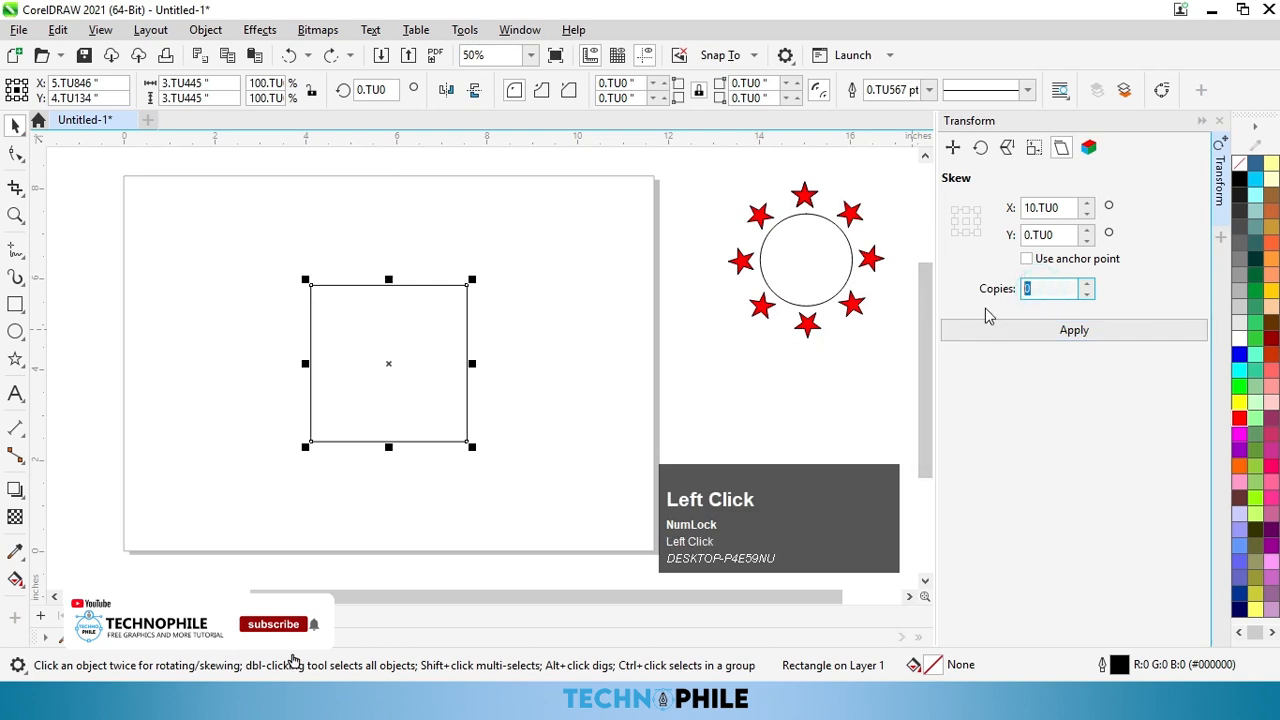
pyautogui.write('2')
pyautogui.click(1089, 331)
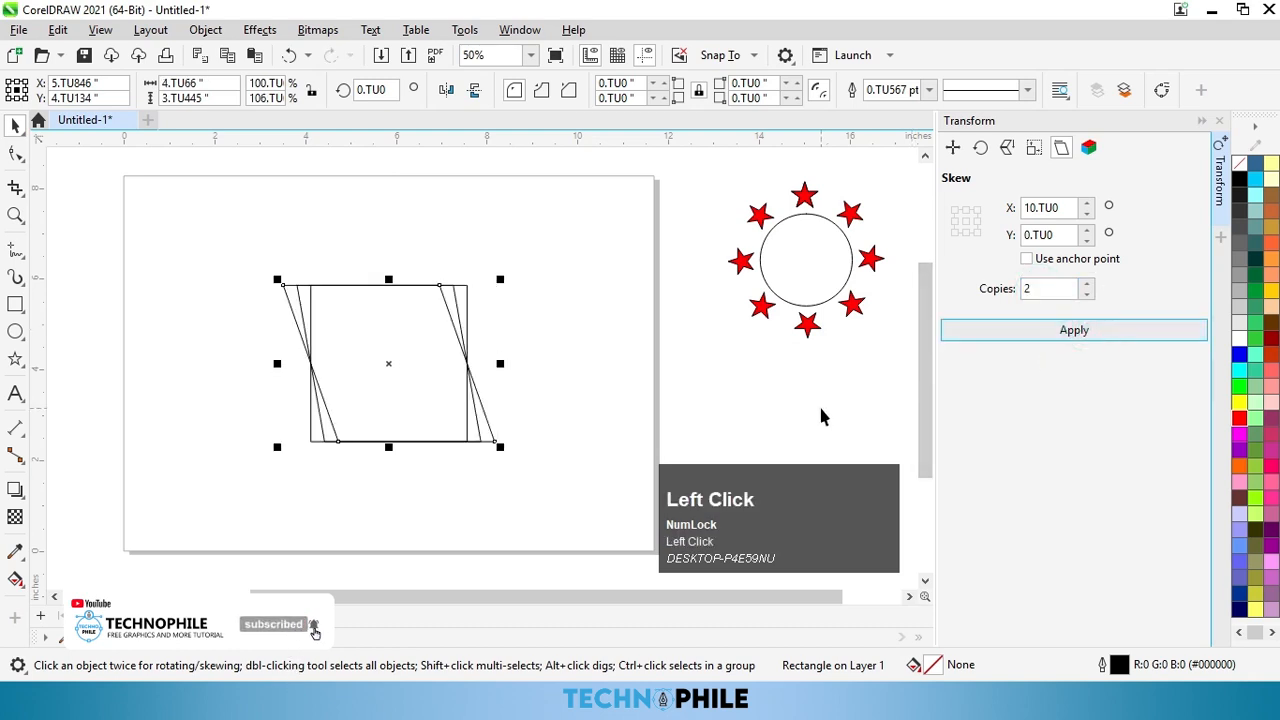
pyautogui.hotkey('ctrl', 'z')
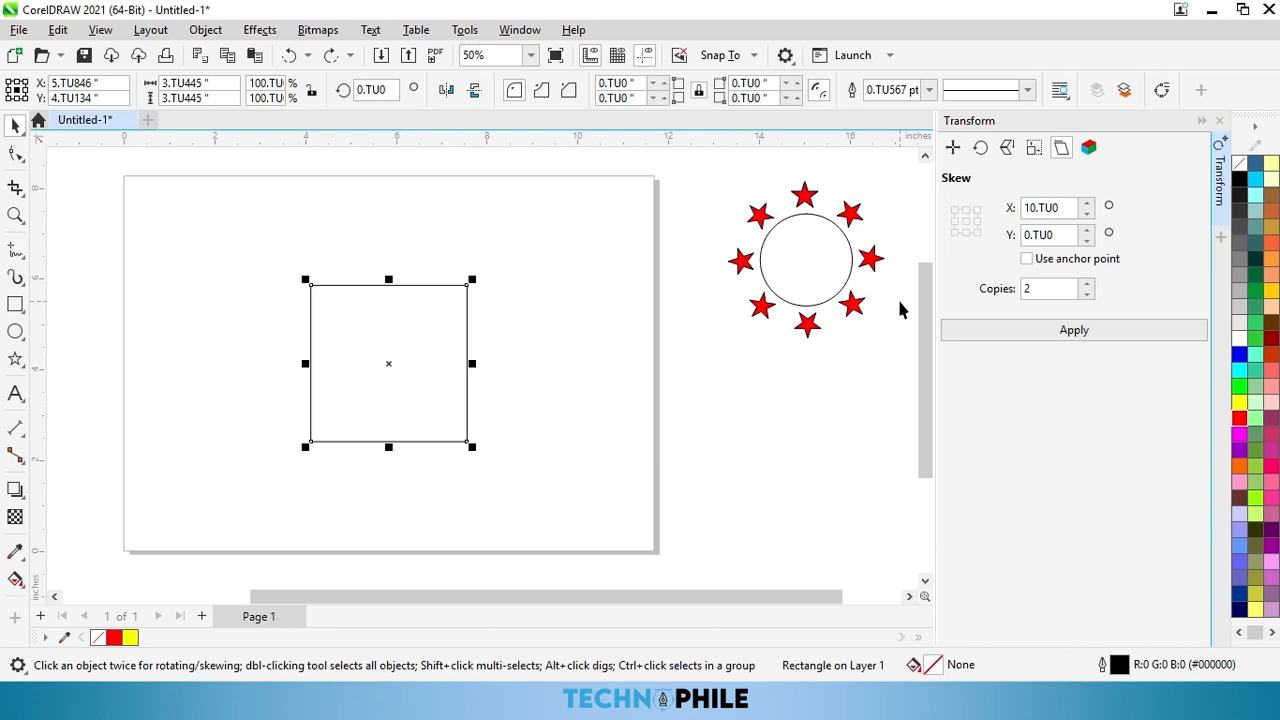
# Step: Make 2 copies of the square with the horizontal skew at 0 and the vertical skew at 10 degrees, and undo them
pyautogui.click(1064, 207)
pyautogui.write('0')
pyautogui.click(1054, 238)
pyautogui.write('10')
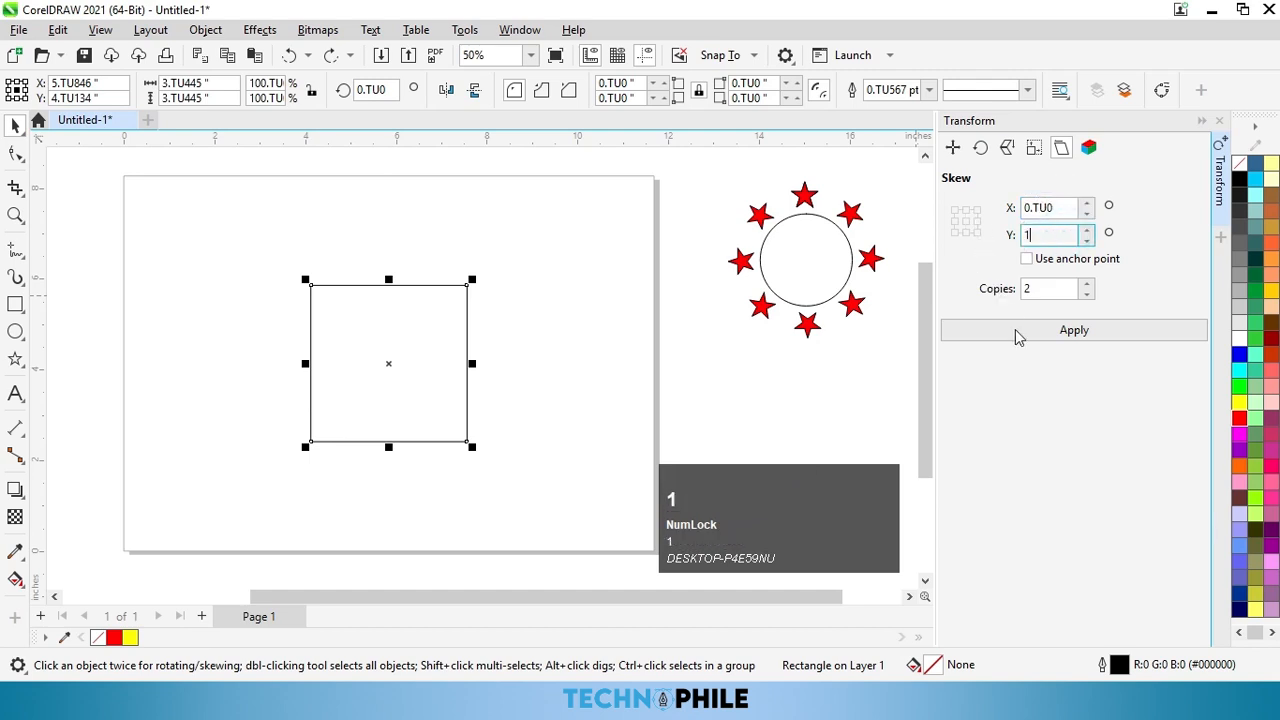
pyautogui.click(1044, 336)
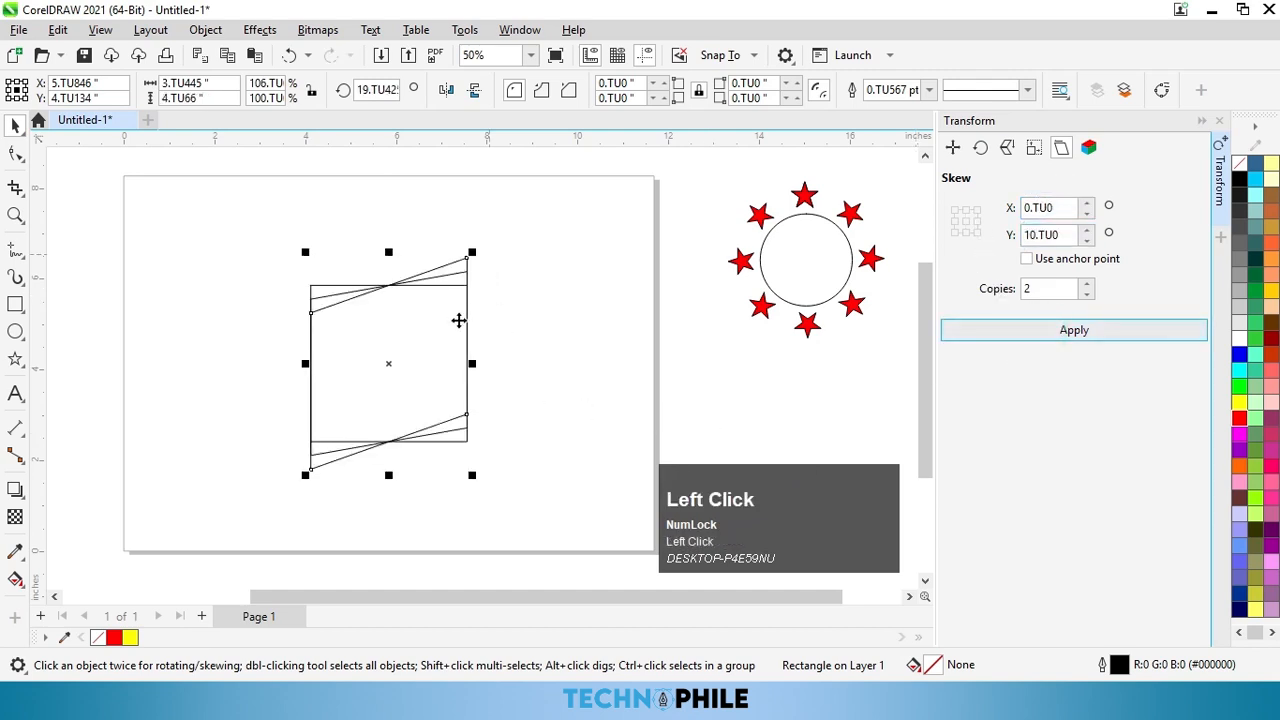
pyautogui.press('ctrl')
pyautogui.hotkey('ctrl', 'z')
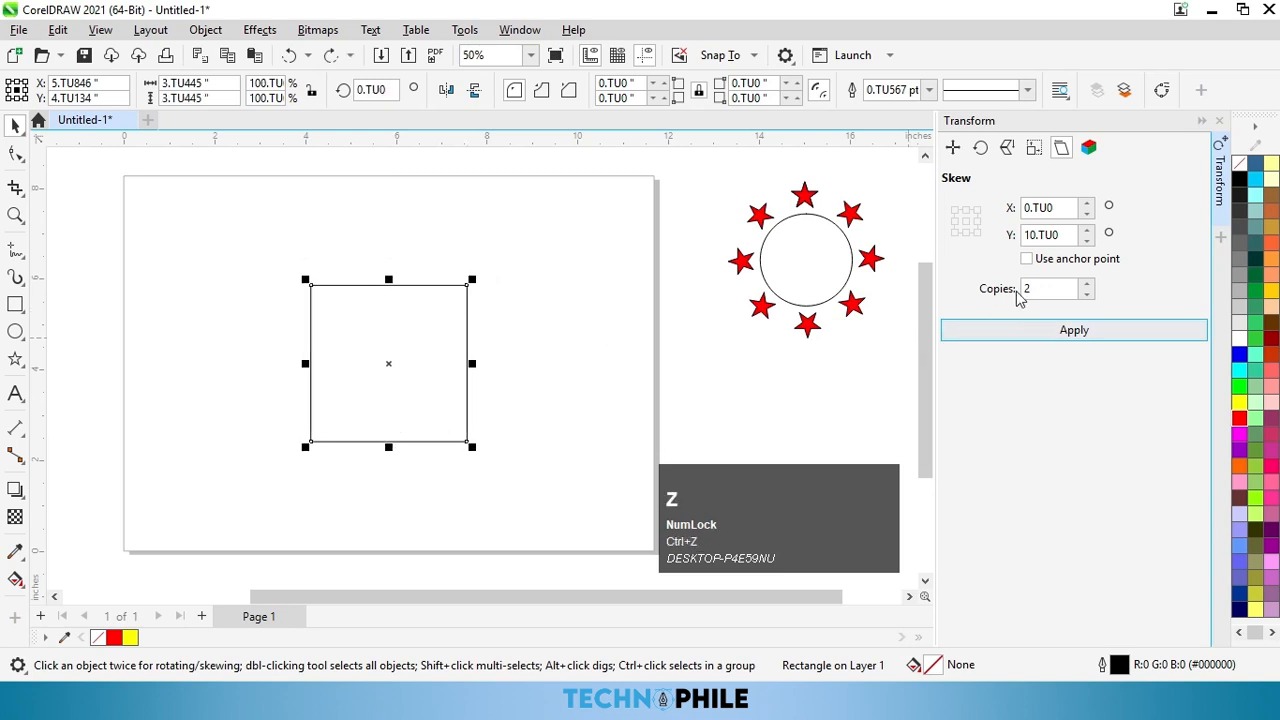
# Step: Skew the square vertically by 10 degrees with 0 copies, and undo the skew
pyautogui.click(1025, 289)
pyautogui.write('0')
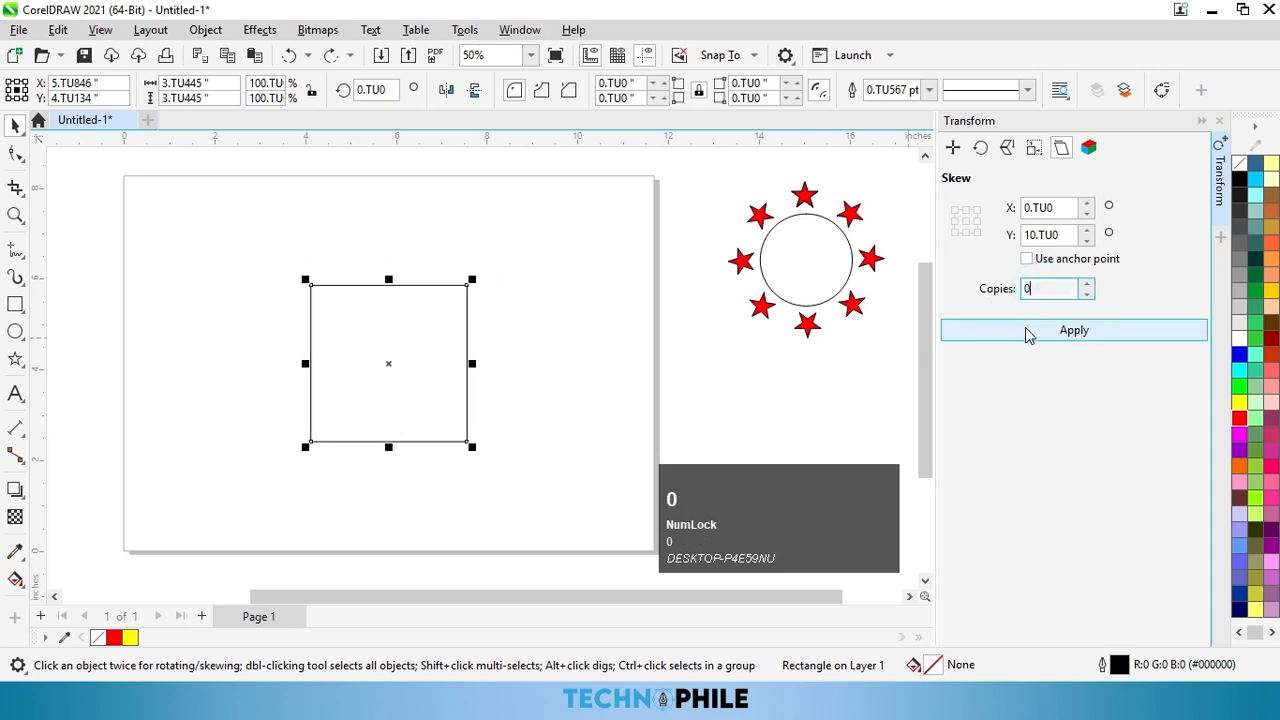
pyautogui.click(1030, 335)
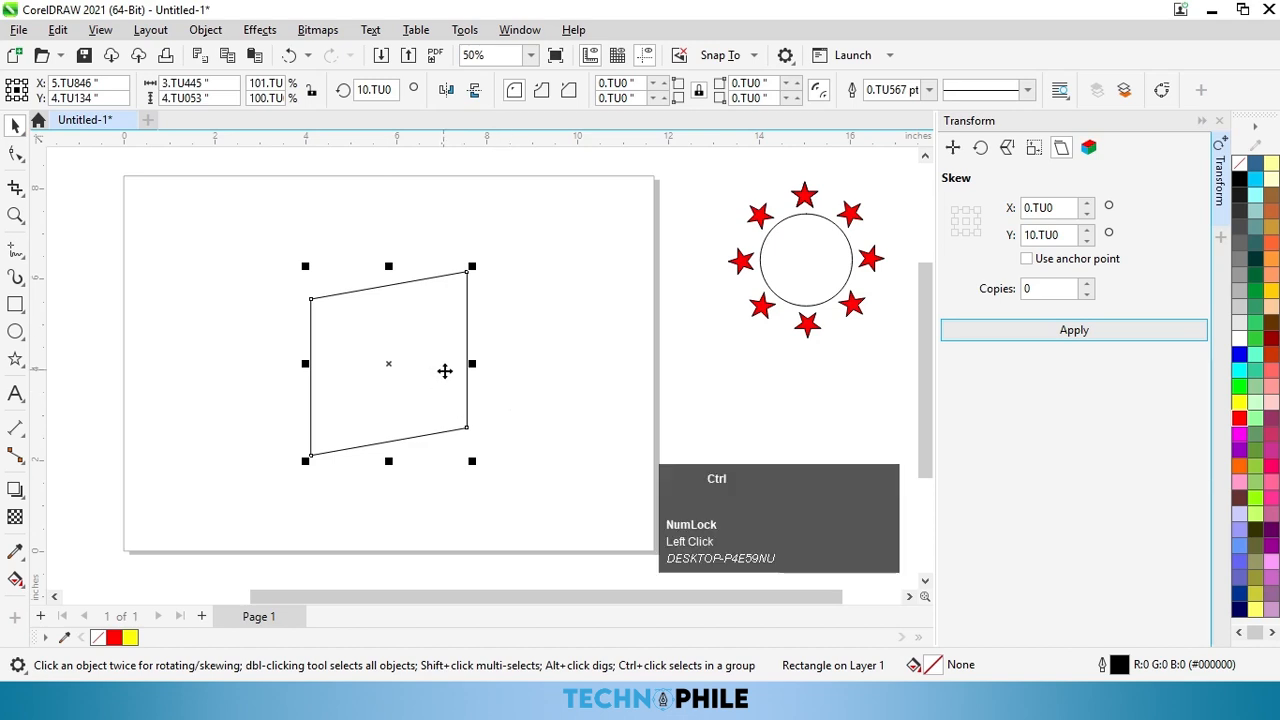
pyautogui.hotkey('ctrl', 'z')
pyautogui.hotkey('ctrl', 'z')
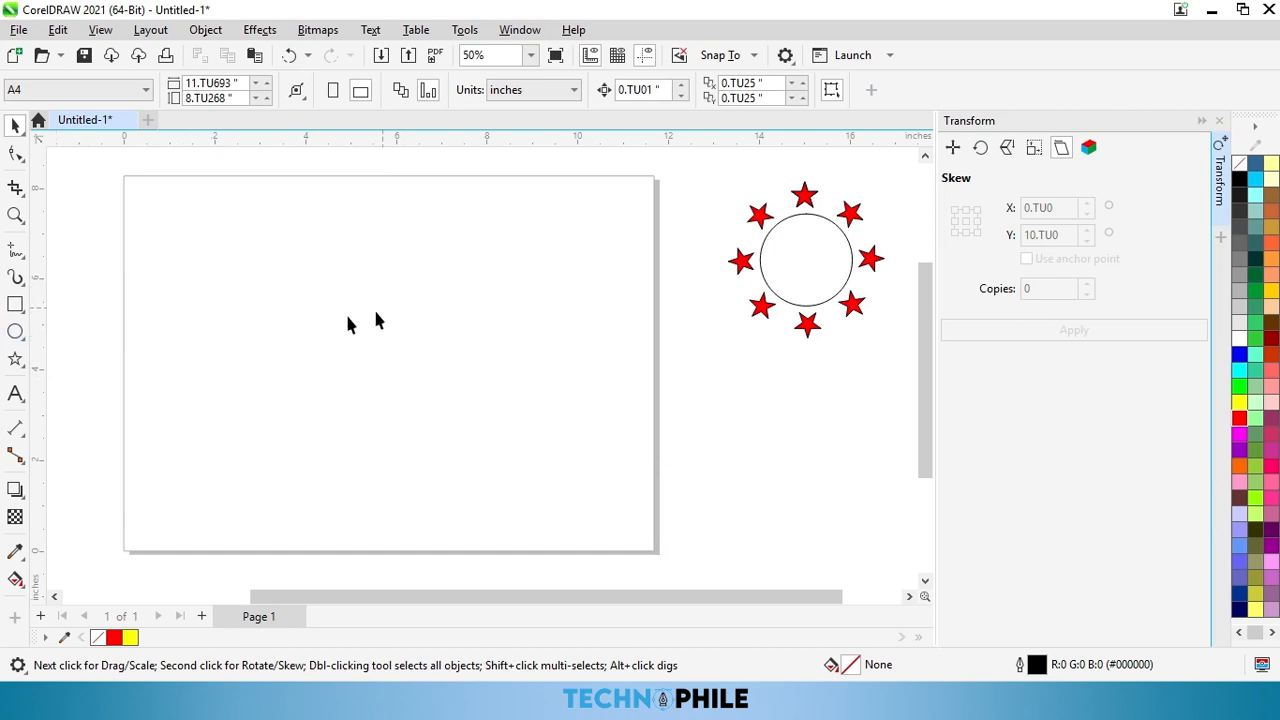
# Step: Draw a circle about 4.96 inches in diameter and center it on the page
pyautogui.click(15, 332)
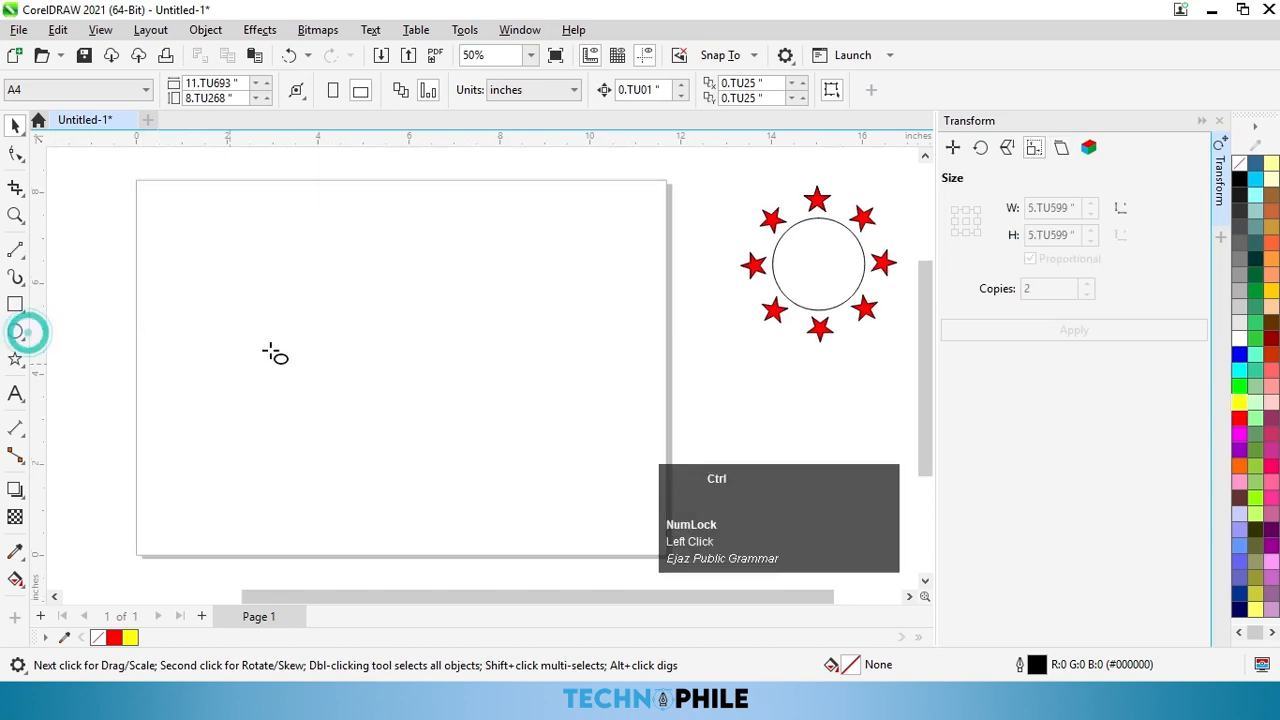
pyautogui.moveTo(222, 230); pyautogui.dragTo(423, 457)
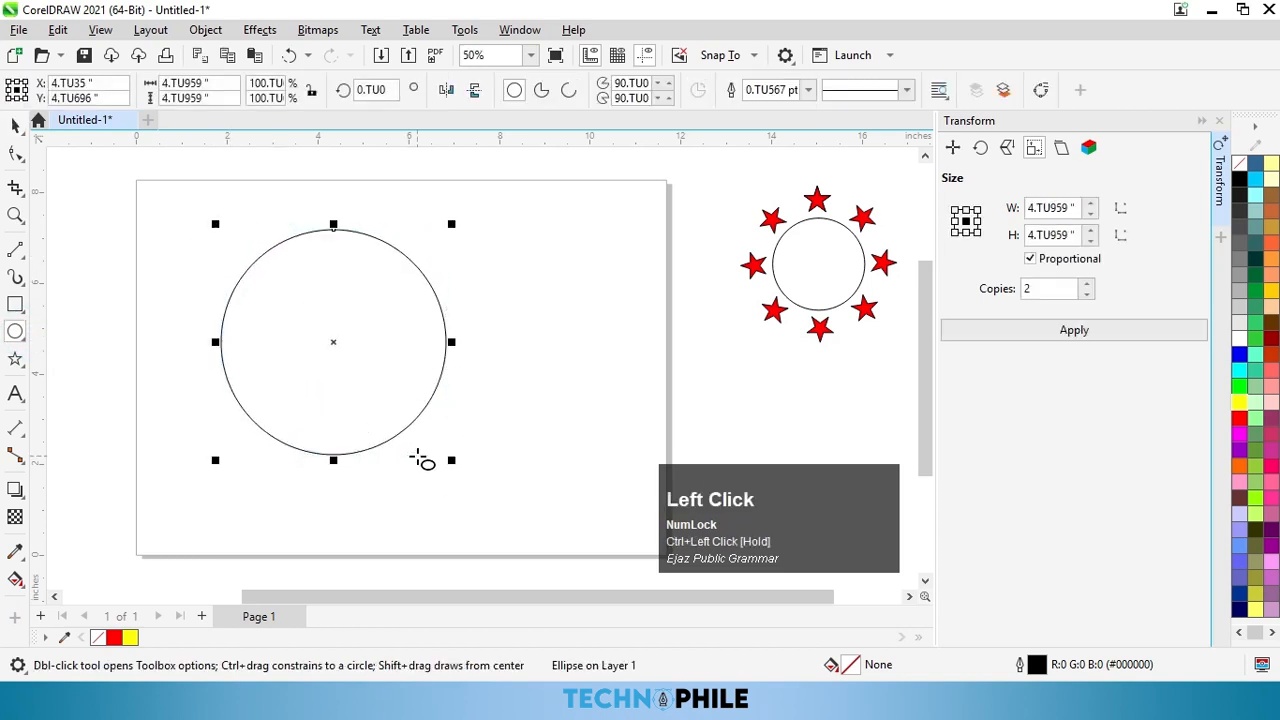
pyautogui.press('p')
# Step: Draw a vertical line about 0.27 inches long down from the circle's topmost point with the 2-Point Line tool
pyautogui.click(22, 255)
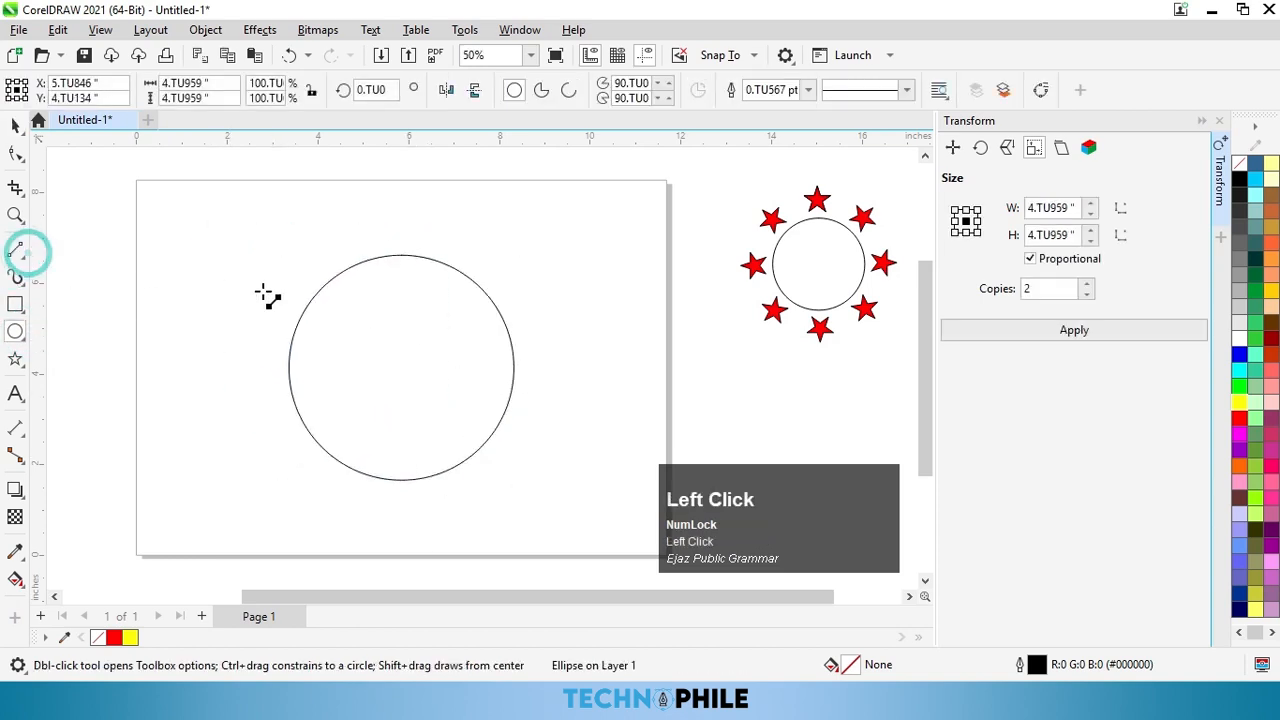
pyautogui.click(63, 268)
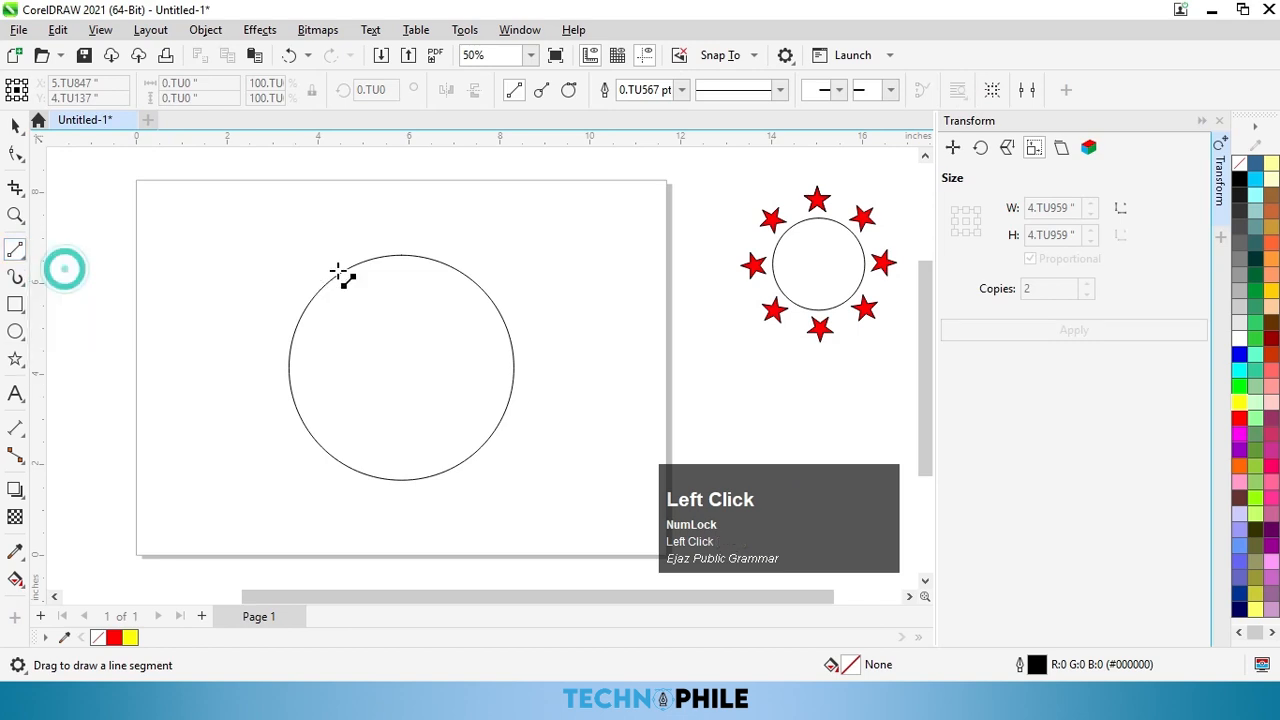
pyautogui.scroll(1, 410, 270)
pyautogui.scroll(2, 410, 270)
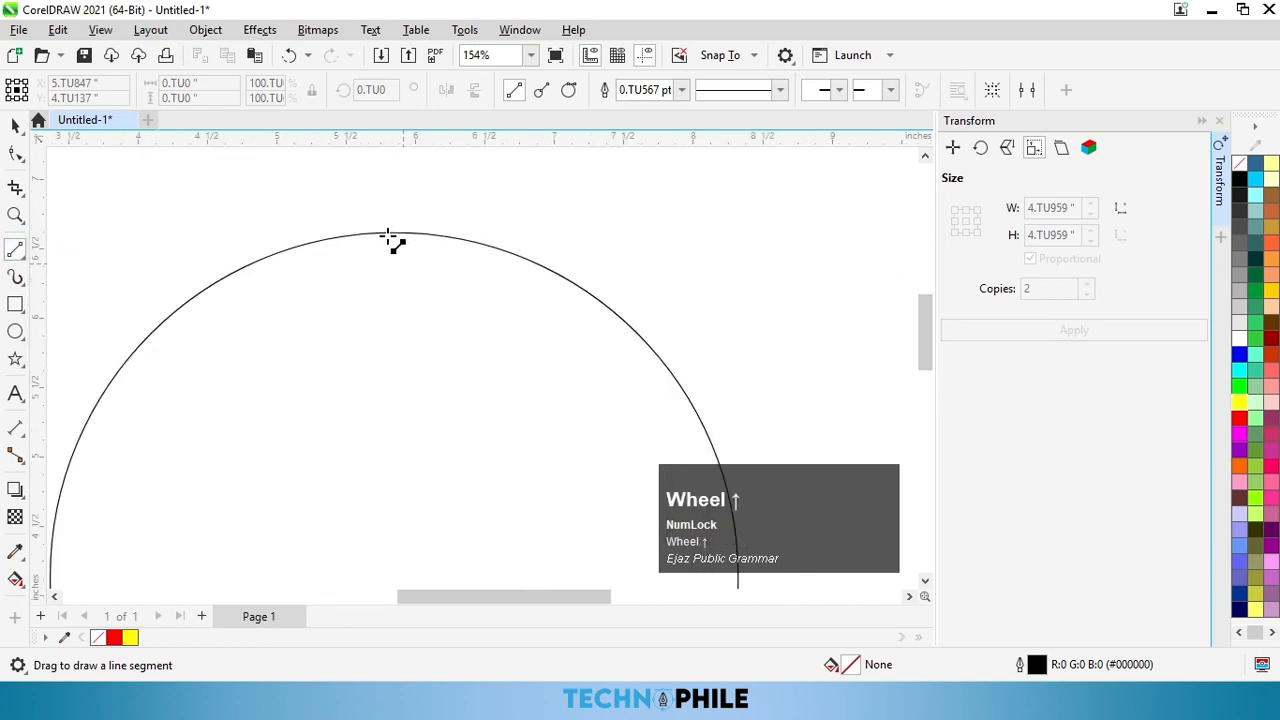
pyautogui.moveTo(384, 233); pyautogui.dragTo(384, 287)
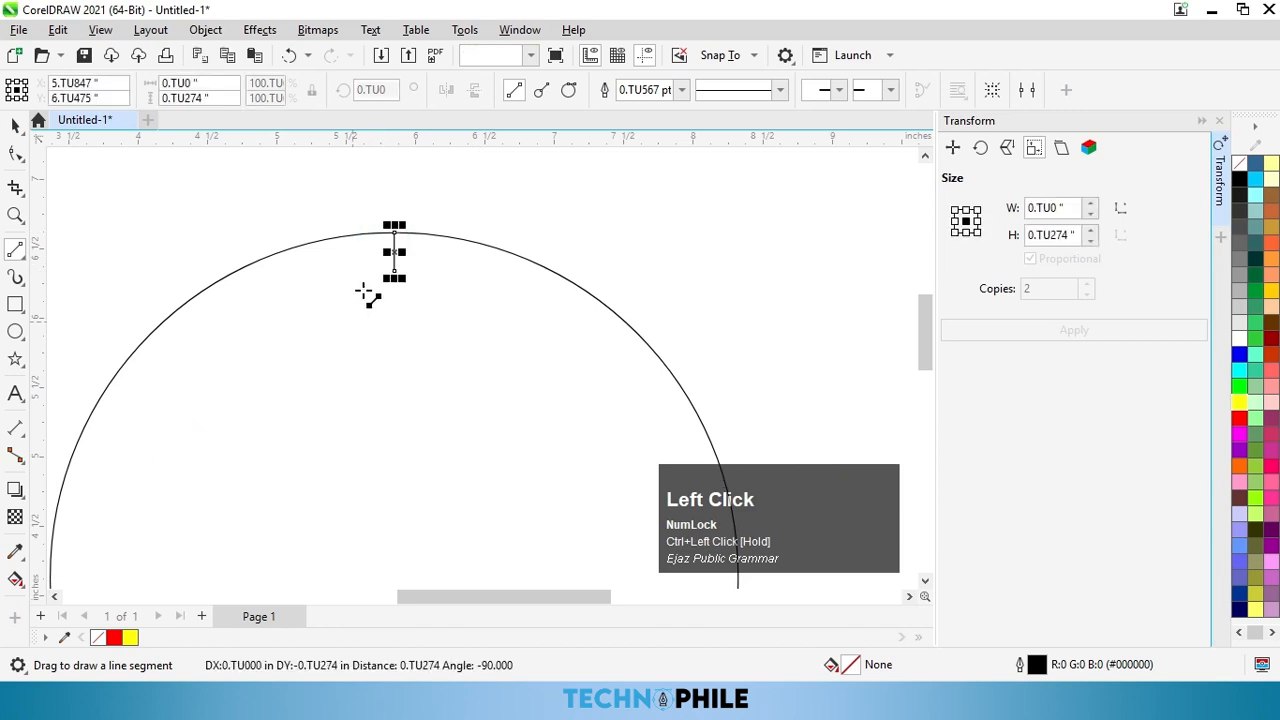
# Step: Center the short line on the page and move it straight up to just inside the circle's top edge
pyautogui.scroll(-2, 374, 314)
pyautogui.scroll(1, 377, 309)
pyautogui.scroll(-2, 379, 313)
pyautogui.scroll(1, 363, 330)
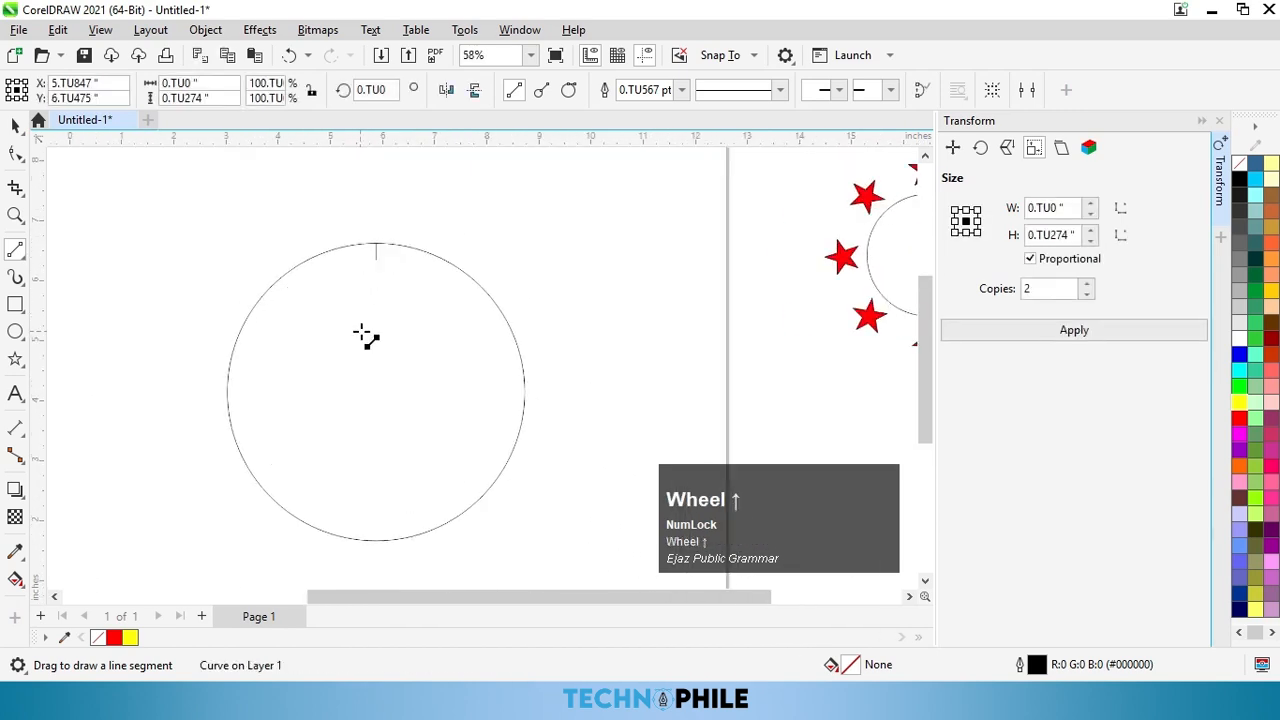
pyautogui.click(16, 126)
pyautogui.press('p')
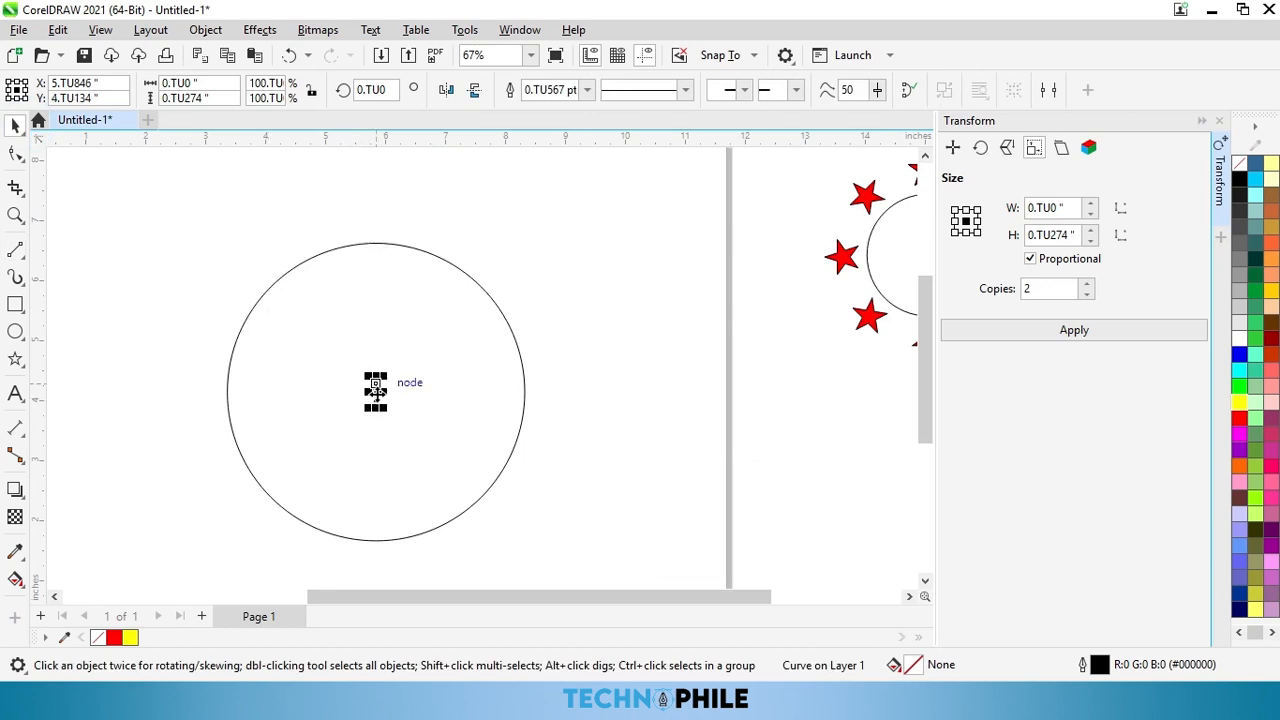
pyautogui.hotkey('ctrl', 'z')
pyautogui.moveTo(375, 392); pyautogui.dragTo(383, 255)
pyautogui.scroll(2, 383, 255)
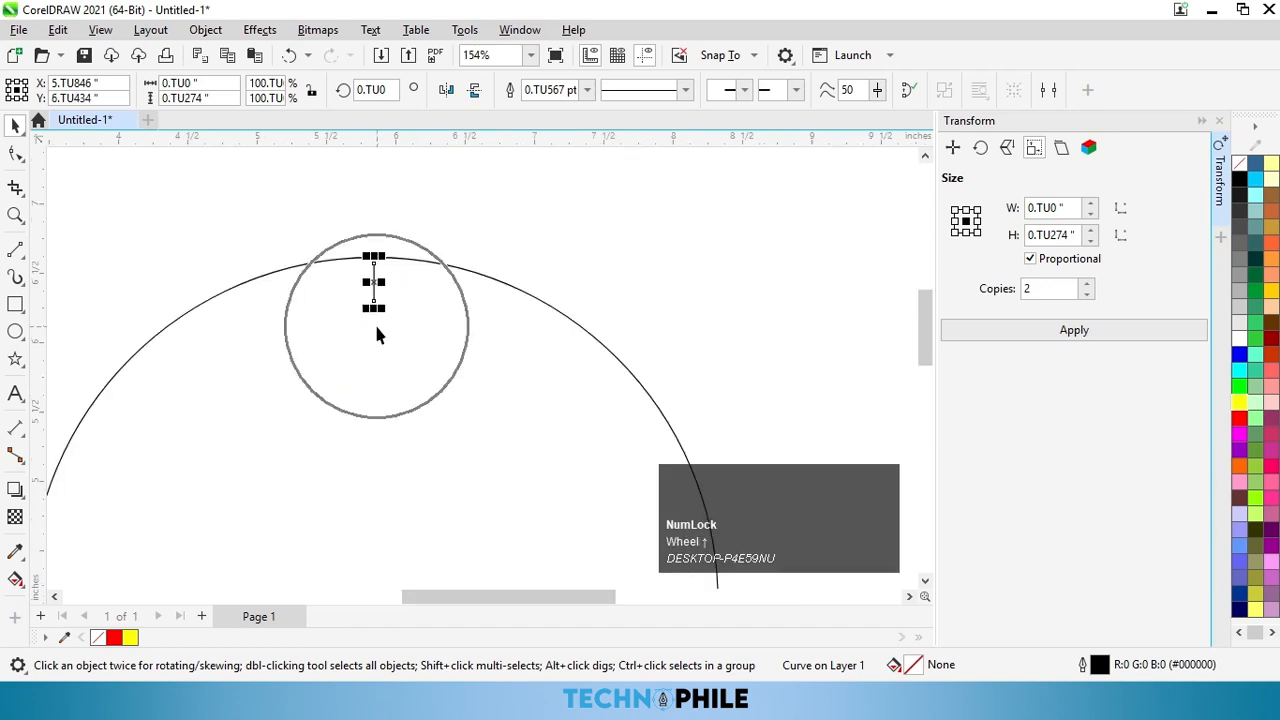
pyautogui.scroll(2, 373, 285)
# Step: Set the short line's outline width to 1.5 pt
pyautogui.click(443, 237)
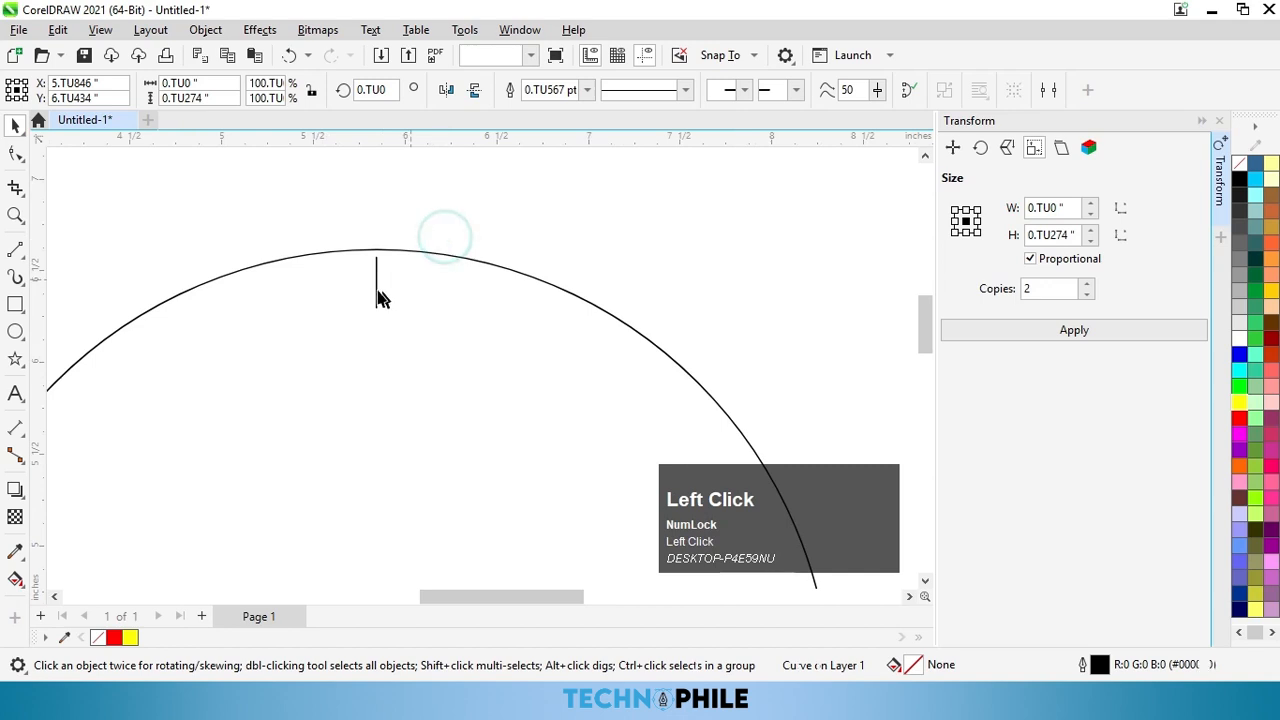
pyautogui.click(377, 290)
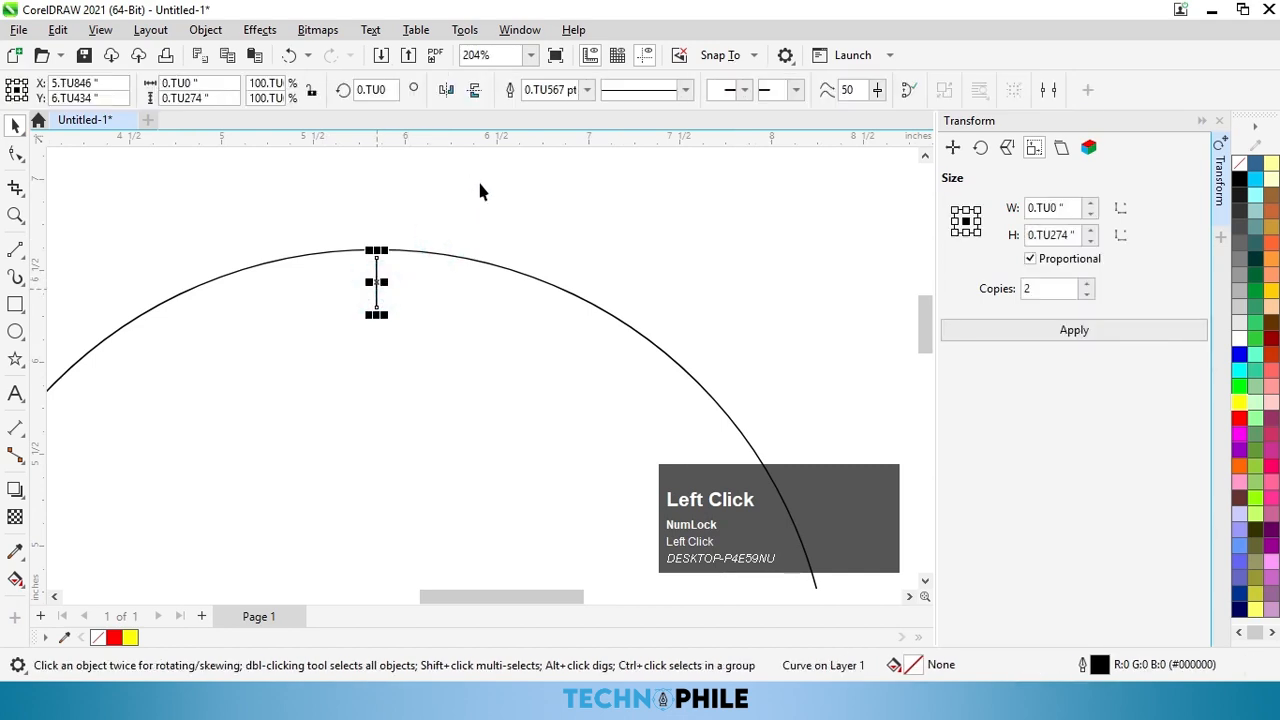
pyautogui.click(587, 90)
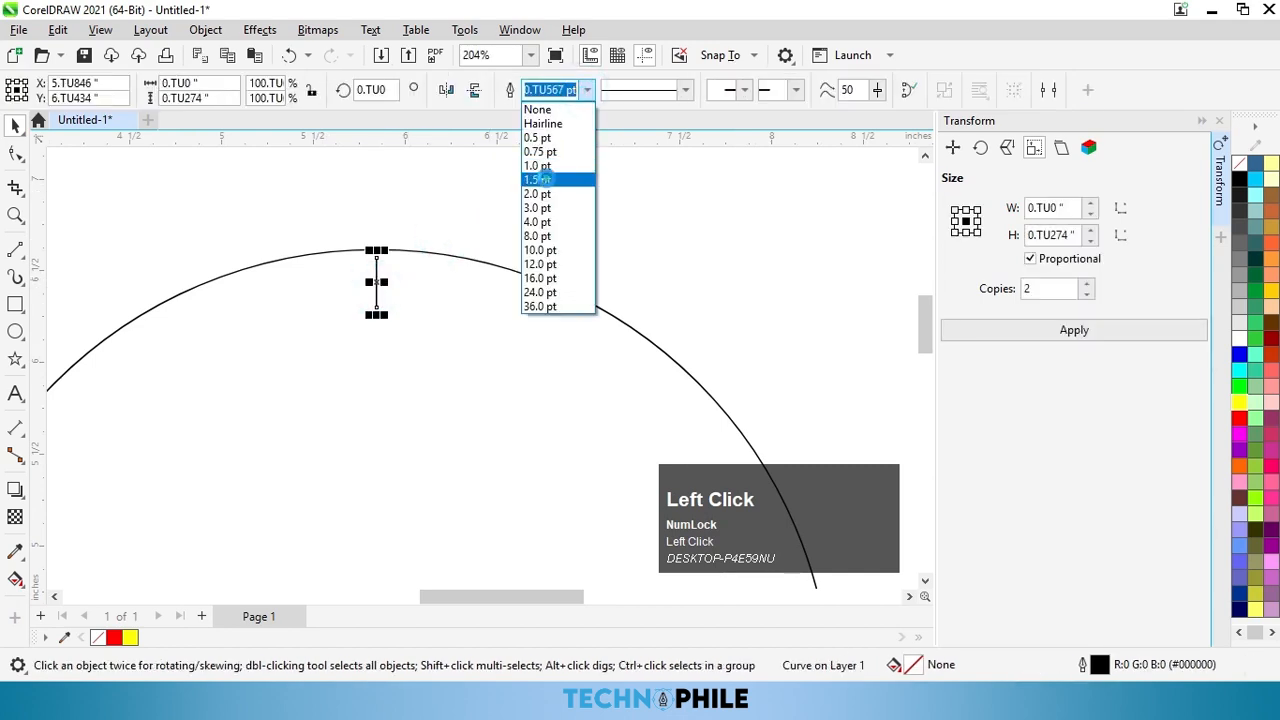
pyautogui.click(538, 179)
# Step: Move the short line's center of rotation to the center of the circle
pyautogui.scroll(-1, 368, 256)
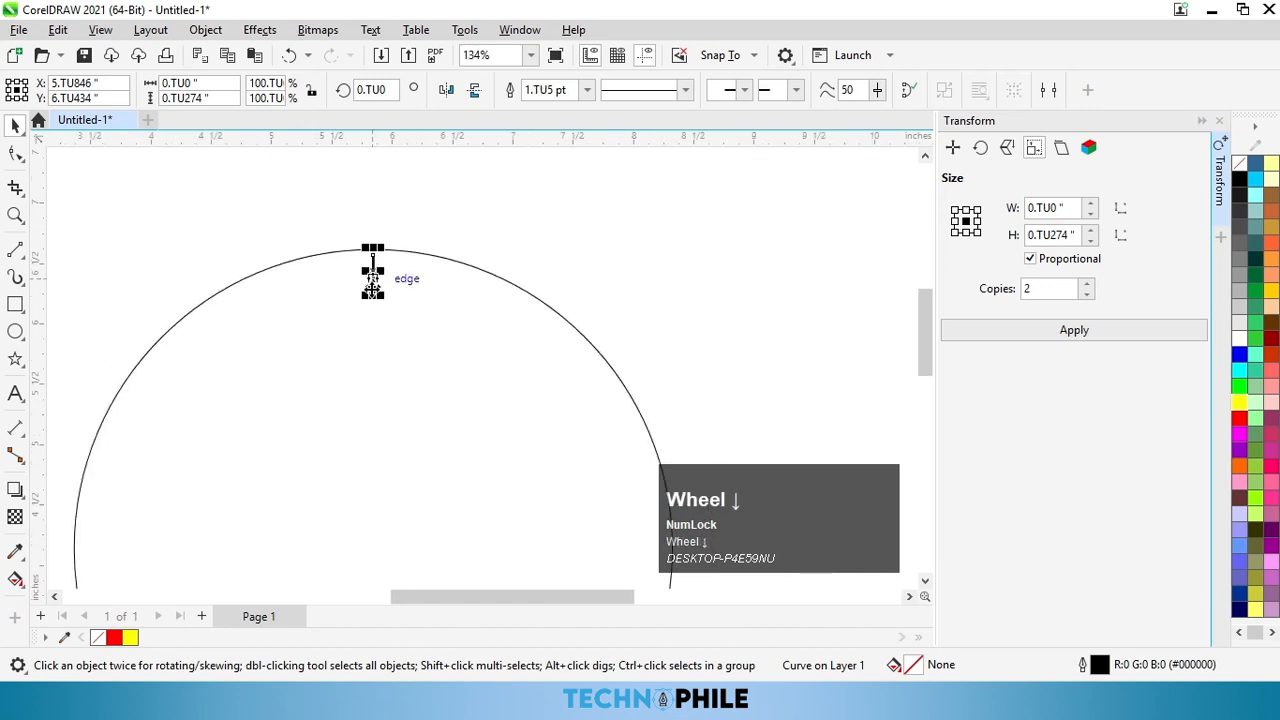
pyautogui.scroll(-2, 372, 280)
pyautogui.click(375, 272)
pyautogui.moveTo(375, 272); pyautogui.dragTo(374, 395)
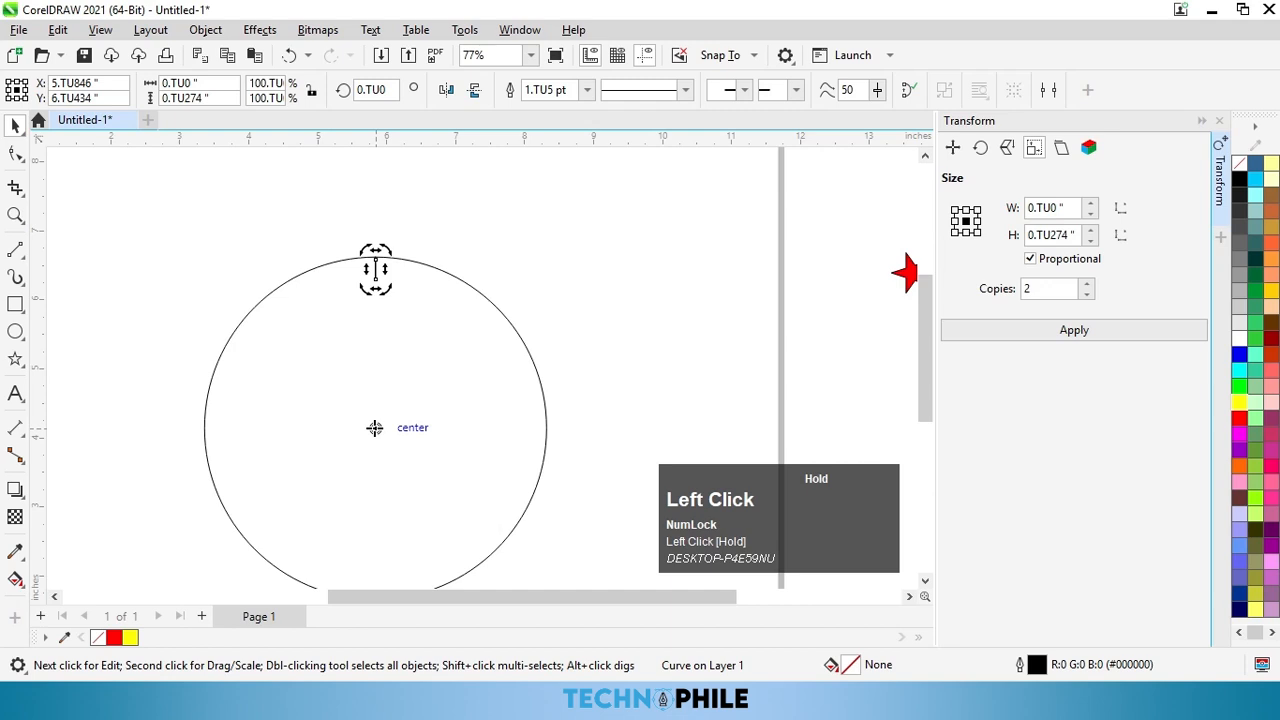
pyautogui.scroll(-1, 356, 344)
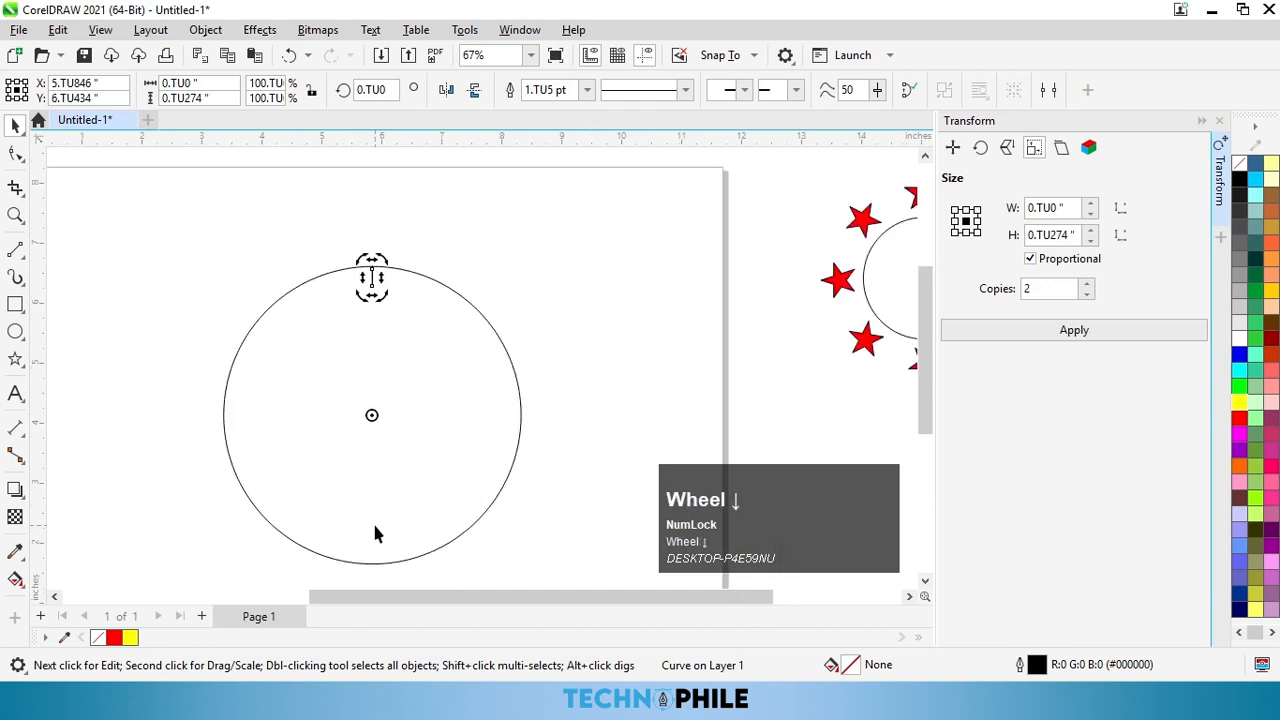
# Step: Calculate 360 divided by 60 in the Calculator app and minimize it to return to CorelDRAW
pyautogui.click(431, 700)
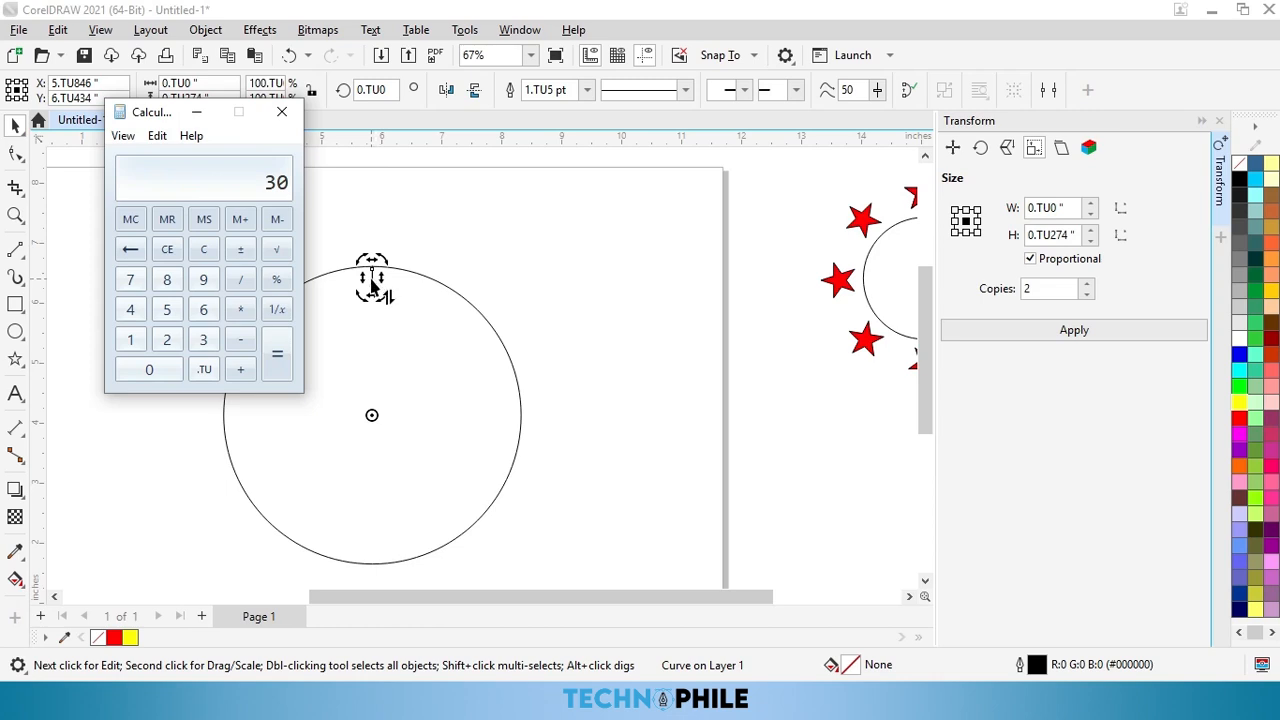
pyautogui.click(200, 250)
pyautogui.click(203, 339)
pyautogui.click(203, 309)
pyautogui.click(172, 371)
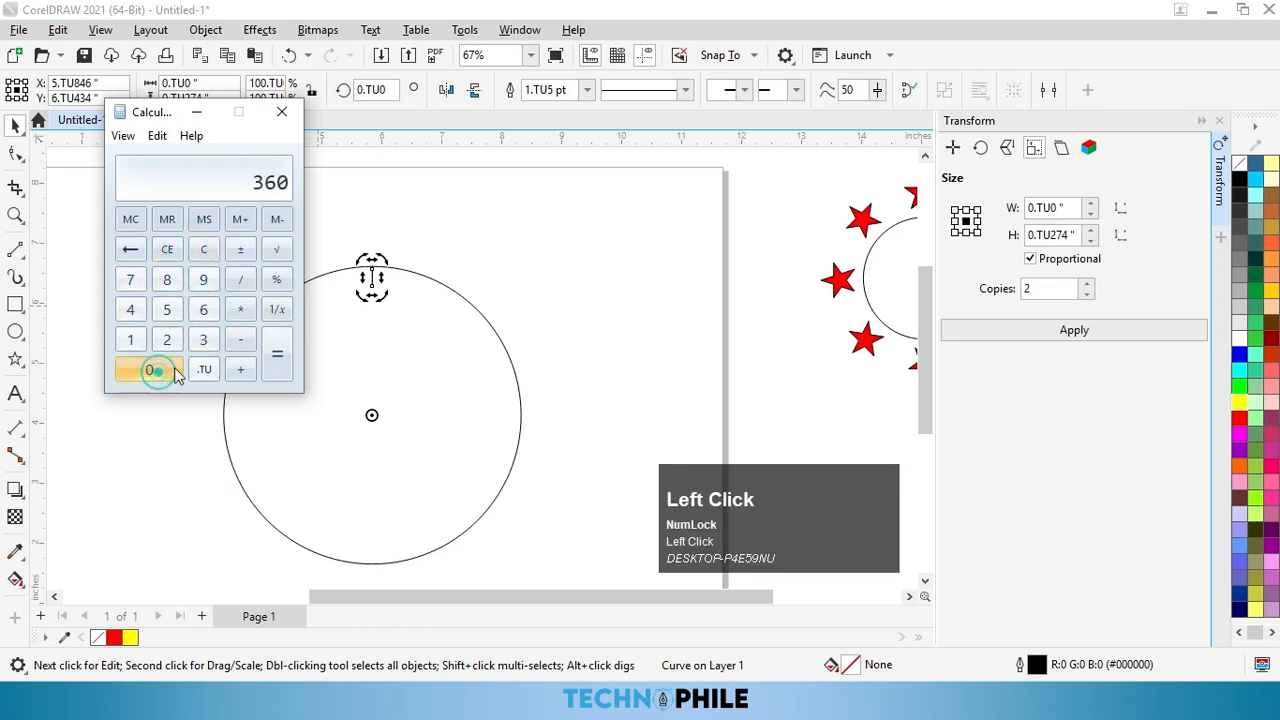
pyautogui.click(240, 279)
pyautogui.click(203, 309)
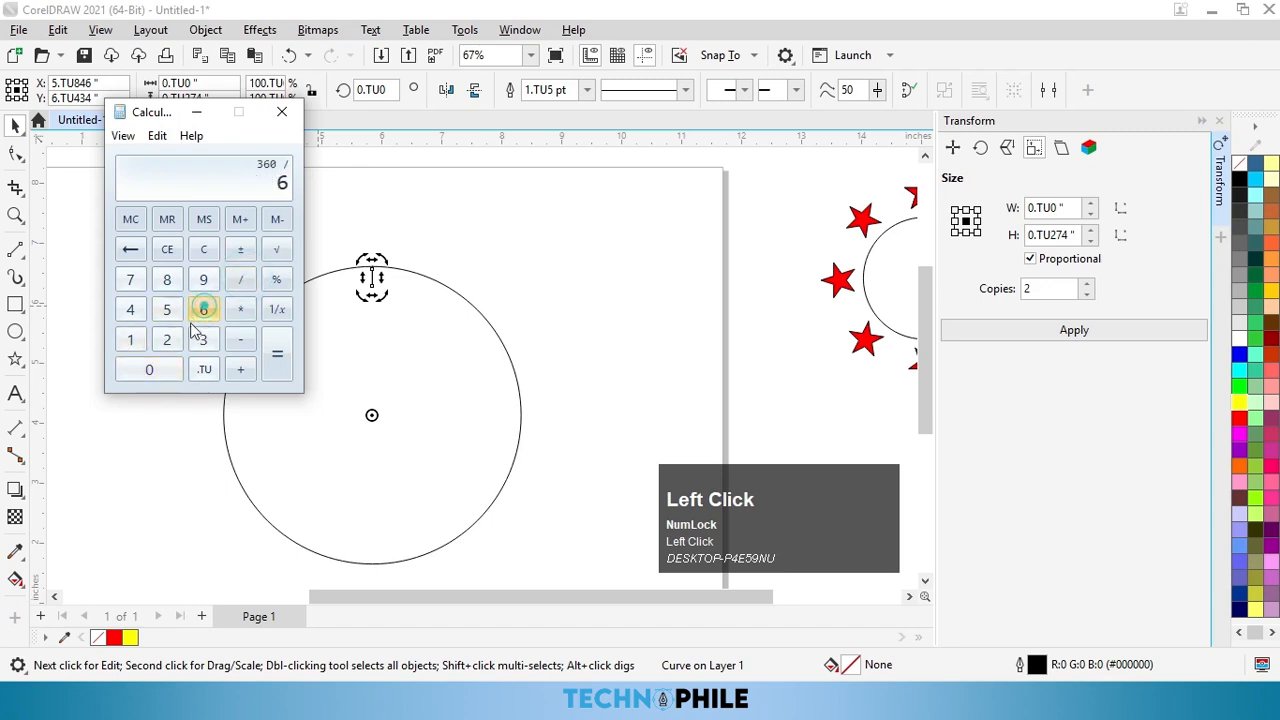
pyautogui.click(157, 371)
pyautogui.click(278, 372)
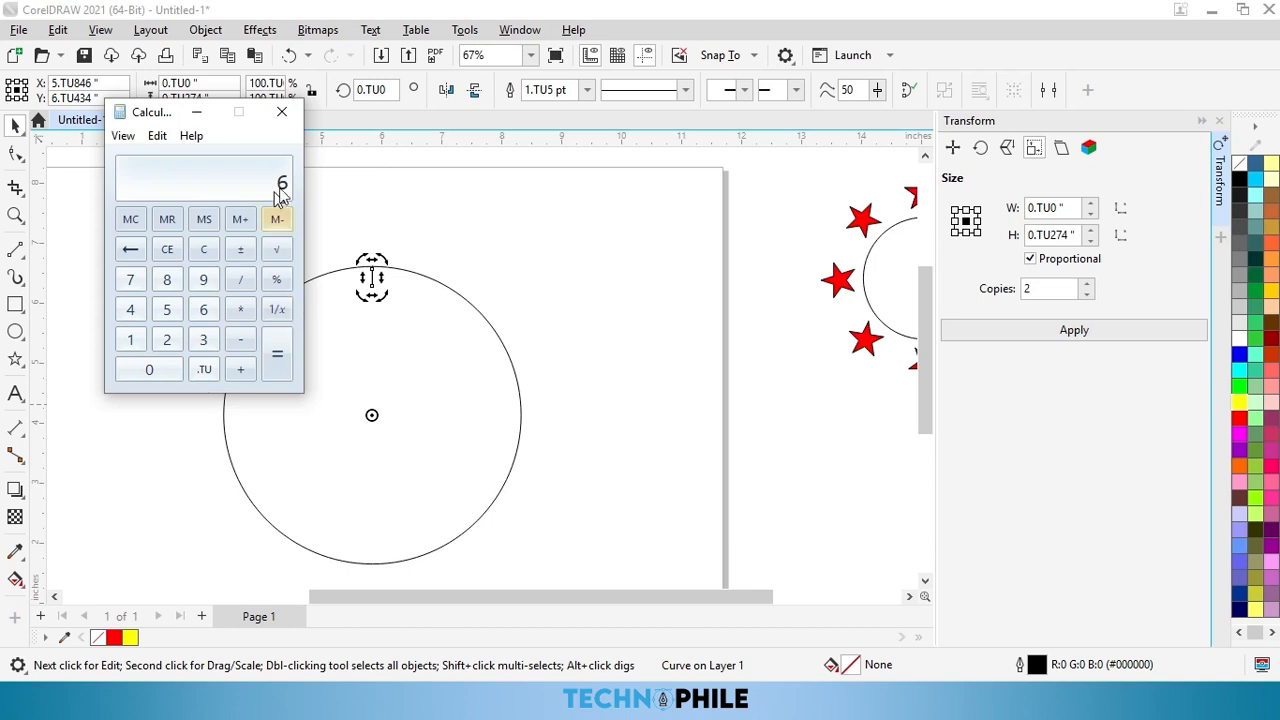
pyautogui.click(196, 112)
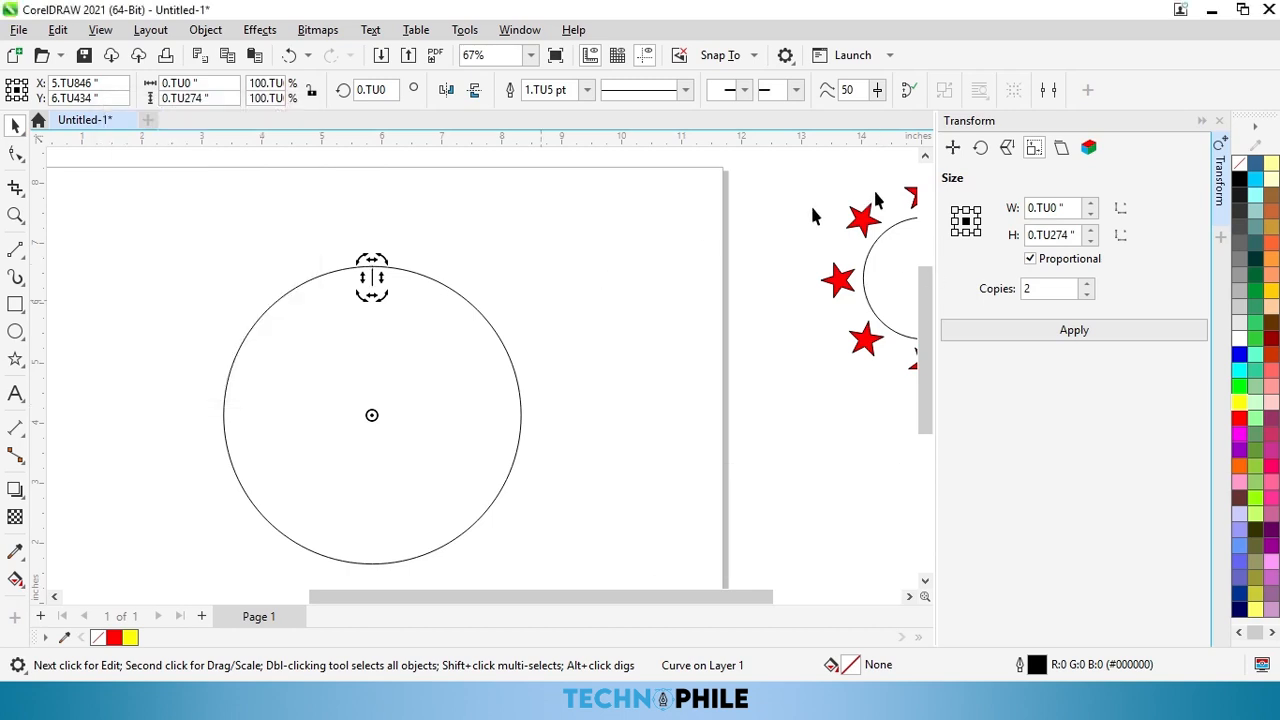
# Step: Rotate the short line around the circle's center at a 6-degree angle with 60 copies, and deselect it
pyautogui.click(980, 148)
pyautogui.moveTo(1060, 208); pyautogui.dragTo(985, 233)
pyautogui.write('6')
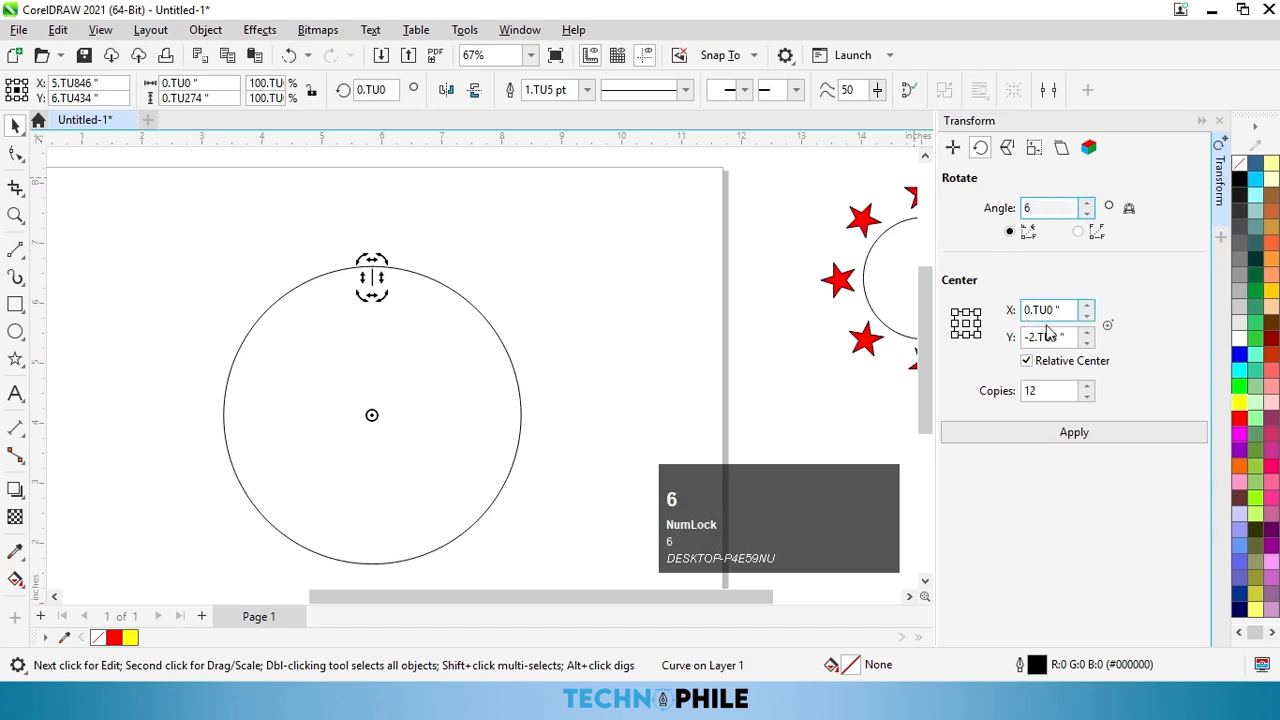
pyautogui.click(1042, 391)
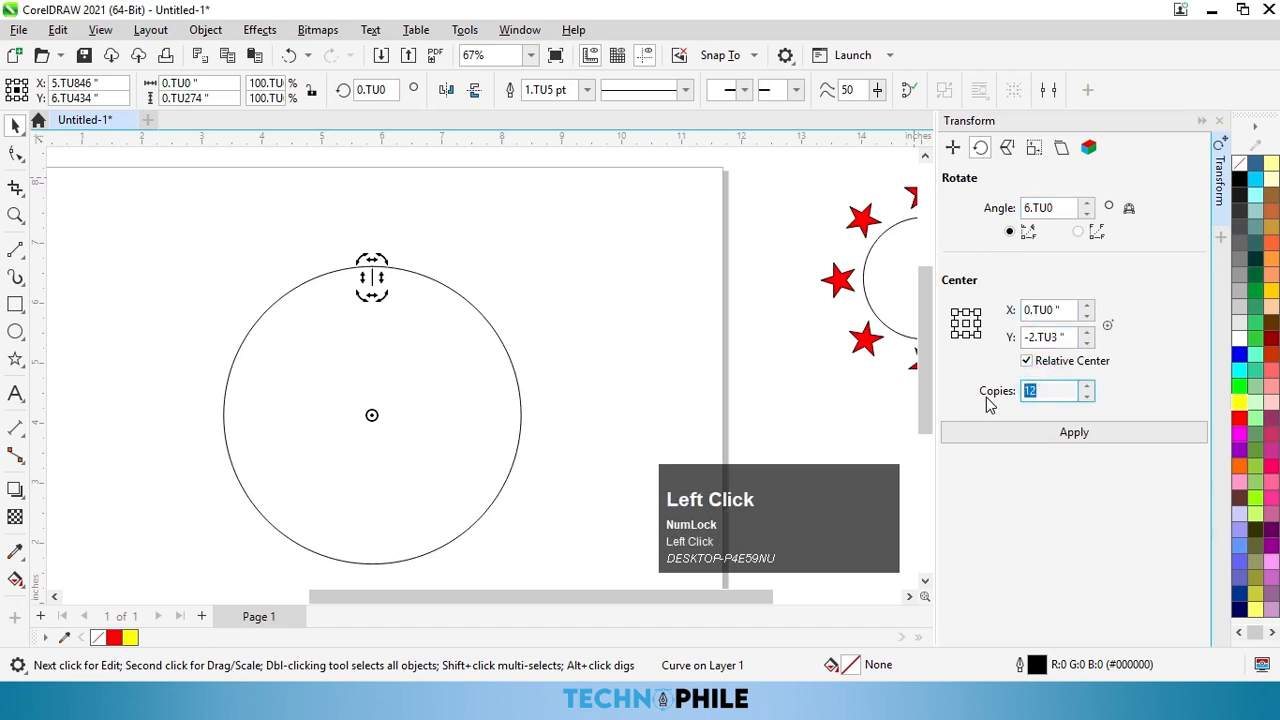
pyautogui.write('60')
pyautogui.click(1059, 437)
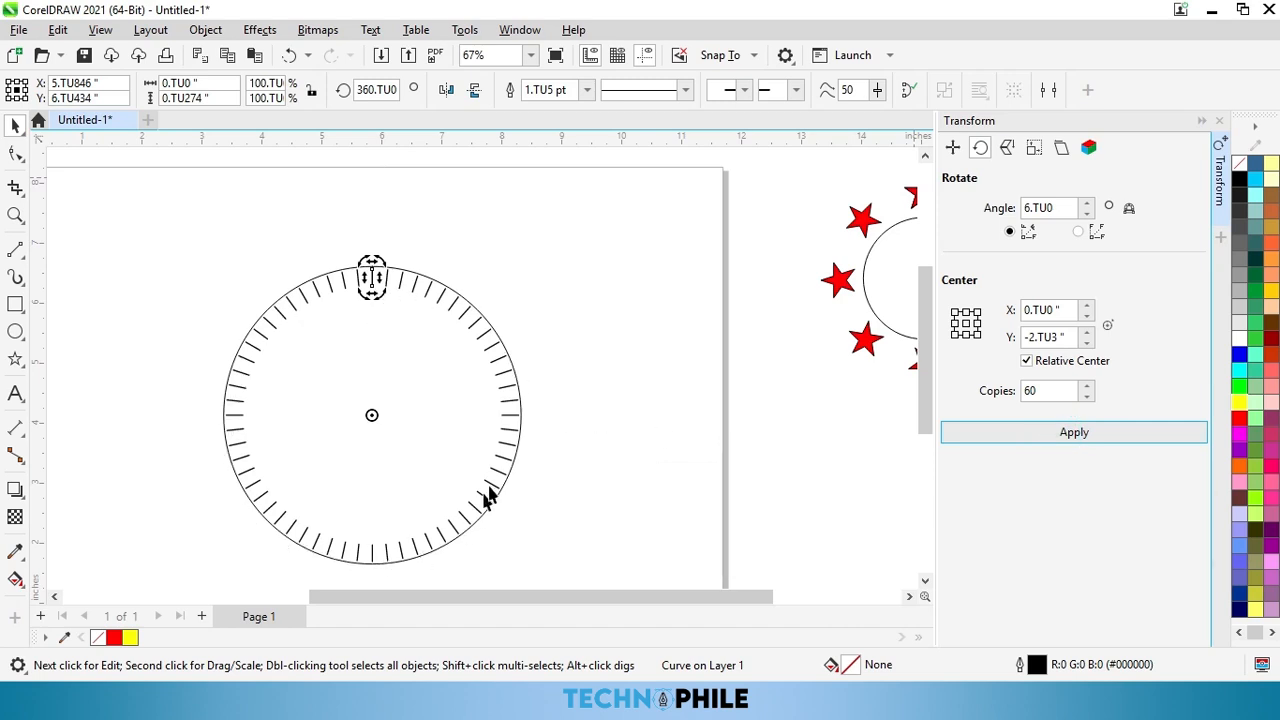
pyautogui.click(597, 346)
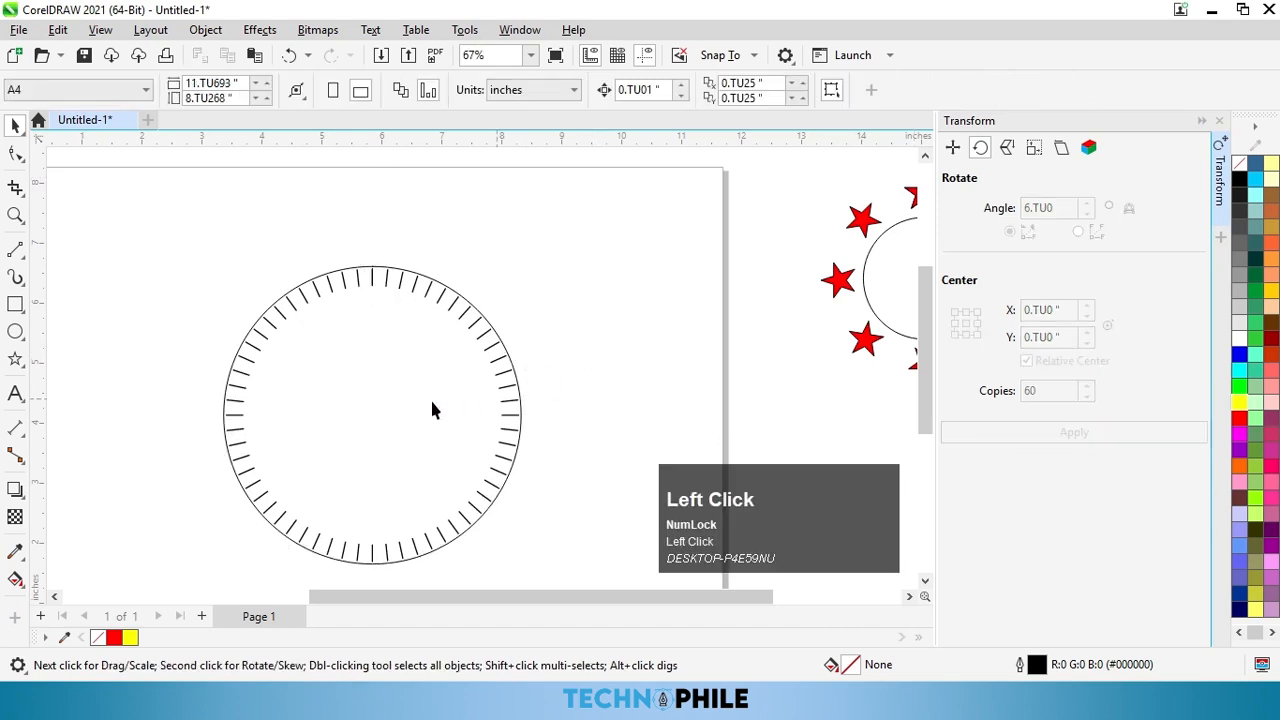
# Step: Set the outline of the dial's topmost mark to 3.0 pt and yellow, and keep that mark selected
pyautogui.scroll(1, 389, 308)
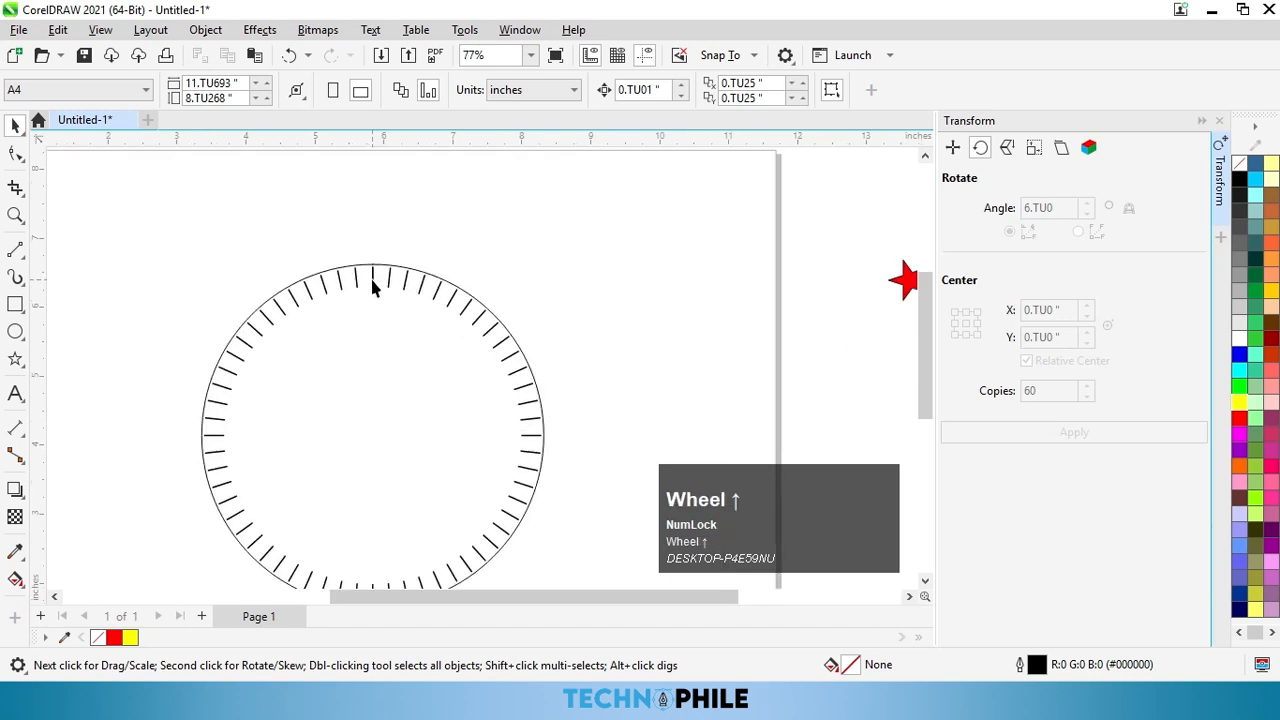
pyautogui.click(372, 287)
pyautogui.scroll(1, 373, 286)
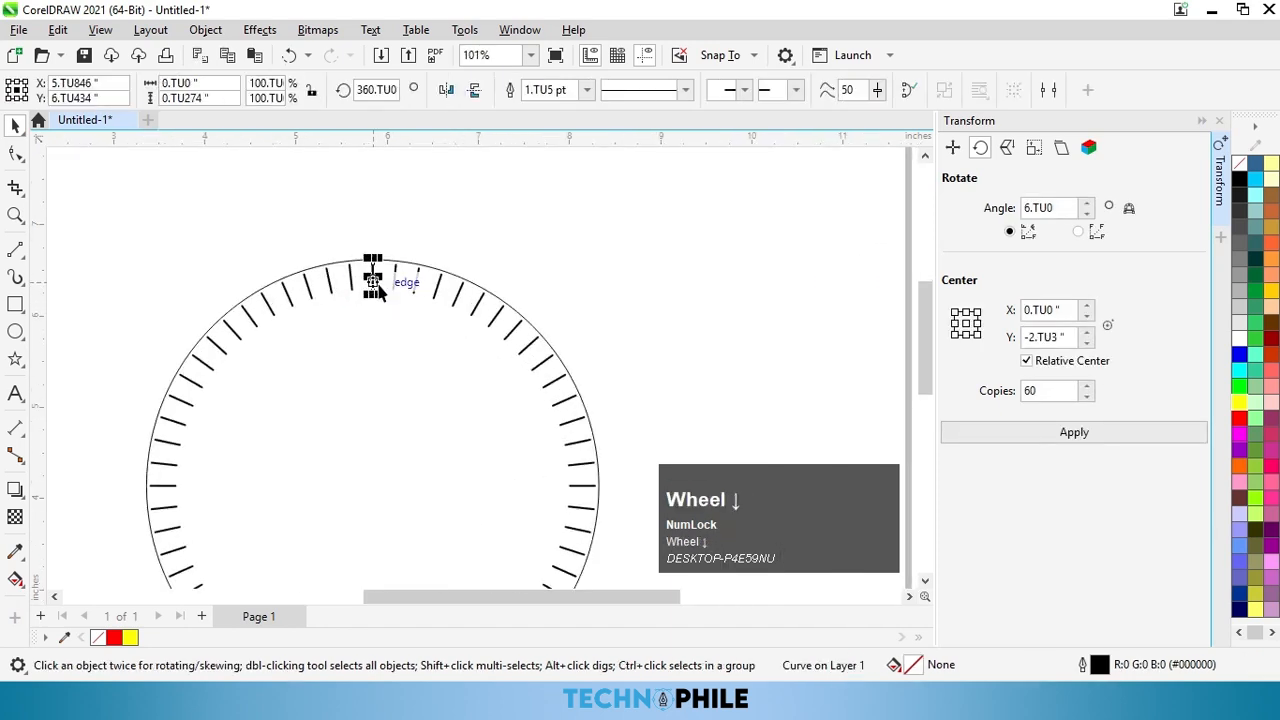
pyautogui.click(587, 90)
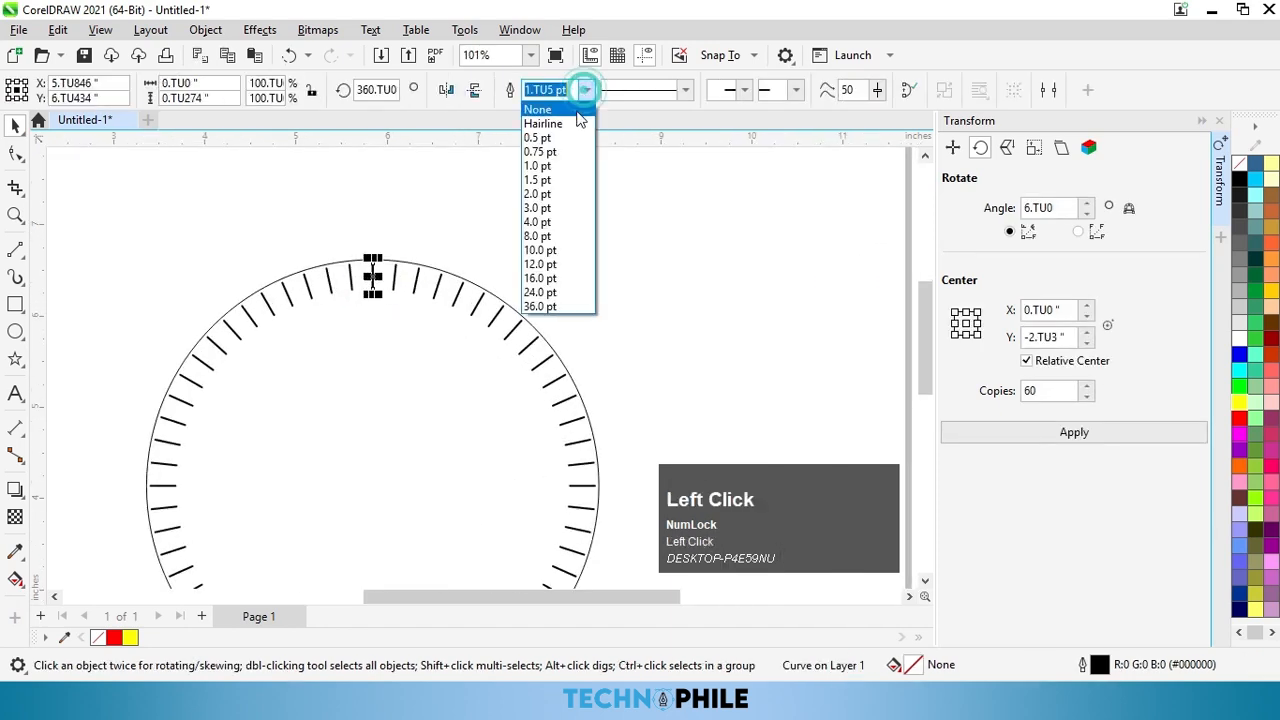
pyautogui.click(538, 206)
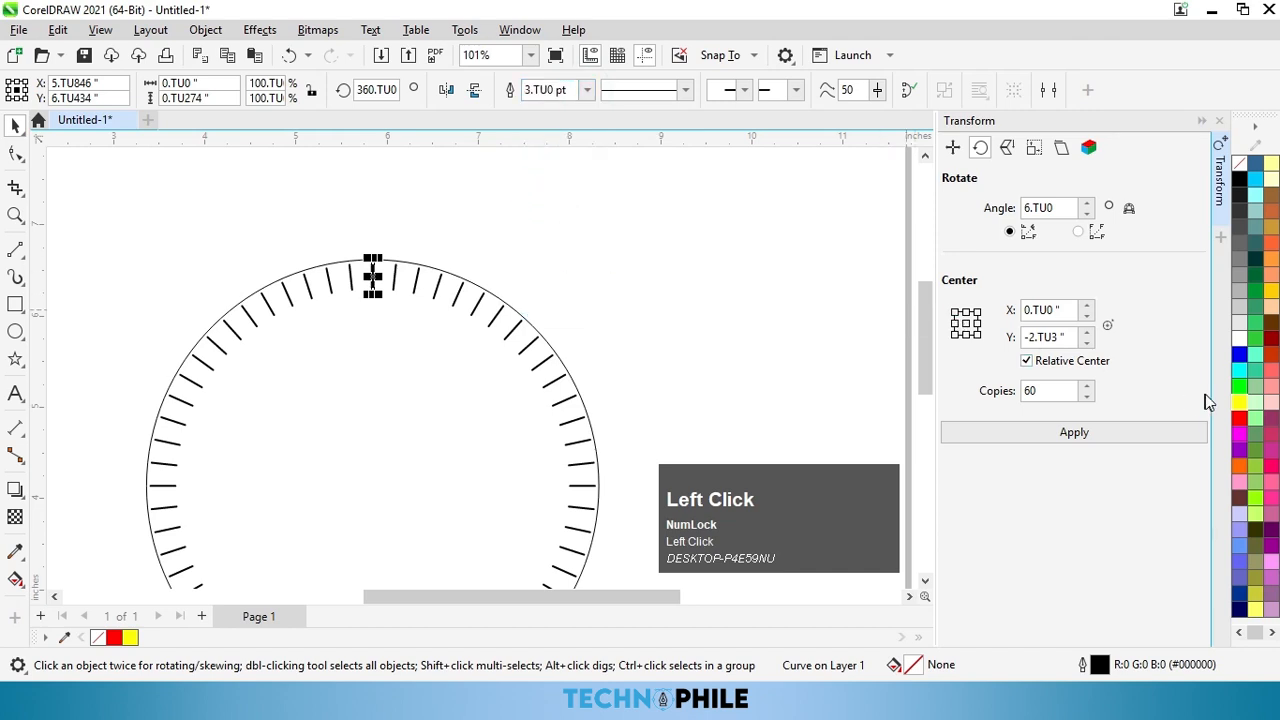
pyautogui.rightClick(1238, 408)
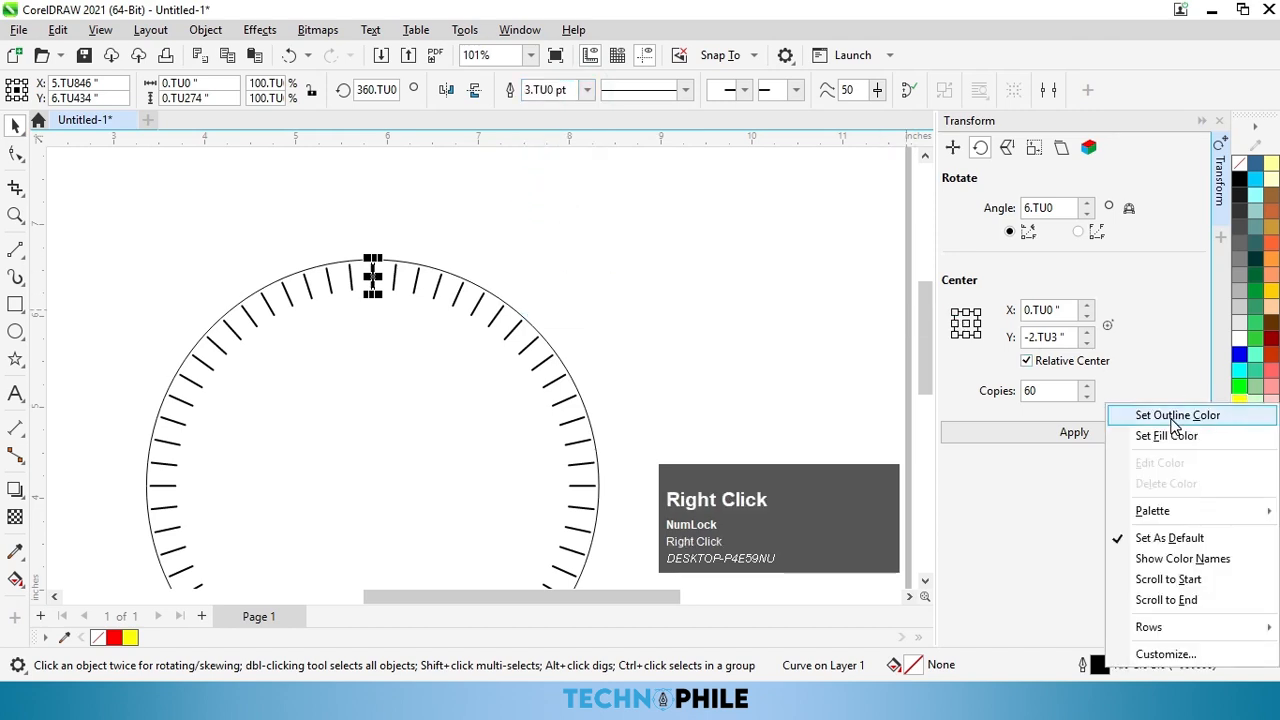
pyautogui.click(1173, 419)
pyautogui.click(805, 320)
pyautogui.click(373, 280)
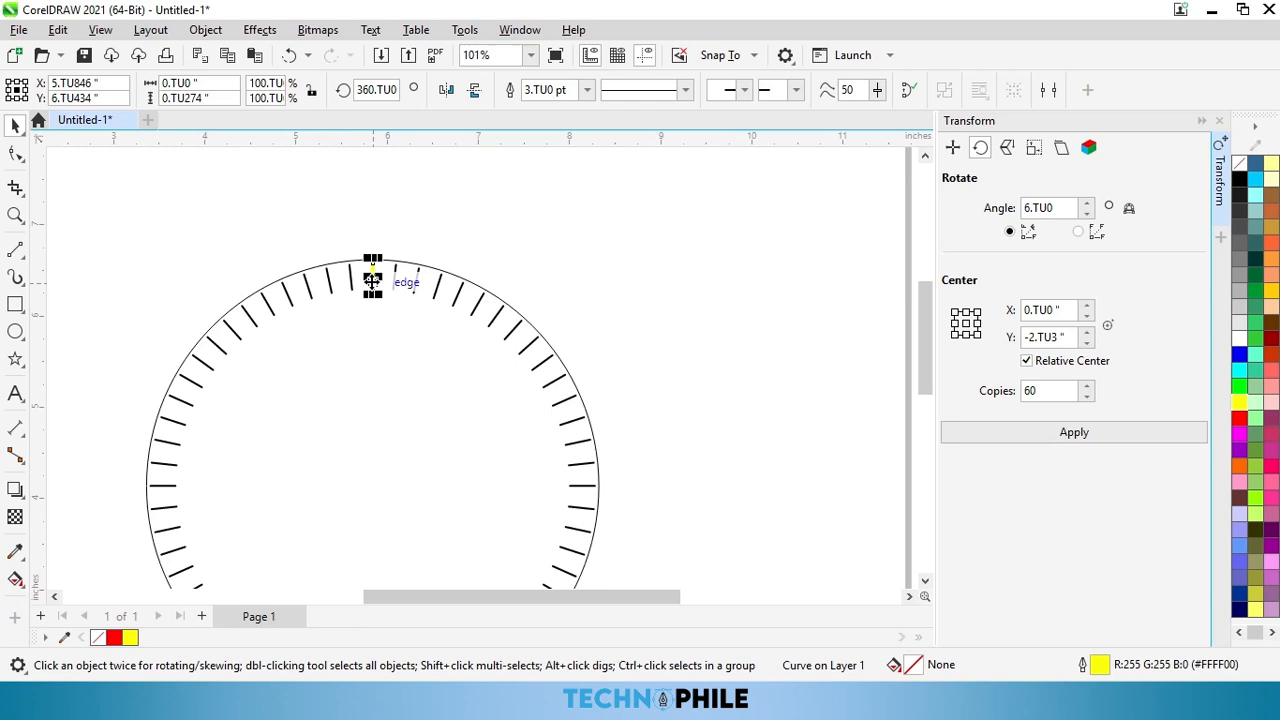
# Step: Calculate 360 divided by 12 in the Calculator app and minimize it to return to CorelDRAW
pyautogui.click(397, 680)
pyautogui.click(203, 339)
pyautogui.click(203, 309)
pyautogui.click(149, 369)
pyautogui.click(238, 279)
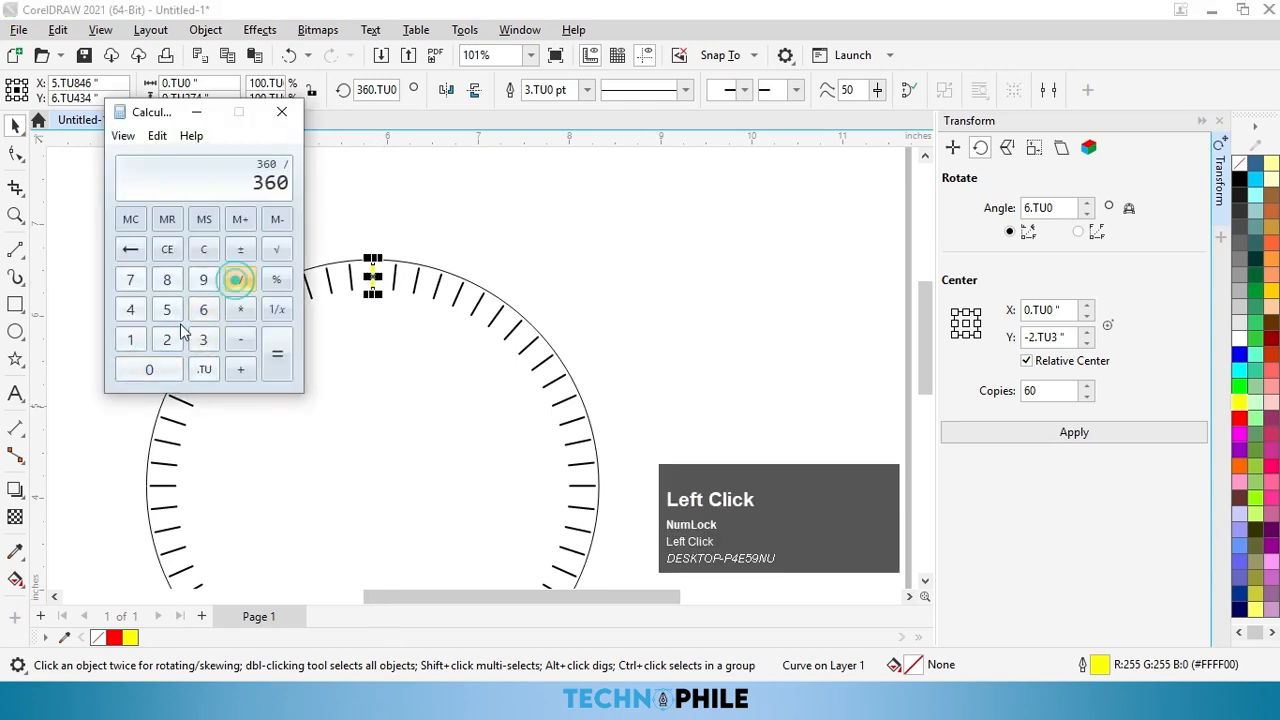
pyautogui.click(130, 339)
pyautogui.click(166, 339)
pyautogui.click(277, 354)
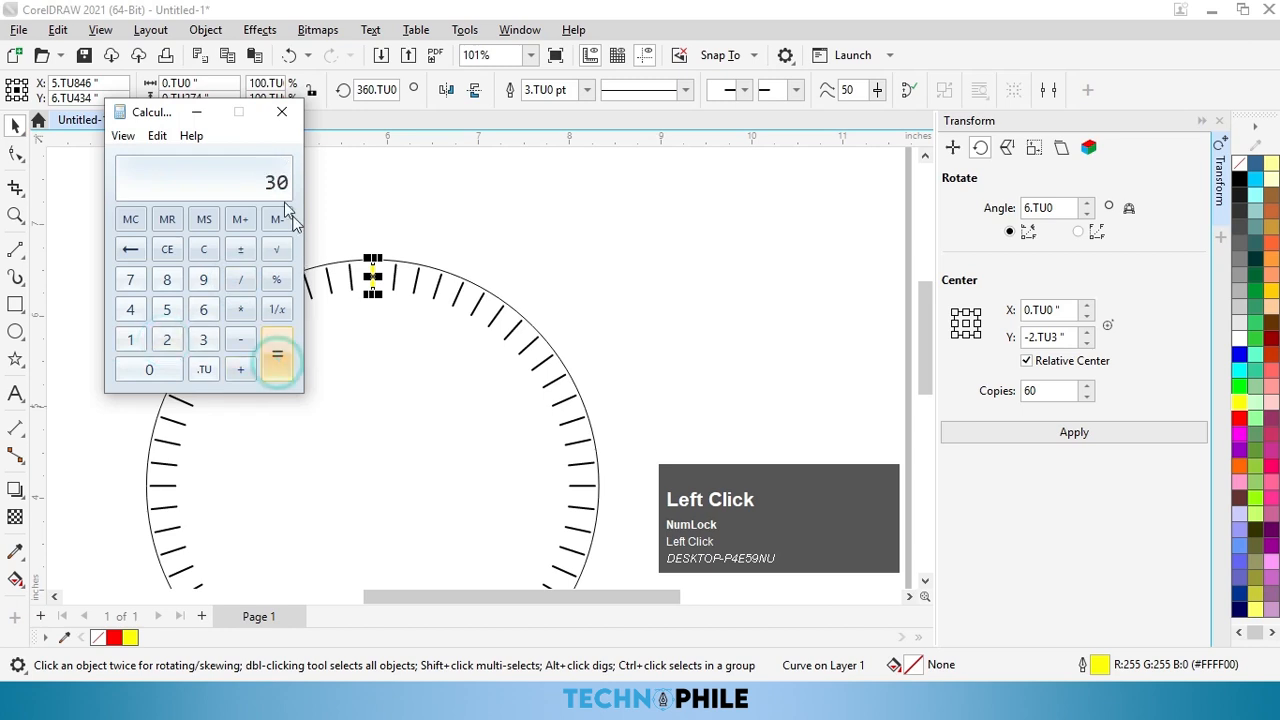
pyautogui.click(197, 112)
# Step: Rotate the yellow mark around the circle's center at a 30-degree angle with 12 copies, and deselect it
pyautogui.scroll(1, 330, 285)
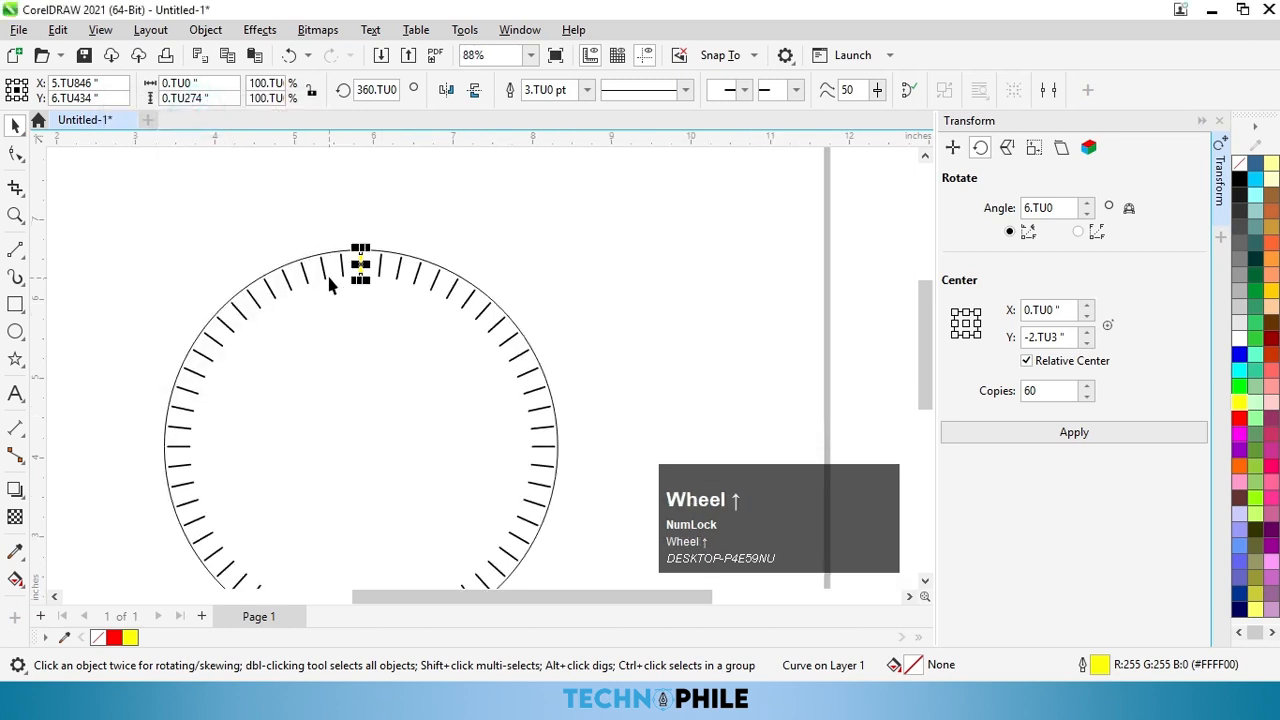
pyautogui.scroll(-1, 352, 290)
pyautogui.click(357, 268)
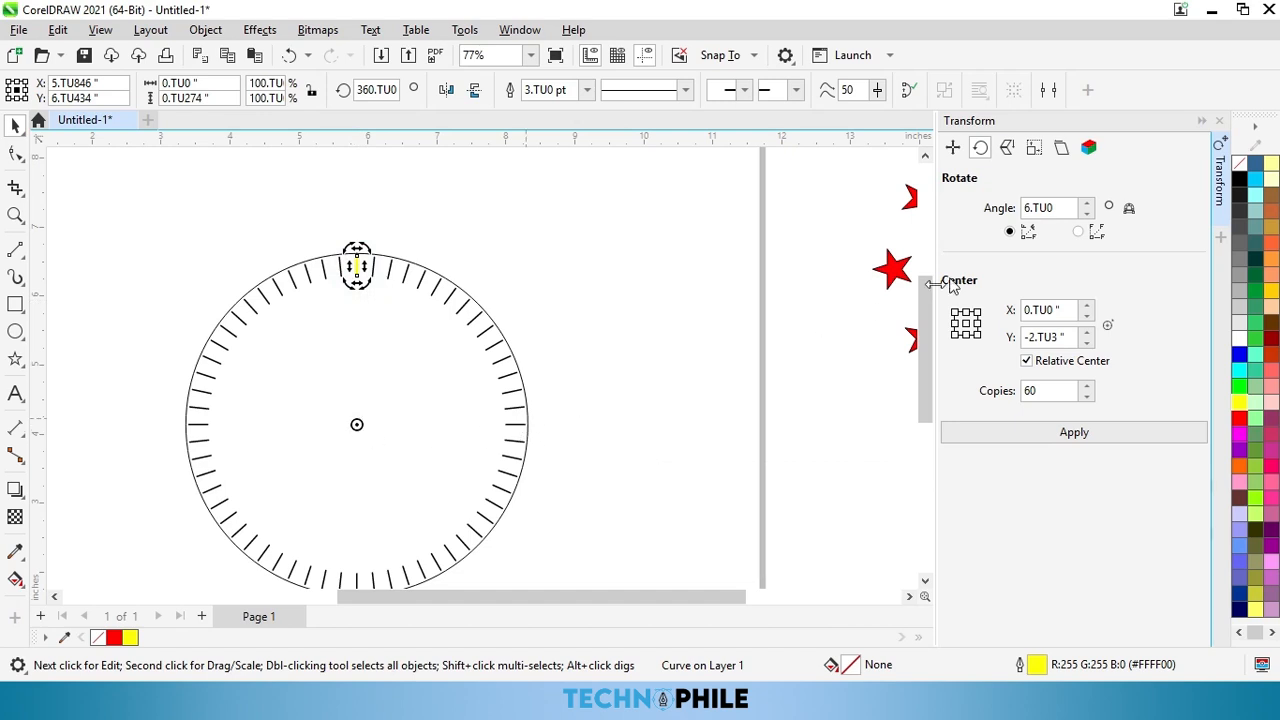
pyautogui.moveTo(1062, 207); pyautogui.dragTo(1005, 228)
pyautogui.write('30')
pyautogui.moveTo(1064, 390); pyautogui.dragTo(986, 414)
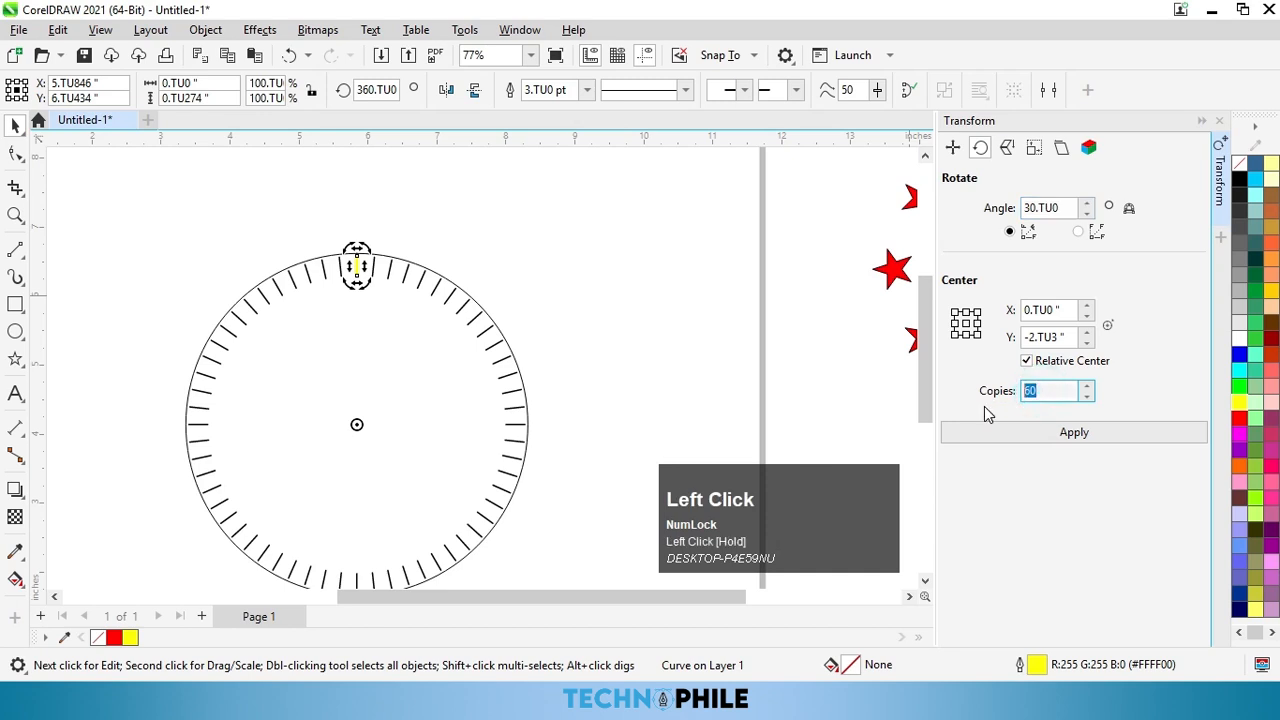
pyautogui.write('12')
pyautogui.click(1034, 440)
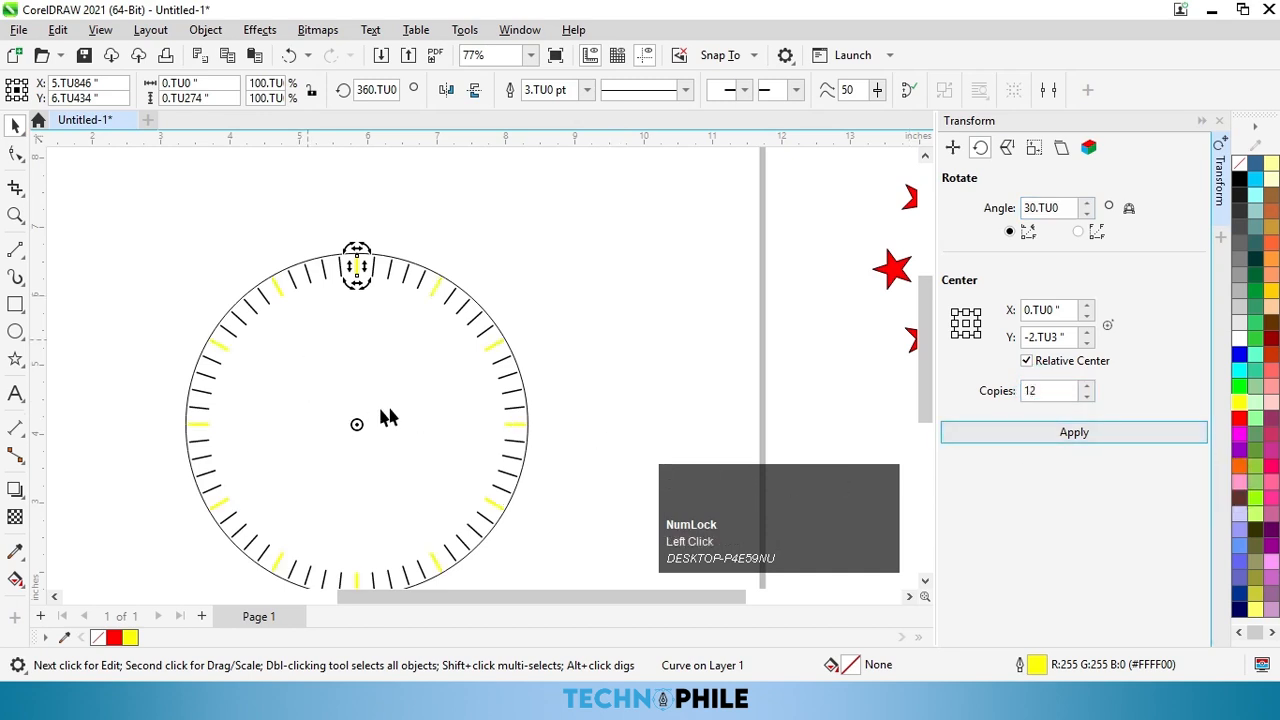
pyautogui.scroll(-1, 407, 303)
pyautogui.click(418, 412)
pyautogui.click(523, 398)
# Step: Give the dial circle an elliptical fountain fill that runs from white at the center to light gray at the edge
pyautogui.click(425, 418)
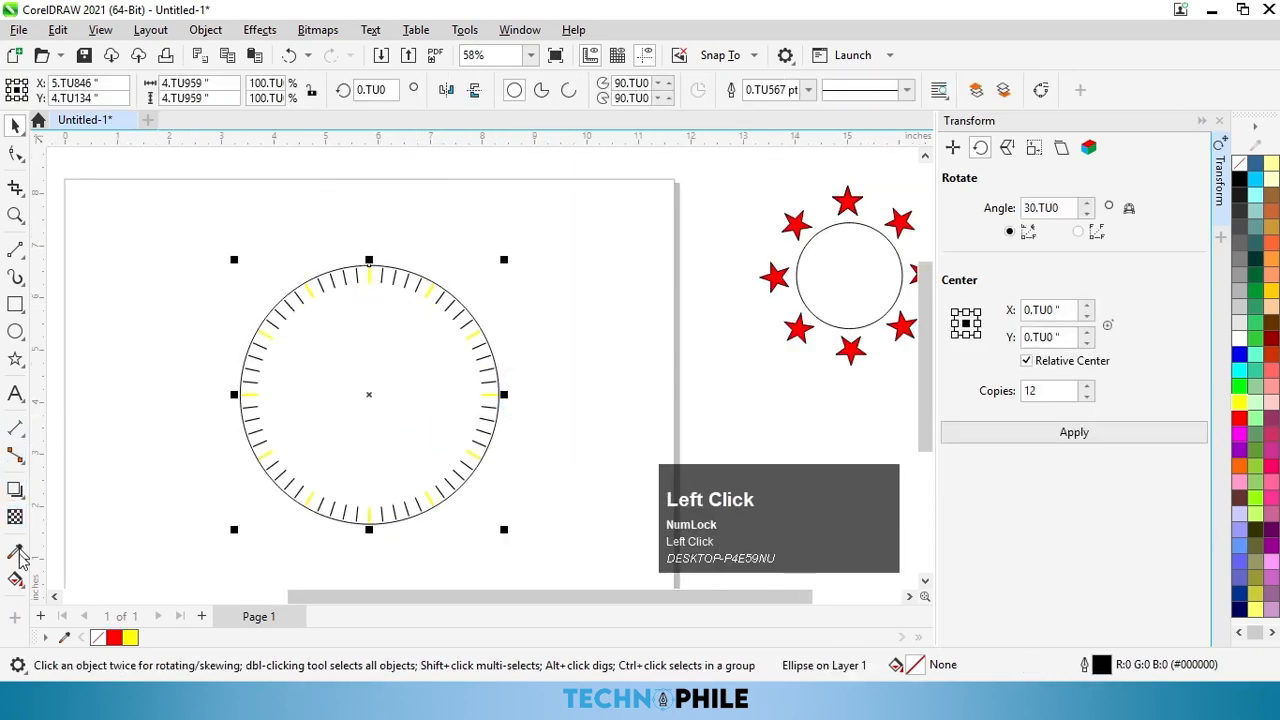
pyautogui.click(15, 579)
pyautogui.moveTo(359, 401); pyautogui.dragTo(482, 514)
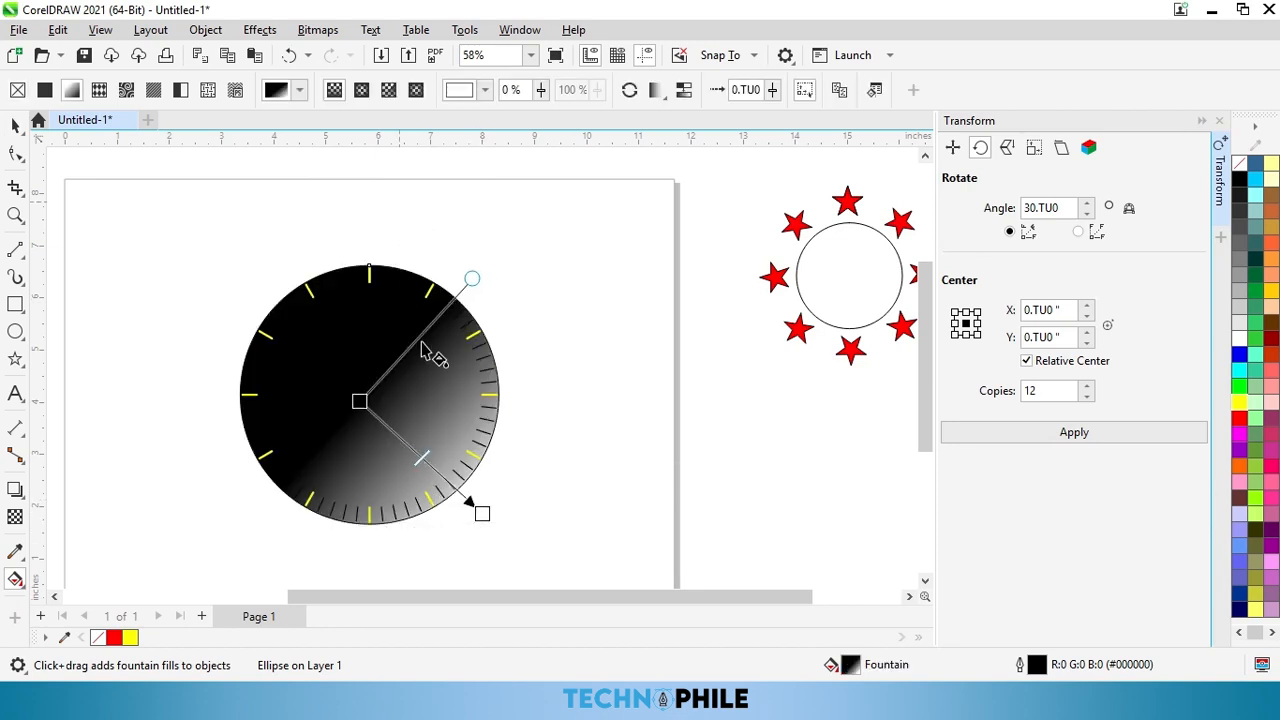
pyautogui.click(362, 90)
pyautogui.hotkey('ctrl', 'z')
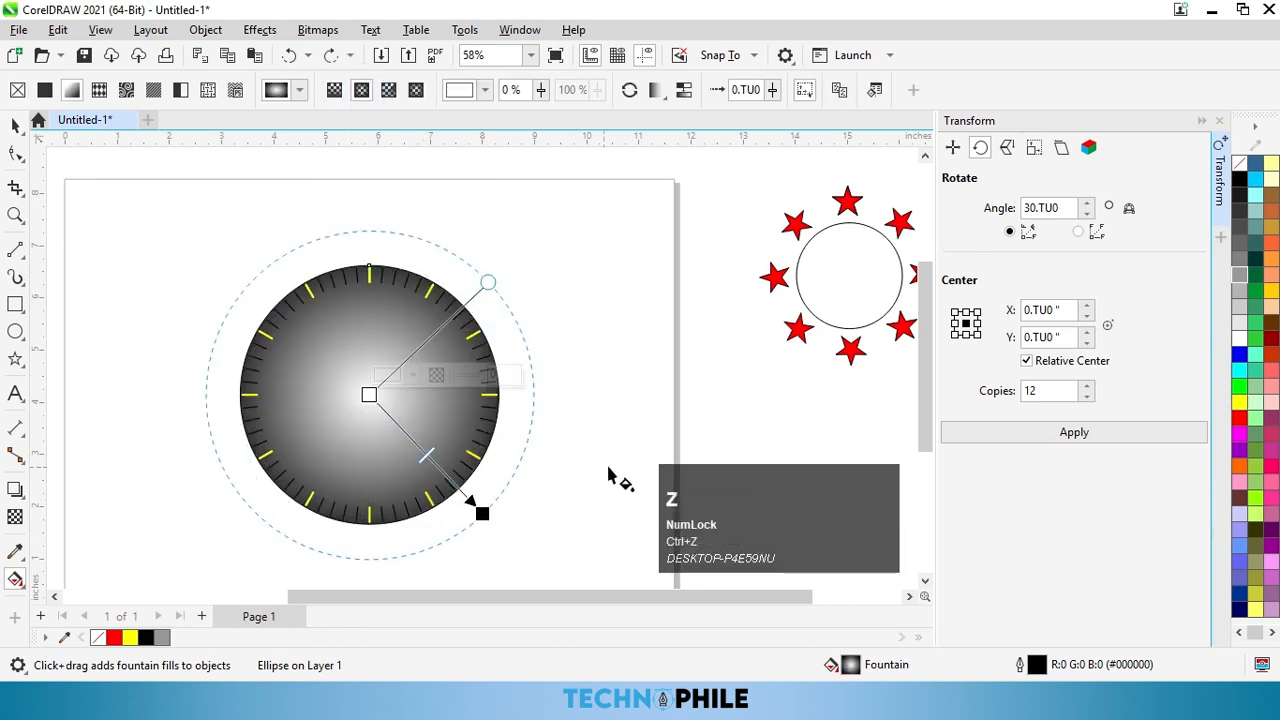
pyautogui.moveTo(1239, 289); pyautogui.dragTo(484, 516)
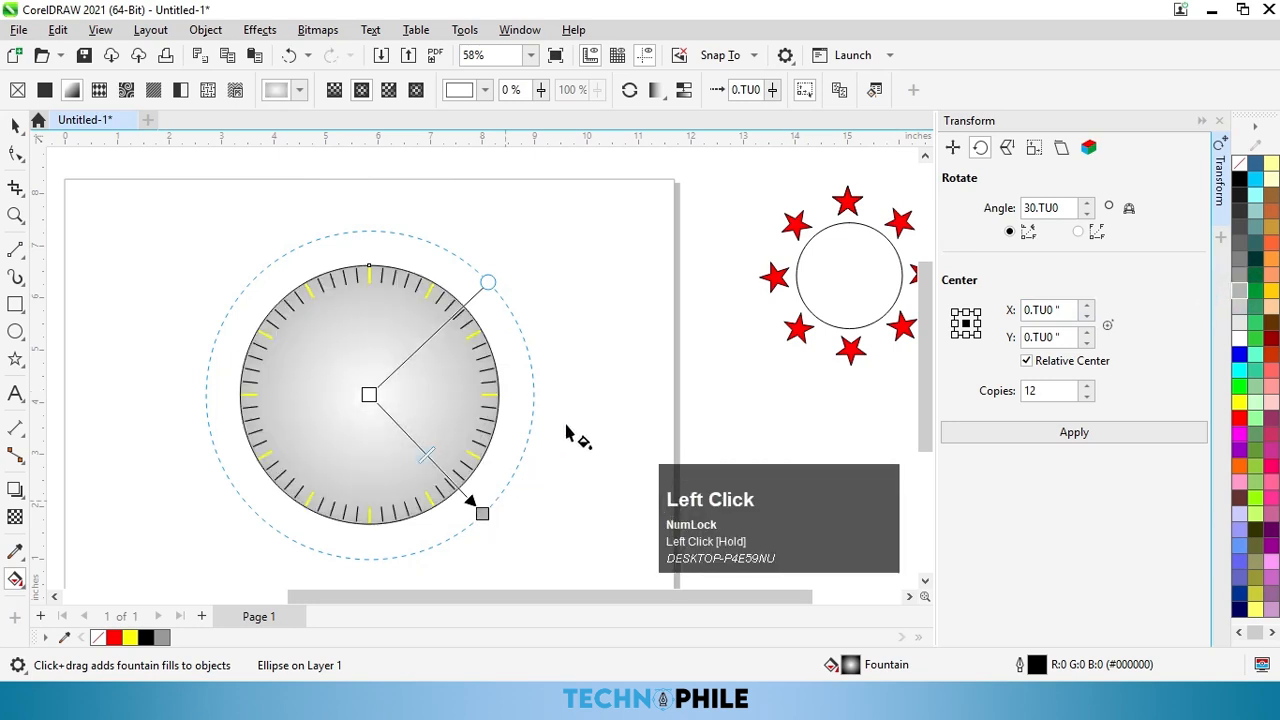
# Step: Remove the outline from the gradient-filled dial circle and deselect it
pyautogui.click(26, 124)
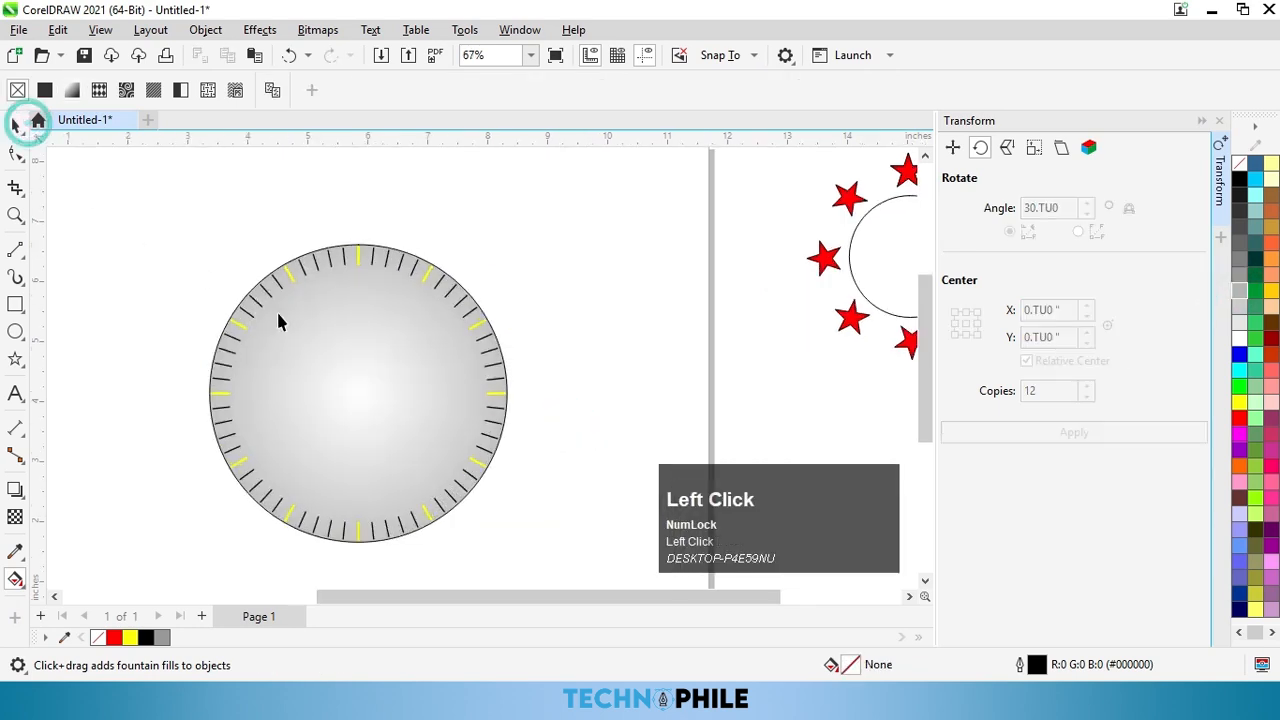
pyautogui.click(314, 340)
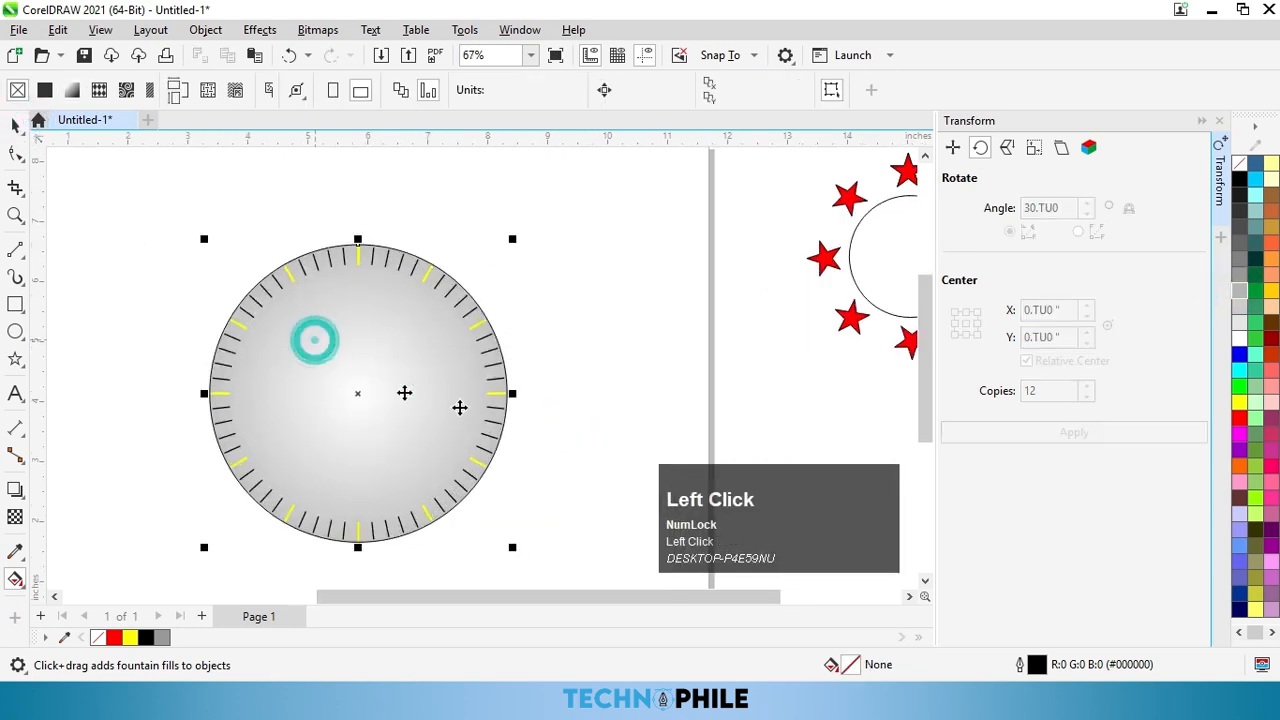
pyautogui.rightClick(1238, 165)
pyautogui.click(1198, 176)
pyautogui.click(620, 320)
# Step: Group the dial circle with all its marks and center the group on the page
pyautogui.scroll(-1, 396, 385)
pyautogui.moveTo(217, 286); pyautogui.dragTo(506, 545)
pyautogui.hotkey('ctrl', 'g')
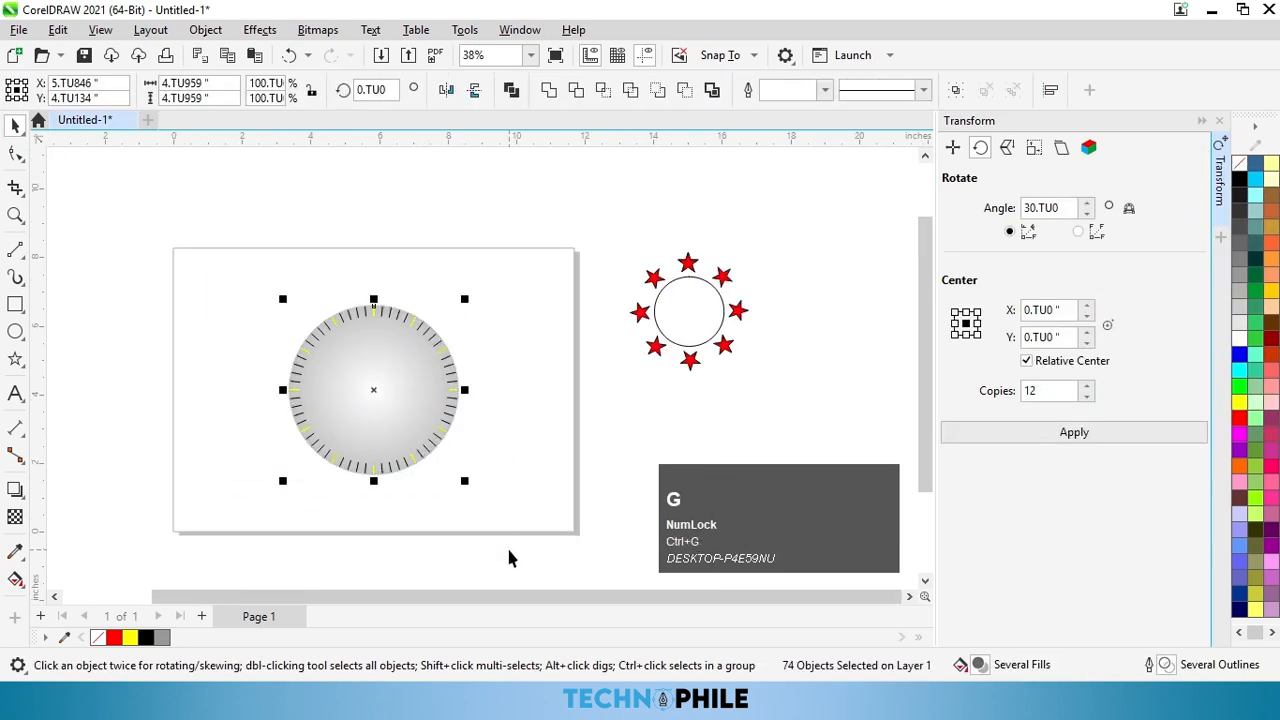
pyautogui.press('p')
pyautogui.click(530, 466)
# Step: Add the text "12" in 24 pt Arial, center it on the page, and move it straight up below the top yellow mark
pyautogui.scroll(3, 340, 430)
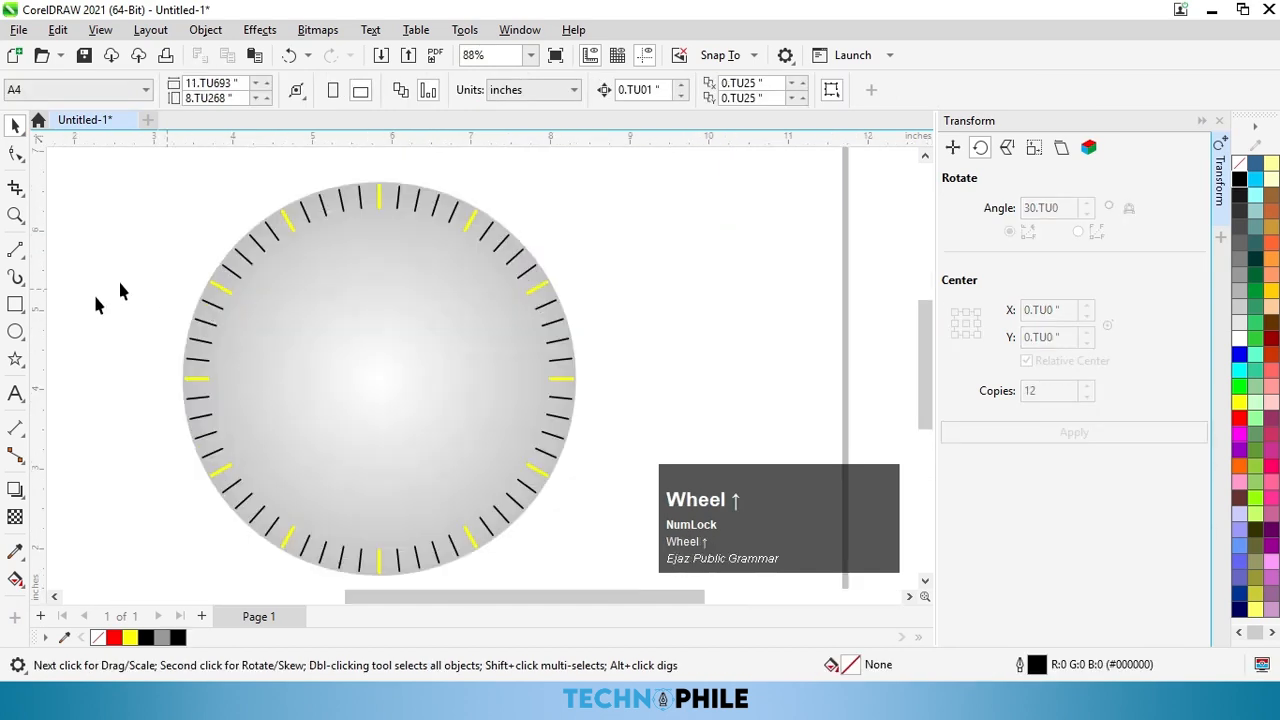
pyautogui.click(15, 395)
pyautogui.click(373, 238)
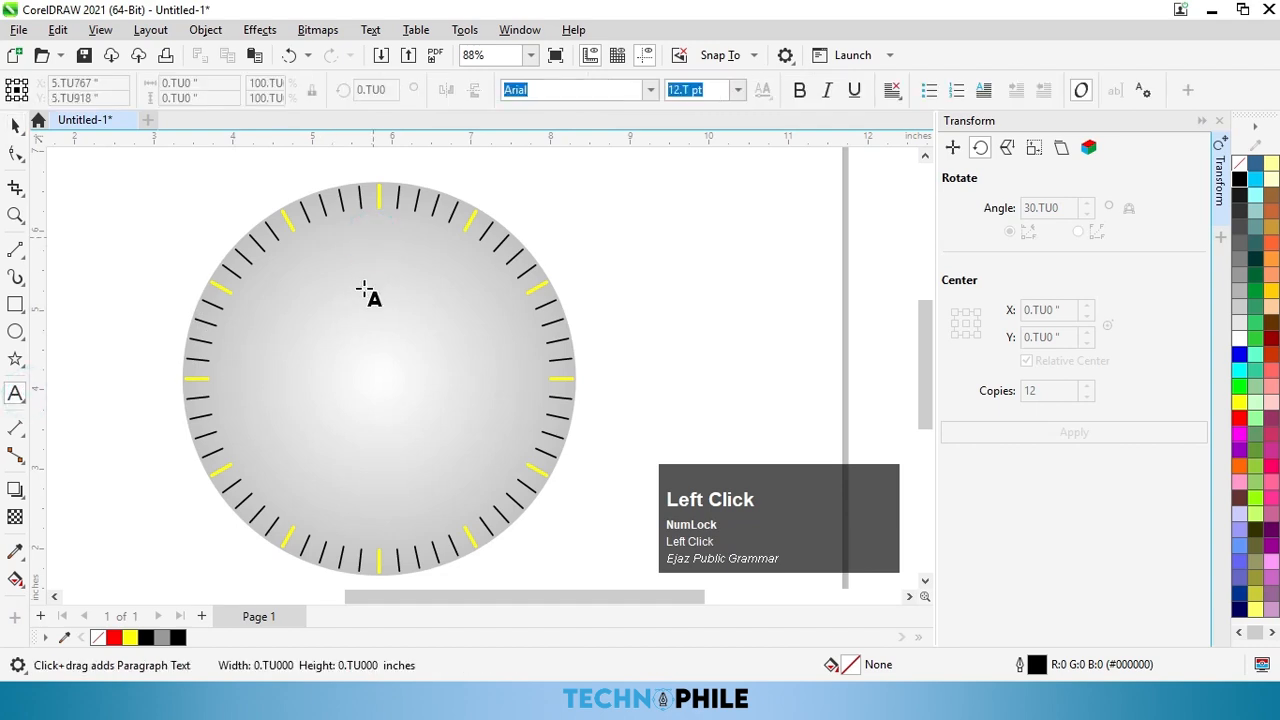
pyautogui.write('12')
pyautogui.click(15, 125)
pyautogui.press('p')
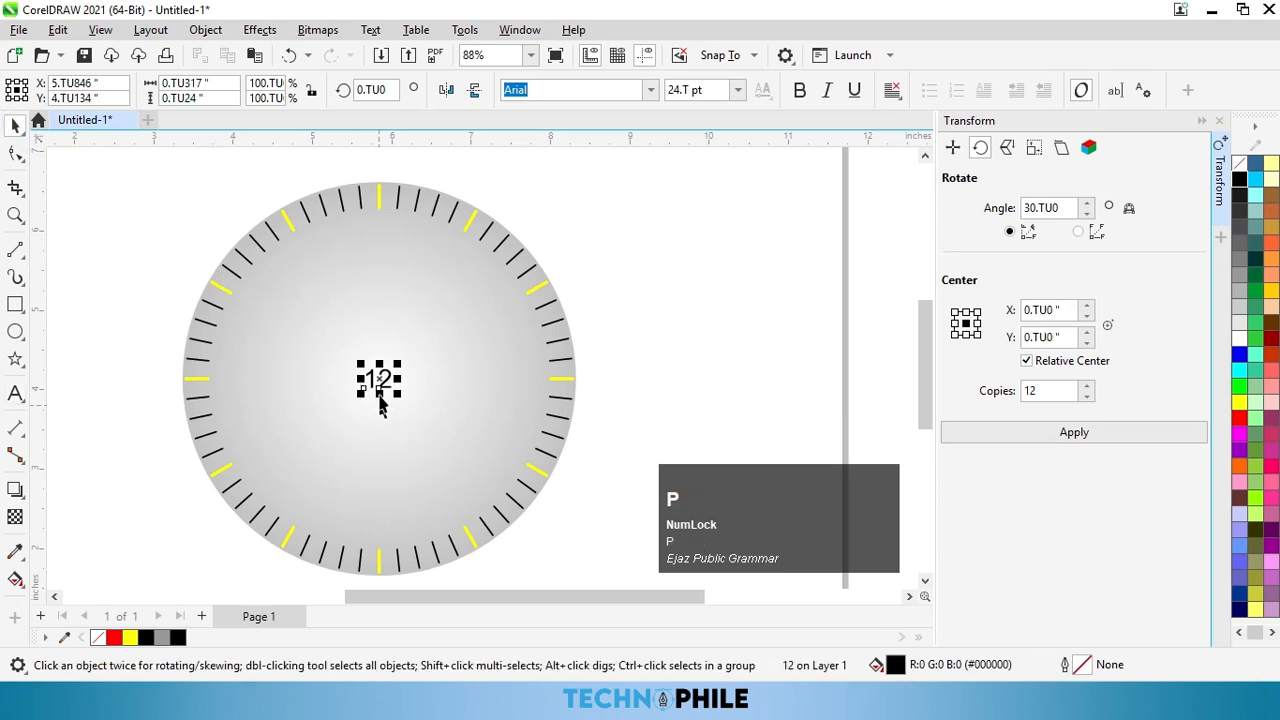
pyautogui.moveTo(379, 382); pyautogui.dragTo(380, 243)
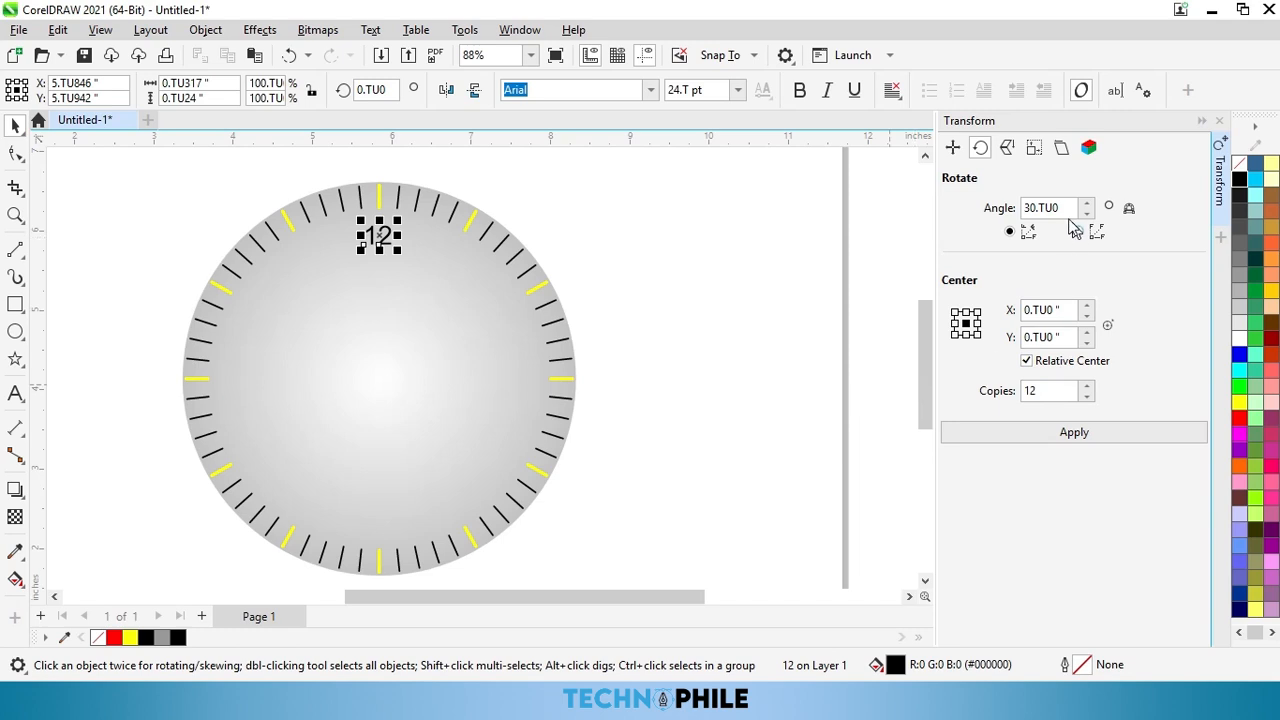
# Step: Move the "12" text's center of rotation to the dial's center and rotate it at 30 degrees with 12 copies
pyautogui.click(1050, 390)
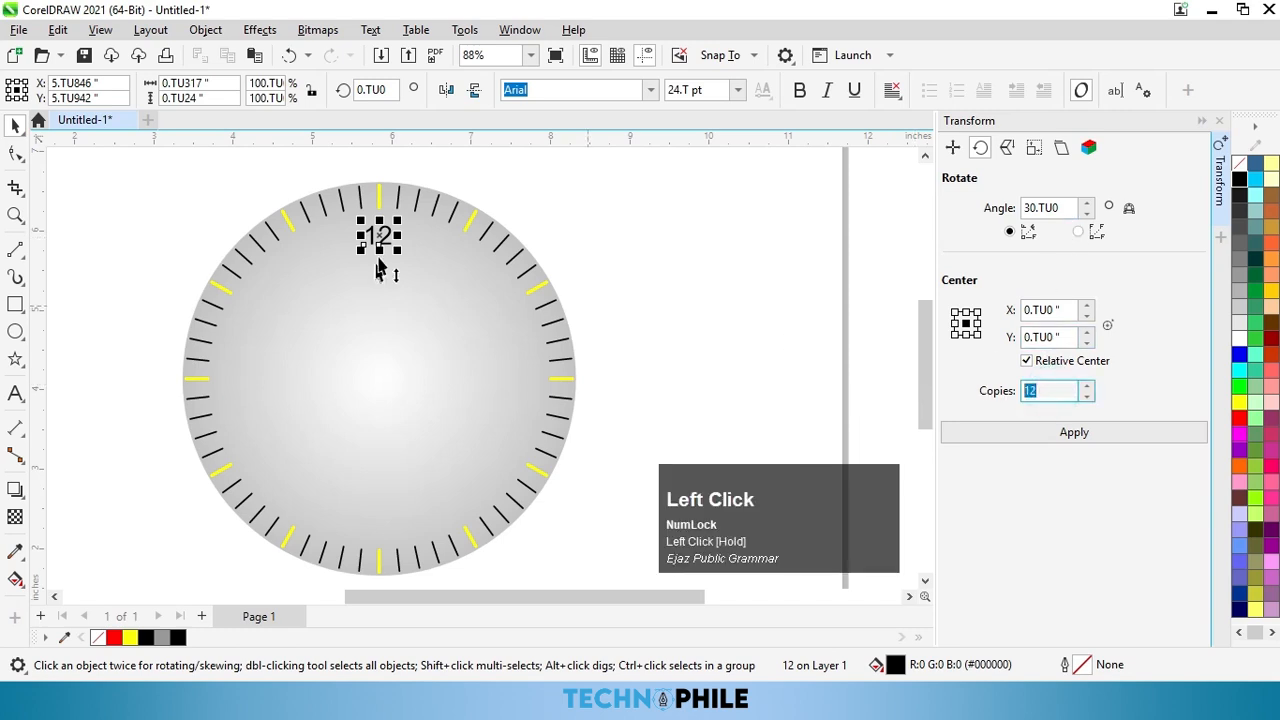
pyautogui.click(379, 245)
pyautogui.moveTo(378, 238); pyautogui.dragTo(379, 378)
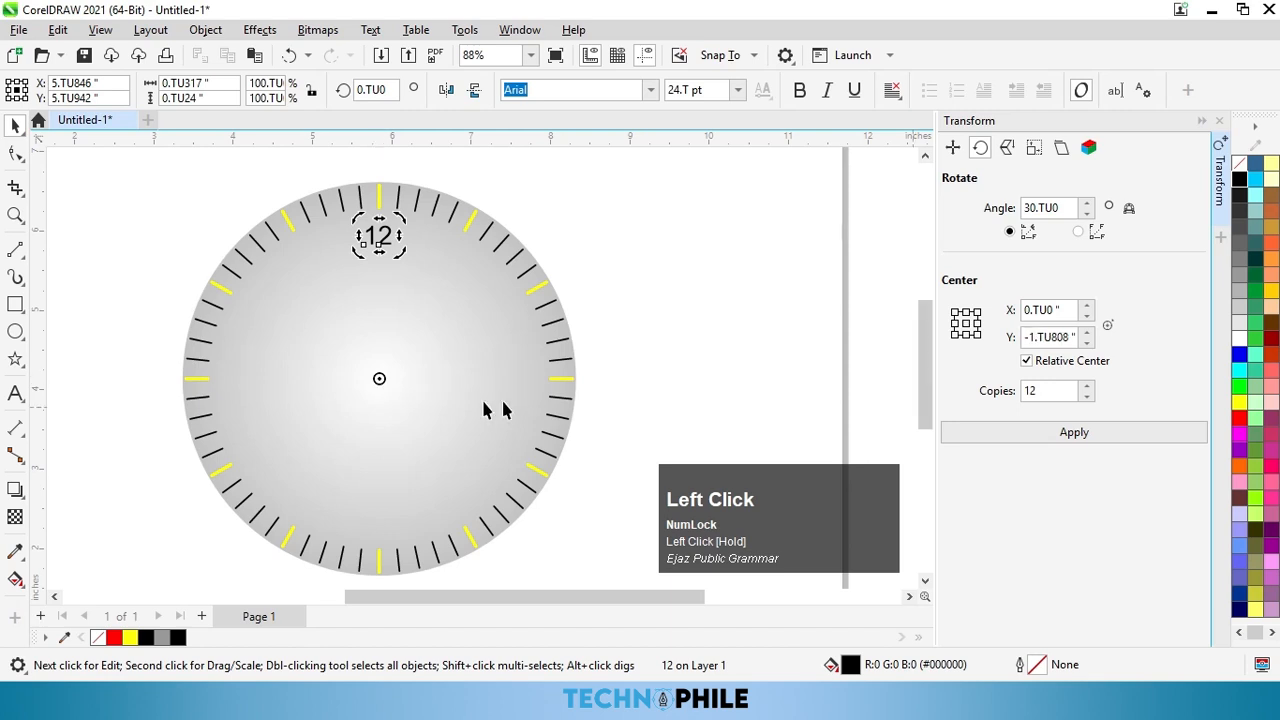
pyautogui.click(970, 431)
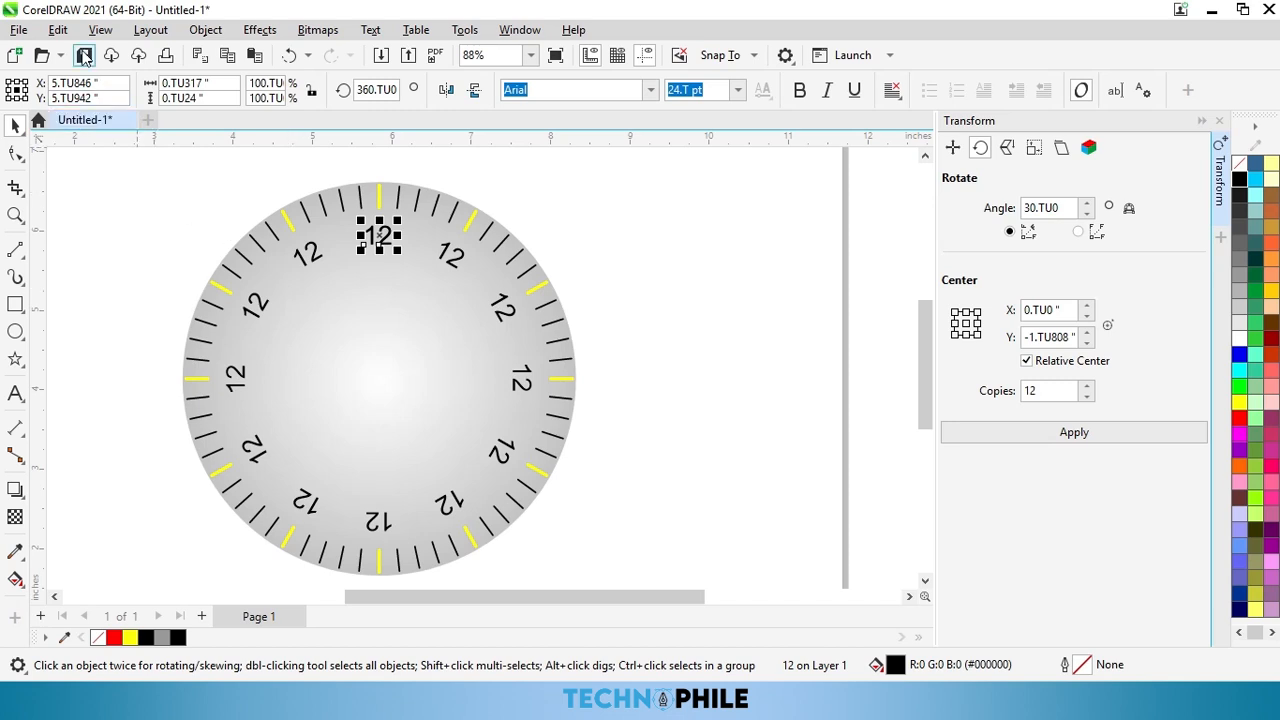
# Step: Select all text objects and clear their transformations so every hour number stands upright, then deselect them
pyautogui.click(64, 31)
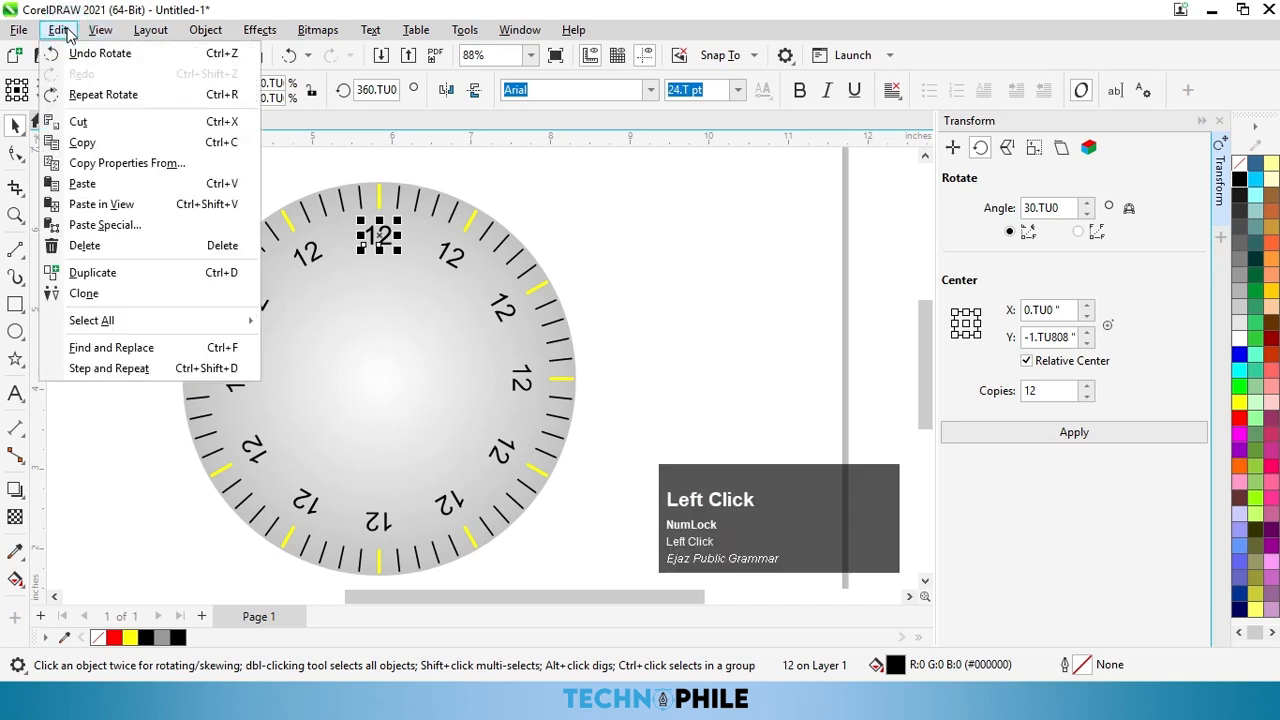
pyautogui.moveTo(200, 325)
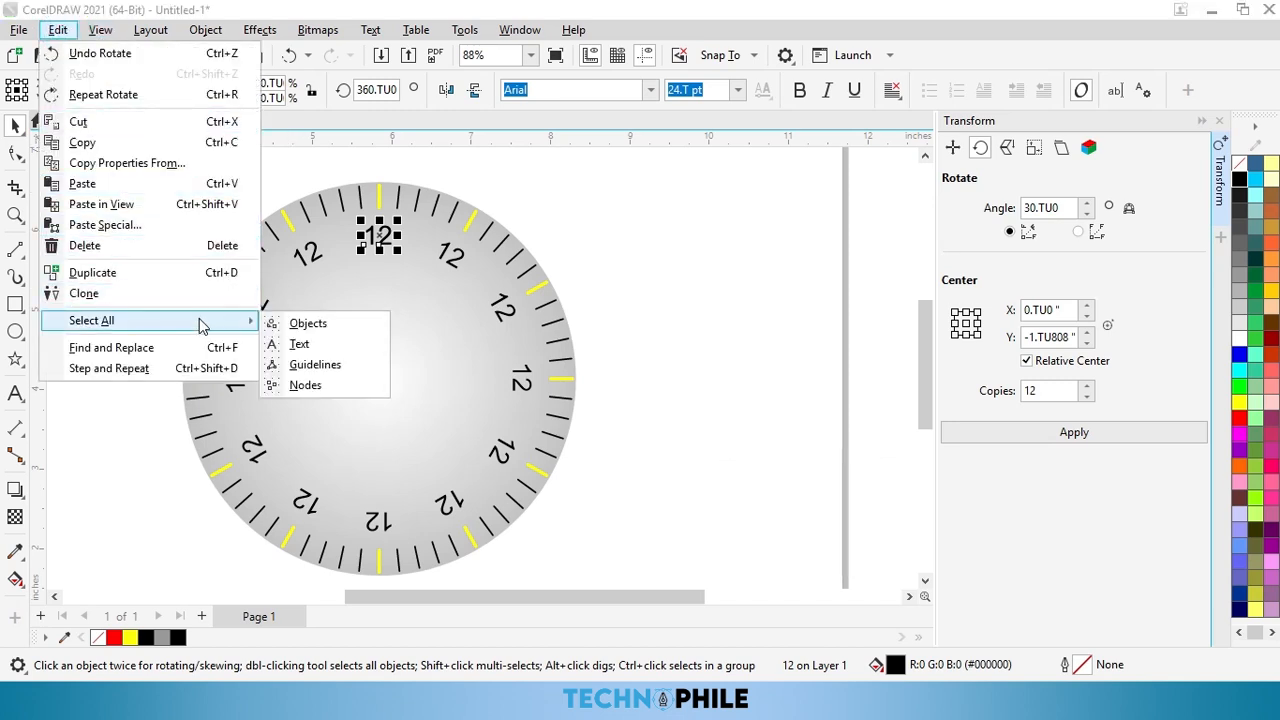
pyautogui.click(308, 346)
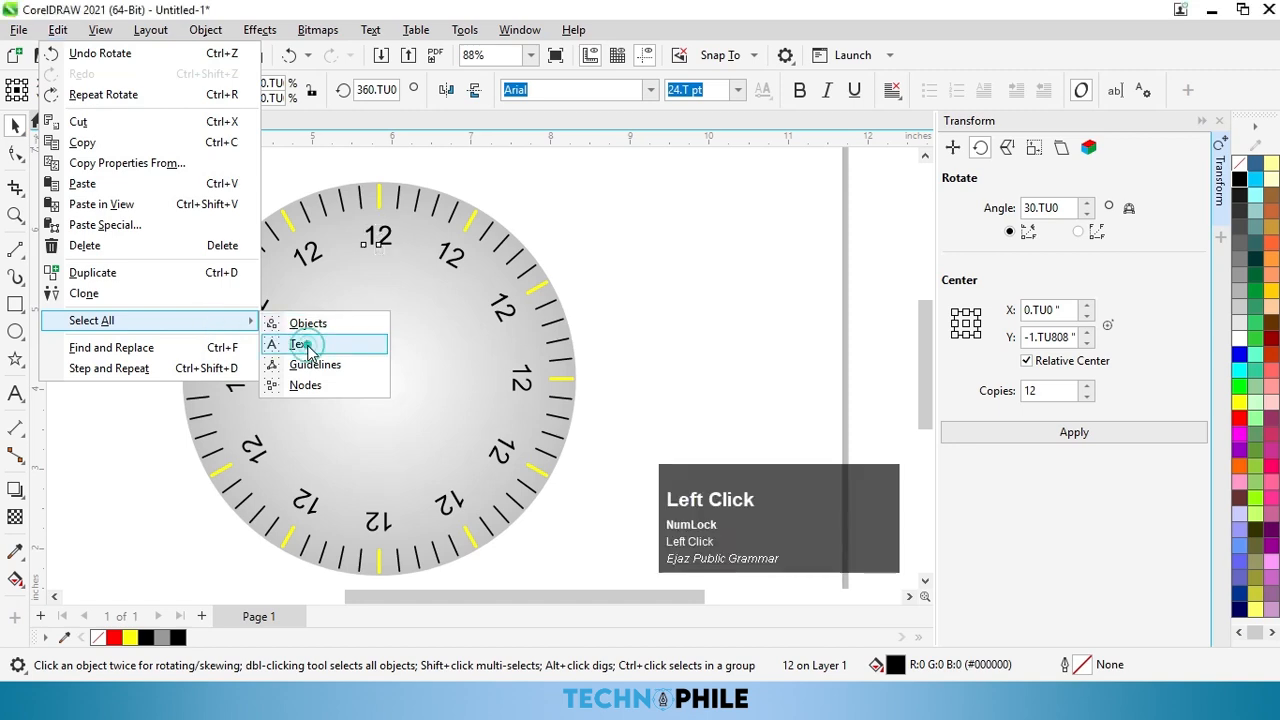
pyautogui.moveTo(383, 378)
pyautogui.mouseDown()
pyautogui.moveTo(311, 320)
pyautogui.moveTo(322, 377)
pyautogui.moveTo(383, 378)
pyautogui.mouseUp()
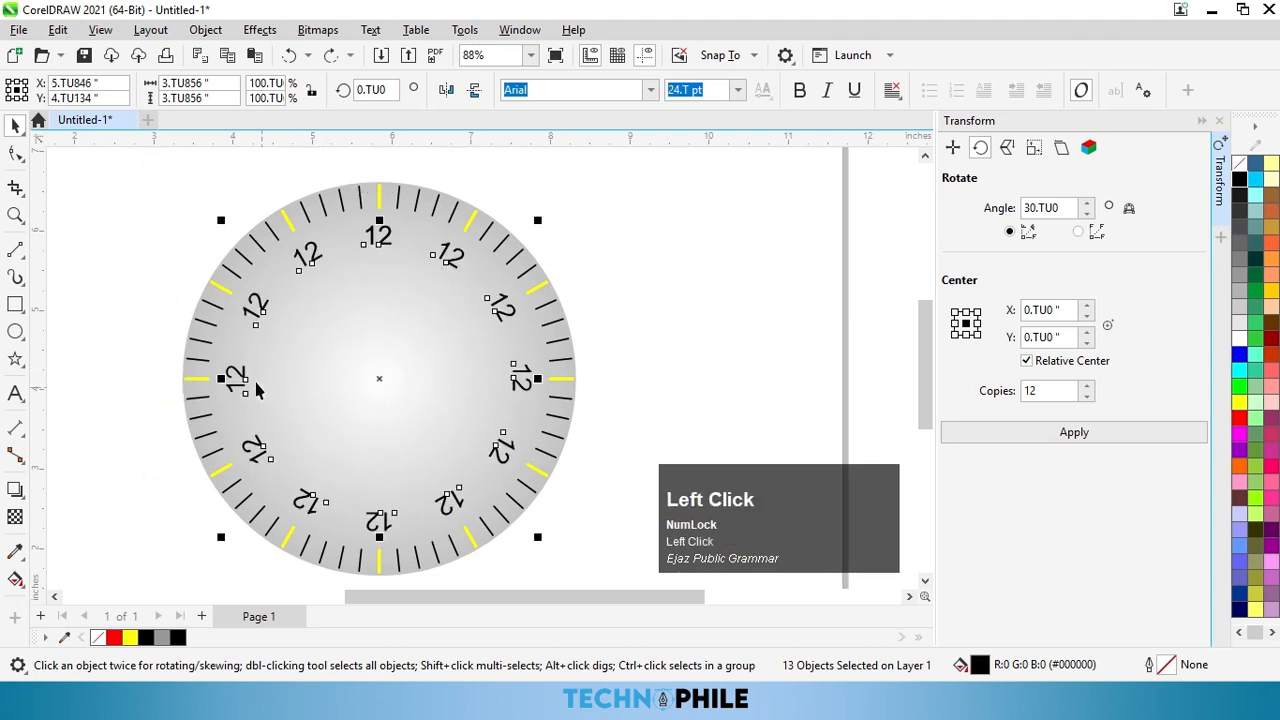
pyautogui.click(205, 30)
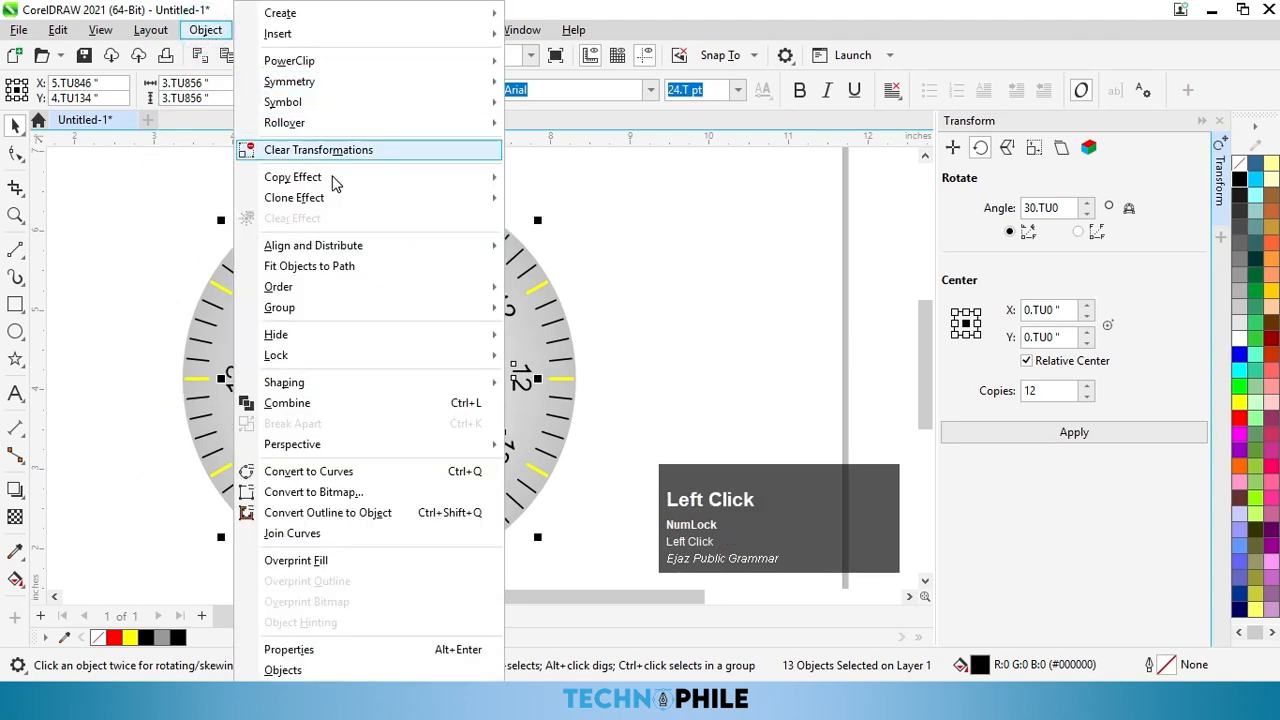
pyautogui.click(300, 150)
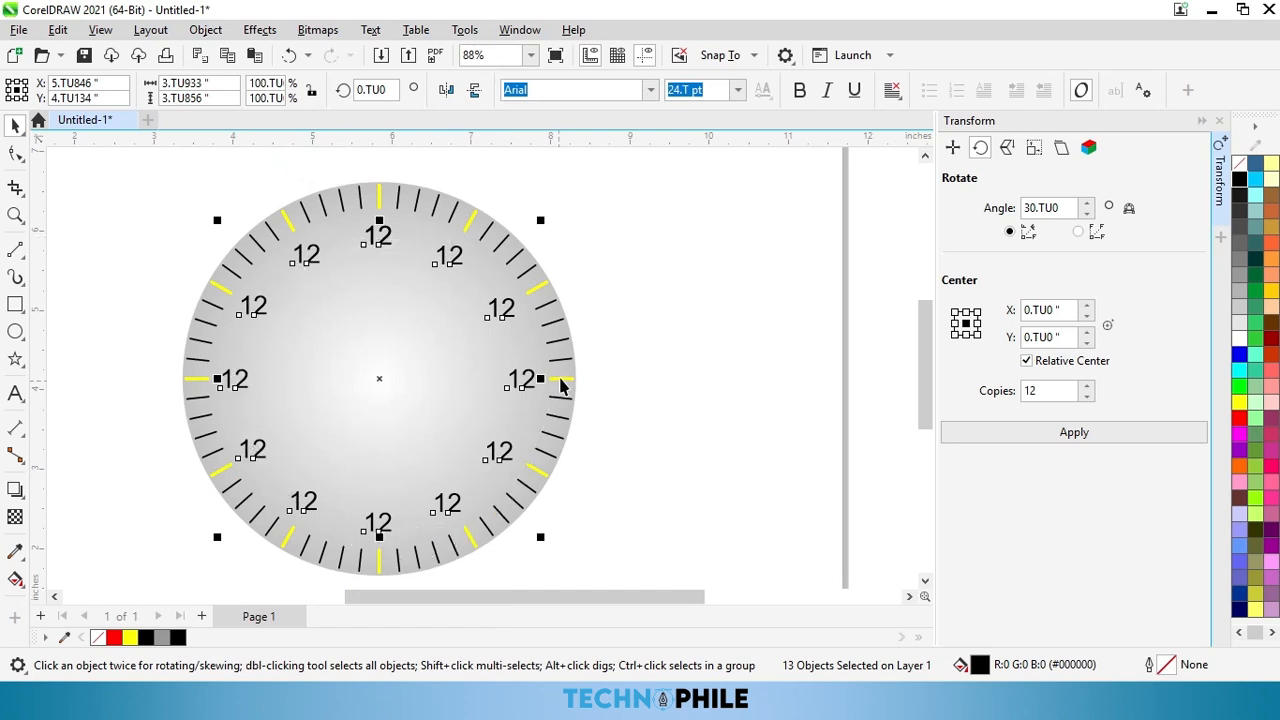
pyautogui.click(620, 296)
# Step: Change the first two "12" texts clockwise after the top one to the hour numbers 1 and 2
pyautogui.click(388, 241)
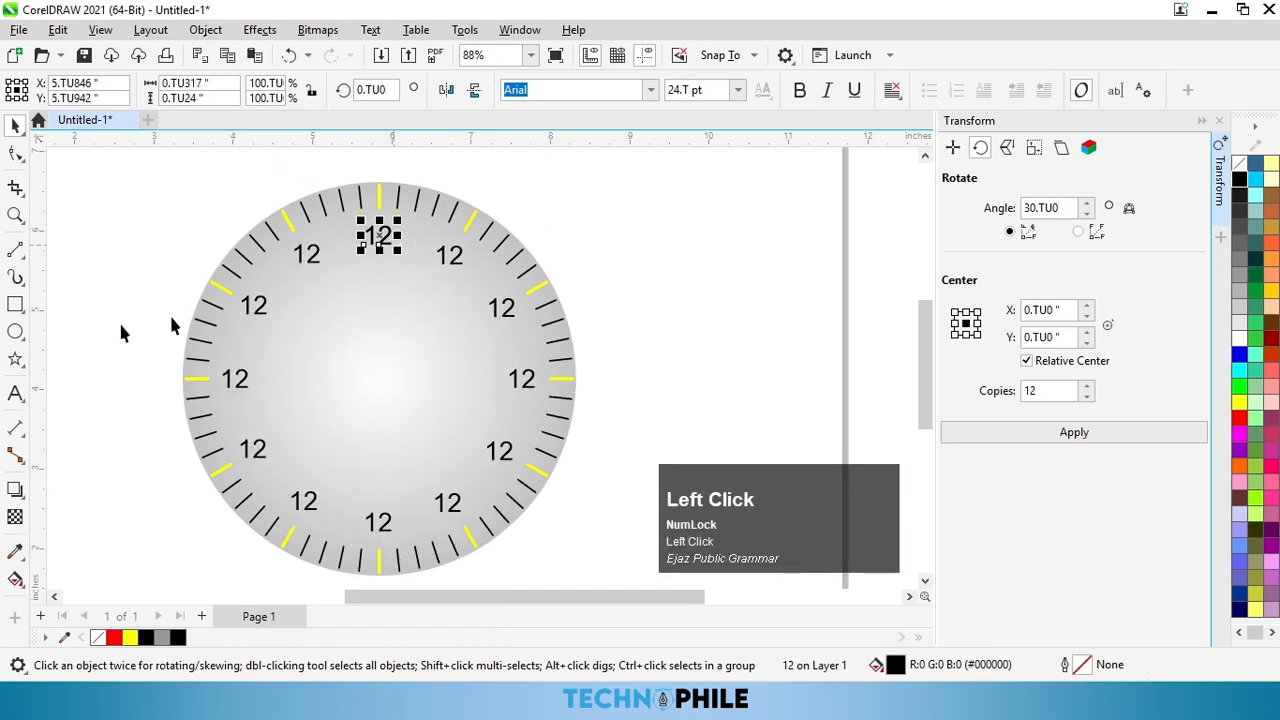
pyautogui.click(16, 396)
pyautogui.click(458, 262)
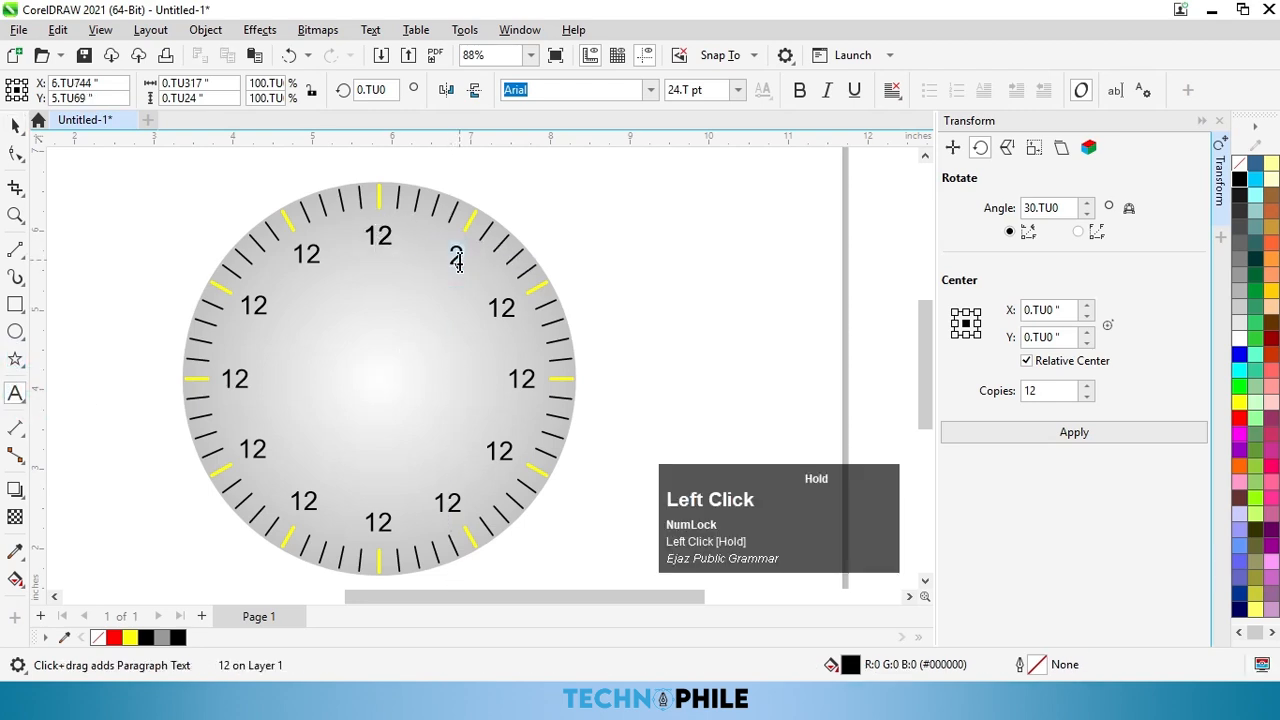
pyautogui.press('BackSpace')
pyautogui.click(497, 303)
pyautogui.press('BackSpace')
# Step: Change the next three "12" texts clockwise after hour 2 to 3, 4 and 5
pyautogui.click(520, 379)
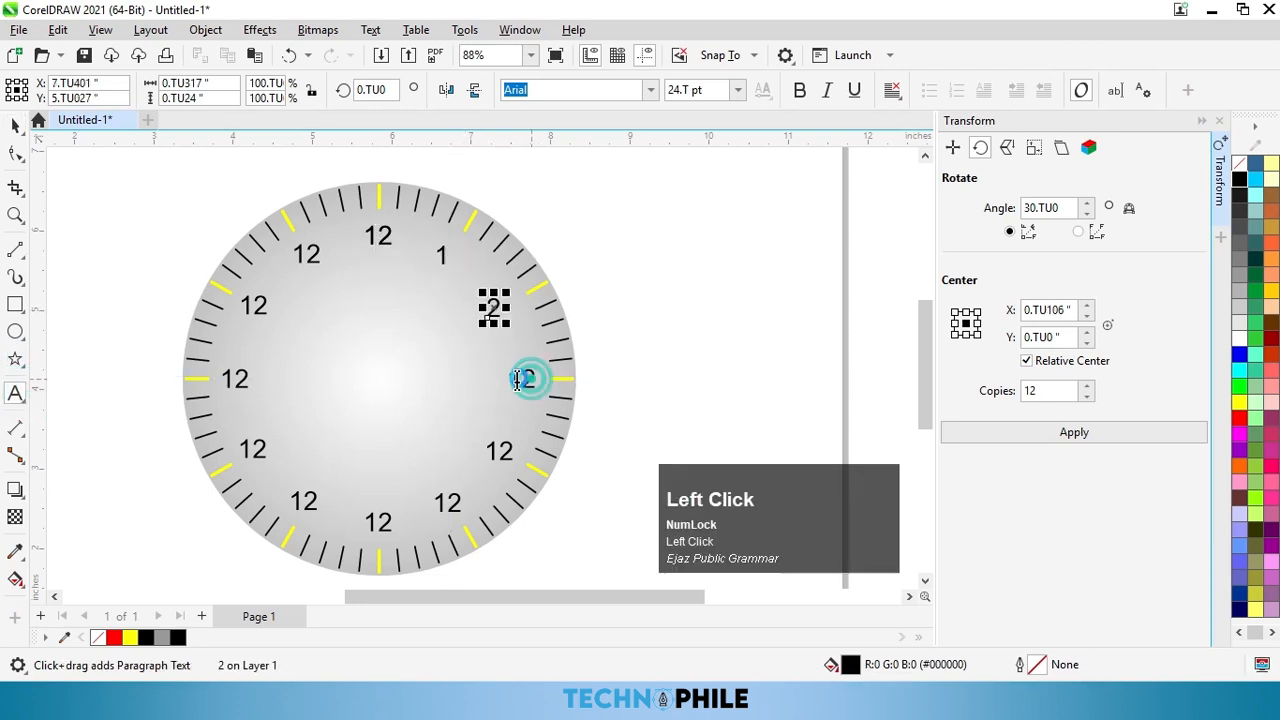
pyautogui.moveTo(517, 380); pyautogui.dragTo(506, 380)
pyautogui.write('3')
pyautogui.moveTo(510, 453); pyautogui.dragTo(484, 452)
pyautogui.write('4')
pyautogui.moveTo(457, 503); pyautogui.dragTo(433, 503)
pyautogui.write('5')
# Step: Change the remaining "12" texts from the dial's bottom up its left half to 6, 7, 8, 9, 10 and 11
pyautogui.moveTo(388, 521); pyautogui.dragTo(291, 503)
pyautogui.write('67')
pyautogui.moveTo(264, 449); pyautogui.dragTo(239, 449)
pyautogui.write('8')
pyautogui.moveTo(248, 379); pyautogui.dragTo(222, 379)
pyautogui.write('9')
pyautogui.moveTo(264, 305); pyautogui.dragTo(240, 307)
pyautogui.write('10')
pyautogui.moveTo(316, 254); pyautogui.dragTo(297, 256)
pyautogui.write('11')
pyautogui.click(18, 125)
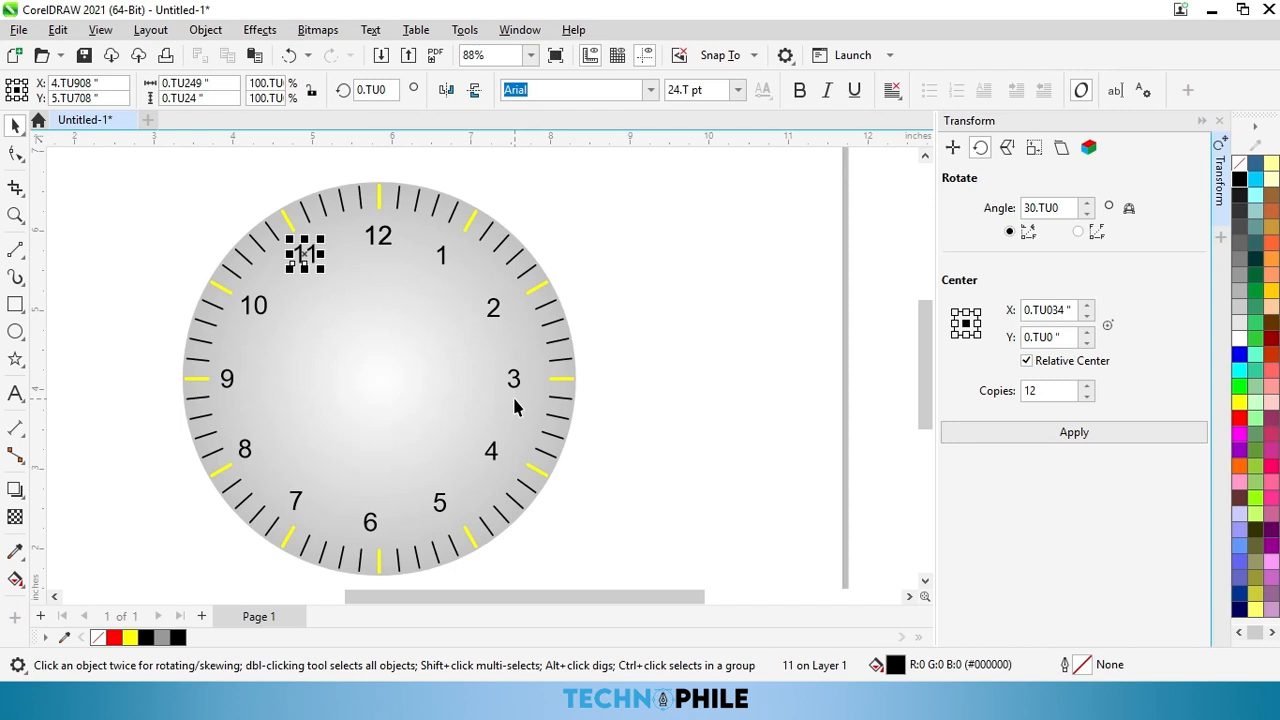
# Step: Nudge the hour numbers 3 and 2 outward toward their yellow marks
pyautogui.click(515, 398)
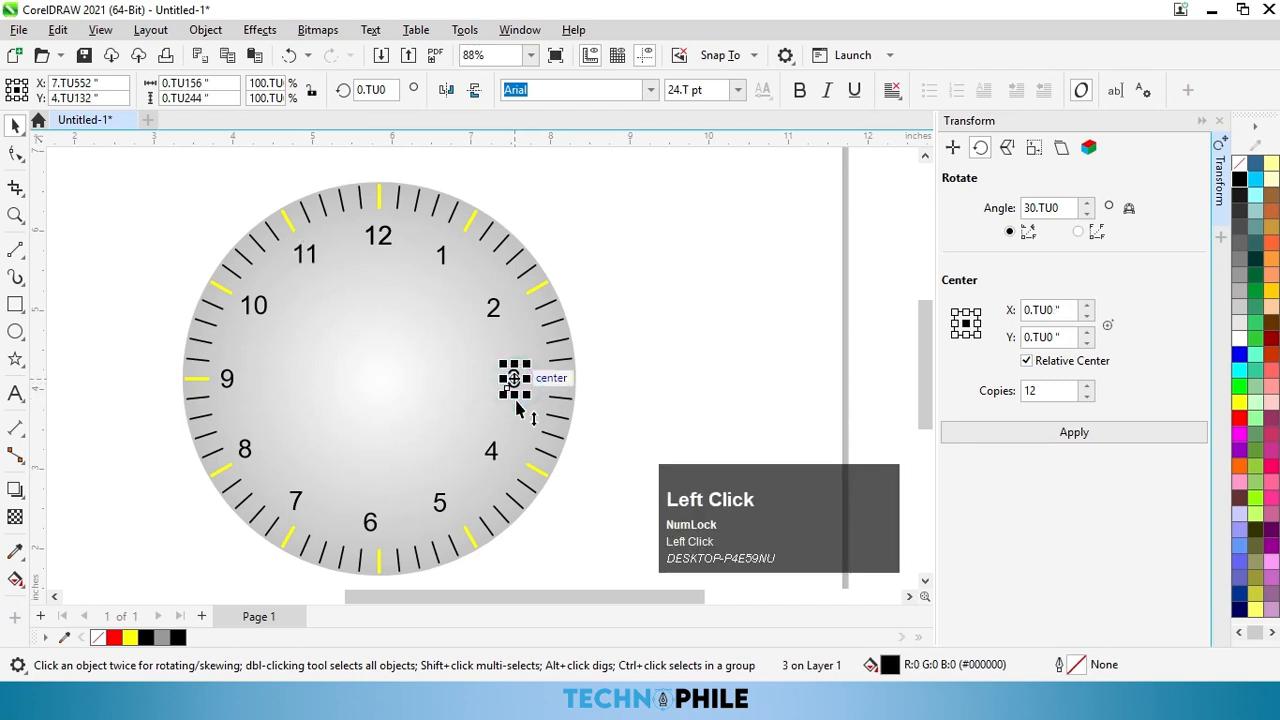
pyautogui.press('Right')
pyautogui.press('Right')
pyautogui.press('Right')
pyautogui.click(493, 307)
pyautogui.press('Right')
pyautogui.press('Right')
pyautogui.press('Right')
pyautogui.press('Up')
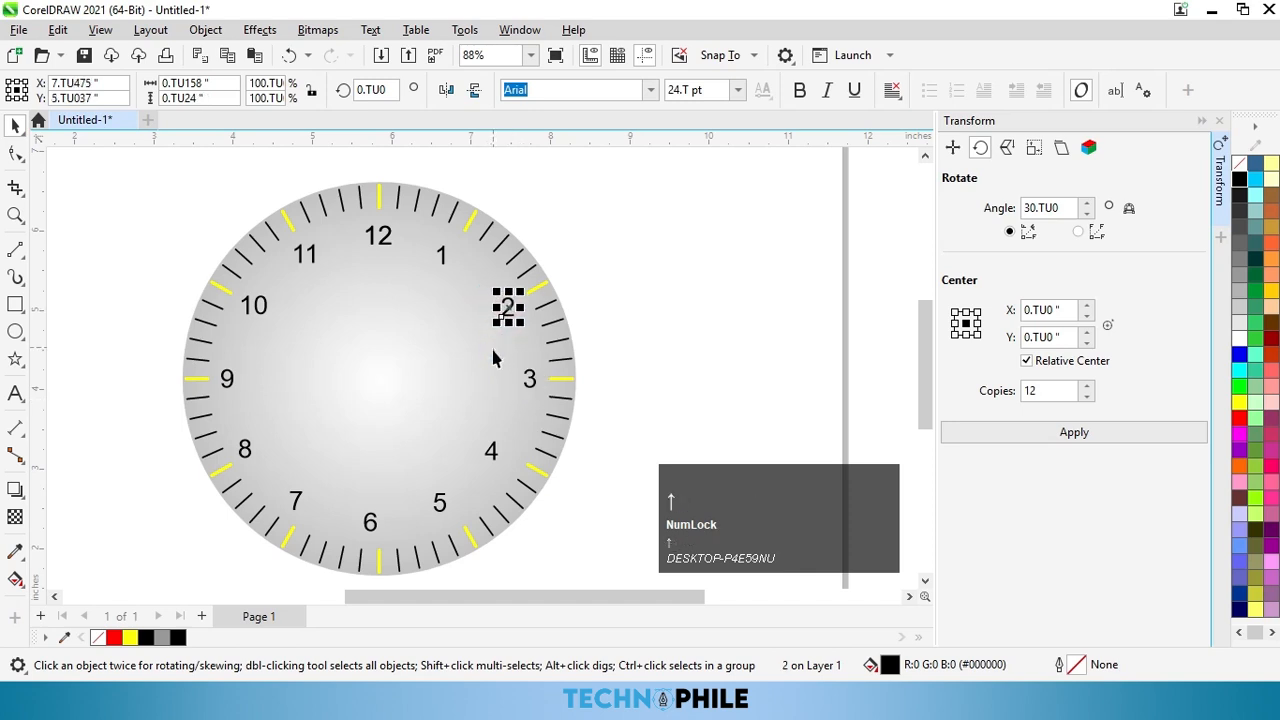
# Step: Nudge the hour numbers 4 and 5 right and slightly down toward their yellow marks
pyautogui.click(492, 455)
pyautogui.press('Right')
pyautogui.press('Right')
pyautogui.press('Right')
pyautogui.press('Down')
pyautogui.click(440, 503)
pyautogui.press('Right')
pyautogui.press('Right')
pyautogui.press('Down')
# Step: Nudge the 6 right and down to align with its yellow mark, and shift the 1 slightly right
pyautogui.click(371, 523)
pyautogui.press('Right')
pyautogui.press('Right')
pyautogui.press('Down')
pyautogui.press('Down')
pyautogui.click(442, 256)
pyautogui.press('Right')
pyautogui.click(257, 304)
pyautogui.scroll(-1, 448, 440)
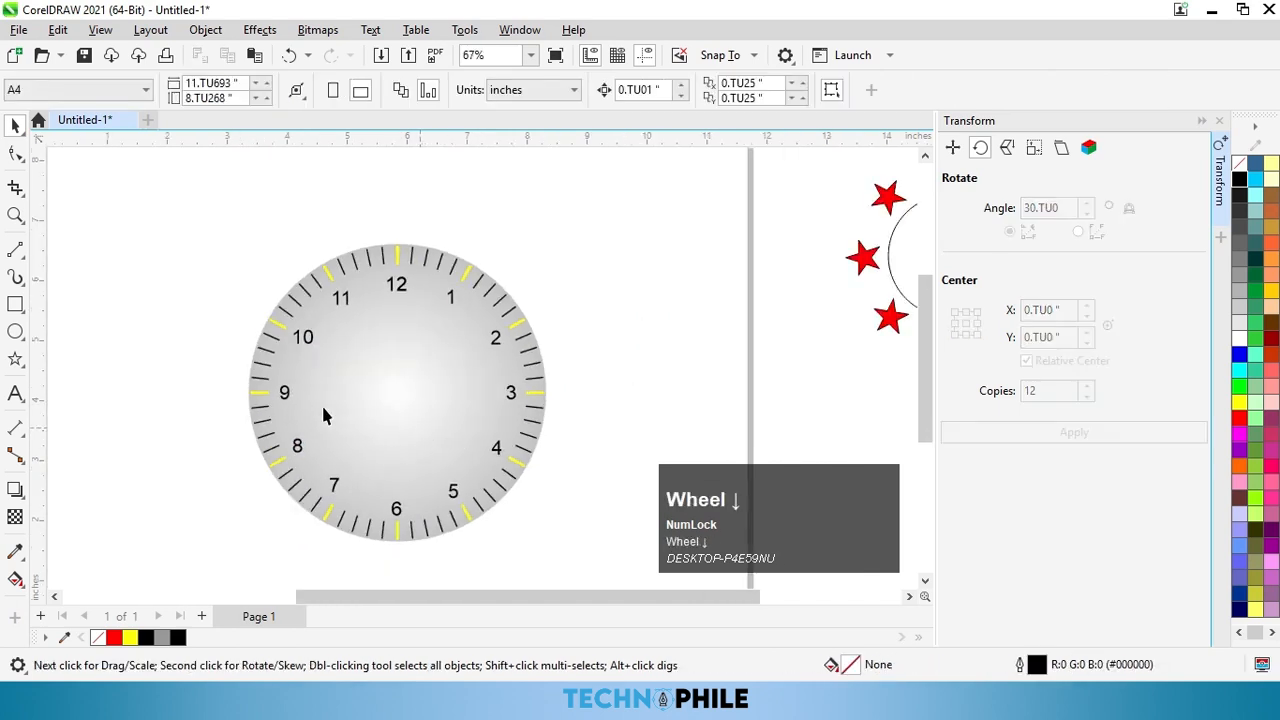
# Step: Draw a small circle, center it on the page, shrink it to about 0.22 in and fill it black
pyautogui.click(15, 331)
pyautogui.moveTo(139, 328); pyautogui.dragTo(160, 348)
pyautogui.press('p')
pyautogui.scroll(1, 400, 394)
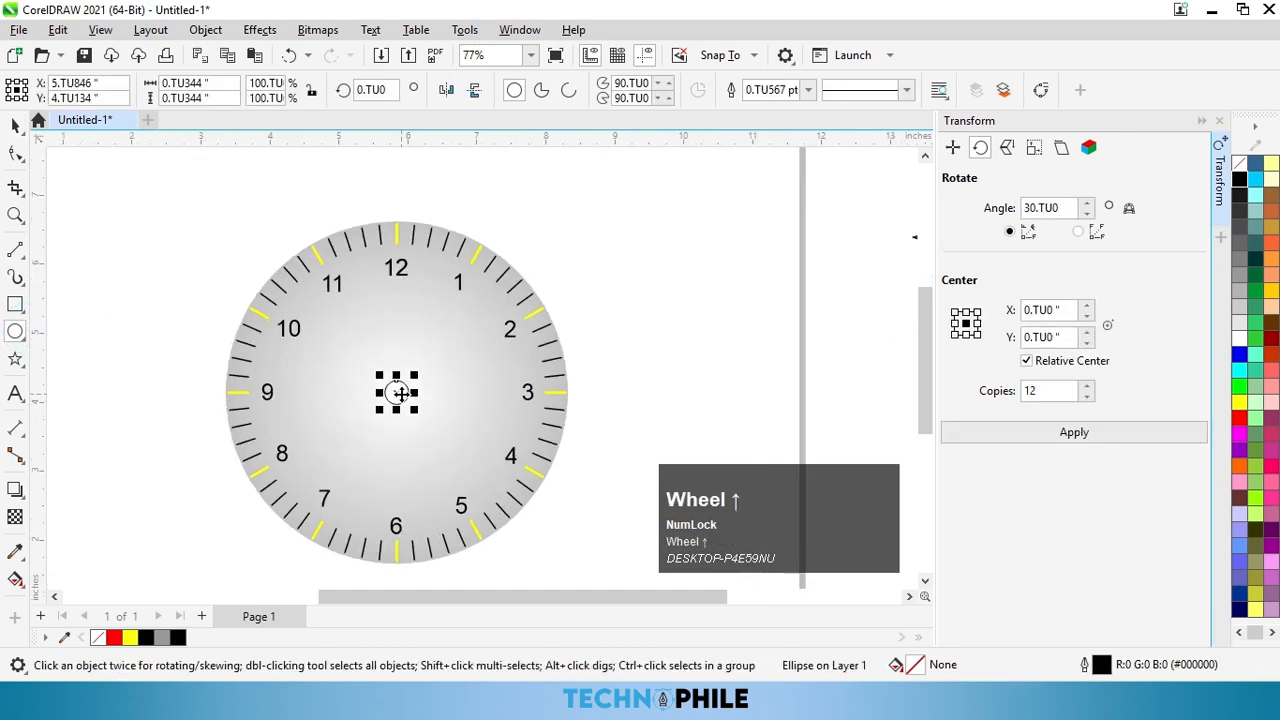
pyautogui.scroll(1, 400, 394)
pyautogui.moveTo(417, 413); pyautogui.dragTo(419, 437)
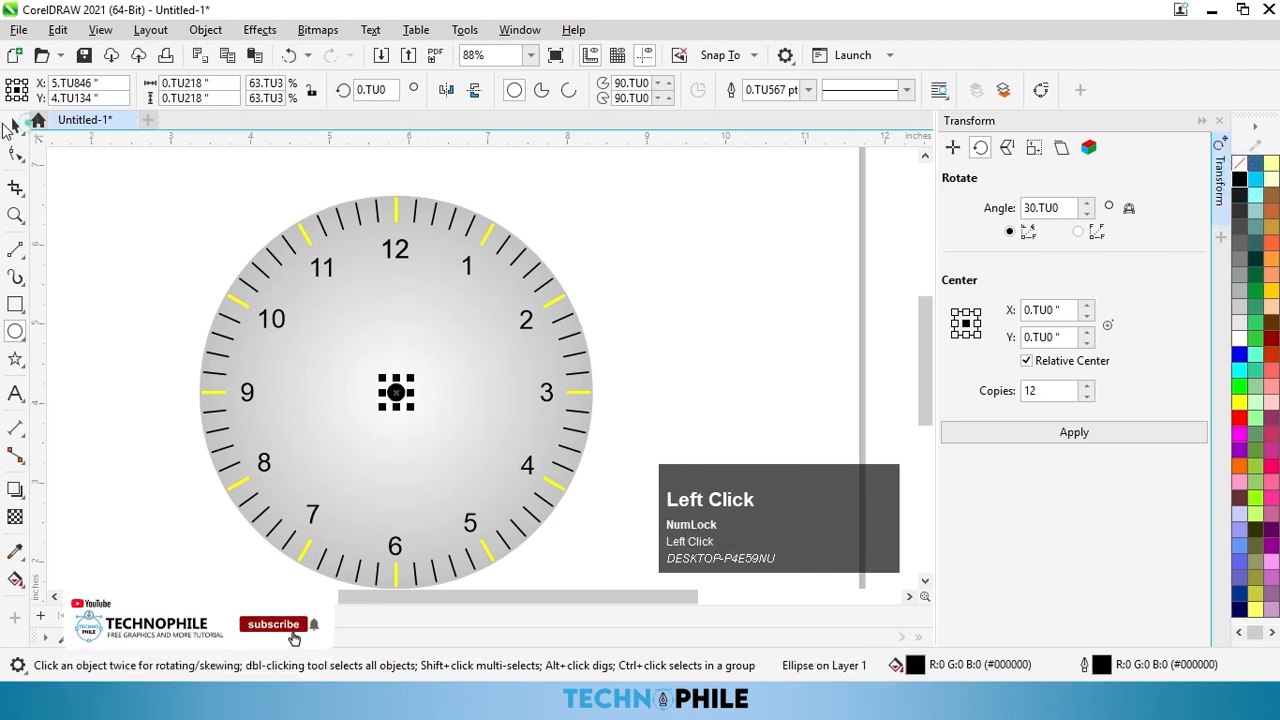
# Step: Draw a diagonal hand through the center circle, about 1.27 in wide and 1.29 in high, with a 3 pt outline
pyautogui.click(15, 249)
pyautogui.moveTo(428, 424); pyautogui.dragTo(329, 320)
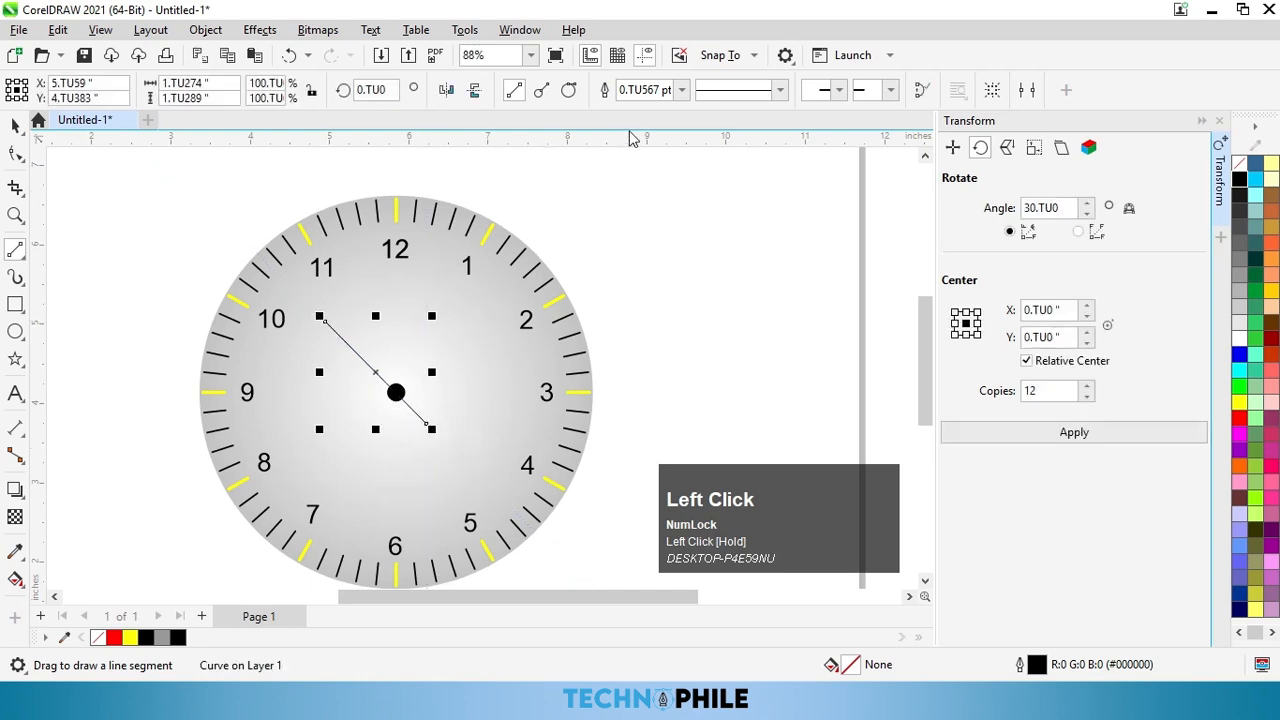
pyautogui.click(681, 90)
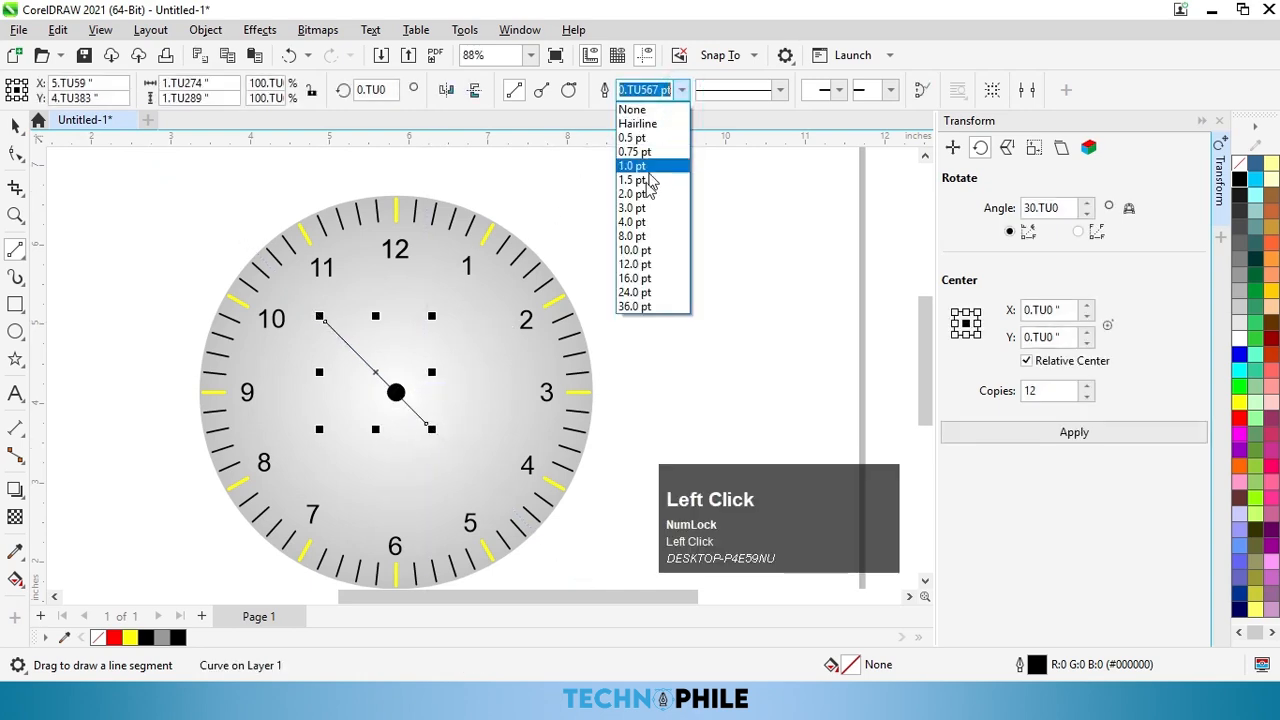
pyautogui.click(640, 207)
pyautogui.click(16, 126)
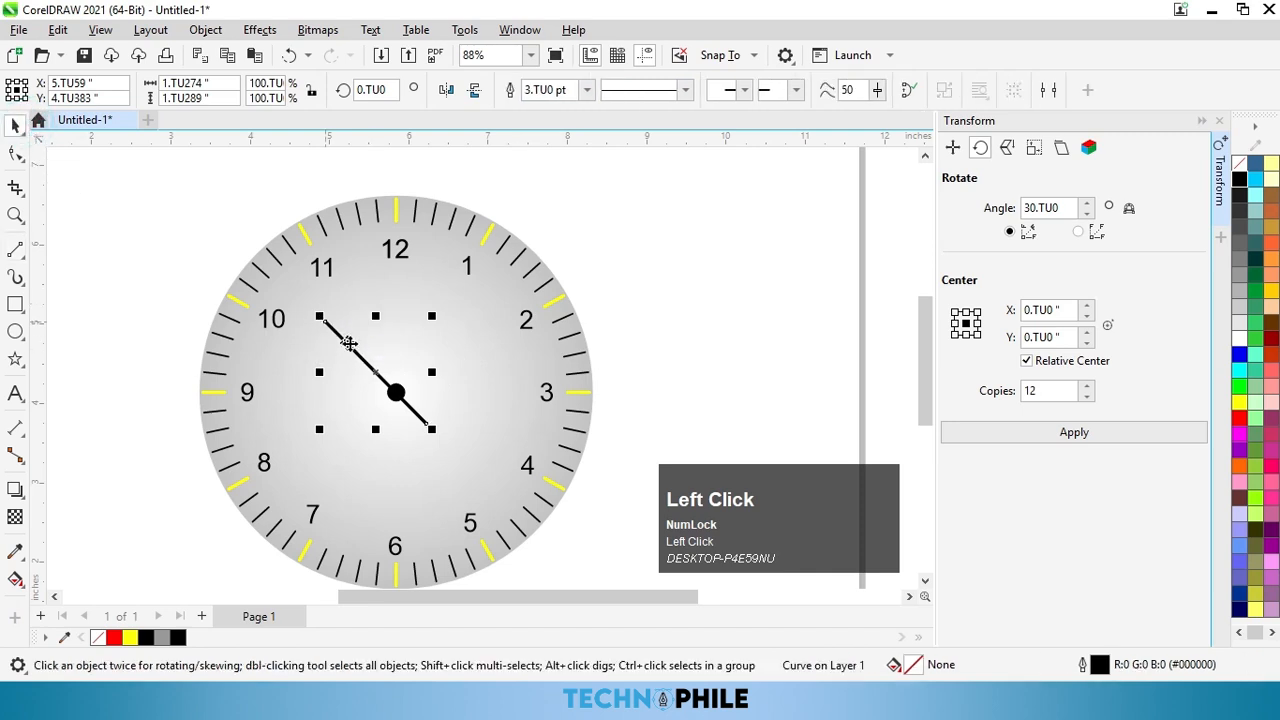
# Step: Shift the hand toward 10 and 11, then rotate a copy of it about 69° around the center circle toward 8
pyautogui.moveTo(368, 362); pyautogui.dragTo(369, 366)
pyautogui.click(370, 365)
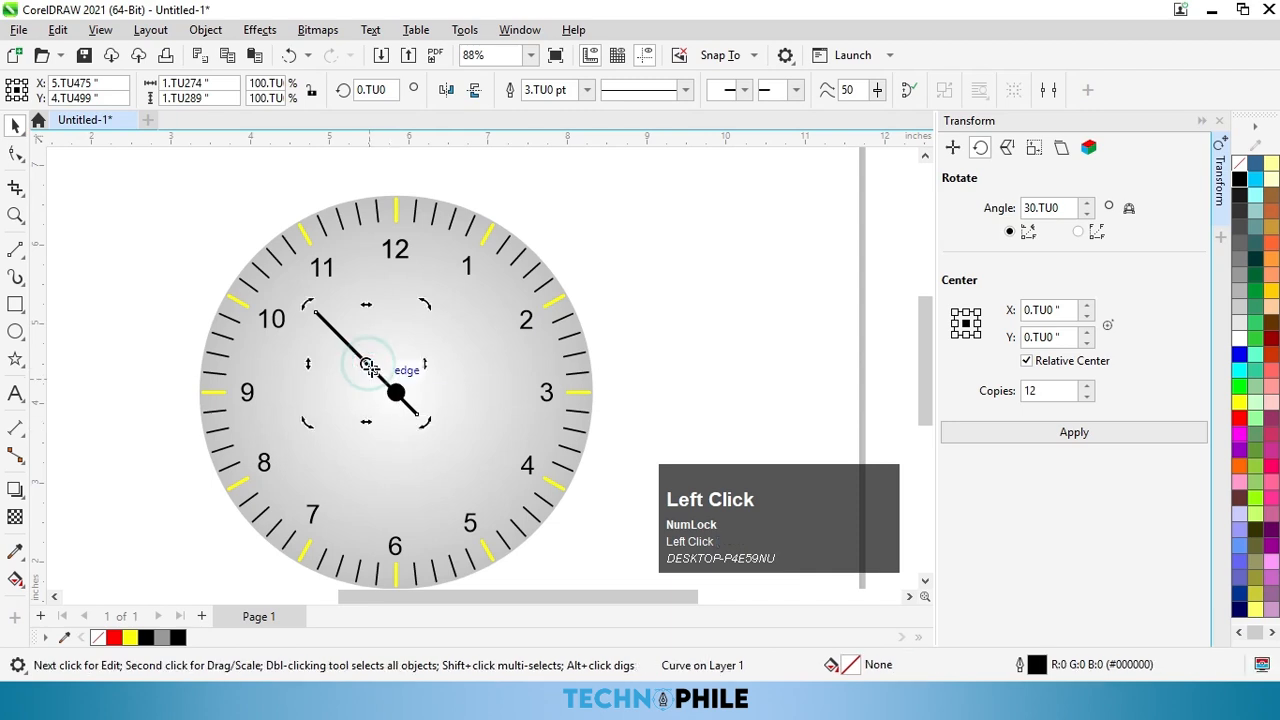
pyautogui.moveTo(425, 305); pyautogui.dragTo(350, 362)
pyautogui.rightClick(350, 362)
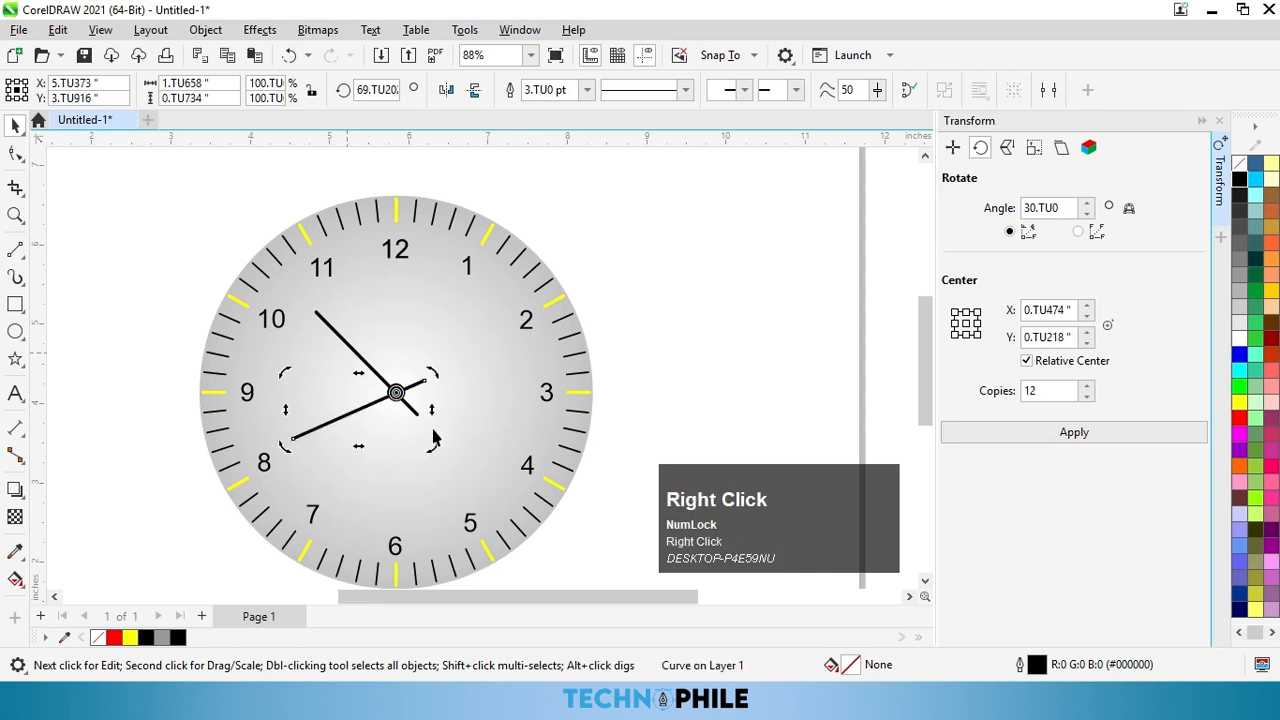
# Step: Give the copied hand a red outline and order it behind the black center circle
pyautogui.rightClick(1233, 428)
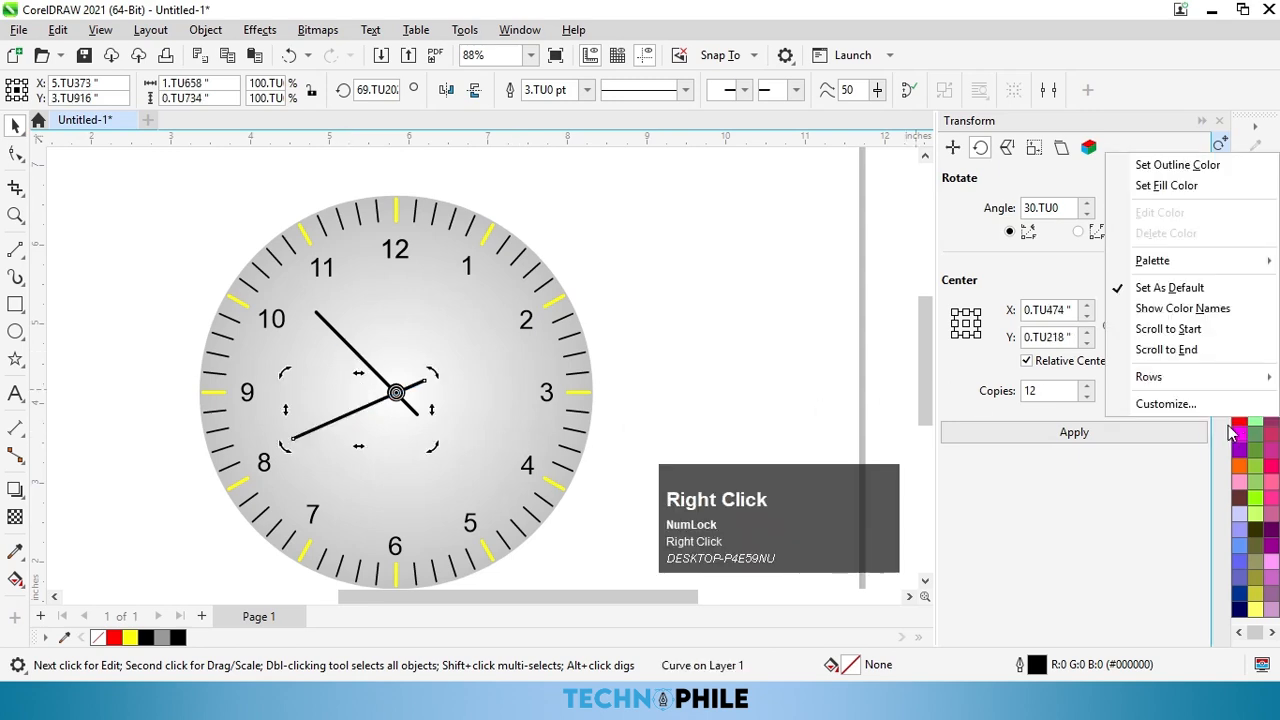
pyautogui.click(1169, 164)
pyautogui.click(771, 317)
pyautogui.scroll(-2, 458, 381)
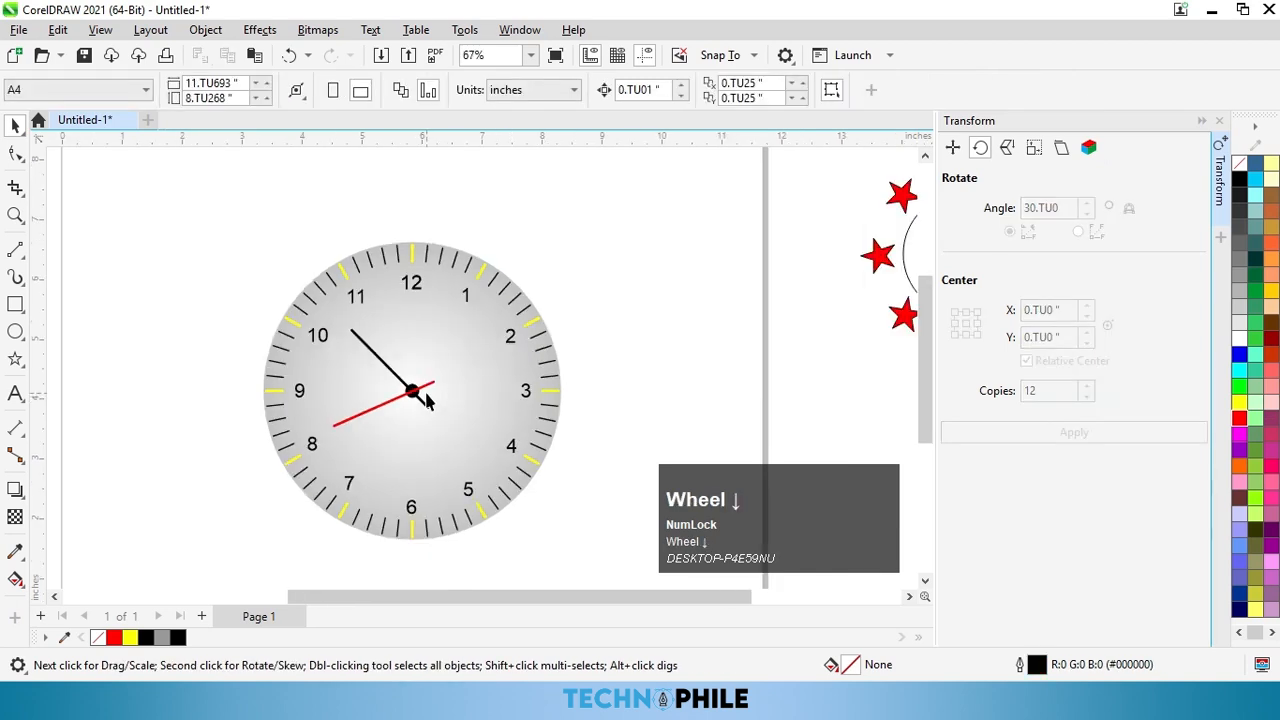
pyautogui.scroll(5, 424, 400)
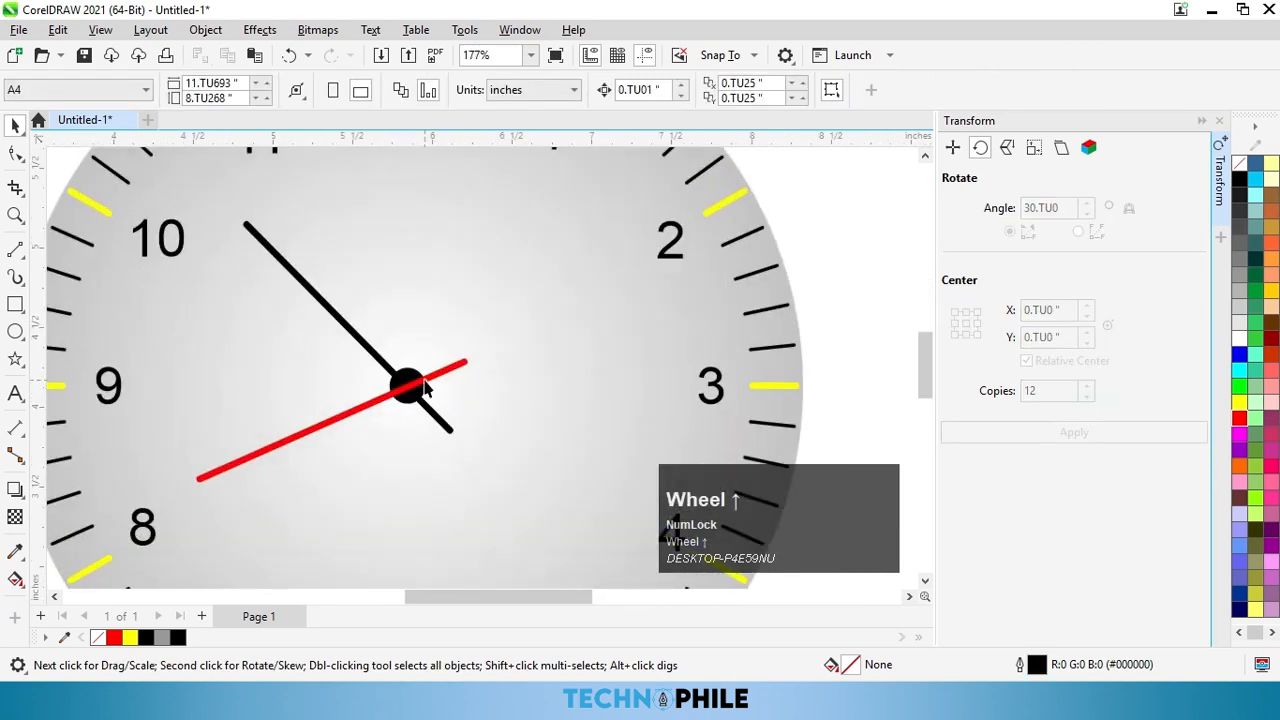
pyautogui.click(425, 388)
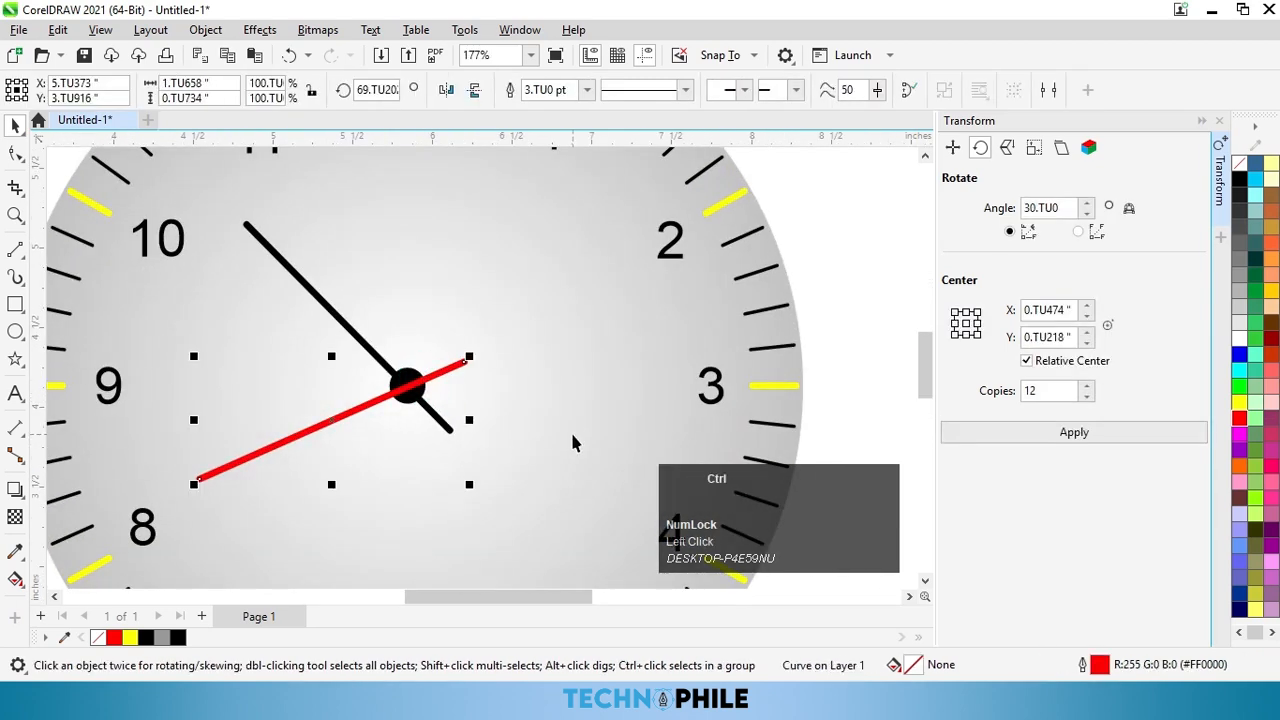
pyautogui.hotkey('ctrl', 'pagedown')
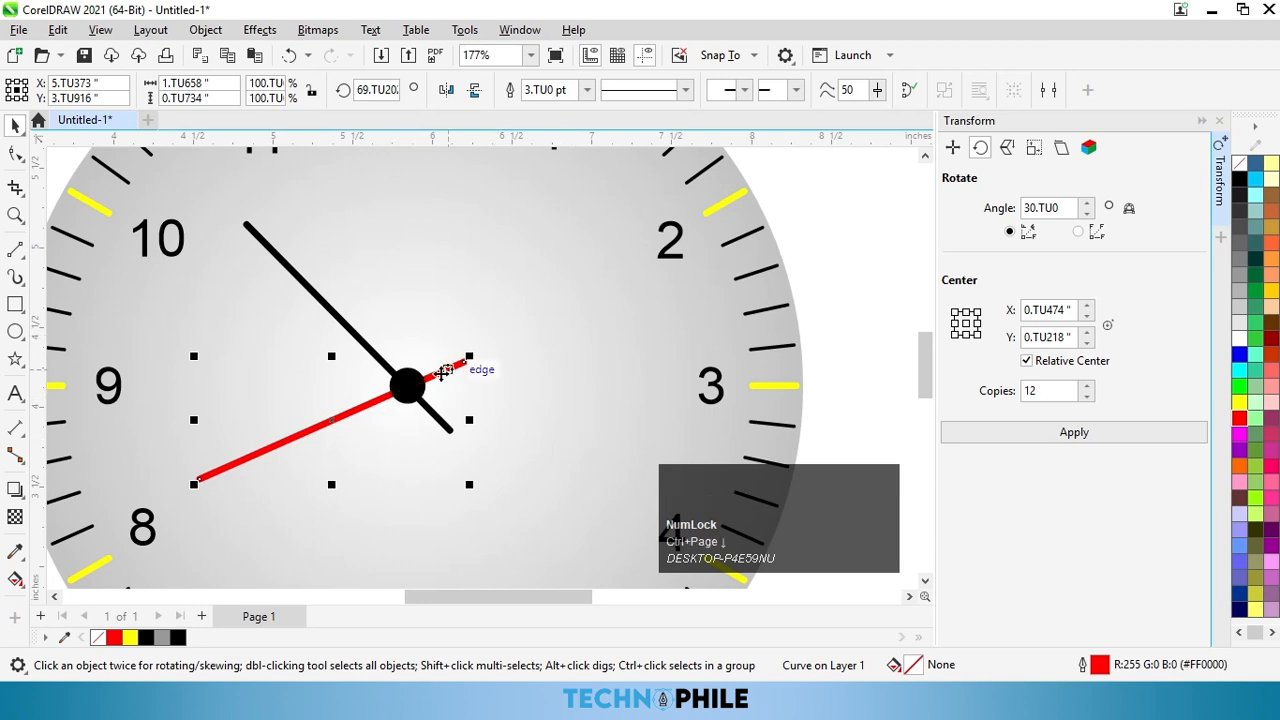
# Step: Make a concentric enlarged copy of the dial circle about 5.13 in across and order it behind the rest of the clock
pyautogui.scroll(-5, 443, 372)
pyautogui.click(328, 400)
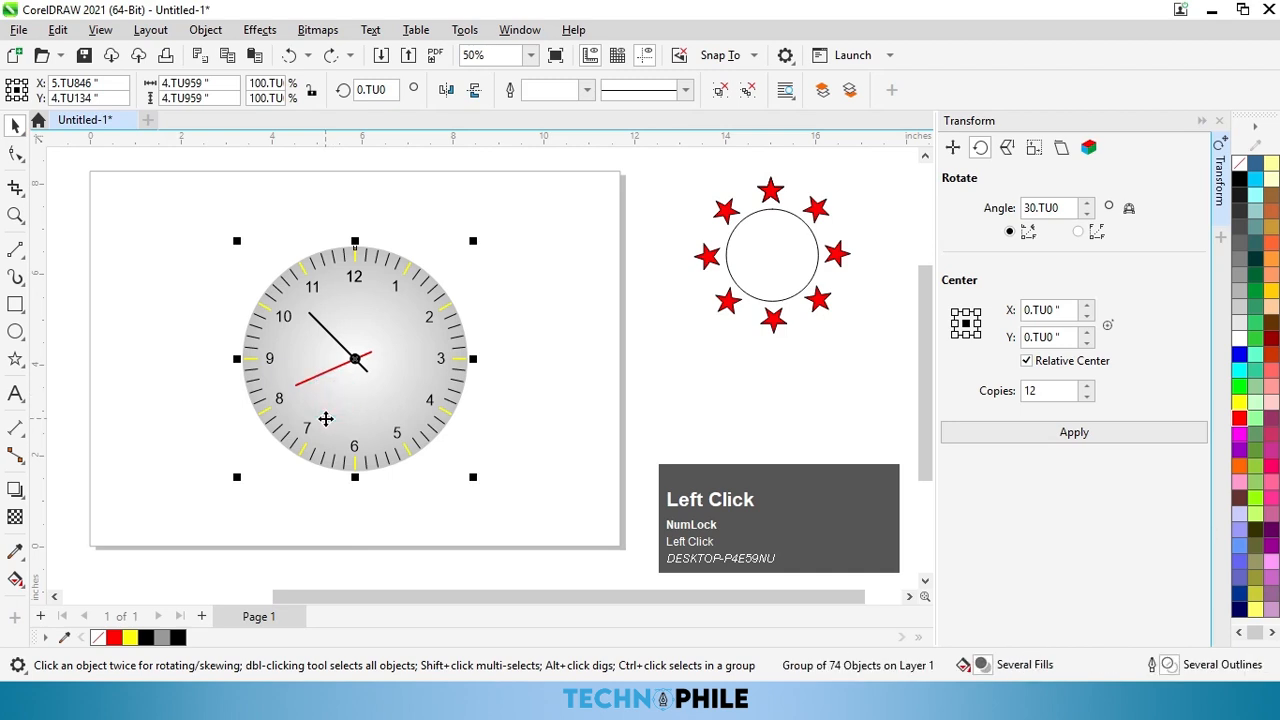
pyautogui.click(400, 523)
pyautogui.click(355, 405)
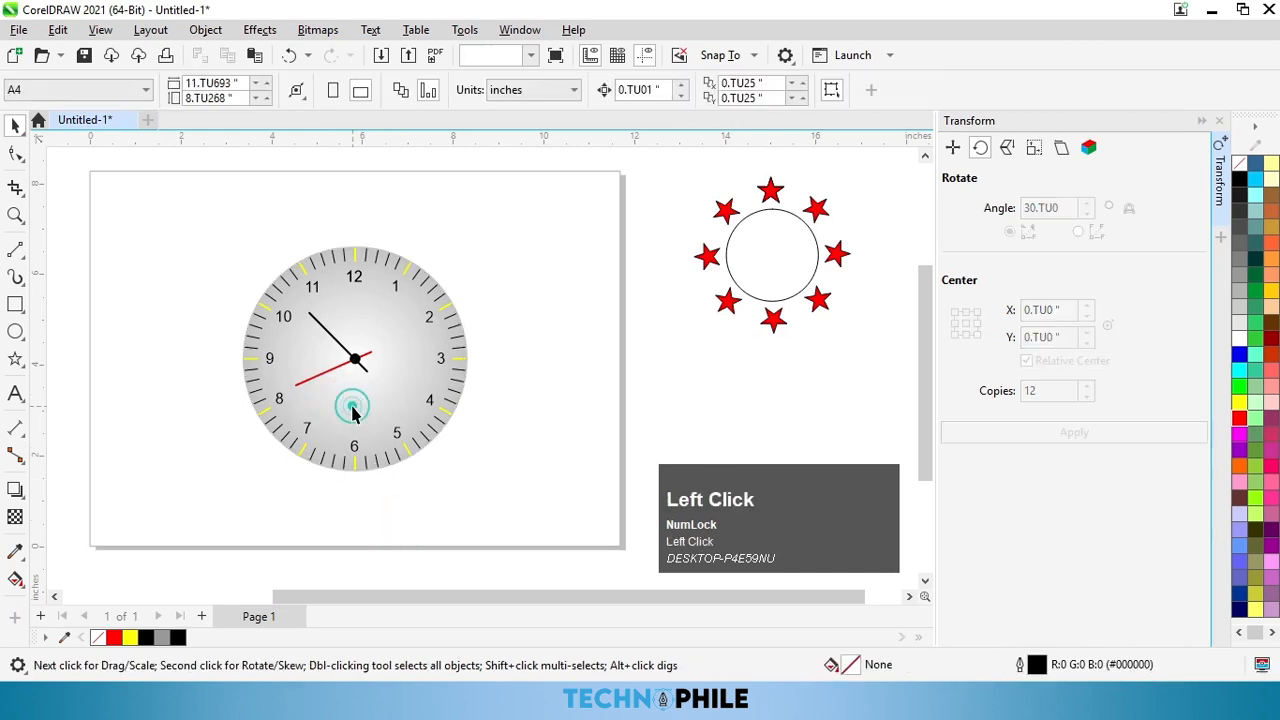
pyautogui.moveTo(473, 477); pyautogui.dragTo(491, 505)
pyautogui.rightClick(491, 503)
pyautogui.hotkey('ctrl', 'pagedown')
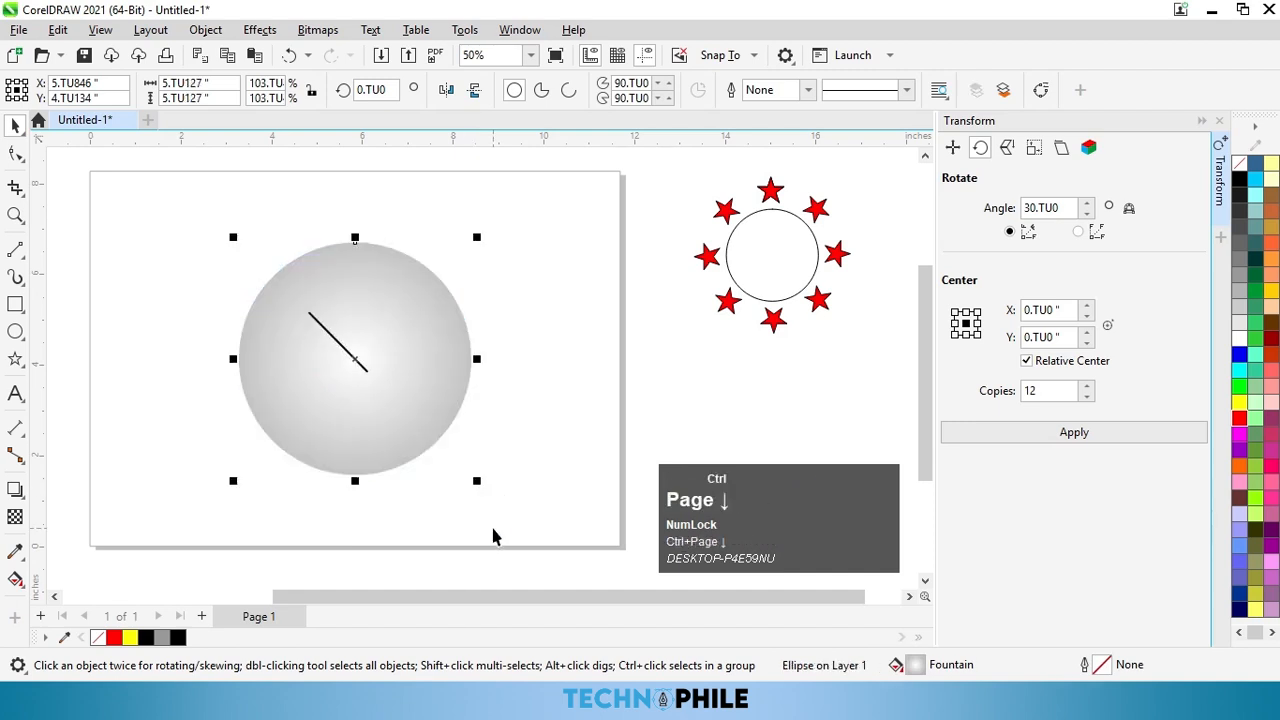
pyautogui.hotkey('ctrl', 'pagedown')
# Step: Switch the enlarged circle's fountain fill to linear, running diagonally from near 11 down to between 4 and 5
pyautogui.click(17, 580)
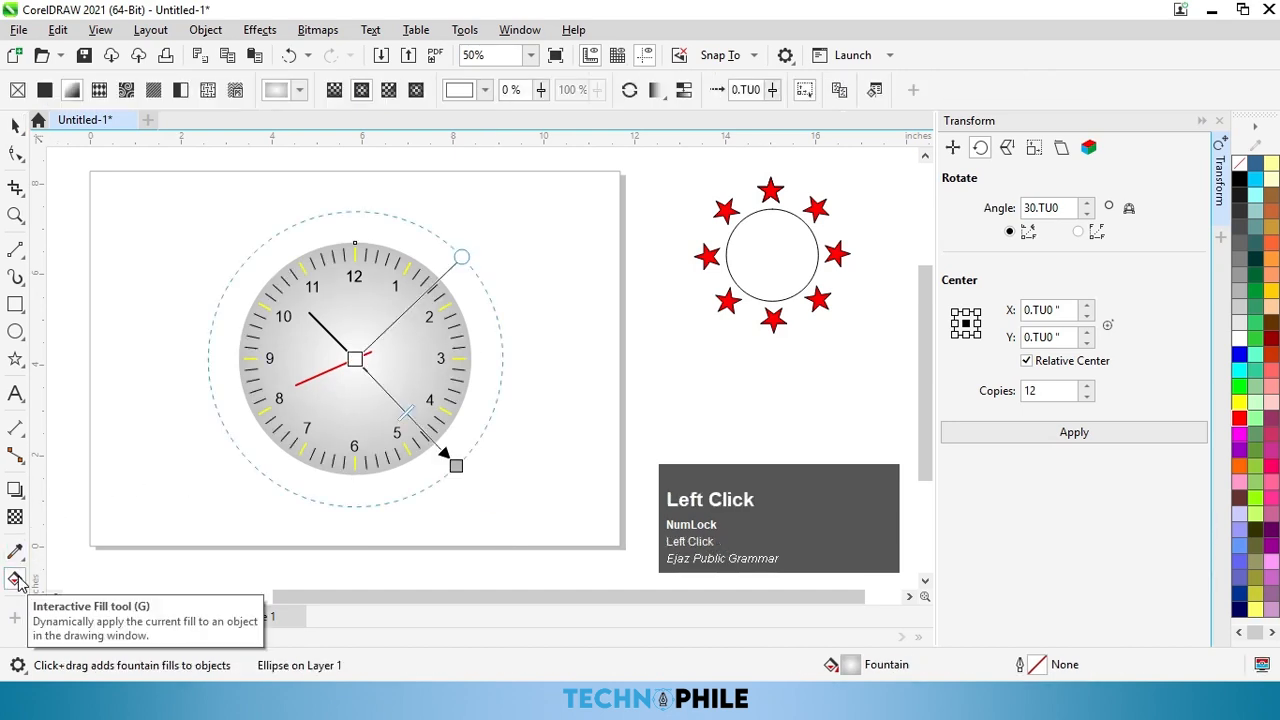
pyautogui.click(335, 92)
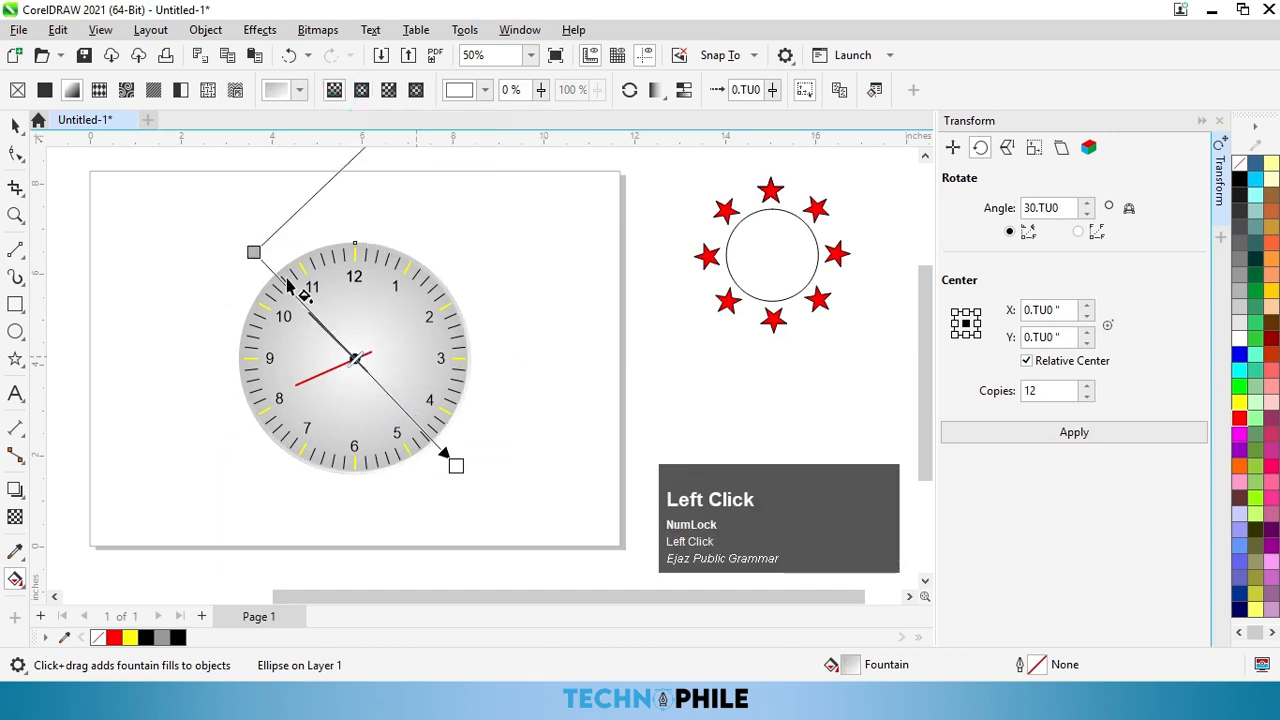
pyautogui.moveTo(255, 253); pyautogui.dragTo(268, 257)
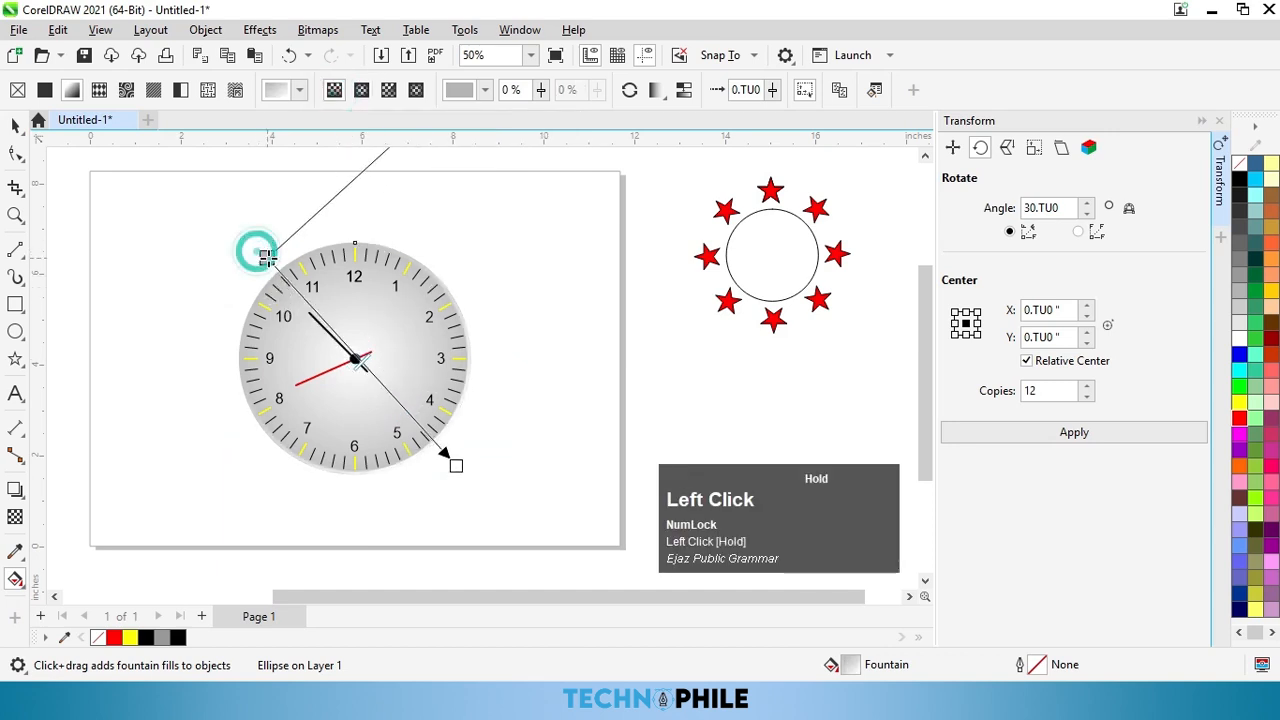
pyautogui.click(456, 465)
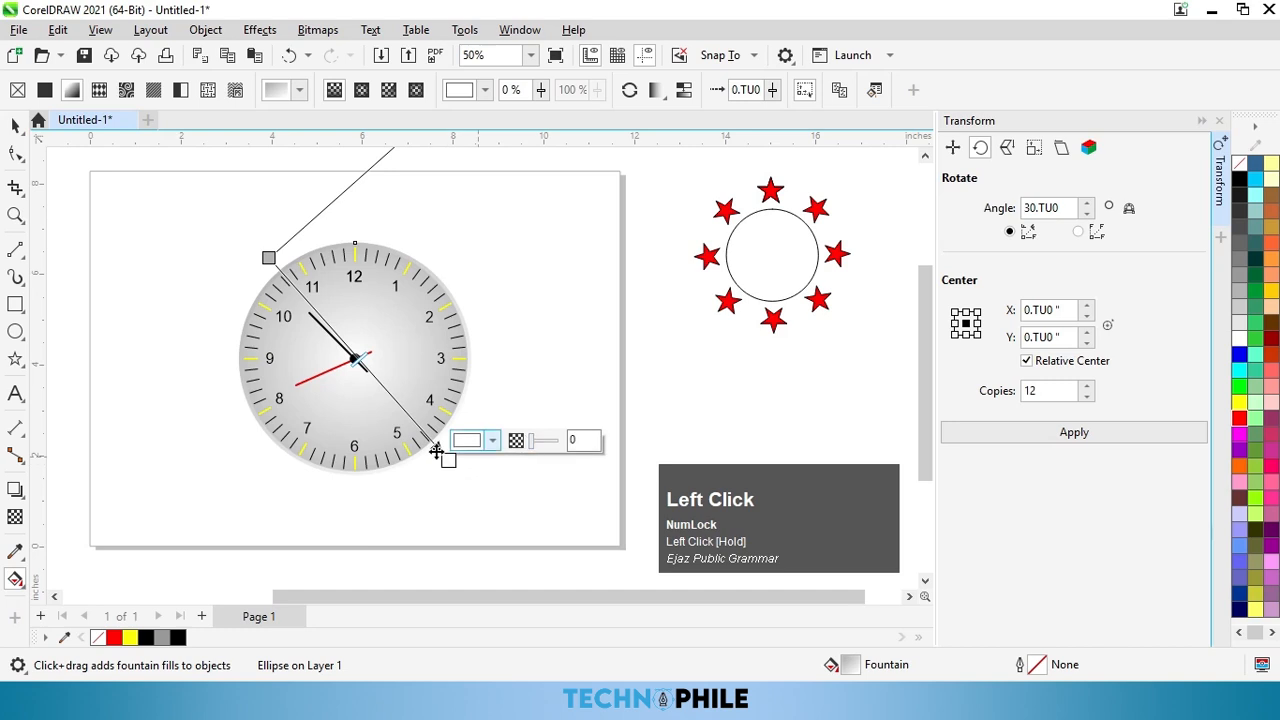
# Step: Set the linear fill's lower-right end to dark gray and its upper-left end to light gray
pyautogui.scroll(3, 350, 360)
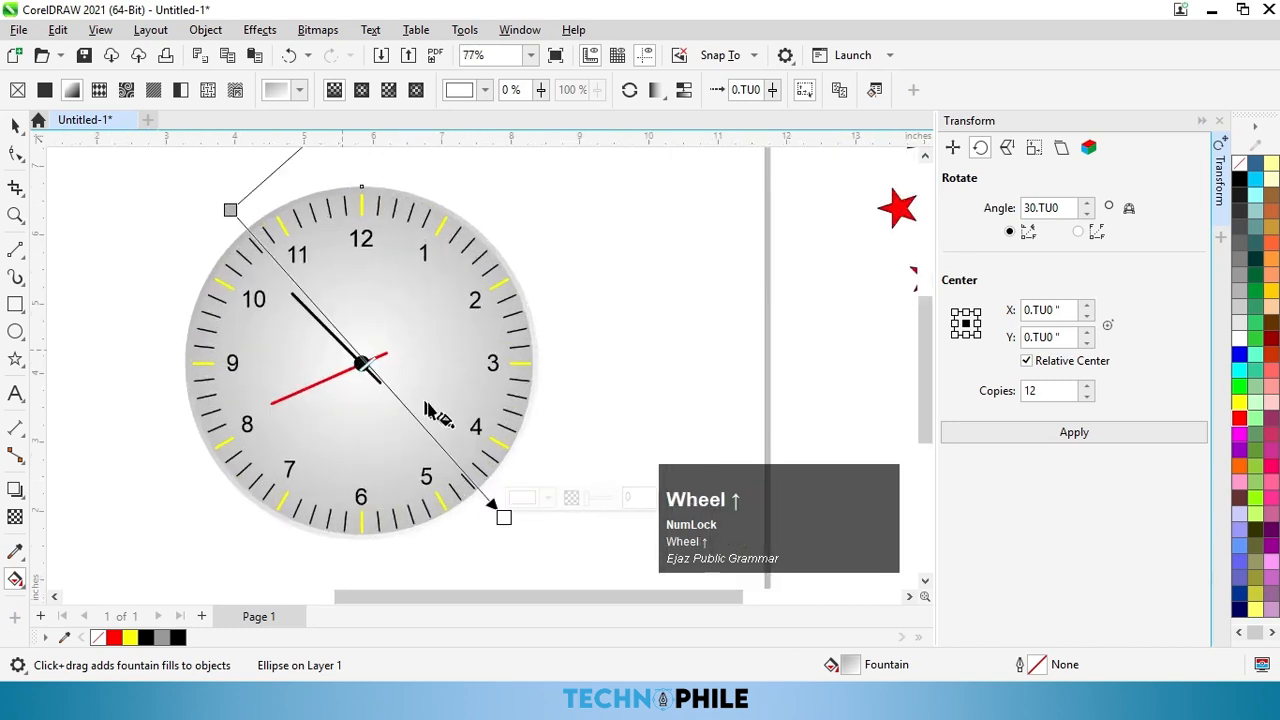
pyautogui.moveTo(1240, 245); pyautogui.dragTo(1240, 245)
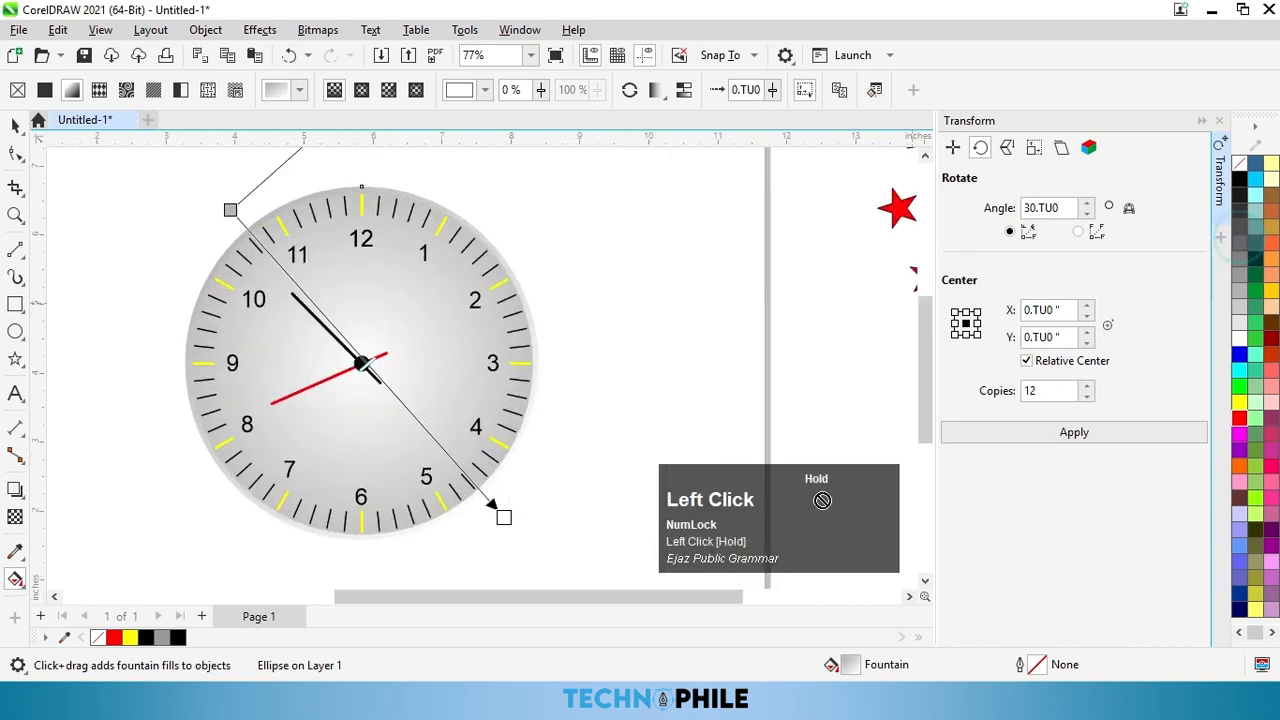
pyautogui.moveTo(503, 545); pyautogui.dragTo(504, 517)
pyautogui.click(508, 518)
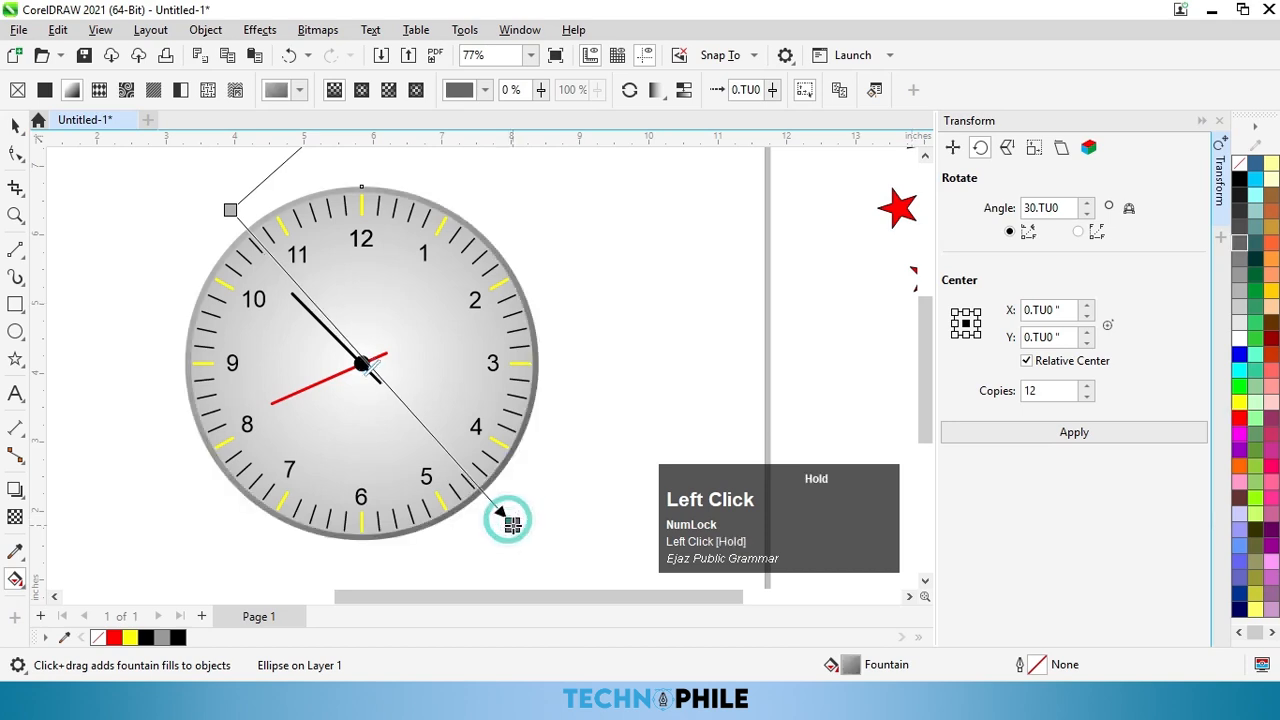
pyautogui.moveTo(1240, 312); pyautogui.dragTo(232, 214)
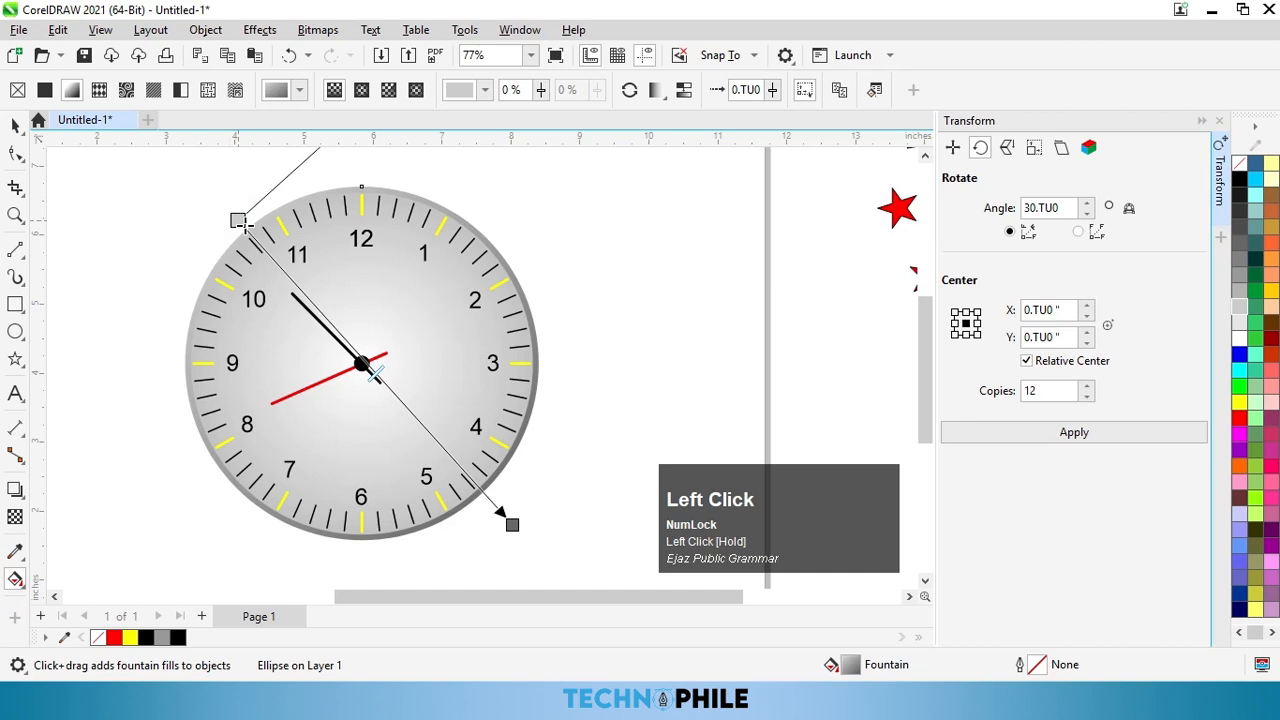
pyautogui.click(13, 126)
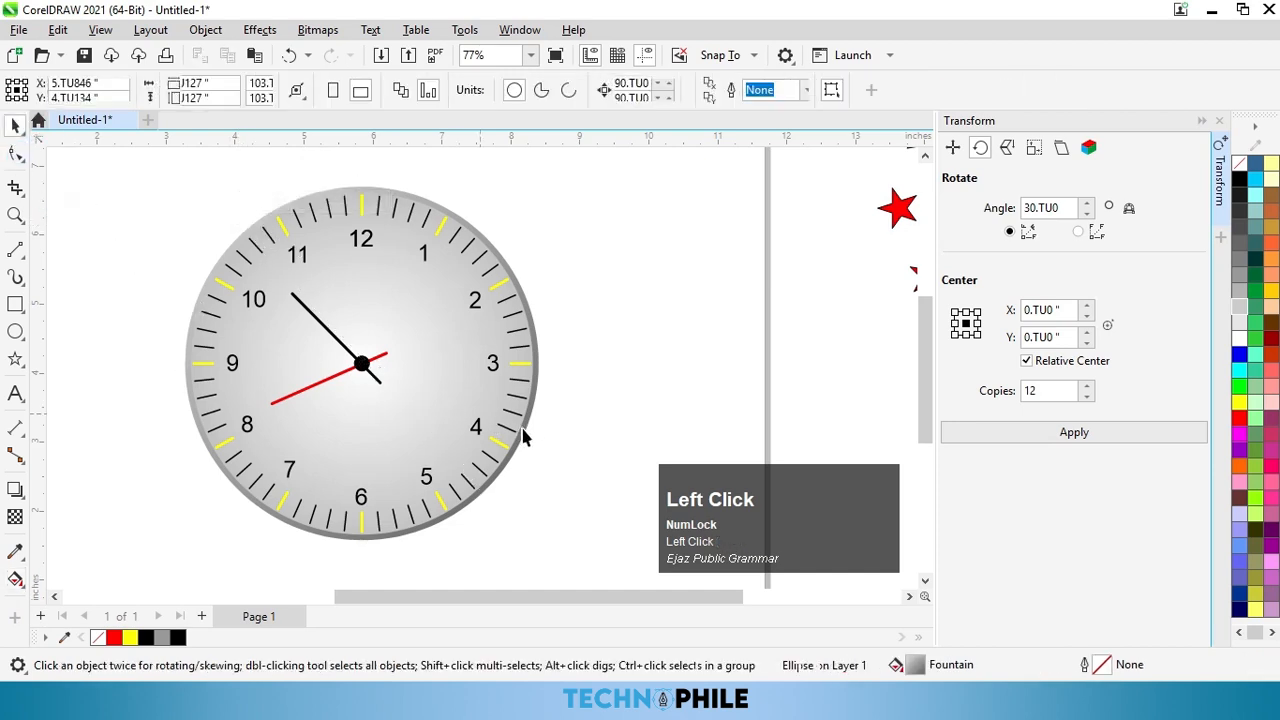
# Step: Make a larger concentric copy of the rim circle about 5.37 in across and order it behind the clock
pyautogui.moveTo(544, 545)
pyautogui.mouseDown()
pyautogui.moveTo(560, 566)
pyautogui.moveTo(536, 539)
pyautogui.mouseUp()
pyautogui.rightClick(560, 566)
pyautogui.hotkey('ctrl', 'pagedown')
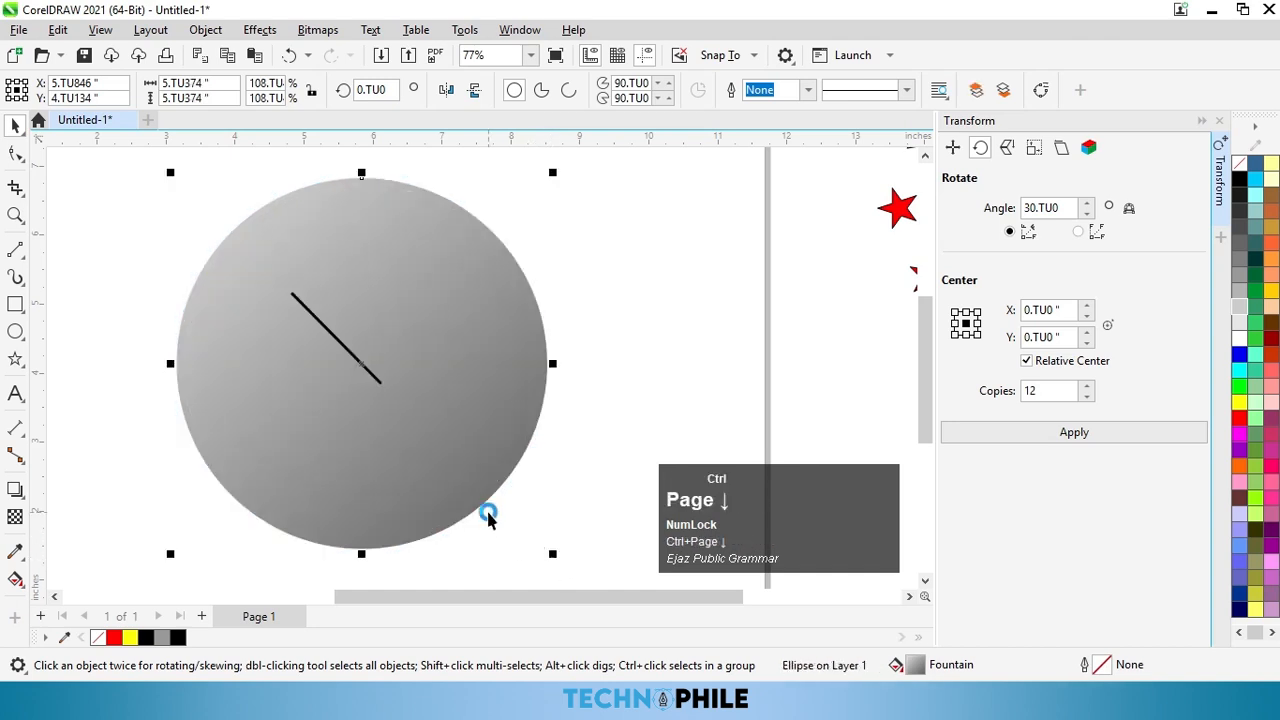
pyautogui.hotkey('ctrl', 'pagedown')
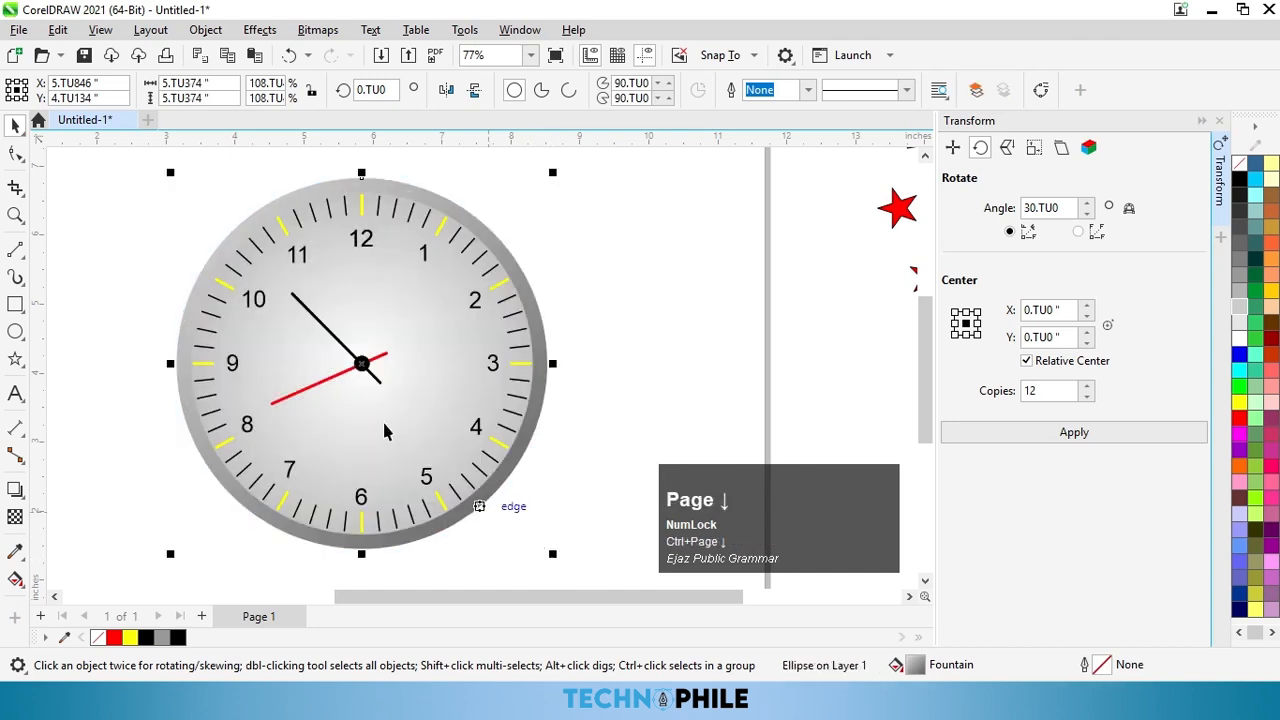
# Step: Reverse the outer rim's linear fill so dark gray starts at the upper left and light gray ends at the lower right
pyautogui.click(15, 579)
pyautogui.moveTo(232, 213)
pyautogui.mouseDown()
pyautogui.moveTo(514, 523)
pyautogui.moveTo(266, 443)
pyautogui.moveTo(171, 291)
pyautogui.moveTo(390, 410)
pyautogui.moveTo(497, 503)
pyautogui.mouseUp()
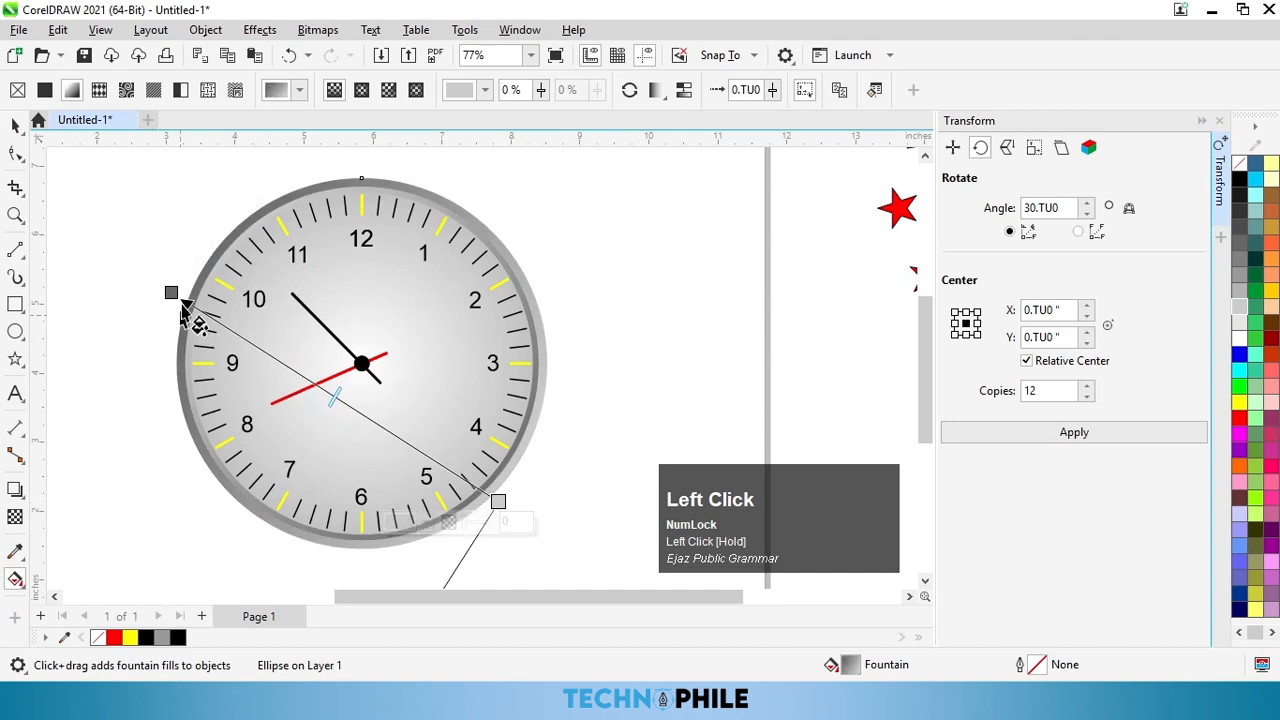
pyautogui.moveTo(171, 292); pyautogui.dragTo(229, 209)
pyautogui.scroll(-1, 325, 353)
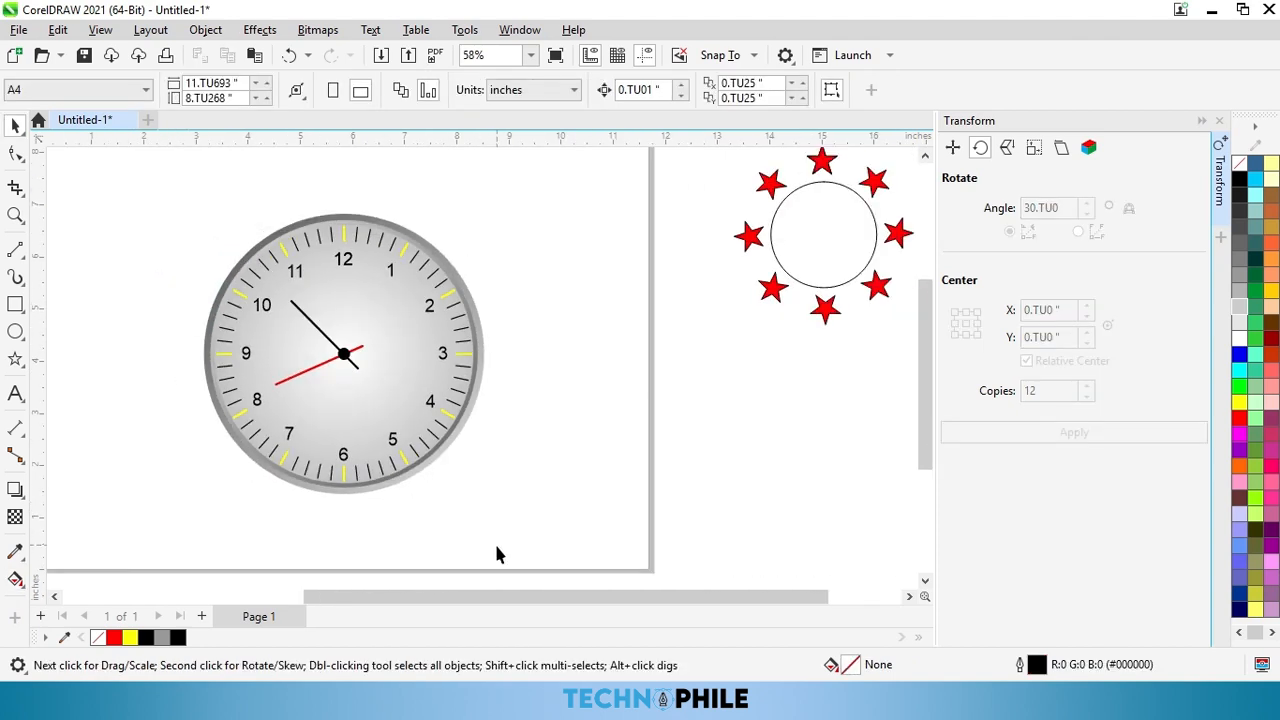
# Step: Group all the clock's objects and move the group off the page to its right side
pyautogui.moveTo(496, 546); pyautogui.dragTo(268, 288)
pyautogui.moveTo(167, 193); pyautogui.dragTo(170, 195)
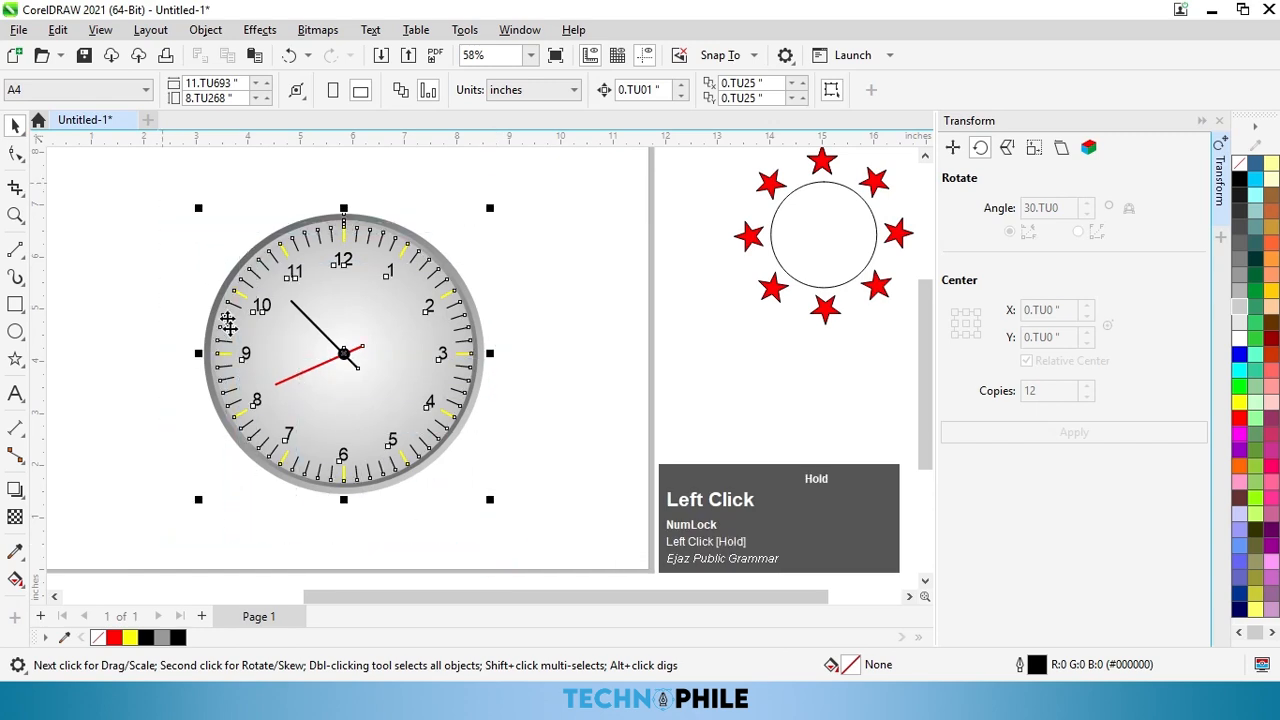
pyautogui.hotkey('ctrl', 'g')
pyautogui.moveTo(348, 381); pyautogui.dragTo(768, 421)
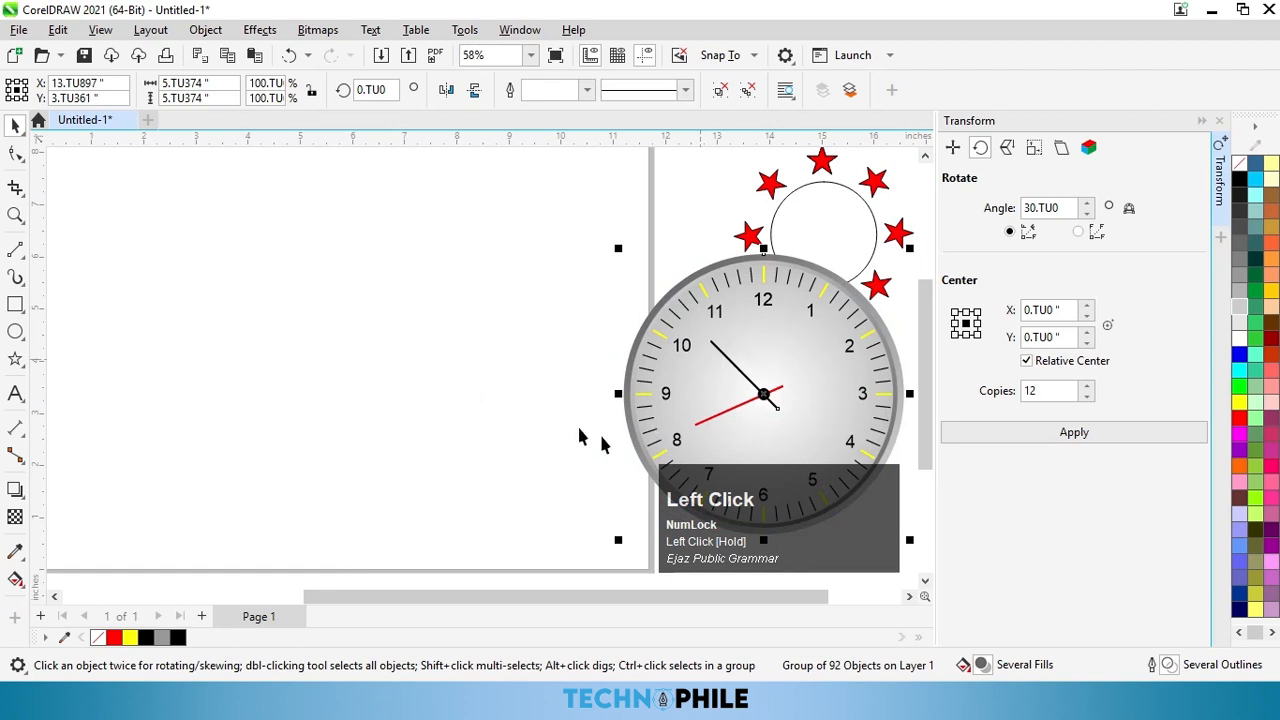
pyautogui.scroll(-2, 543, 406)
# Step: Draw an upright rectangle about 4.09 by 6.12 in and a circle about 4.82 in across on the page
pyautogui.click(16, 308)
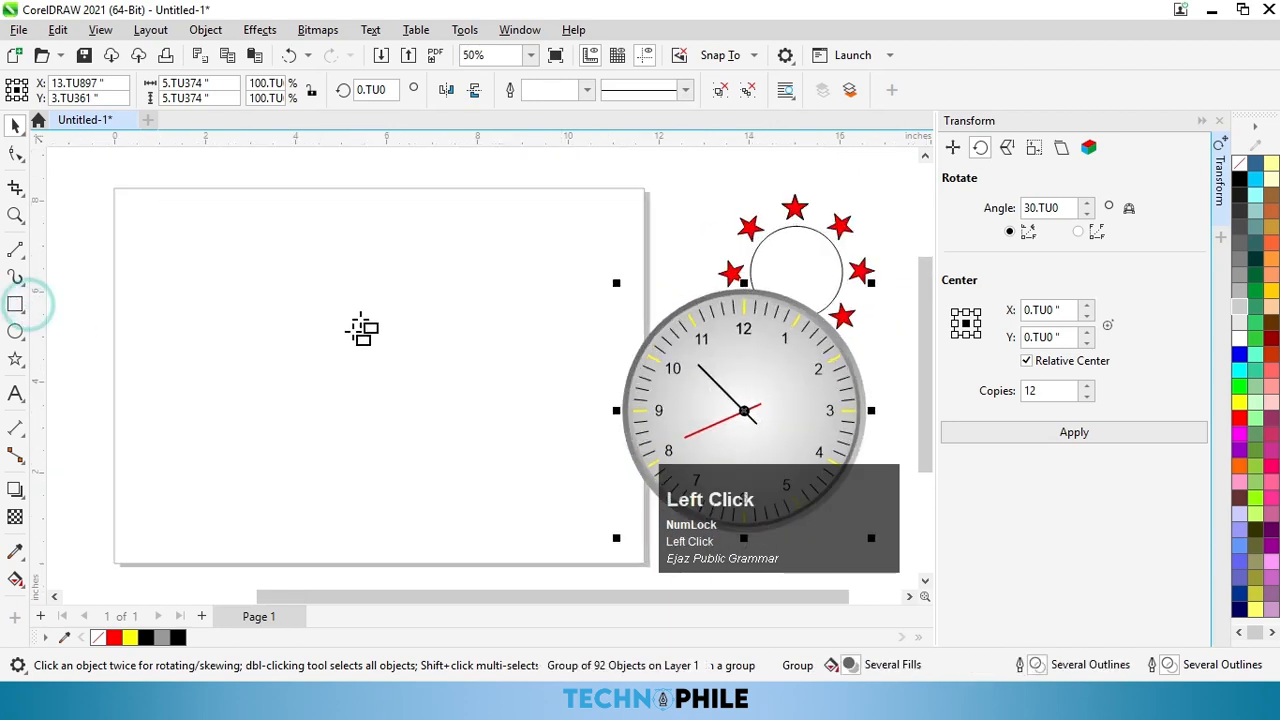
pyautogui.moveTo(250, 243); pyautogui.dragTo(435, 521)
pyautogui.click(16, 332)
pyautogui.moveTo(131, 317); pyautogui.dragTo(366, 519)
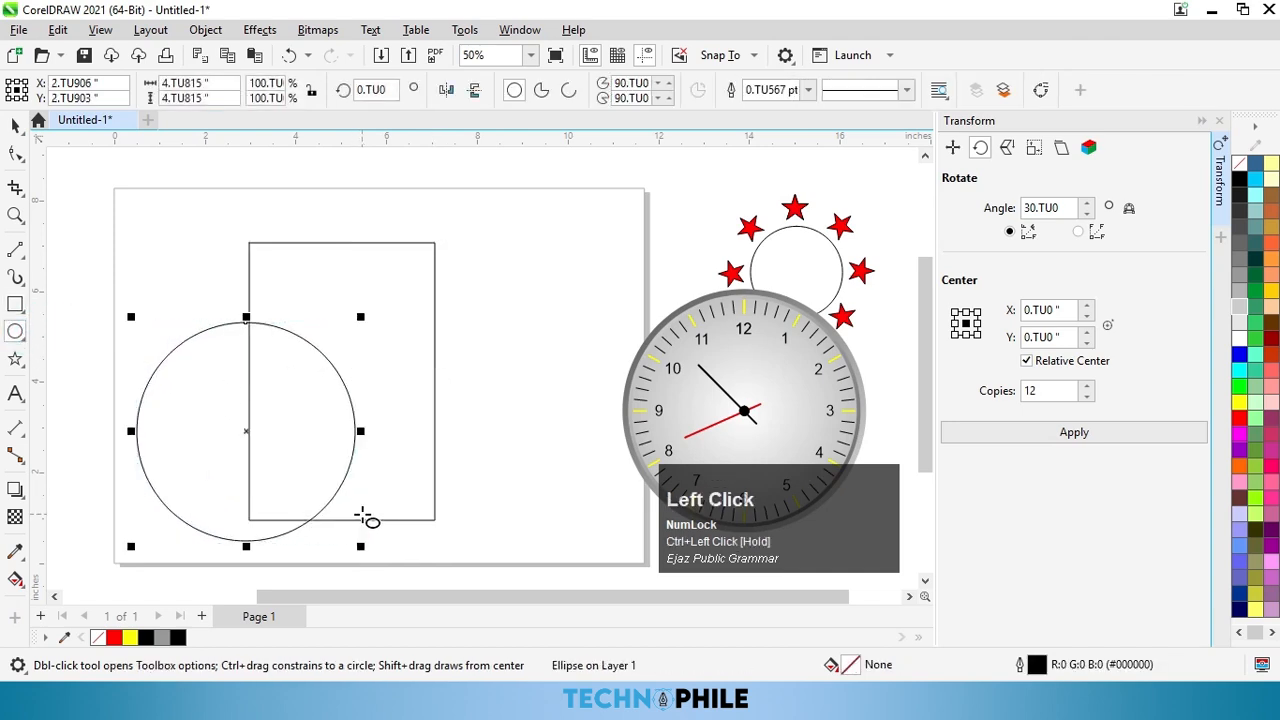
# Step: Center both the circle and the upright rectangle on the page
pyautogui.press('p')
pyautogui.click(15, 125)
pyautogui.click(251, 586)
pyautogui.click(255, 502)
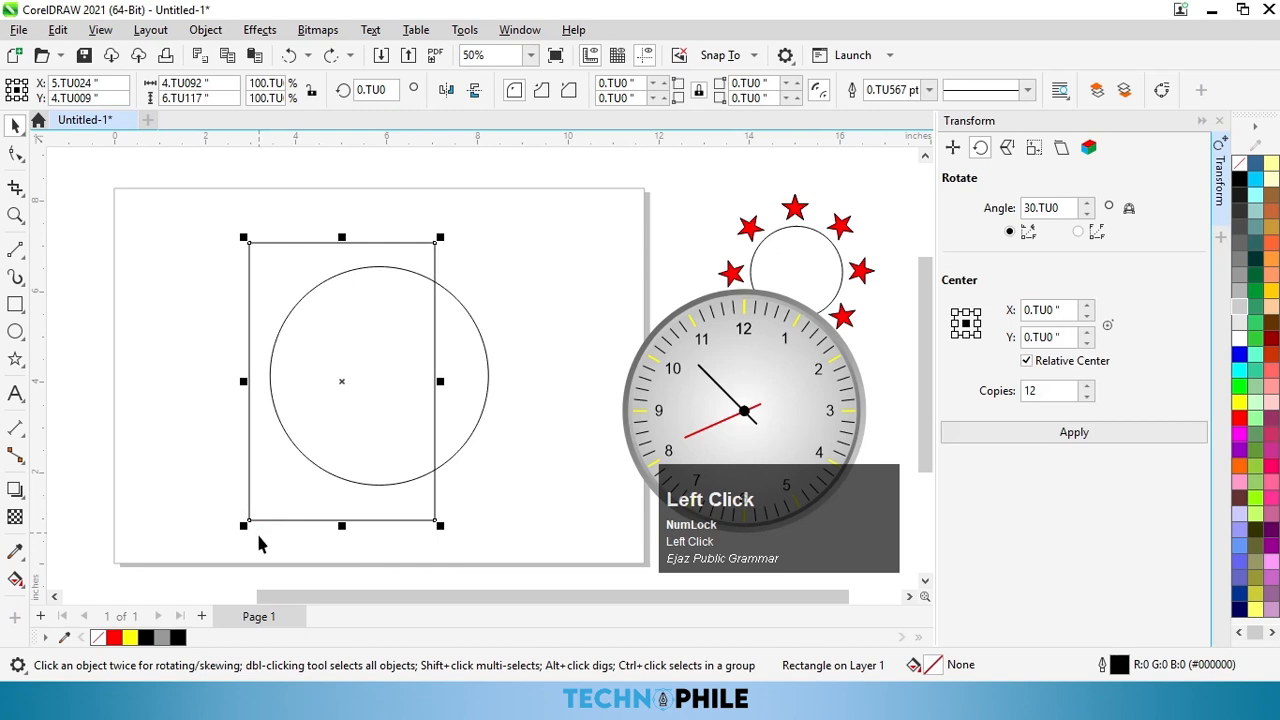
pyautogui.press('p')
pyautogui.click(512, 548)
# Step: Enlarge the circle about its center to about 5.13 in across
pyautogui.click(428, 431)
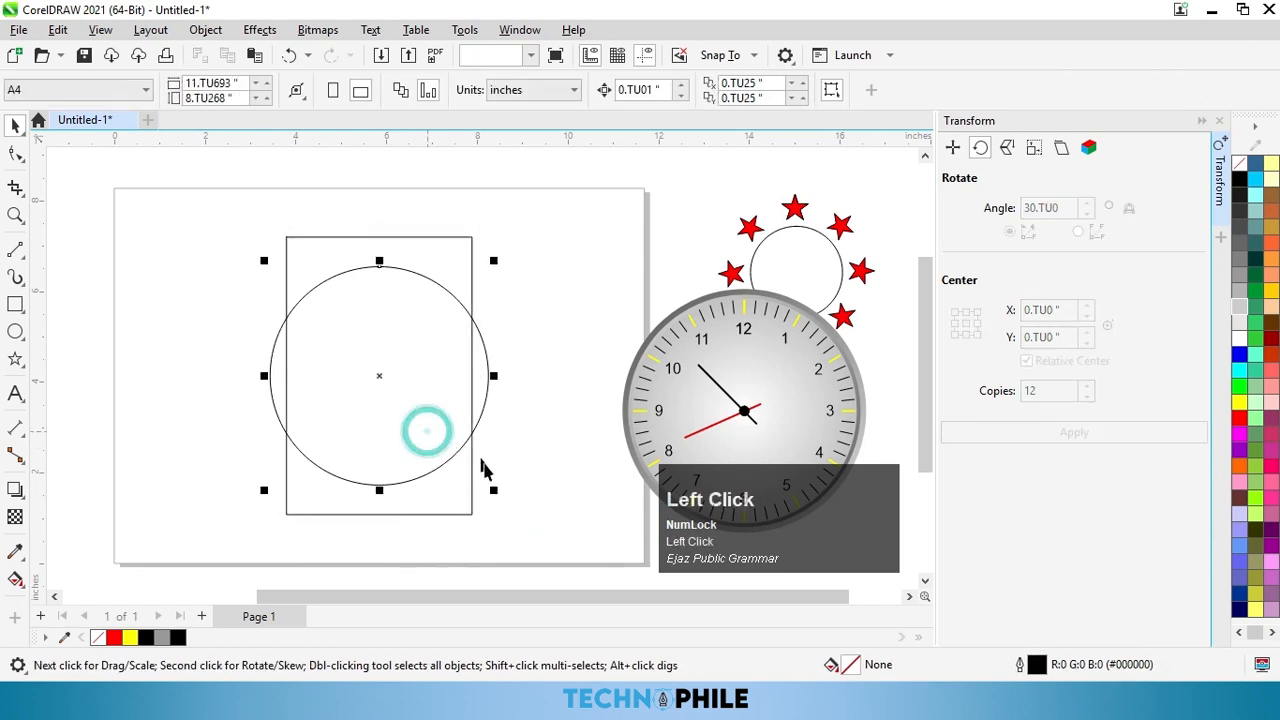
pyautogui.keyDown('shift'); pyautogui.click(497, 493); pyautogui.keyUp('shift')
pyautogui.moveTo(497, 493); pyautogui.dragTo(507, 508)
pyautogui.click(543, 529)
# Step: Try welding the circle and rectangle into one outline, and undo the weld
pyautogui.moveTo(209, 194); pyautogui.dragTo(546, 568)
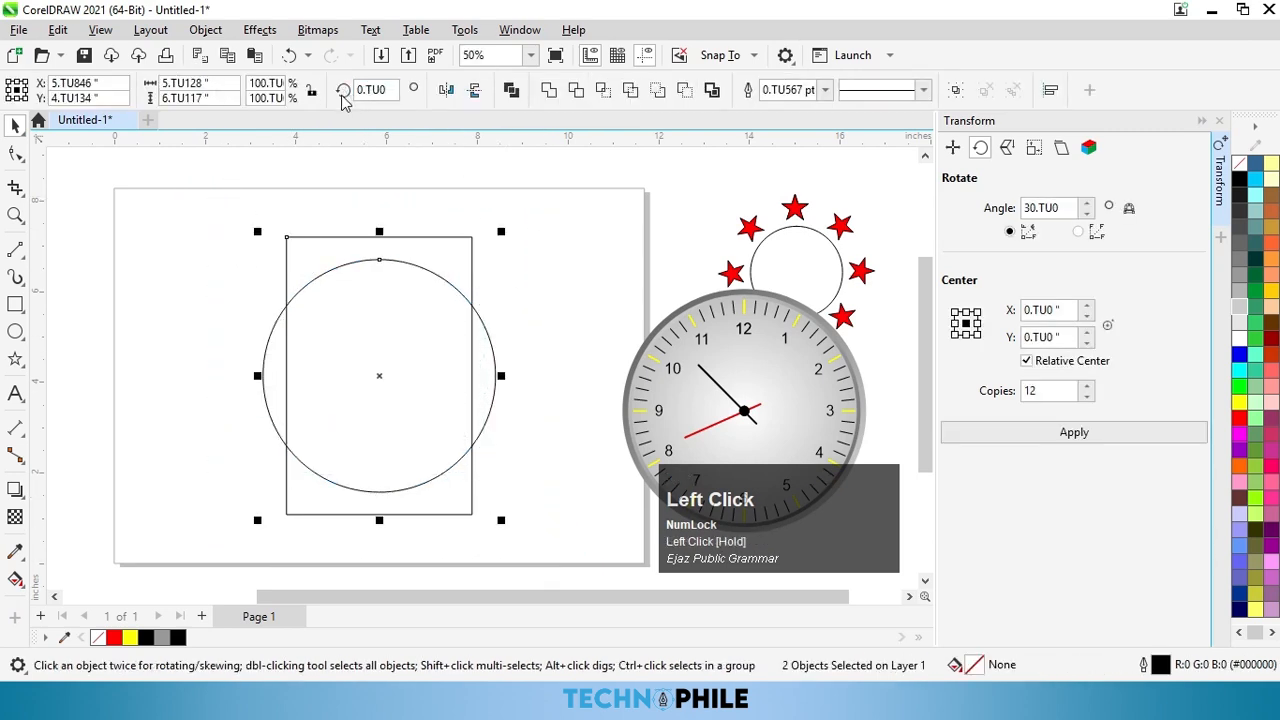
pyautogui.click(549, 89)
pyautogui.click(543, 263)
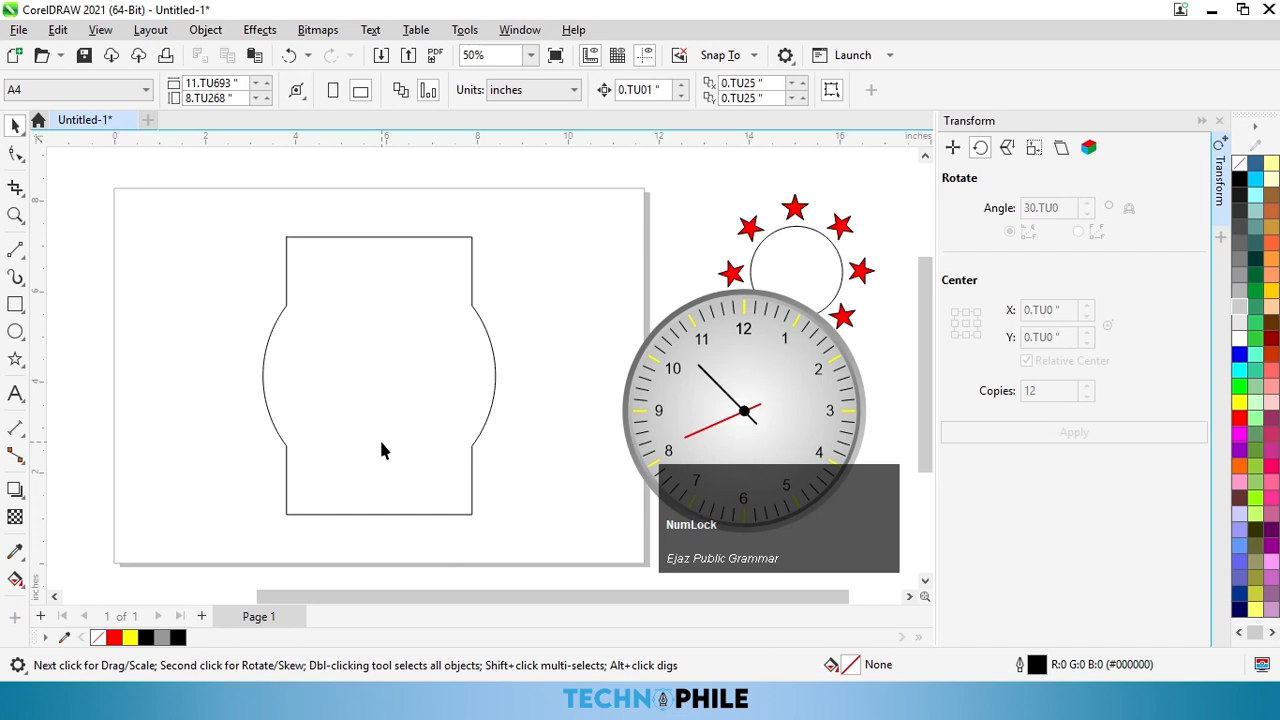
pyautogui.hotkey('ctrl', 'z')
# Step: Weld the centered circle and rectangle into a single watch-case outline
pyautogui.click(528, 484)
pyautogui.click(453, 492)
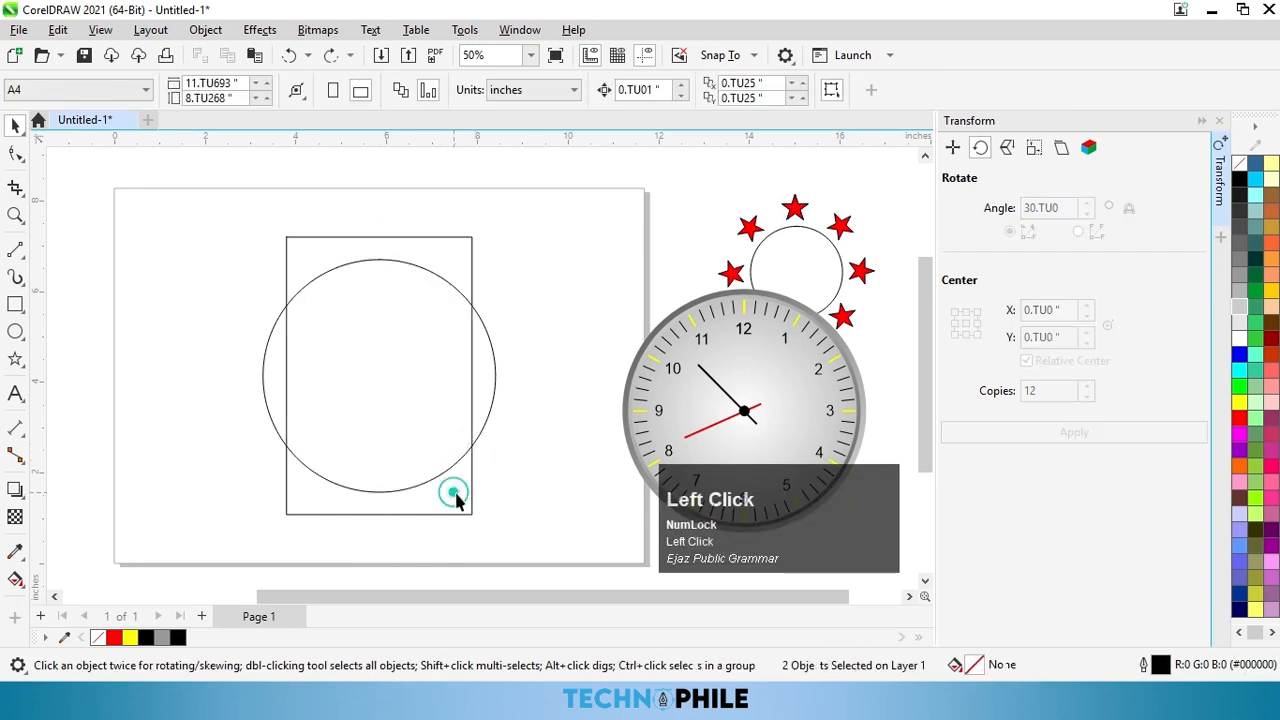
pyautogui.moveTo(478, 385); pyautogui.dragTo(474, 386)
pyautogui.click(551, 451)
pyautogui.moveTo(226, 200); pyautogui.dragTo(551, 553)
pyautogui.click(549, 90)
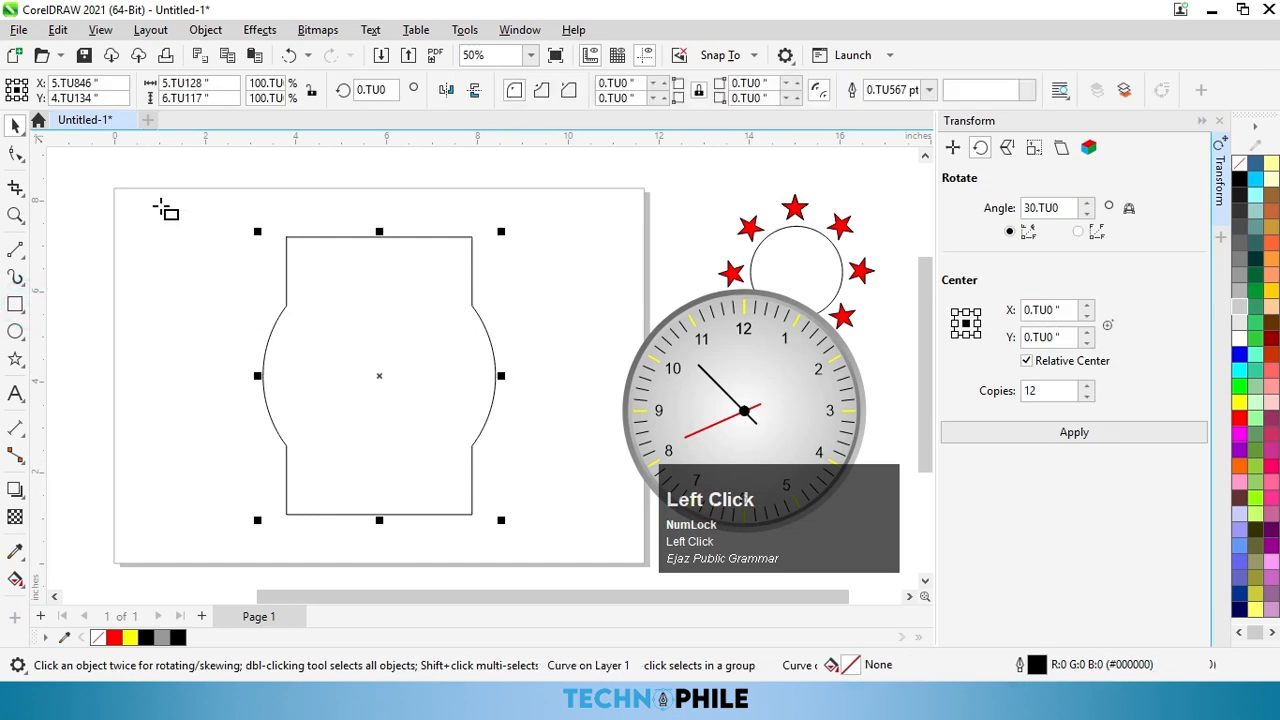
# Step: Draw a rectangle about 3.22 by 1.34 in centered across the case's upper edge, and copy it across the lower edge
pyautogui.moveTo(198, 204); pyautogui.dragTo(344, 265)
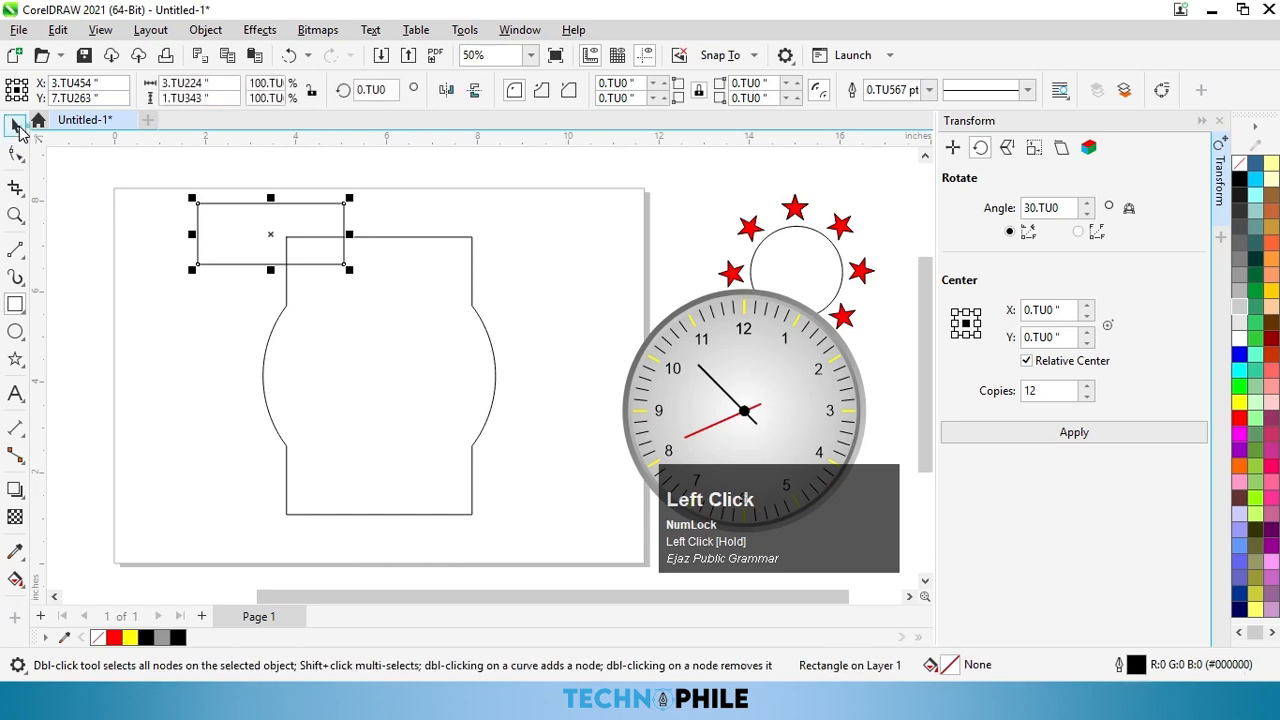
pyautogui.click(15, 125)
pyautogui.press('p')
pyautogui.moveTo(383, 376); pyautogui.dragTo(384, 526)
pyautogui.rightClick(384, 526)
pyautogui.scroll(-1, 417, 541)
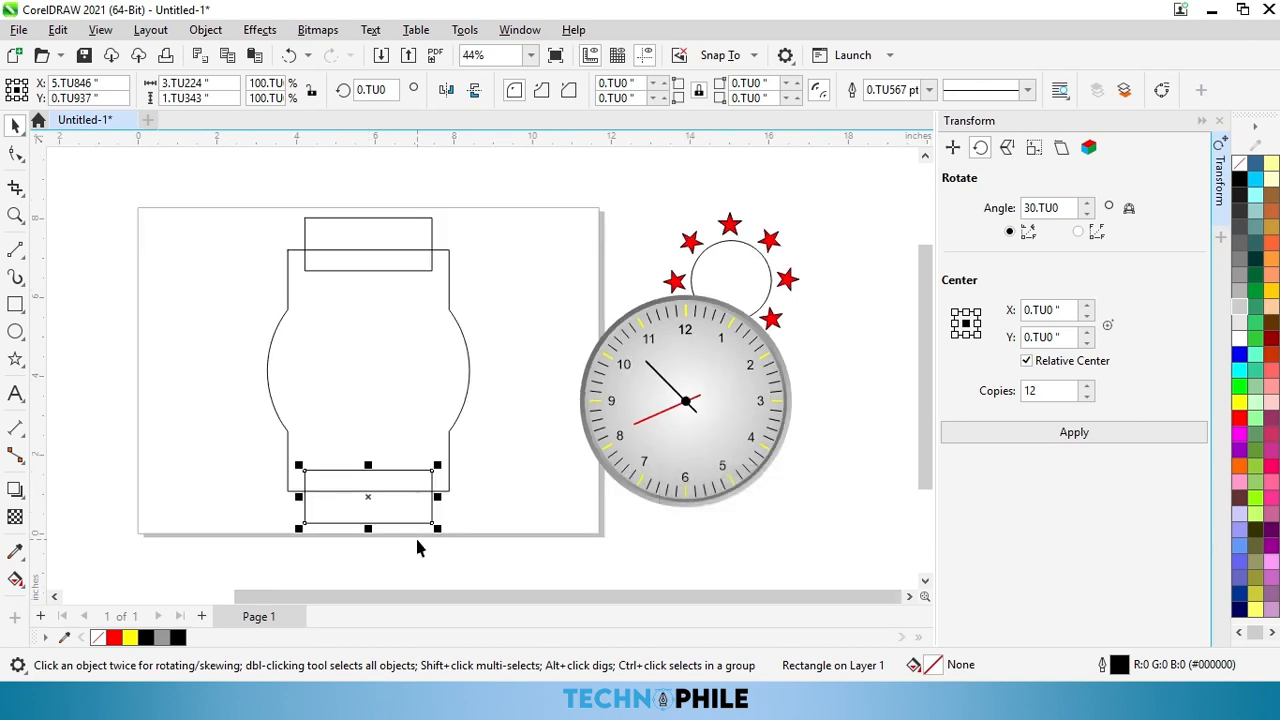
# Step: Trim the watch case with the two small rectangles to notch its upper and lower edges
pyautogui.moveTo(210, 202)
pyautogui.mouseDown()
pyautogui.moveTo(523, 508)
pyautogui.moveTo(507, 432)
pyautogui.moveTo(540, 578)
pyautogui.mouseUp()
pyautogui.click(578, 92)
pyautogui.click(543, 252)
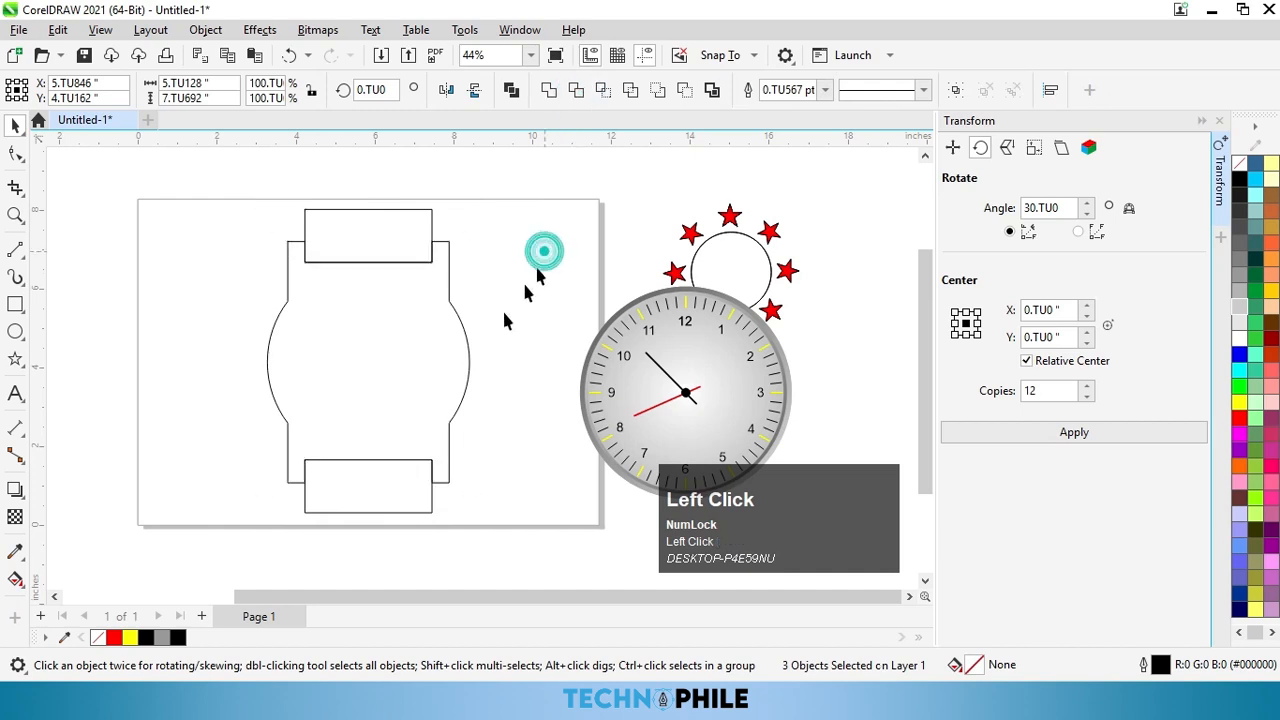
pyautogui.click(489, 269)
# Step: Narrow the upper rectangle to about 2.75 in wide and raise it clear of the notch
pyautogui.click(386, 242)
pyautogui.moveTo(438, 238); pyautogui.dragTo(368, 232)
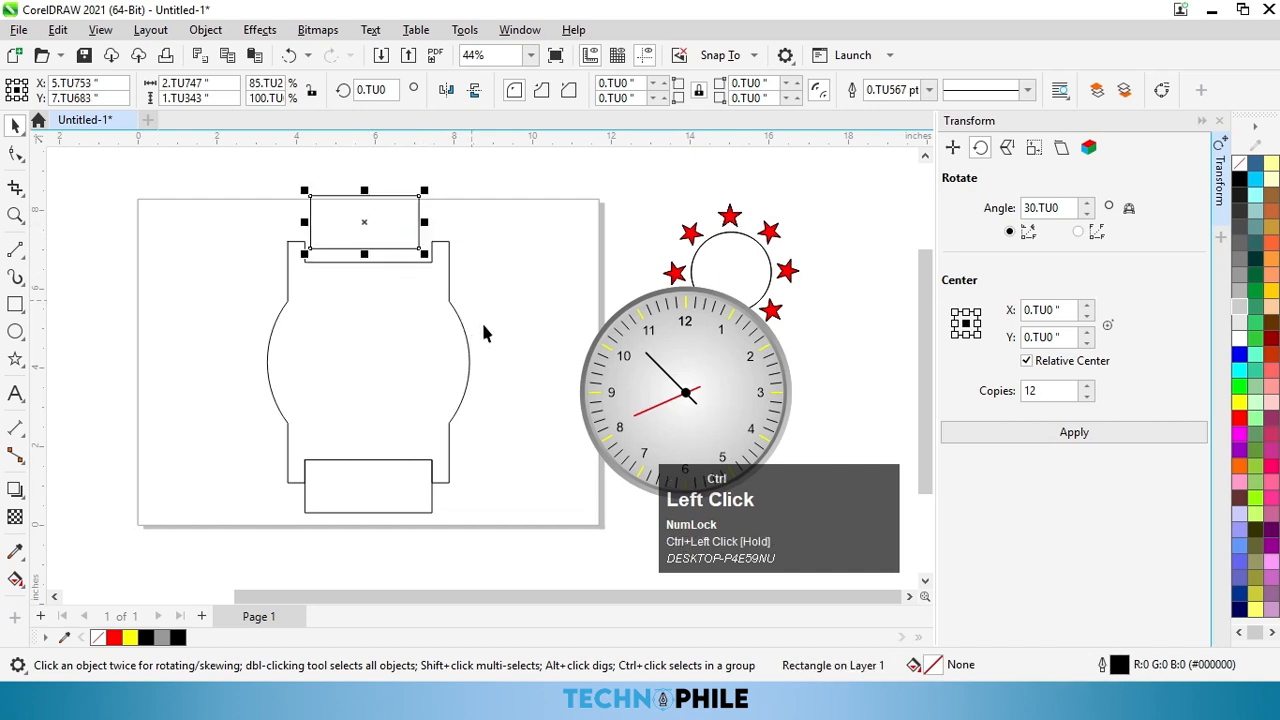
pyautogui.click(483, 333)
# Step: Narrow the lower rectangle to about 2.65 in wide, lower it clear of its notch, and adjust the upper rectangle's position
pyautogui.click(376, 508)
pyautogui.keyDown('shift'); pyautogui.click(440, 490); pyautogui.keyUp('shift')
pyautogui.moveTo(440, 490); pyautogui.dragTo(368, 508)
pyautogui.click(371, 463)
pyautogui.scroll(-1, 371, 463)
pyautogui.click(374, 268)
pyautogui.moveTo(375, 266); pyautogui.dragTo(381, 268)
pyautogui.click(240, 464)
# Step: Apply a linear fountain fill to the watch case, running diagonally from its upper left to its lower right
pyautogui.click(341, 414)
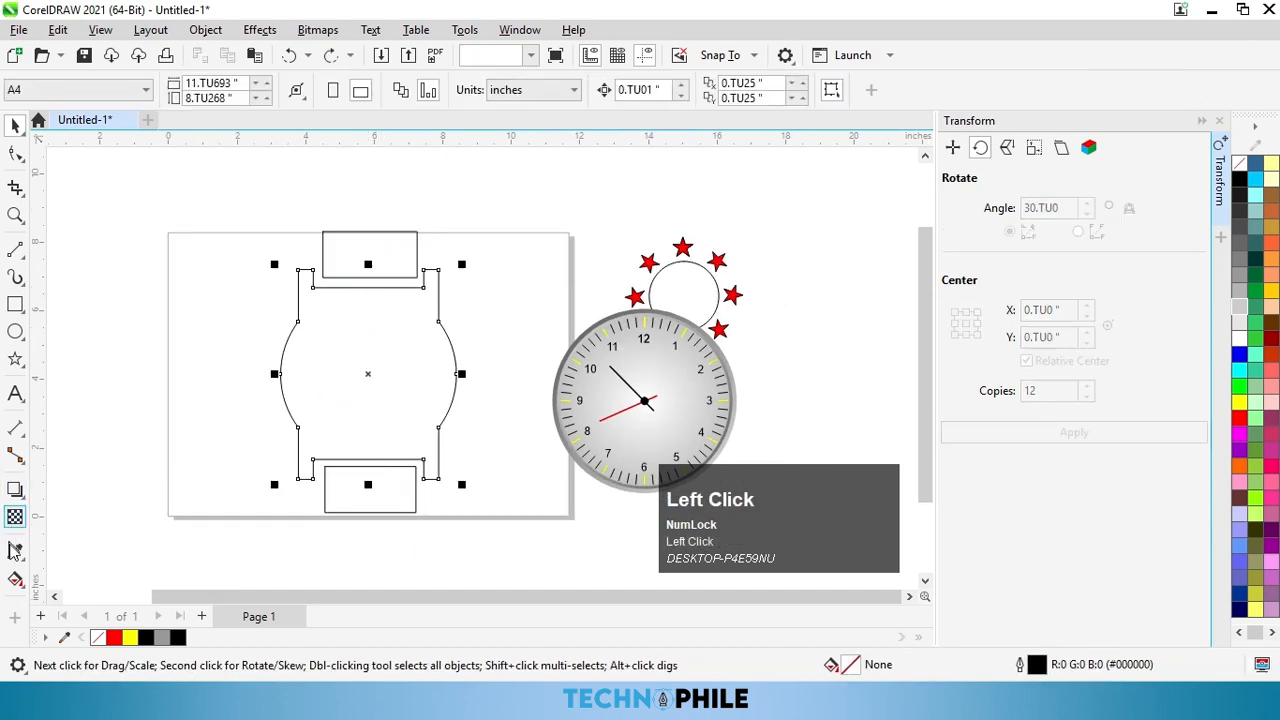
pyautogui.click(15, 579)
pyautogui.moveTo(334, 338); pyautogui.dragTo(428, 447)
pyautogui.moveTo(334, 339); pyautogui.dragTo(320, 311)
pyautogui.moveTo(320, 311); pyautogui.dragTo(318, 309)
pyautogui.hotkey('ctrl', 'z')
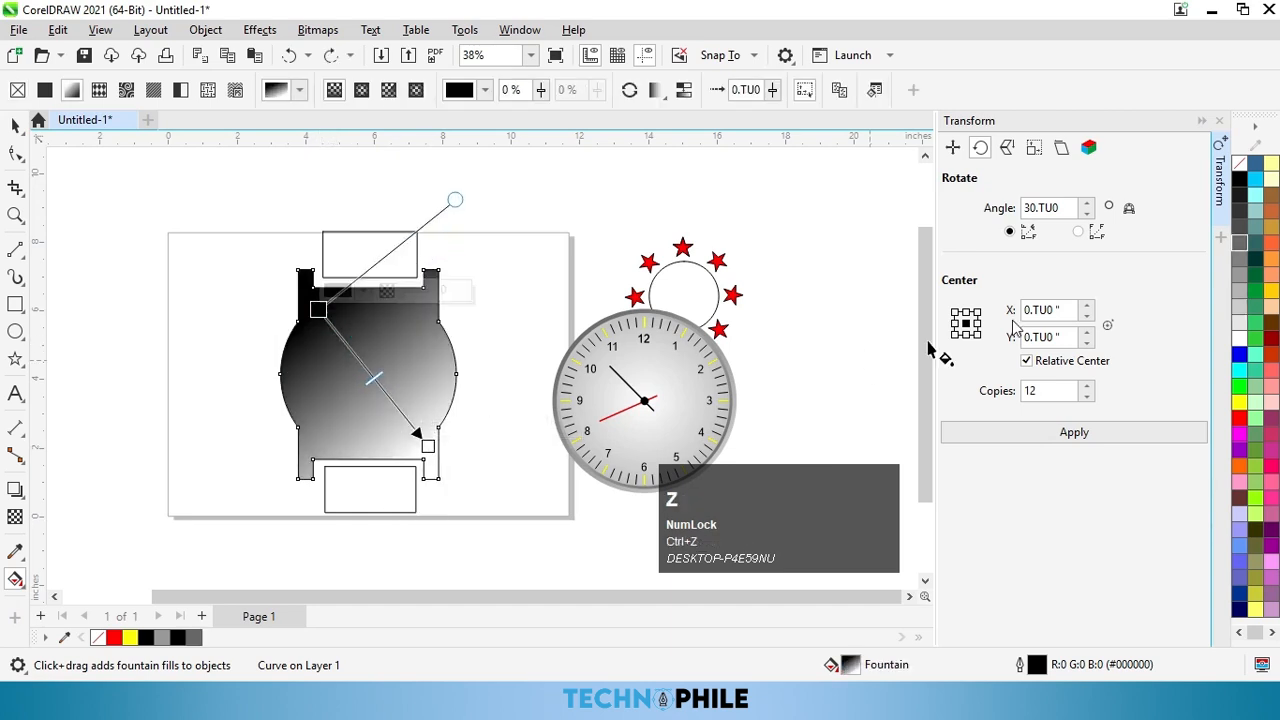
# Step: Set both ends of the case's fountain fill to dark gray and extend its lower-right end past the case edge
pyautogui.moveTo(1240, 242); pyautogui.dragTo(444, 333)
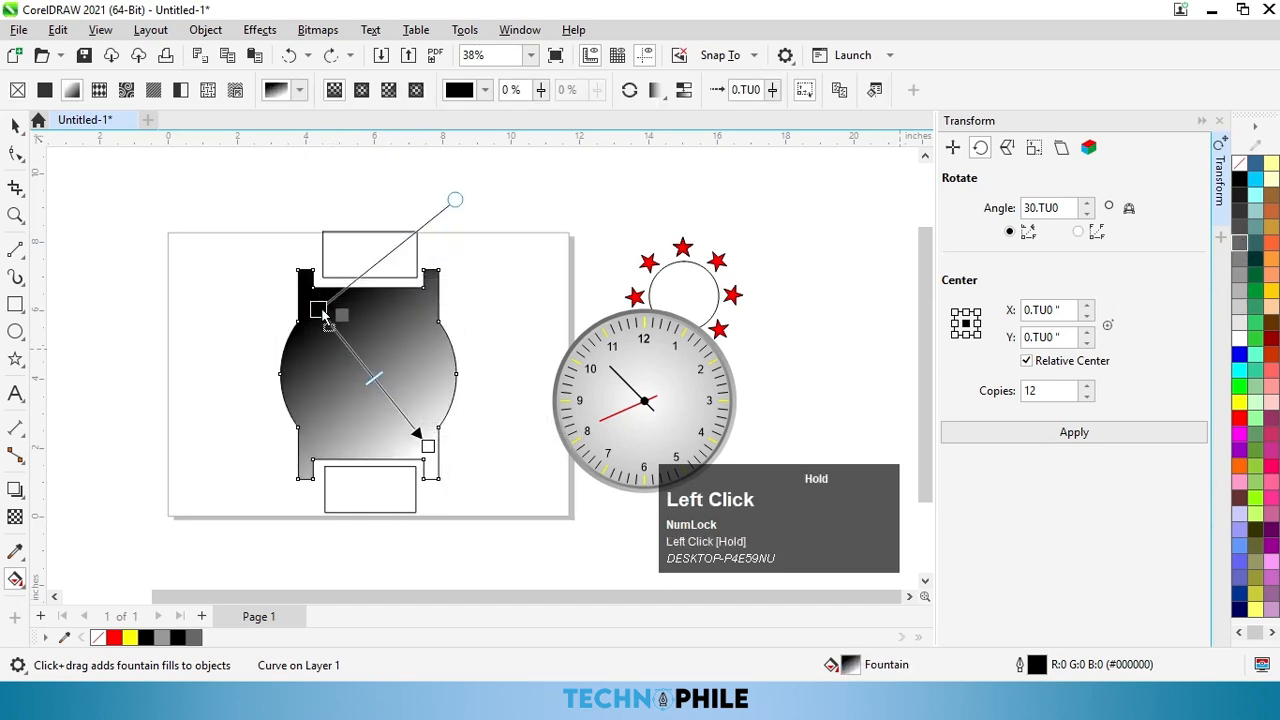
pyautogui.moveTo(323, 313); pyautogui.dragTo(320, 311)
pyautogui.moveTo(1246, 250); pyautogui.dragTo(431, 447)
pyautogui.moveTo(431, 447); pyautogui.dragTo(450, 464)
pyautogui.moveTo(450, 464); pyautogui.dragTo(461, 475)
pyautogui.hotkey('ctrl', 'z')
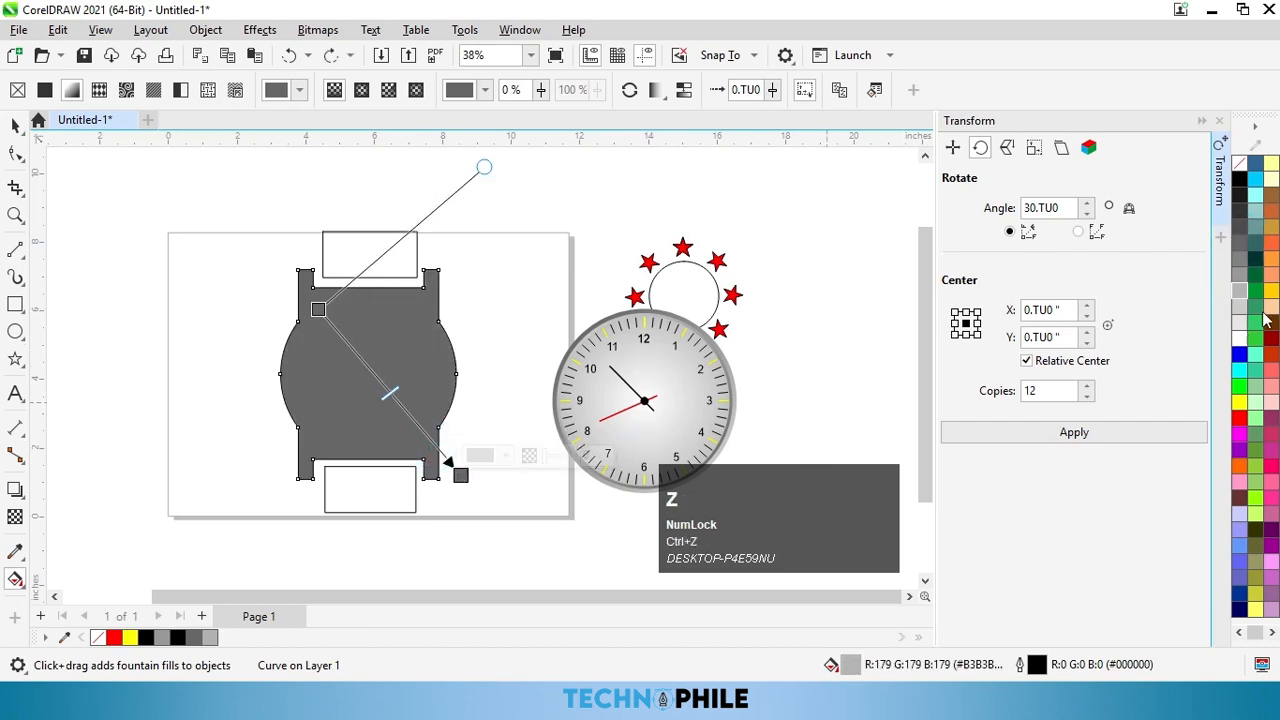
# Step: Add a lighter gray color stop near the middle of the case's fountain fill
pyautogui.moveTo(1238, 288); pyautogui.dragTo(393, 387)
pyautogui.click(15, 125)
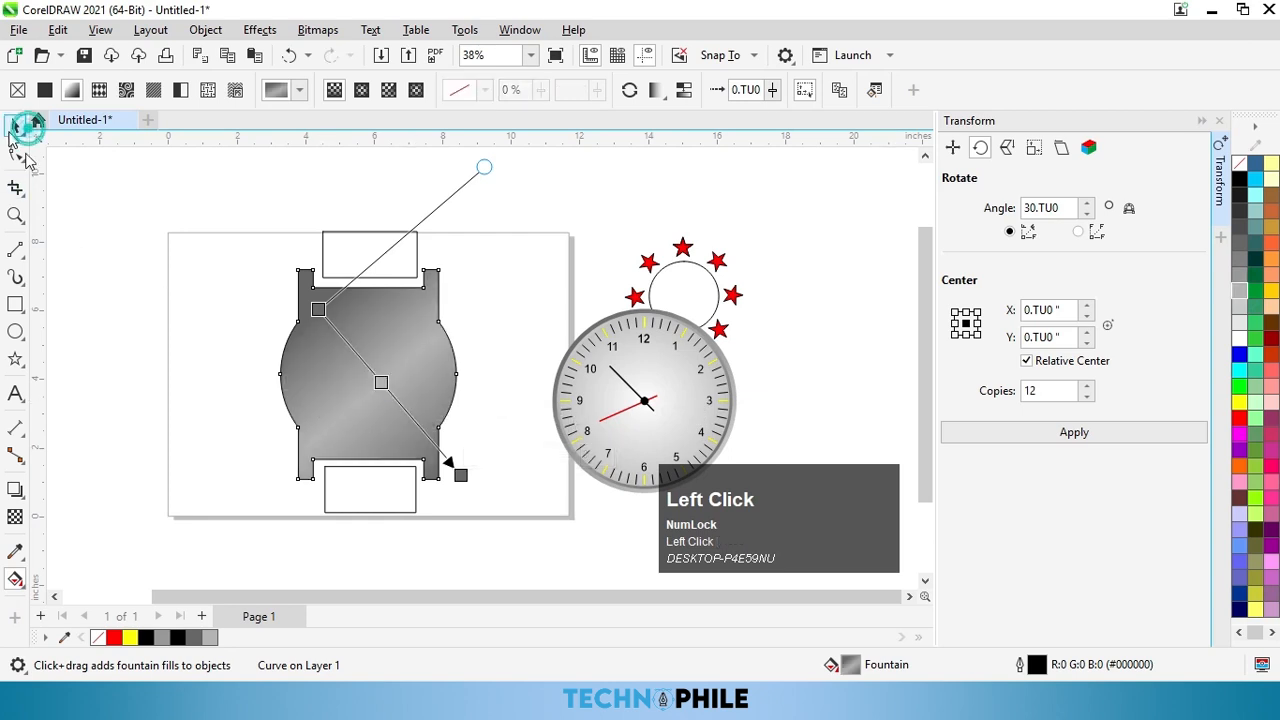
pyautogui.click(65, 225)
# Step: Stretch the lower rectangle downward into a strap about 8.42 in long and fill it with gray #B3B3B3
pyautogui.scroll(-1, 323, 374)
pyautogui.scroll(1, 371, 434)
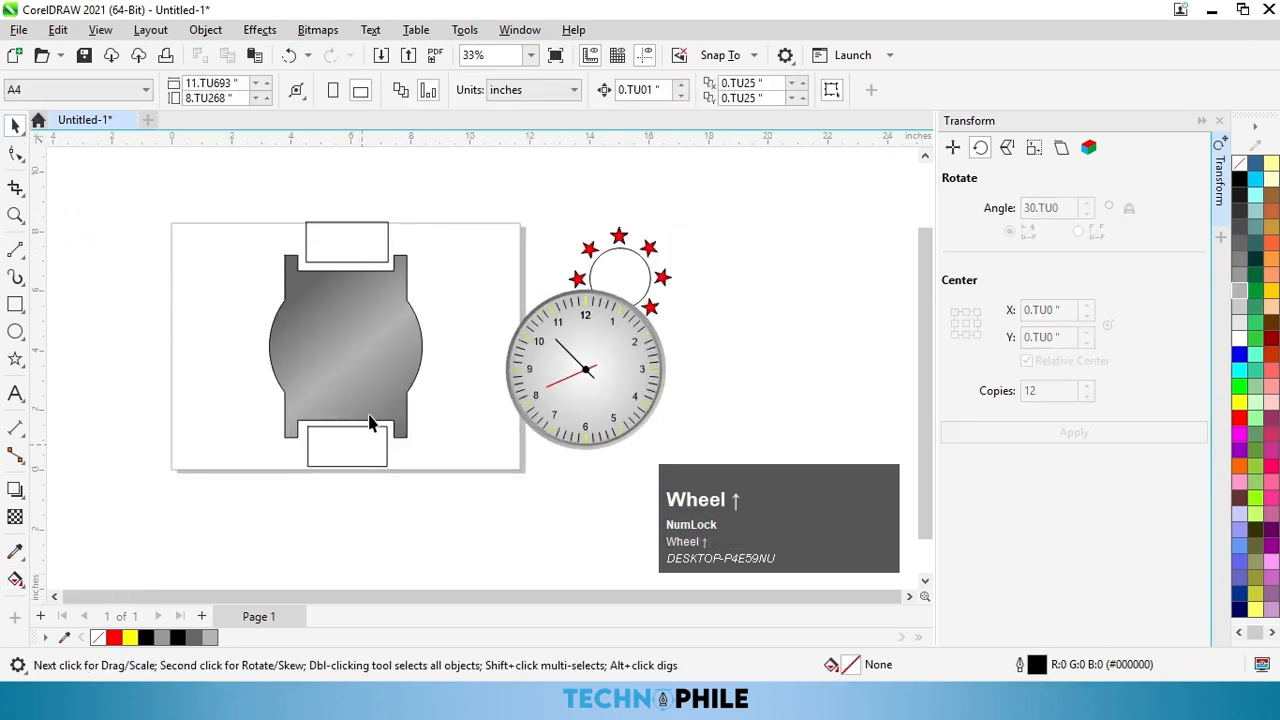
pyautogui.scroll(-1, 385, 404)
pyautogui.click(373, 370)
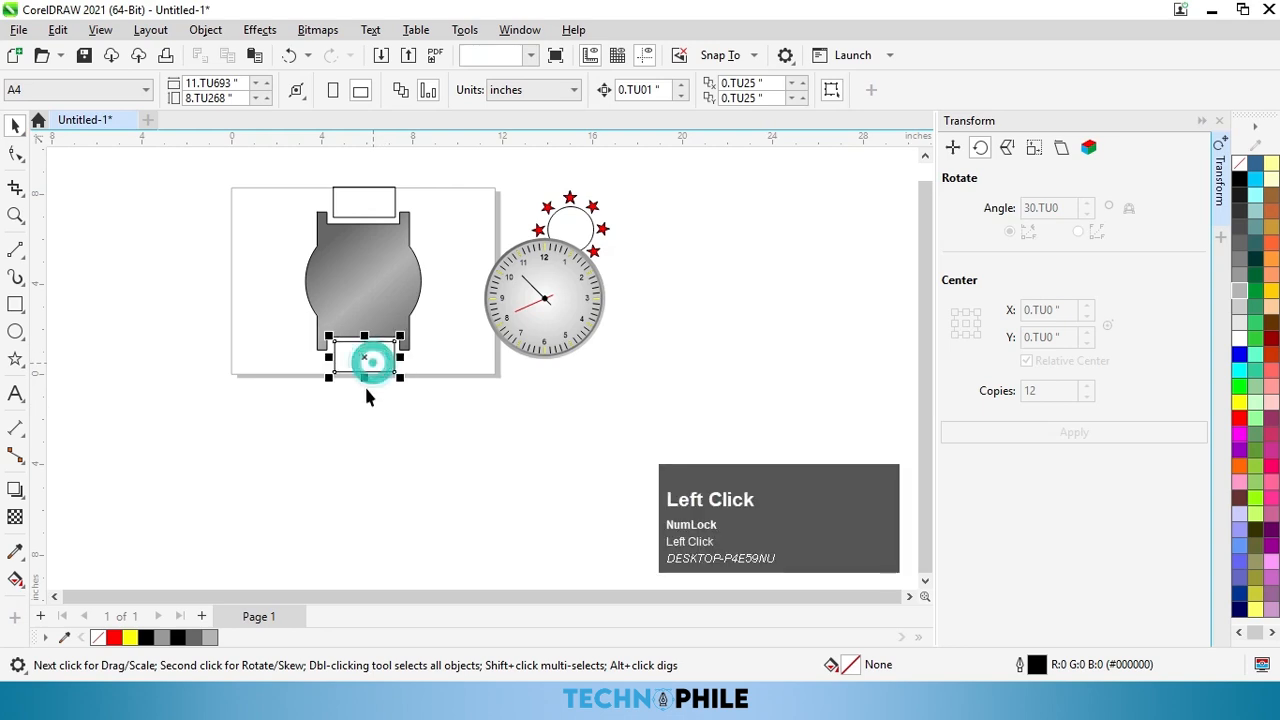
pyautogui.moveTo(366, 380); pyautogui.dragTo(366, 551)
pyautogui.click(443, 538)
pyautogui.click(364, 505)
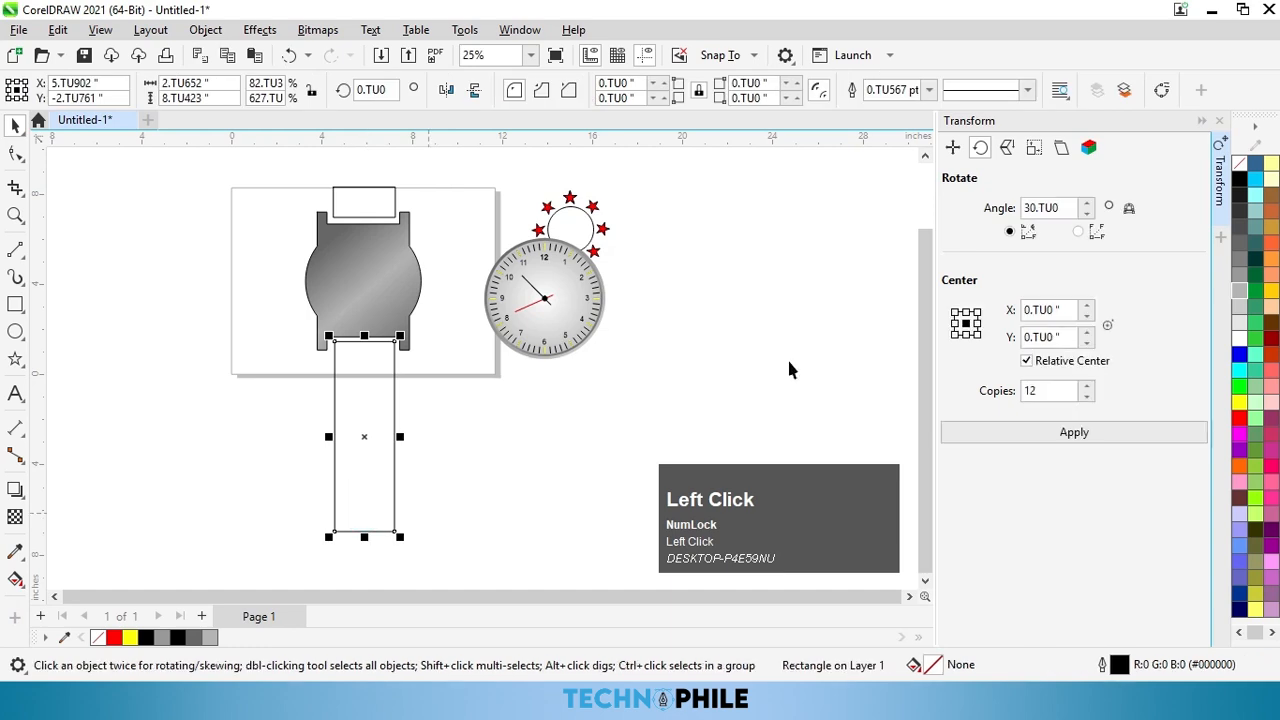
pyautogui.click(1238, 294)
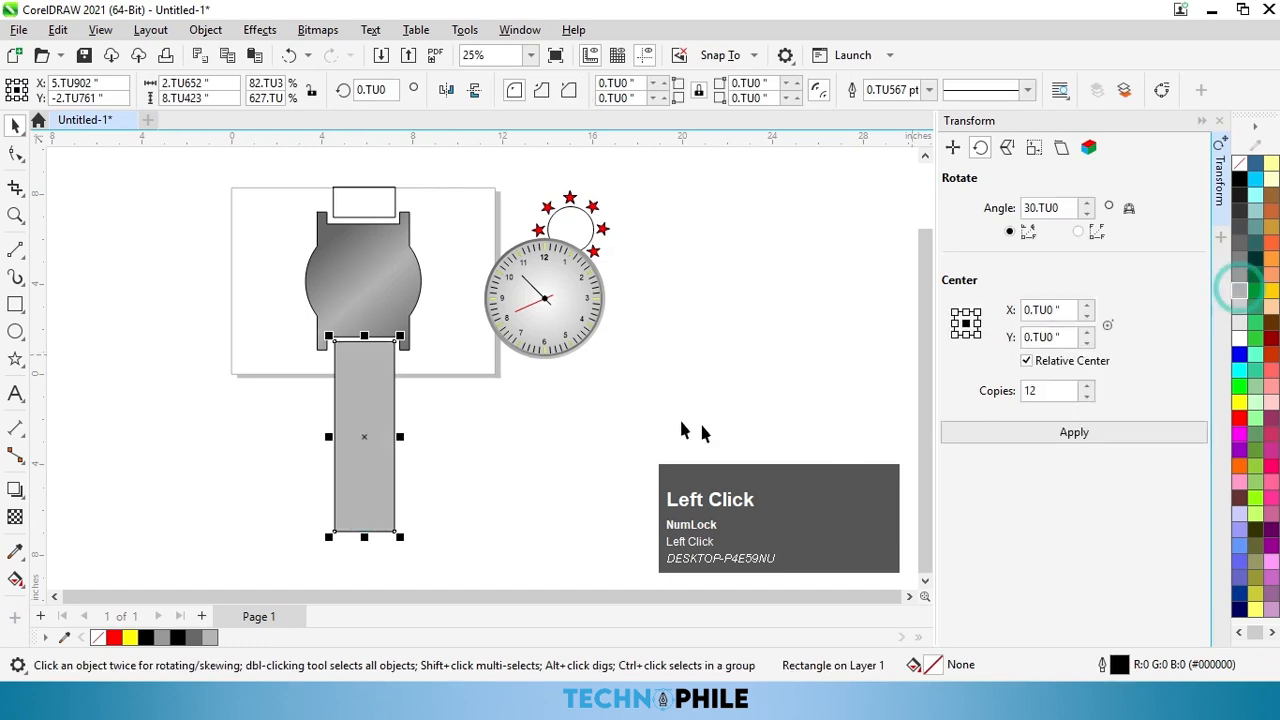
pyautogui.click(477, 443)
# Step: Place a black rectangle about 3.23 by 2 in over the strap's lower end and order it behind the strap
pyautogui.click(344, 497)
pyautogui.moveTo(364, 341); pyautogui.dragTo(403, 541)
pyautogui.rightClick(350, 492)
pyautogui.hotkey('ctrl', 'z')
pyautogui.click(423, 576)
pyautogui.click(386, 543)
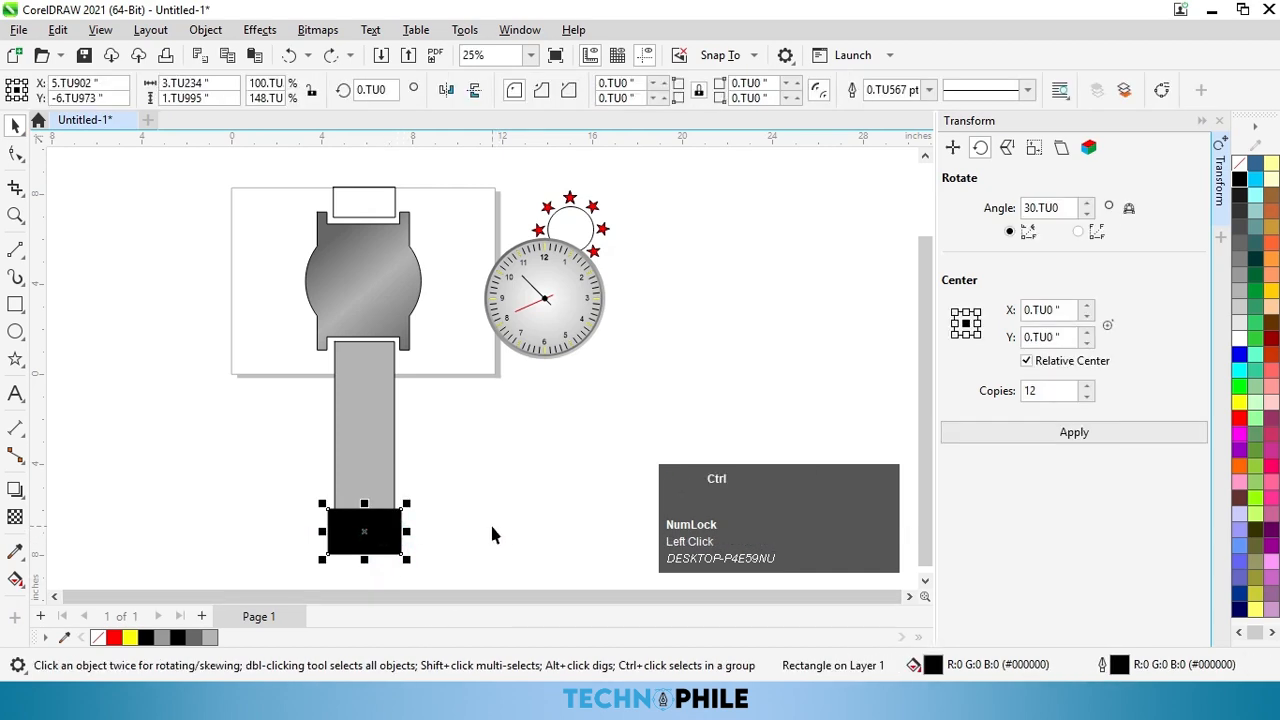
pyautogui.hotkey('ctrl', 'pagedown')
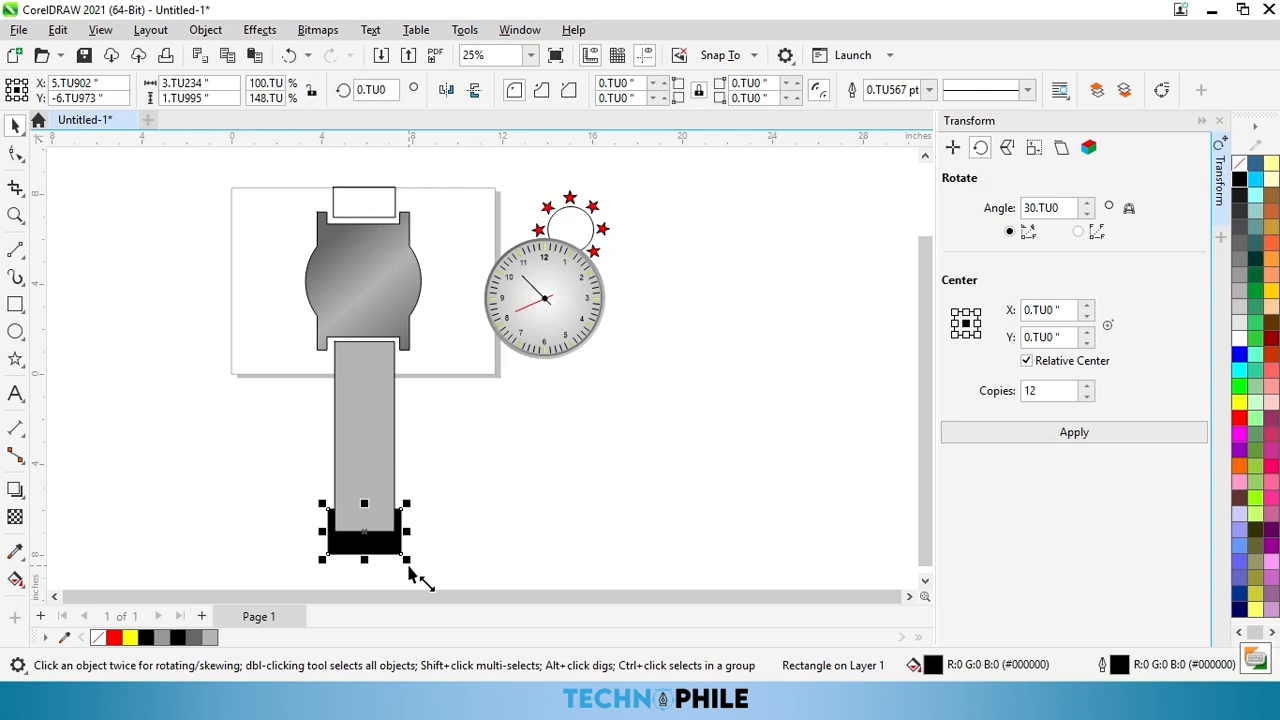
# Step: Nudge the black rectangle slightly upward behind the strap's end
pyautogui.click(377, 556)
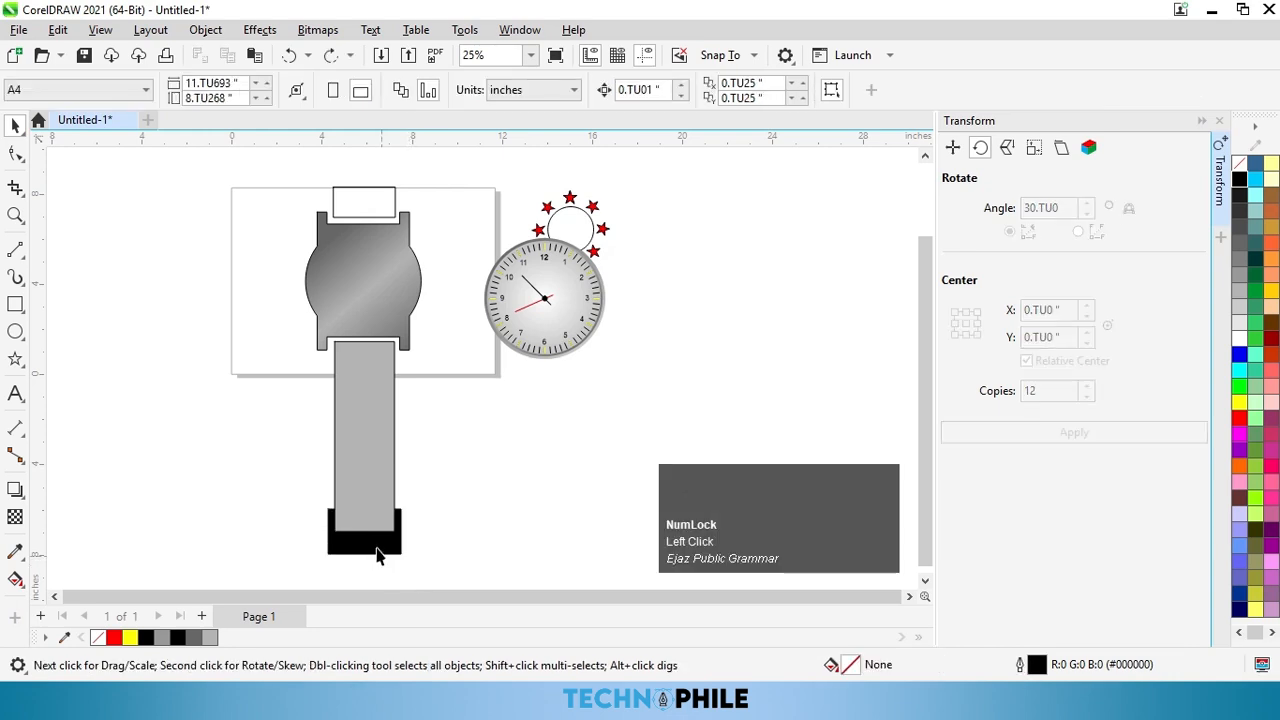
pyautogui.press('Up')
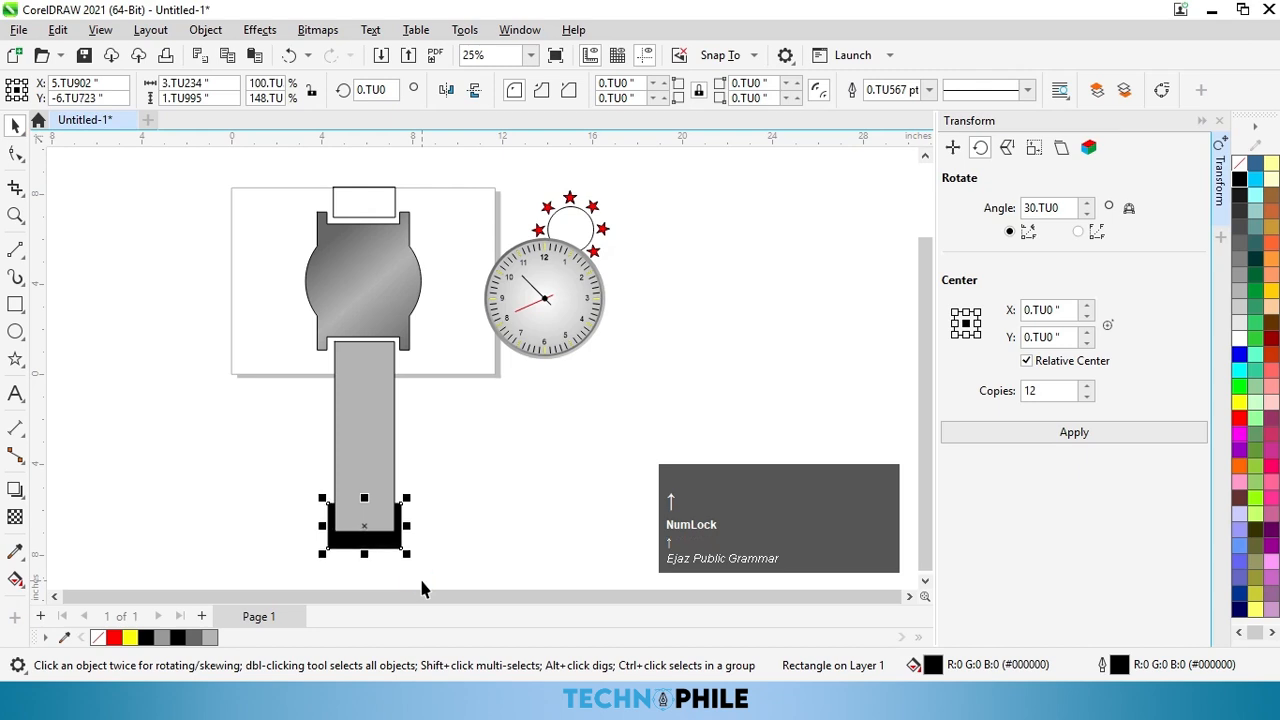
pyautogui.click(398, 566)
# Step: Trim the strap's shape out of the black rectangle and lower the resulting buckle frame by about 0.9 in
pyautogui.moveTo(433, 563); pyautogui.dragTo(257, 325)
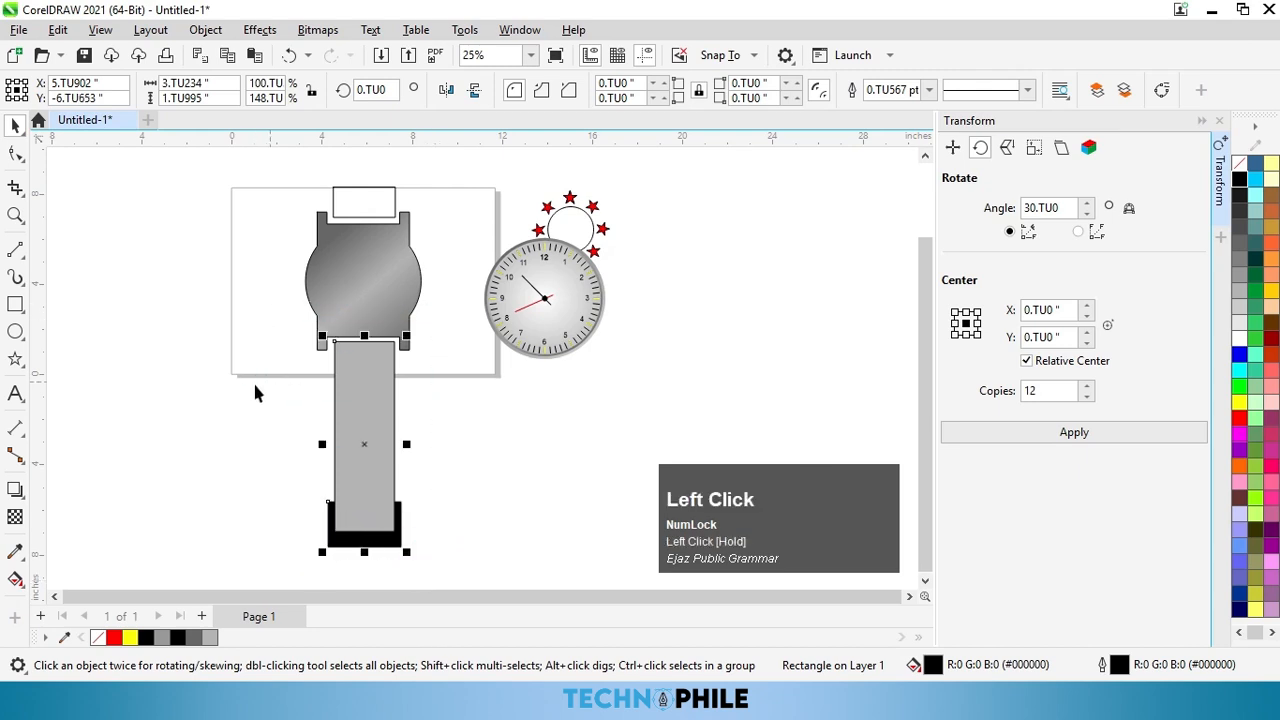
pyautogui.click(372, 538)
pyautogui.press('Down')
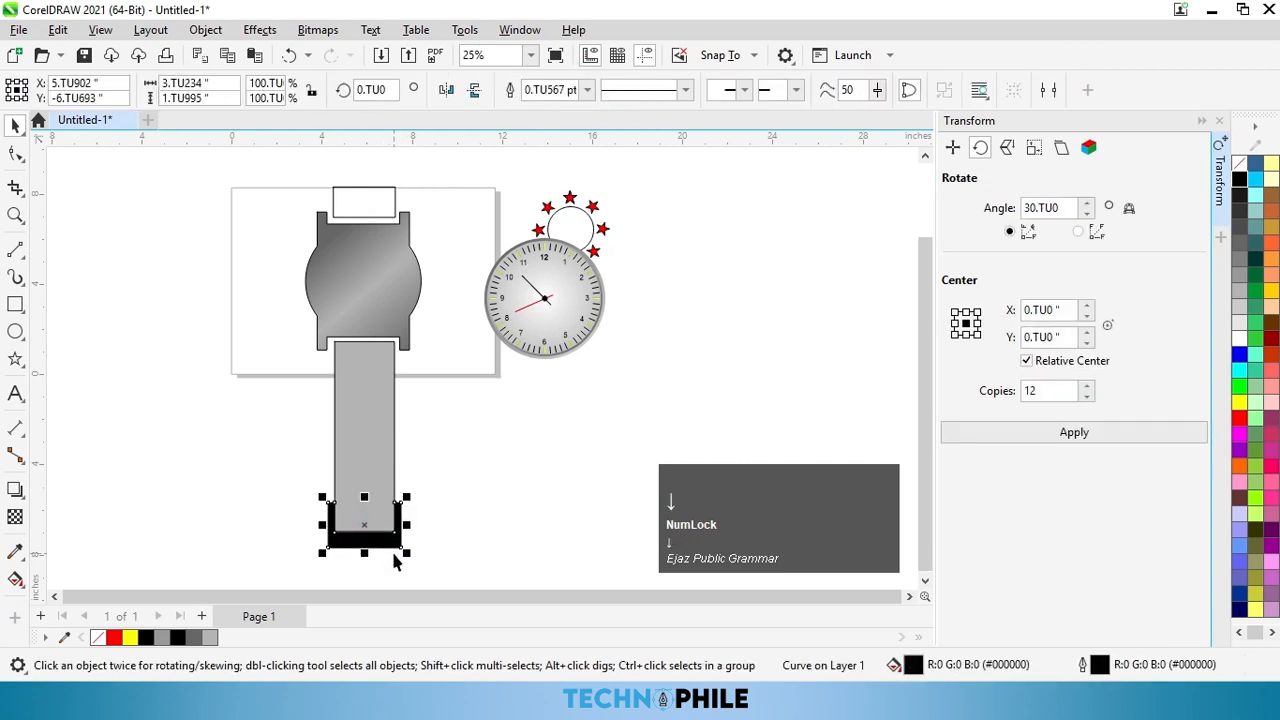
pyautogui.press('Down')
pyautogui.press('Down')
# Step: Trim a half-round notch into the middle of the strap's lower edge with a circle about 0.64 in across, and move the circle aside
pyautogui.scroll(-1, 378, 536)
pyautogui.scroll(3, 380, 540)
pyautogui.scroll(1, 341, 521)
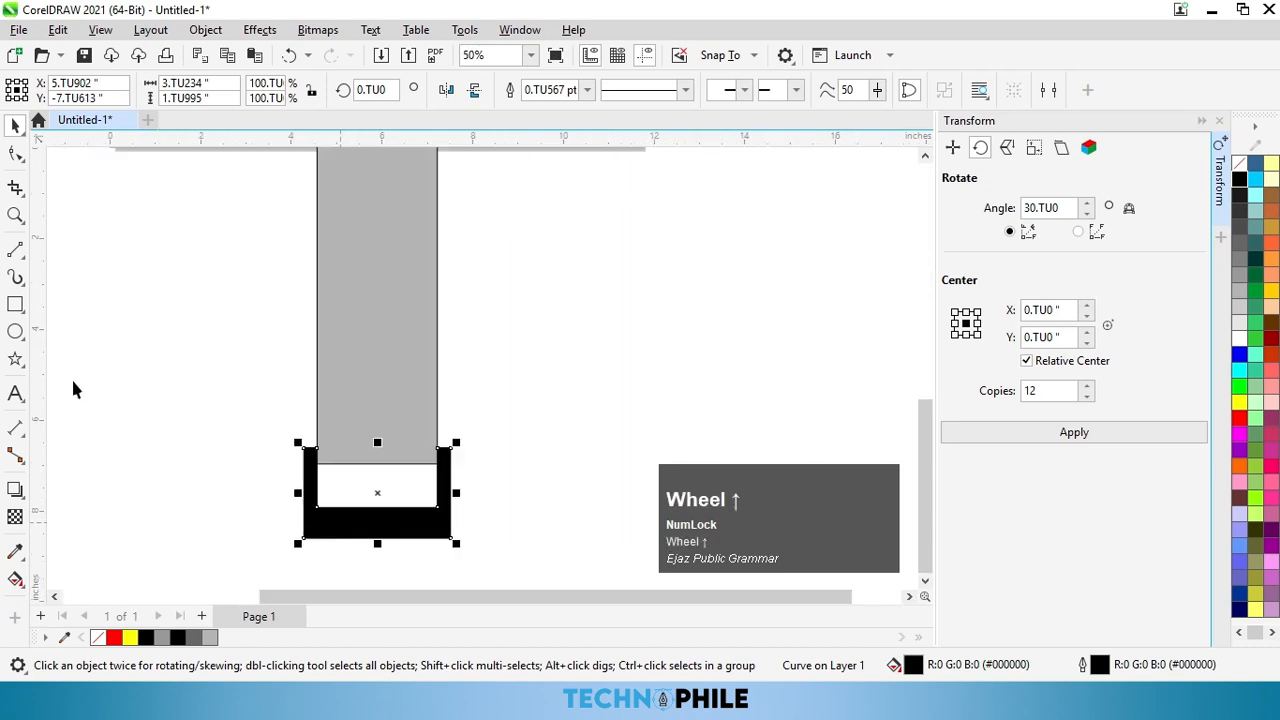
pyautogui.click(15, 331)
pyautogui.moveTo(107, 357); pyautogui.dragTo(382, 476)
pyautogui.keyDown('shift'); pyautogui.click(397, 363); pyautogui.keyUp('shift')
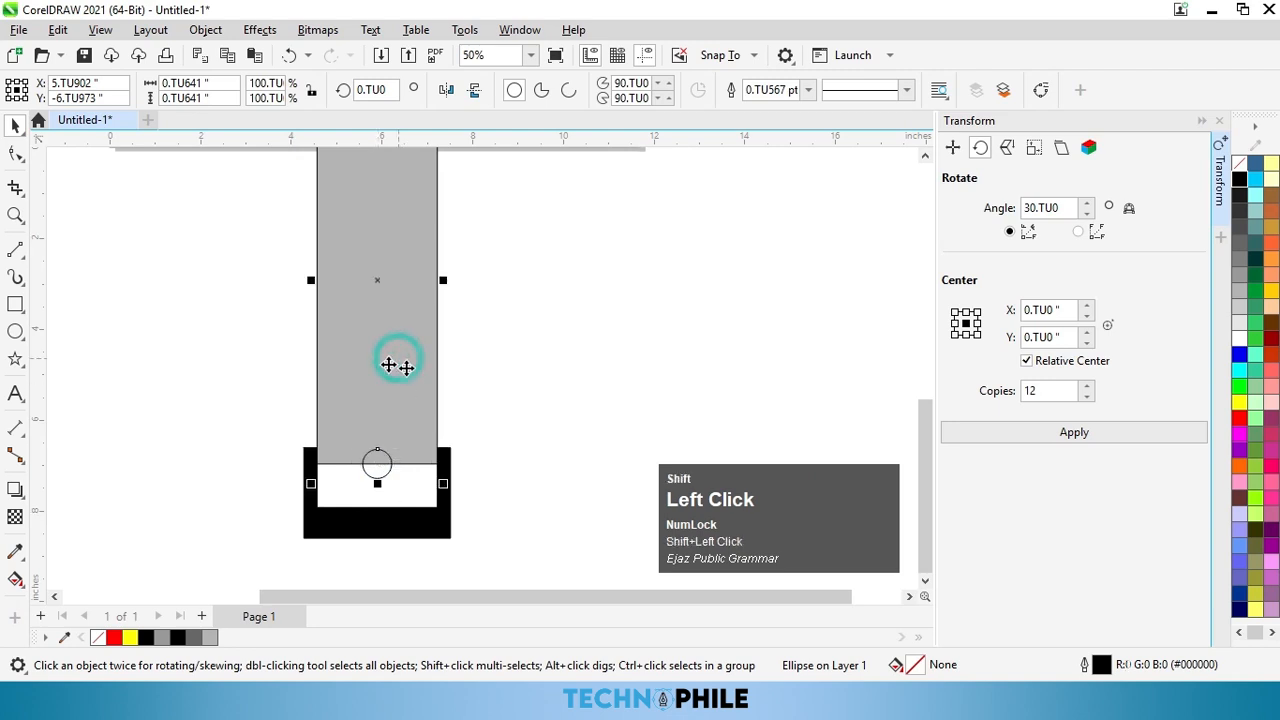
pyautogui.click(575, 90)
pyautogui.click(606, 320)
pyautogui.moveTo(366, 471); pyautogui.dragTo(635, 416)
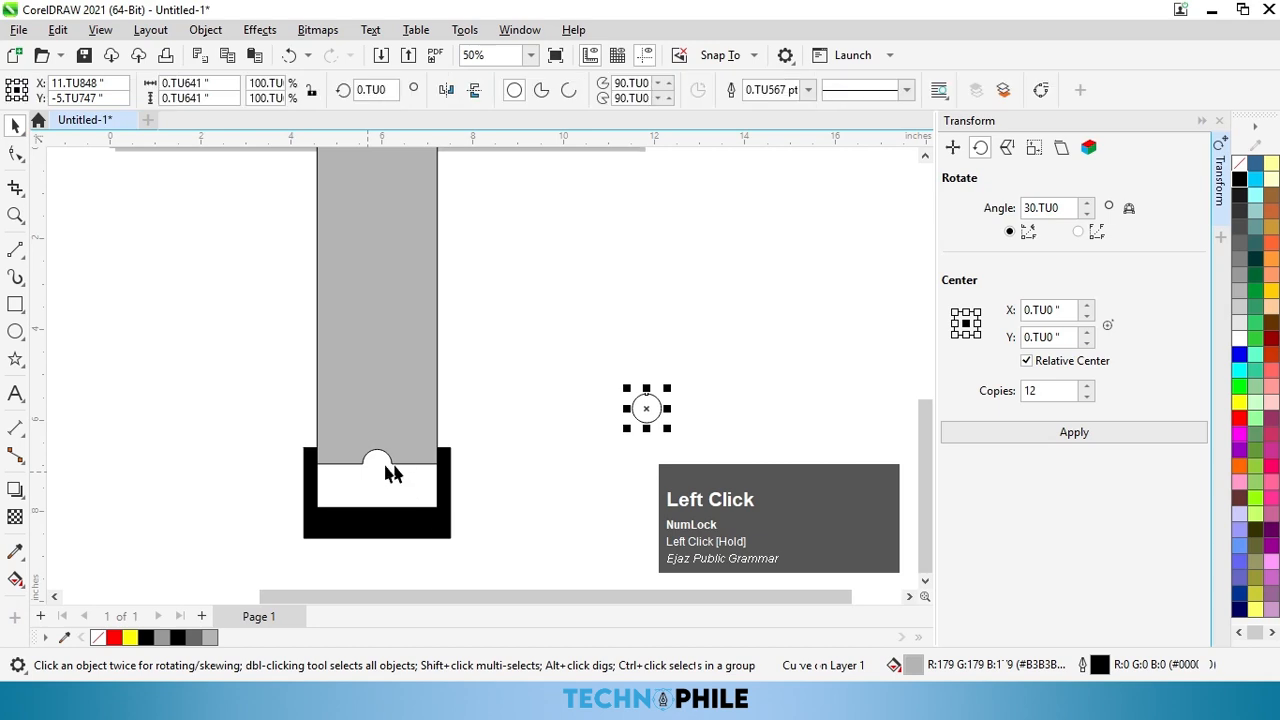
# Step: Draw a vertical buckle prong through the strap notch, set its outline to 10 pt and shorten it to about 1.73 in
pyautogui.click(15, 250)
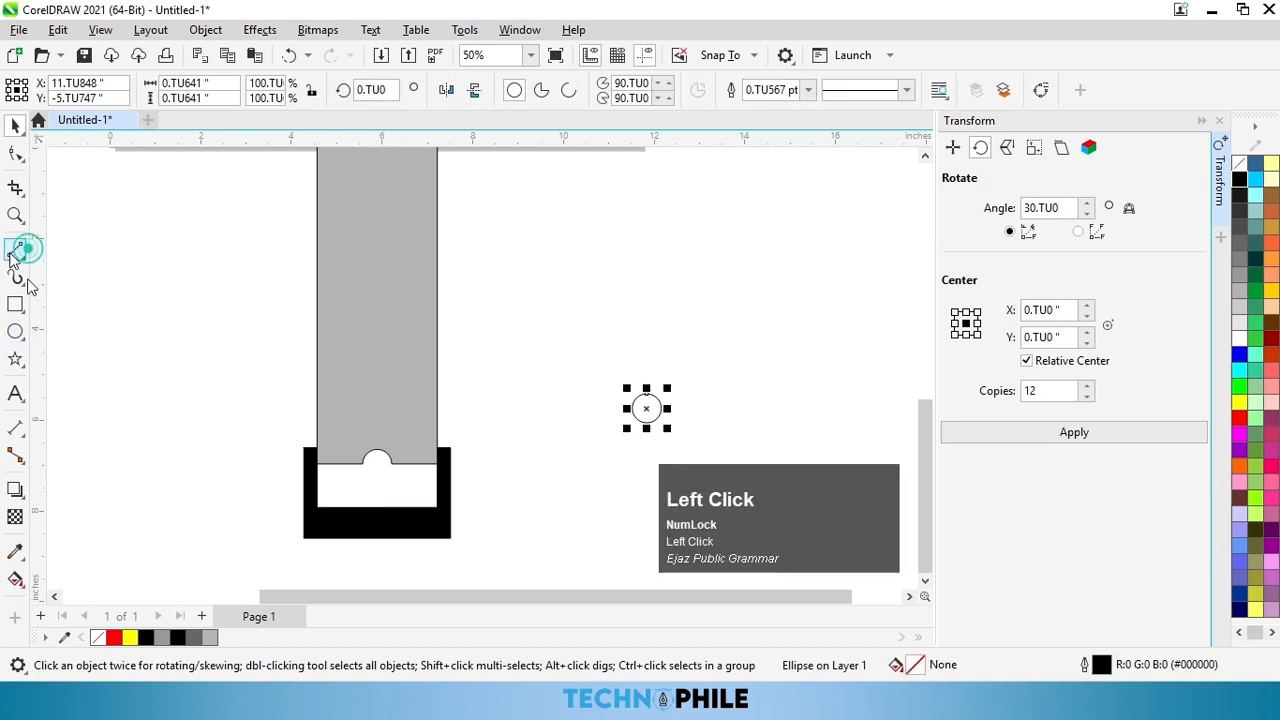
pyautogui.moveTo(378, 527); pyautogui.dragTo(377, 441)
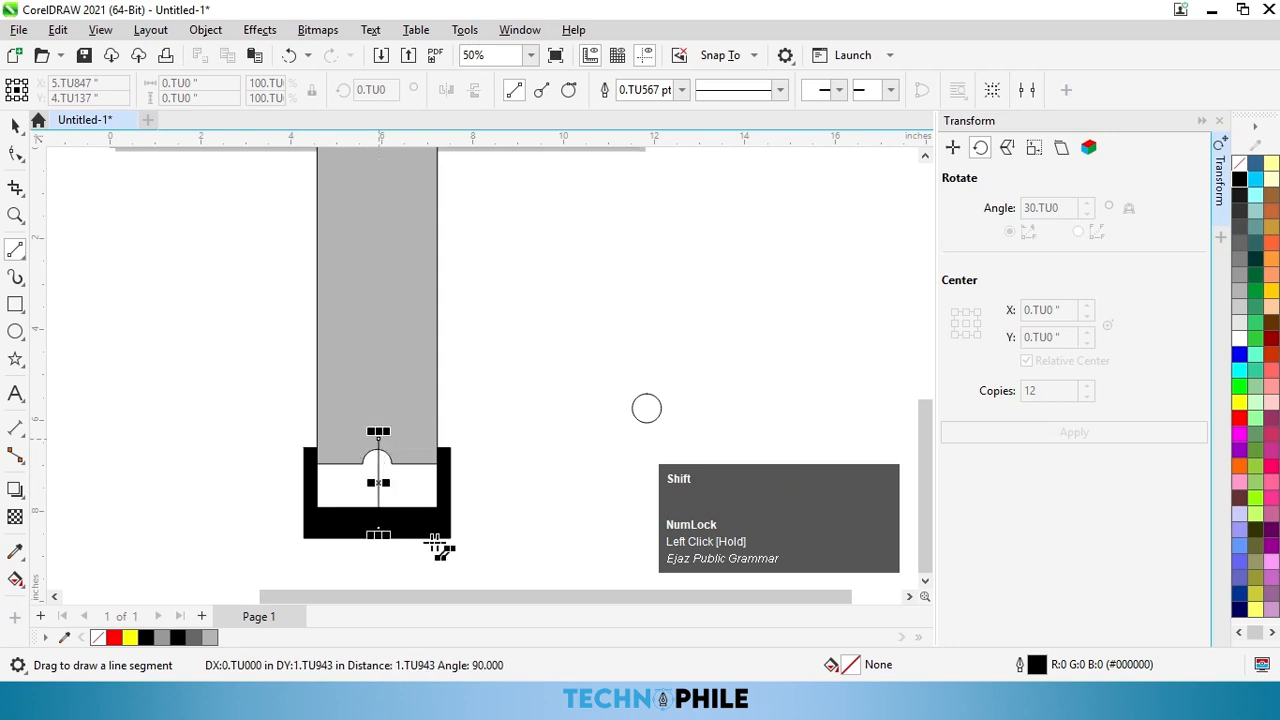
pyautogui.click(680, 90)
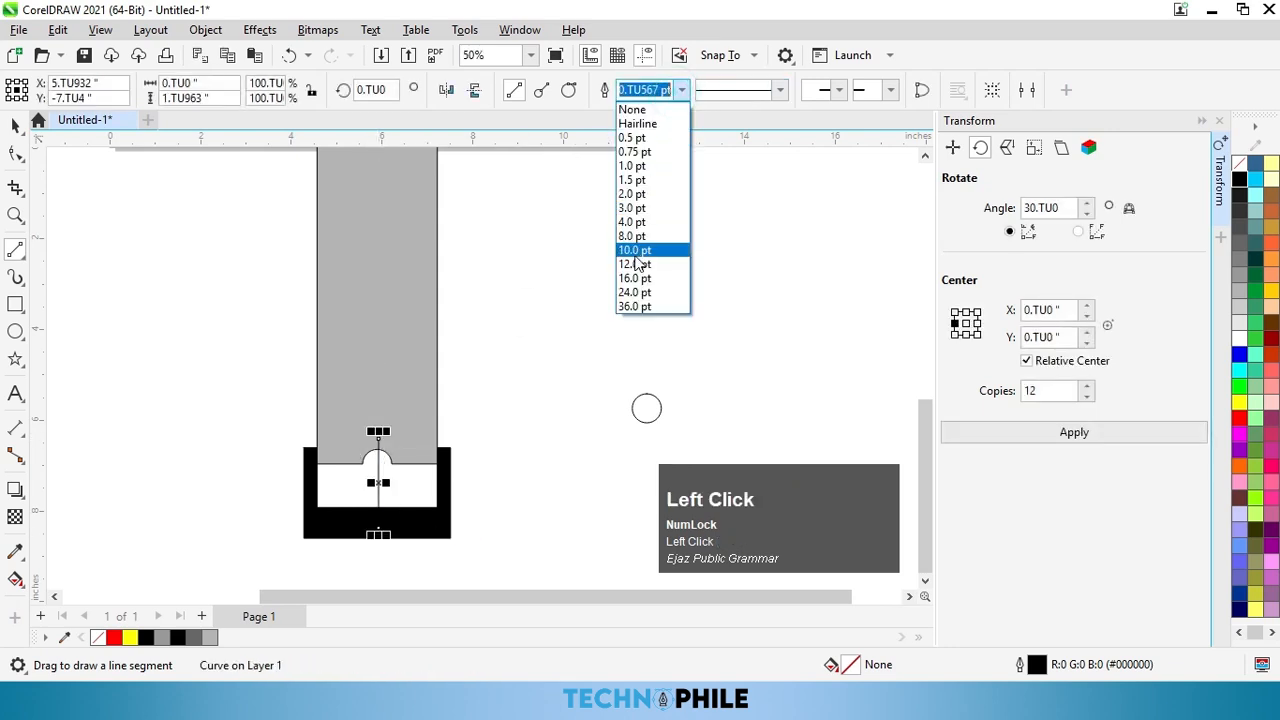
pyautogui.click(637, 254)
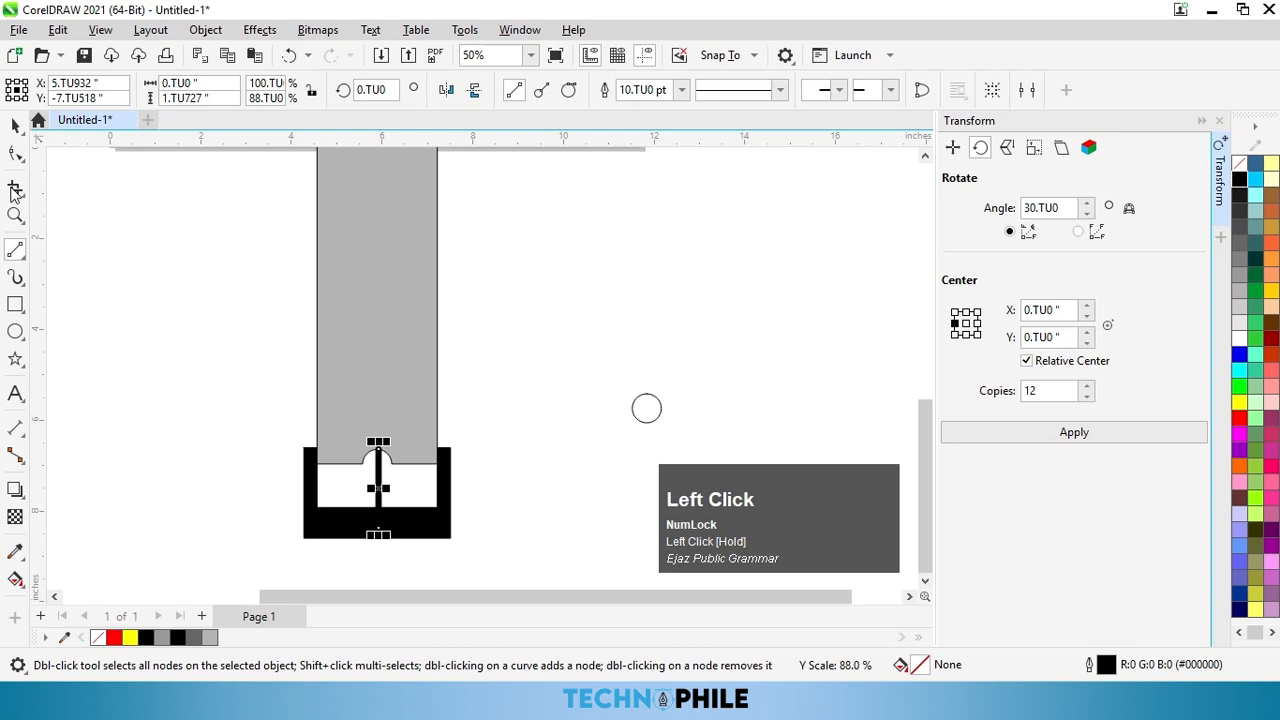
pyautogui.click(15, 126)
pyautogui.click(123, 234)
# Step: Stretch the small white rectangle above the case upward into an upper strap about 8.92 in long
pyautogui.scroll(-3, 284, 434)
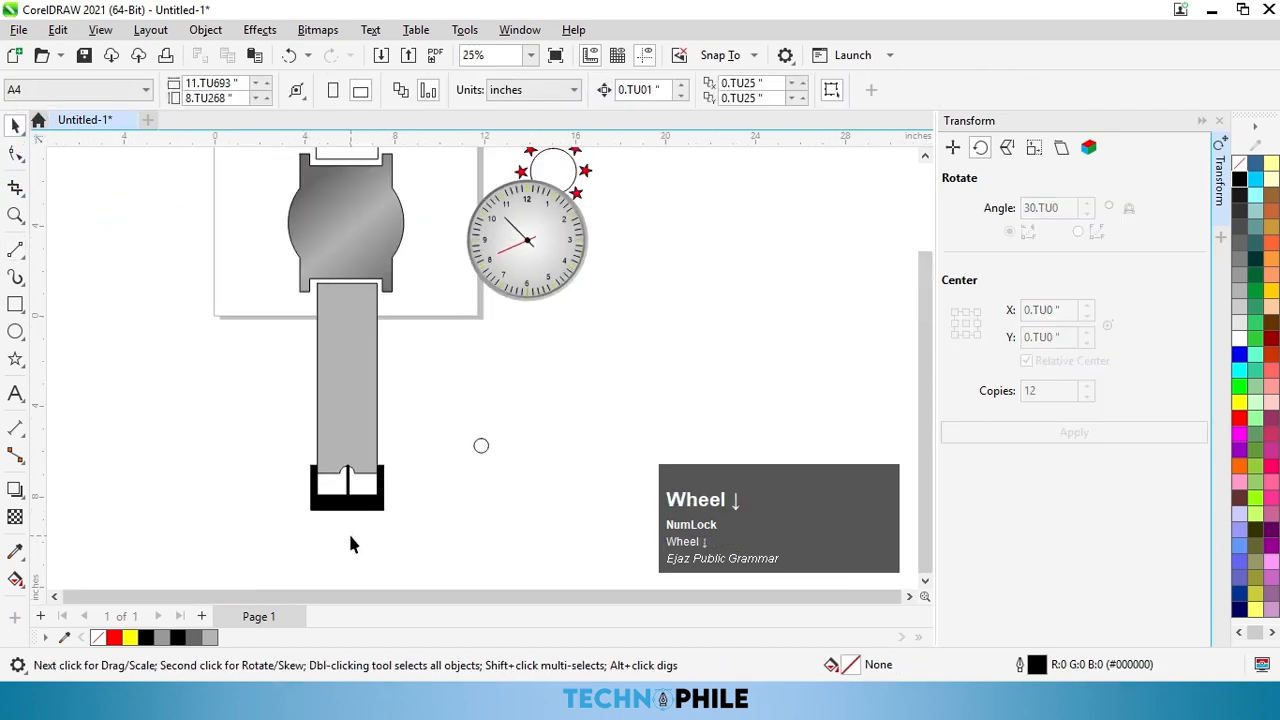
pyautogui.scroll(-2, 350, 543)
pyautogui.scroll(1, 354, 480)
pyautogui.scroll(-2, 357, 370)
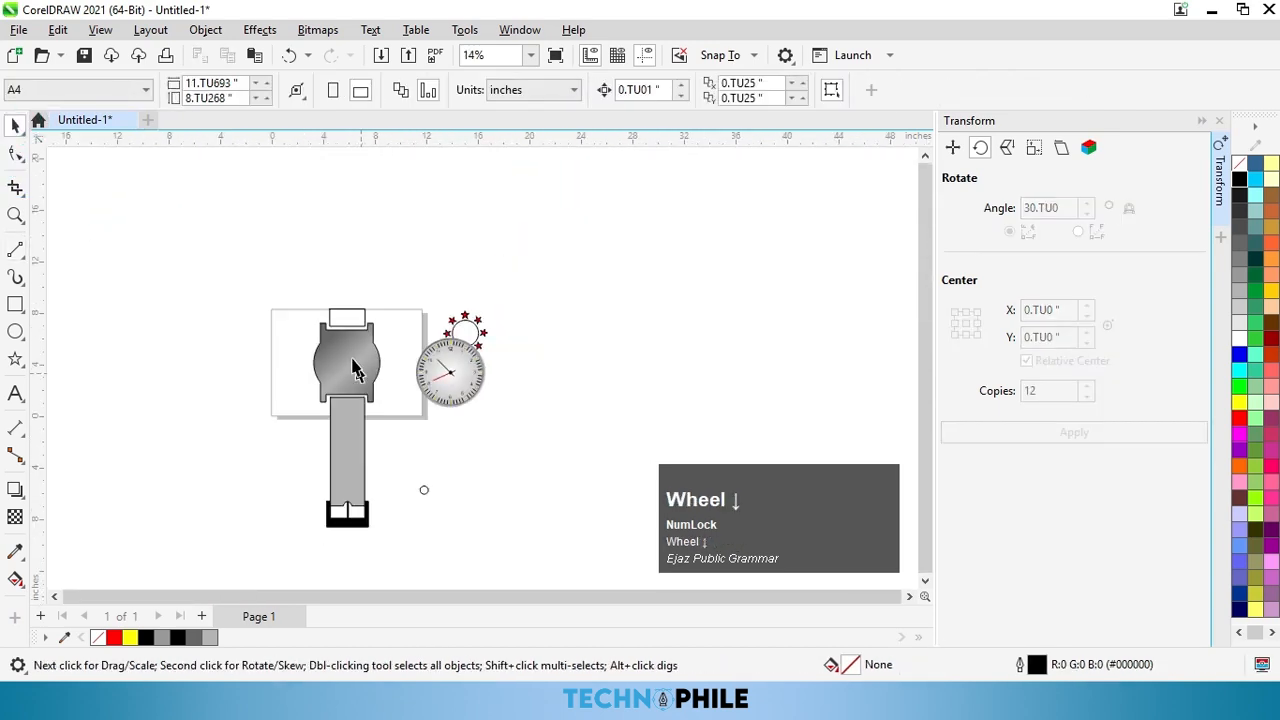
pyautogui.scroll(3, 352, 368)
pyautogui.click(362, 328)
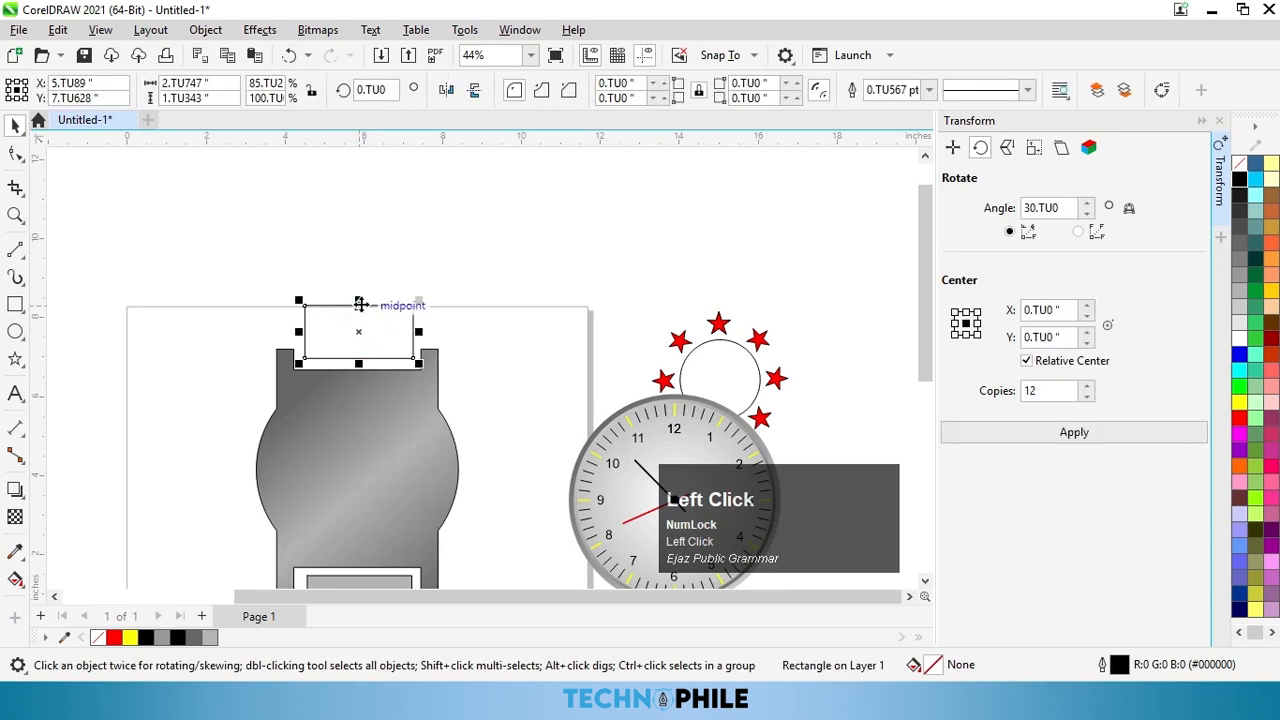
pyautogui.moveTo(362, 309); pyautogui.dragTo(356, 185)
pyautogui.scroll(-2, 357, 346)
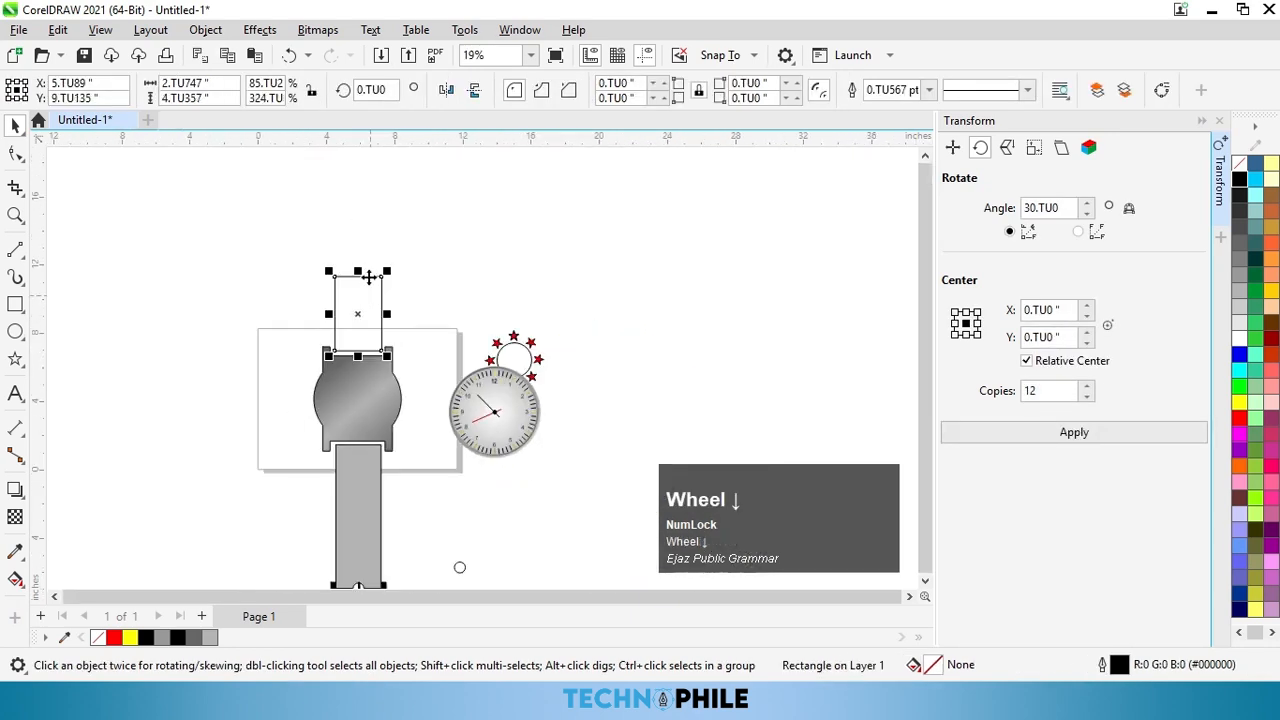
pyautogui.moveTo(360, 277); pyautogui.dragTo(380, 232)
pyautogui.click(423, 269)
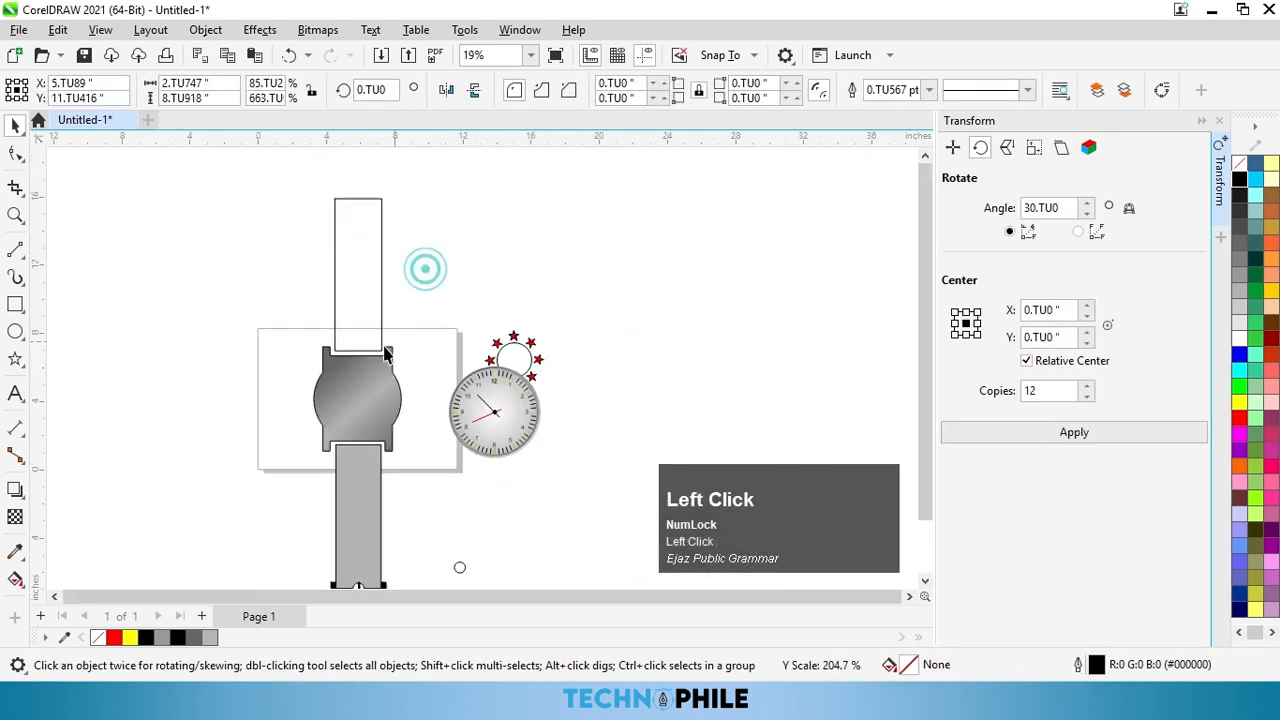
# Step: Fill the upper strap with light grey #CCCCCC
pyautogui.scroll(-1, 375, 330)
pyautogui.scroll(2, 374, 330)
pyautogui.click(371, 314)
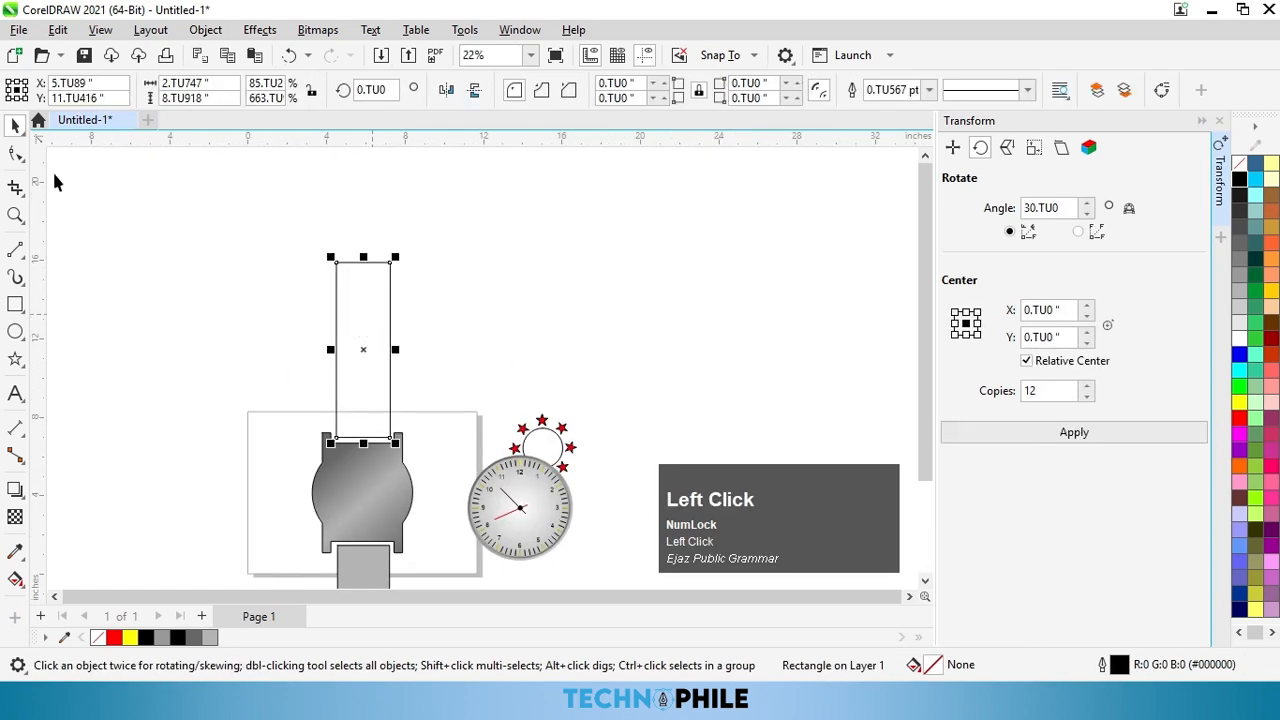
pyautogui.click(16, 155)
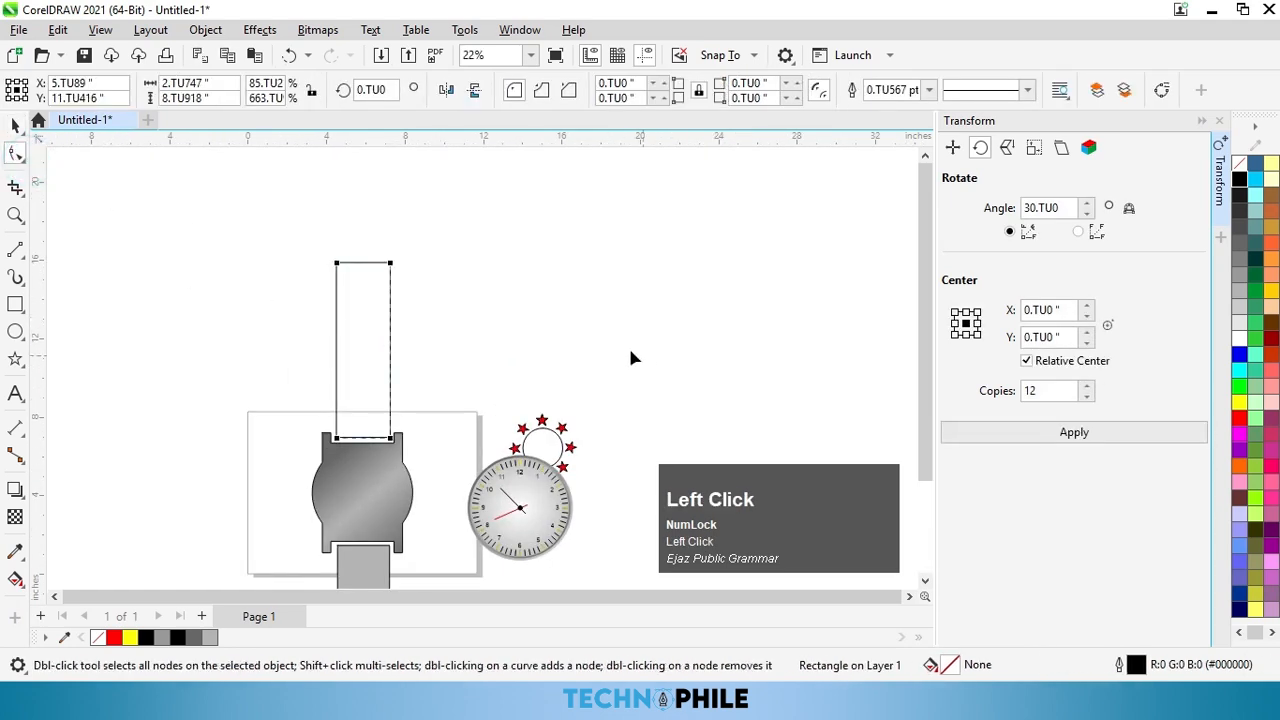
pyautogui.click(1239, 291)
pyautogui.click(1239, 306)
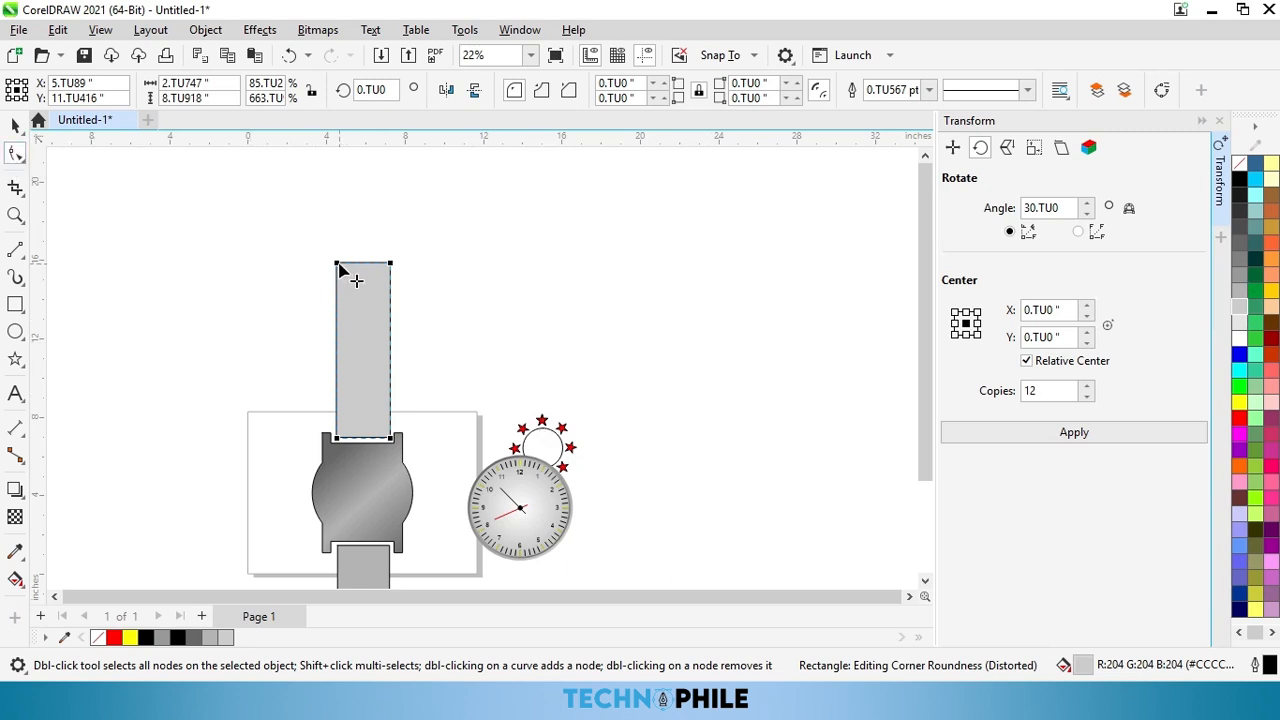
# Step: Round the two top corners of the upper strap into a full half-round end
pyautogui.click(338, 266)
pyautogui.press('shift')
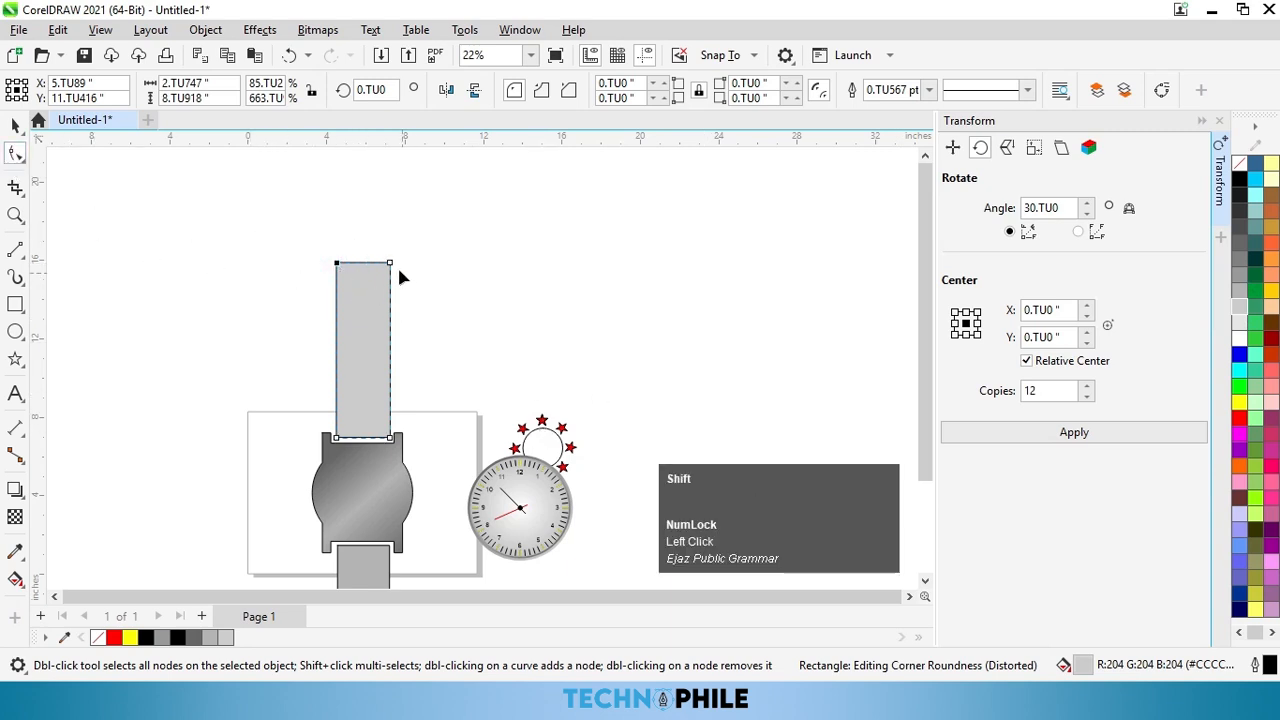
pyautogui.keyDown('shift'); pyautogui.click(391, 264); pyautogui.keyUp('shift')
pyautogui.moveTo(391, 266); pyautogui.dragTo(322, 339)
# Step: Place a circle about 0.67 in across near the upper strap's rounded end and fill it white
pyautogui.click(15, 332)
pyautogui.moveTo(234, 297)
pyautogui.mouseDown()
pyautogui.moveTo(247, 318)
pyautogui.moveTo(357, 314)
pyautogui.mouseUp()
pyautogui.click(15, 125)
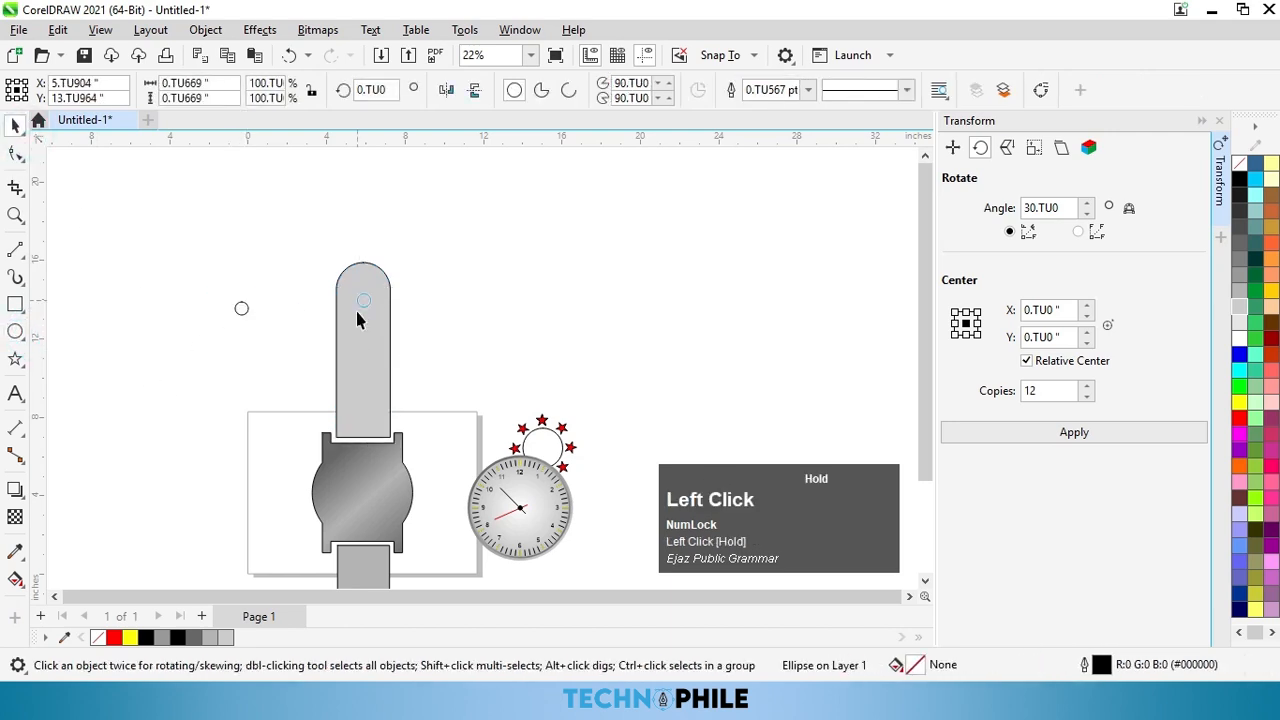
pyautogui.click(1245, 340)
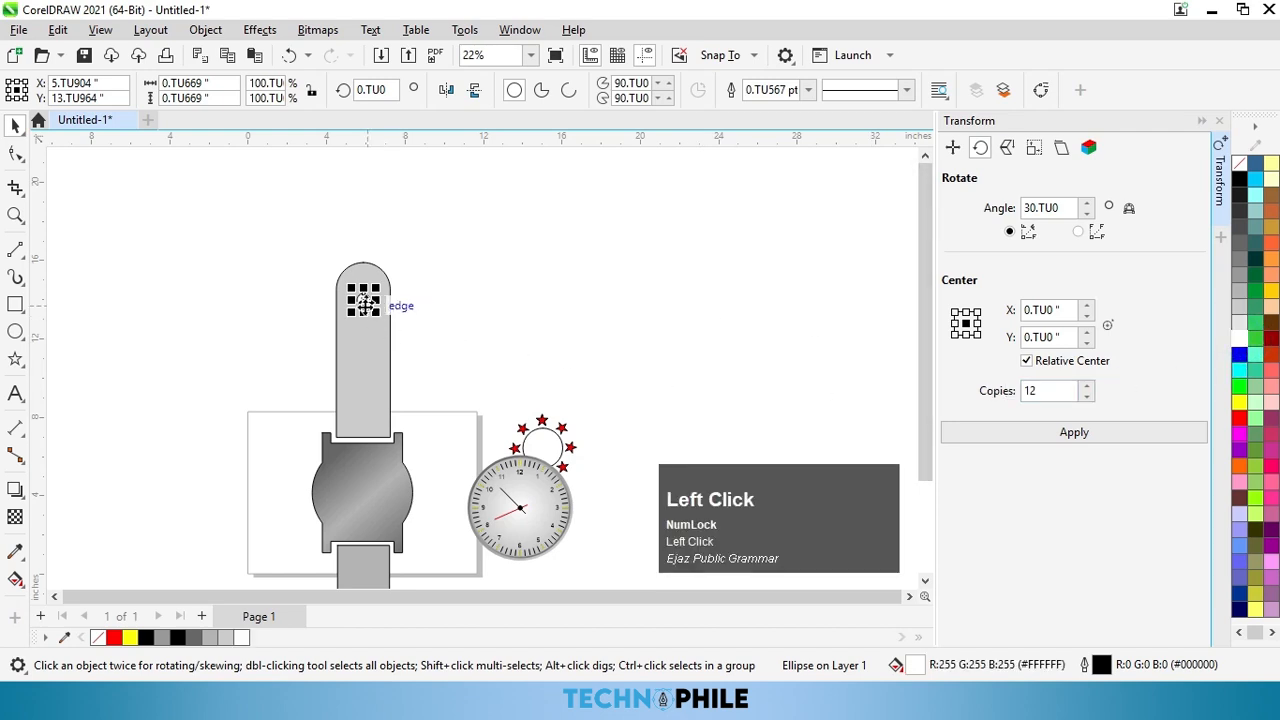
# Step: Copy the white hole straight down by about 1.09 in and repeat the copy to make a column of five holes
pyautogui.scroll(2, 368, 315)
pyautogui.moveTo(365, 316); pyautogui.dragTo(364, 324)
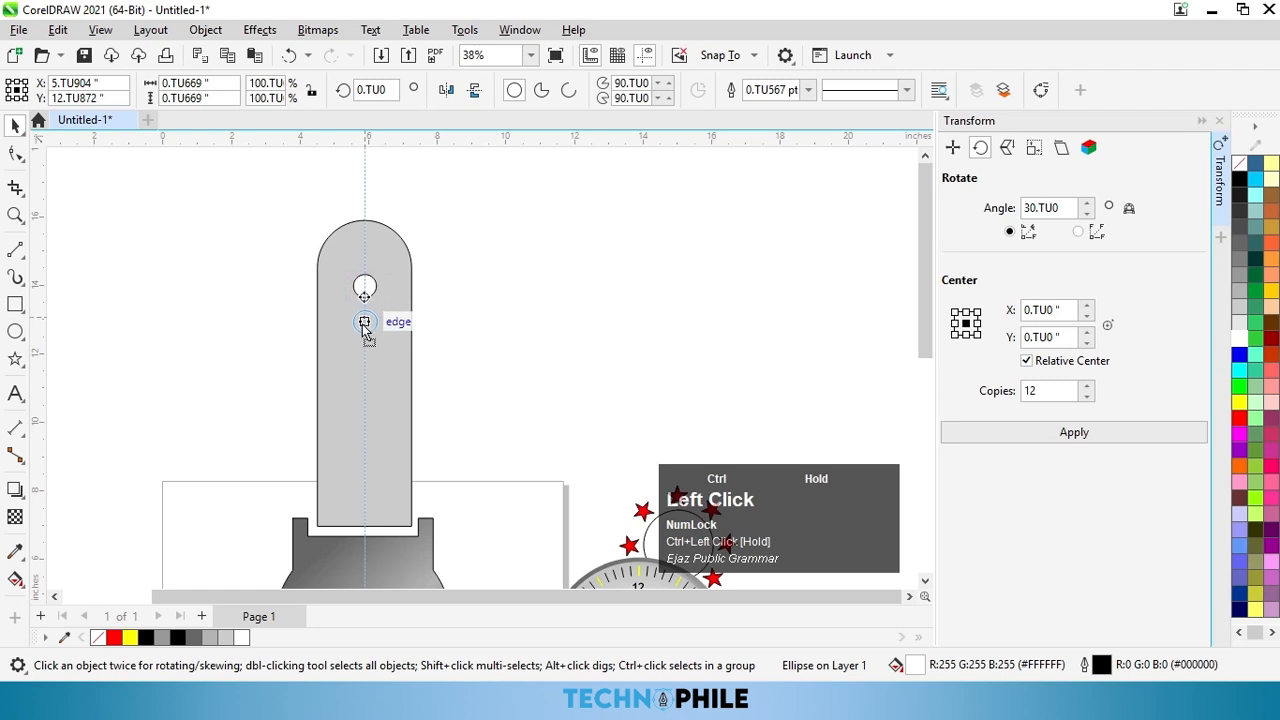
pyautogui.keyDown('ctrl'); pyautogui.rightClick(364, 324); pyautogui.keyUp('ctrl')
pyautogui.hotkey('ctrl', 'r')
pyautogui.hotkey('ctrl', 'r')
pyautogui.hotkey('ctrl', 'r')
pyautogui.click(516, 308)
# Step: Move the clock group onto the watch case and bring it in front of the case
pyautogui.scroll(-2, 437, 235)
pyautogui.scroll(-2, 410, 300)
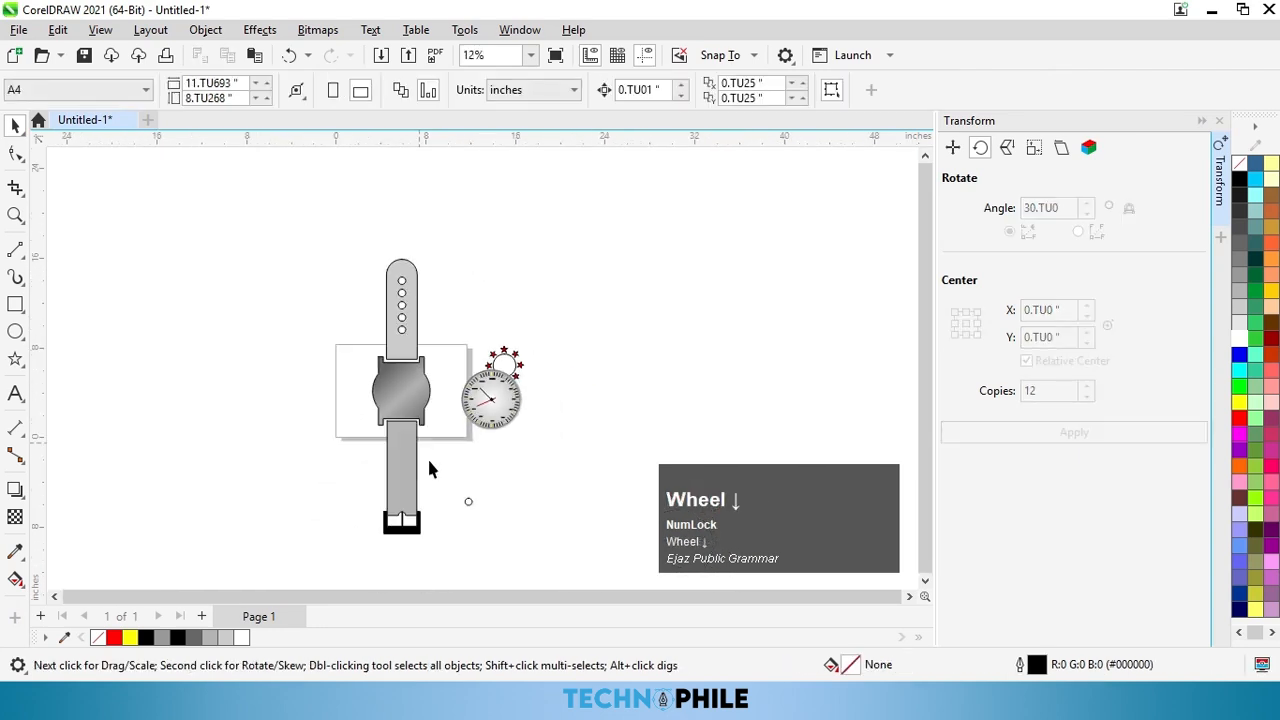
pyautogui.scroll(1, 433, 468)
pyautogui.scroll(1, 393, 358)
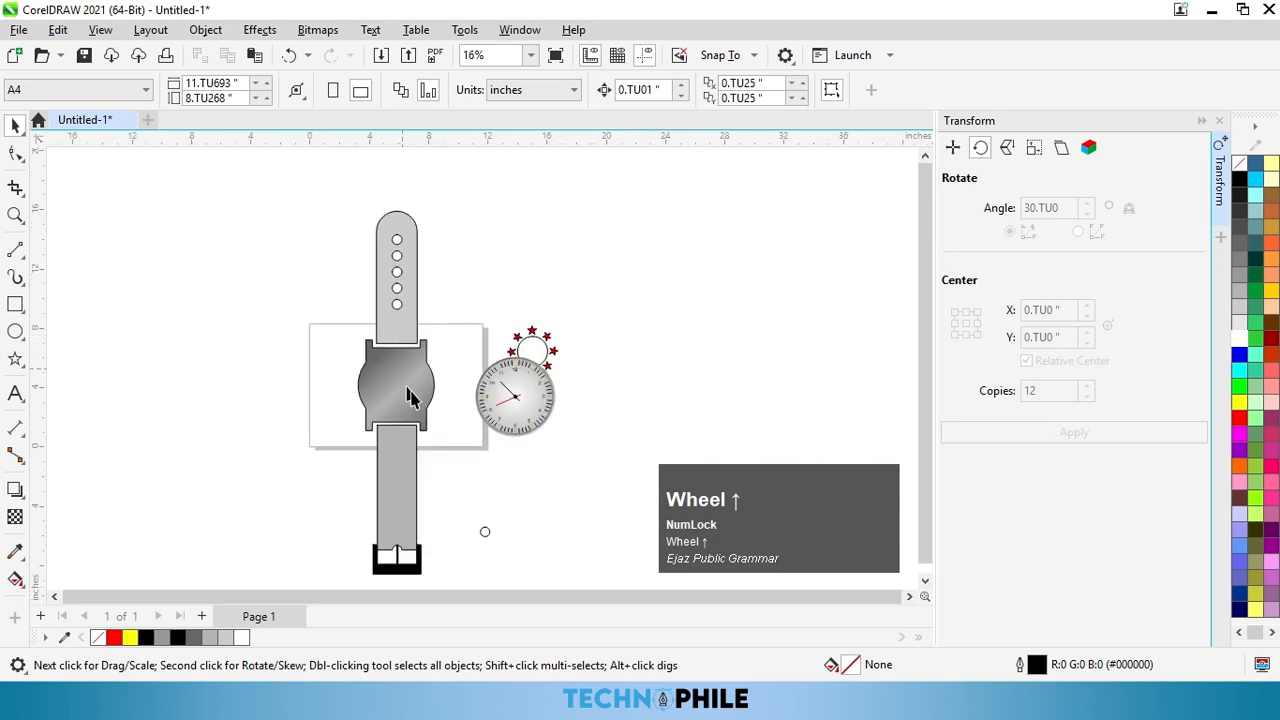
pyautogui.moveTo(528, 418); pyautogui.dragTo(413, 400)
pyautogui.scroll(2, 413, 400)
pyautogui.hotkey('ctrl', 'pageup')
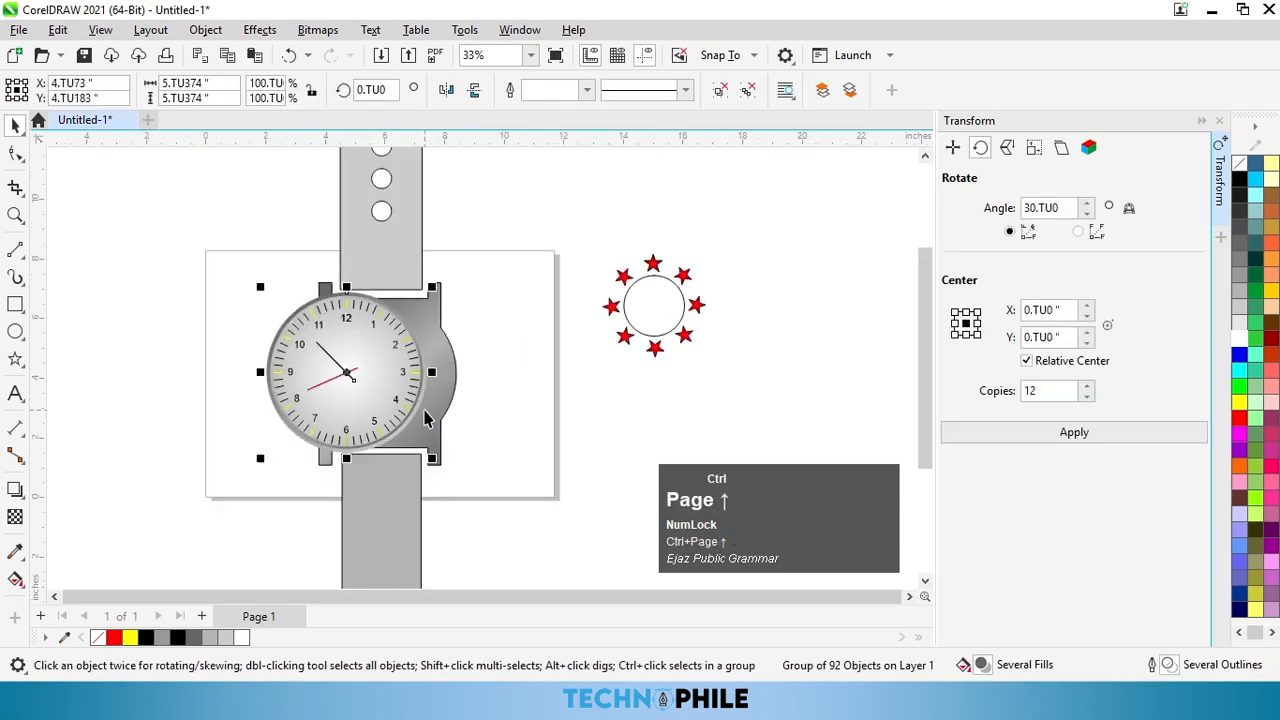
# Step: Centre the clock on the case and scale it proportionally to about 4.55 in across
pyautogui.press('shift')
pyautogui.moveTo(433, 459)
pyautogui.mouseDown()
pyautogui.moveTo(419, 444)
pyautogui.moveTo(428, 458)
pyautogui.mouseUp()
pyautogui.click(491, 451)
pyautogui.scroll(1, 431, 390)
pyautogui.click(411, 398)
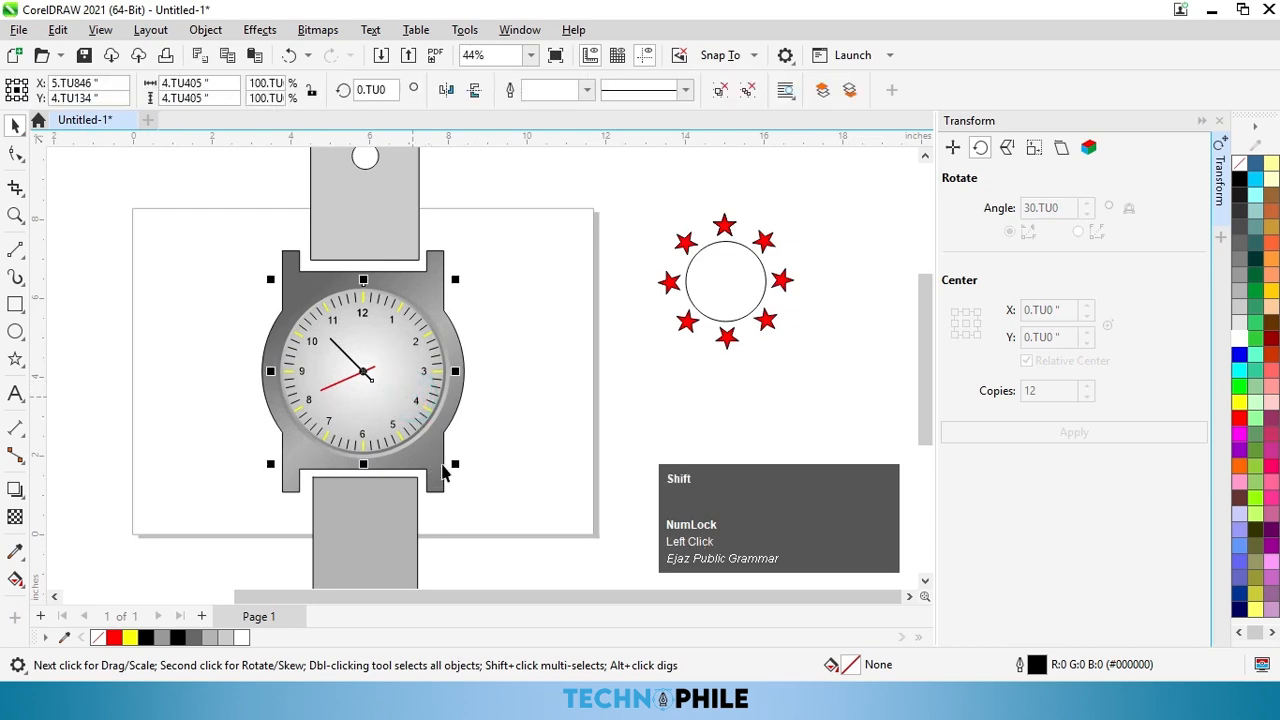
pyautogui.moveTo(466, 480); pyautogui.dragTo(463, 466)
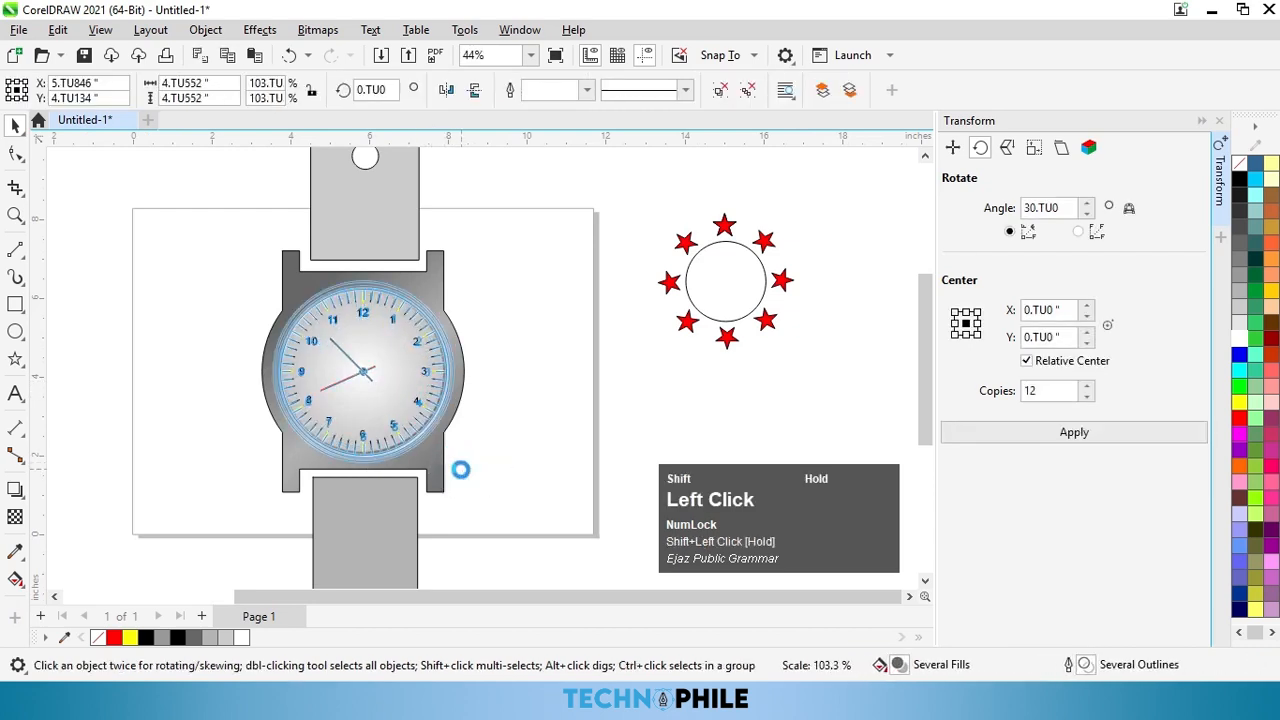
pyautogui.click(503, 471)
# Step: Draw a crown rectangle about 0.36 by 0.48 in on the case edge beside the 3, ordered behind the case
pyautogui.scroll(1, 480, 440)
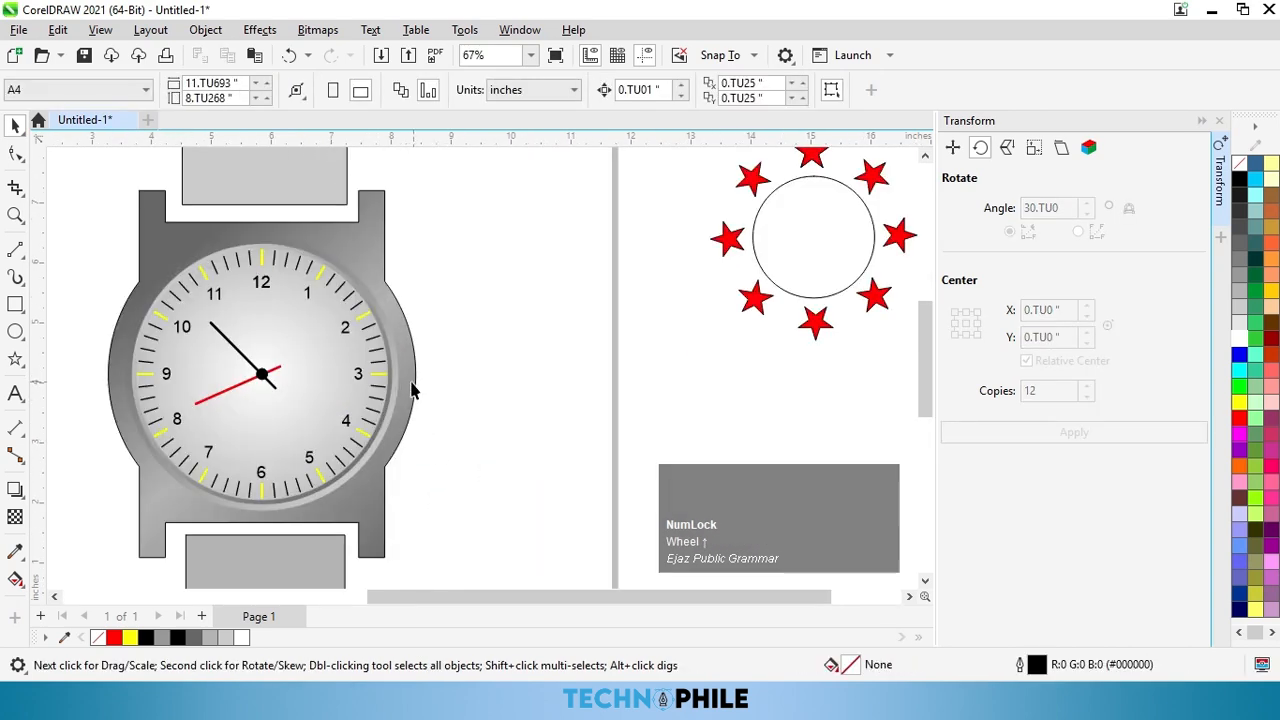
pyautogui.click(15, 305)
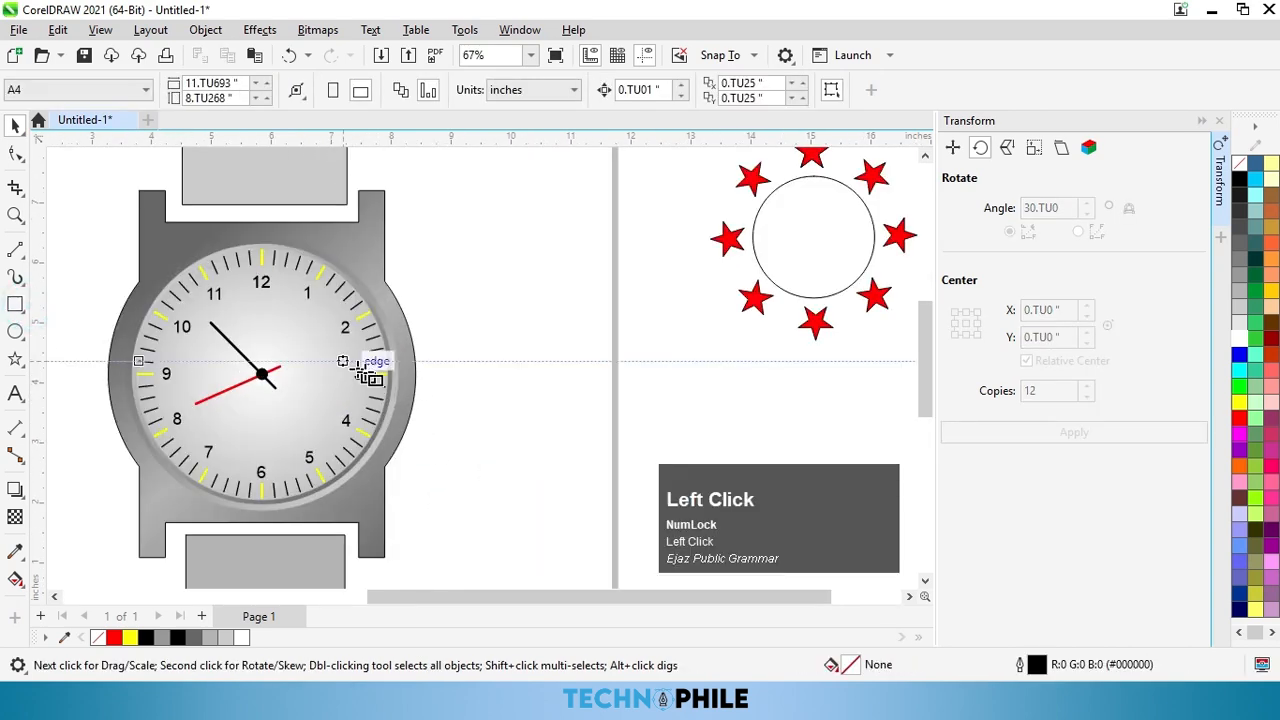
pyautogui.moveTo(414, 359); pyautogui.dragTo(439, 388)
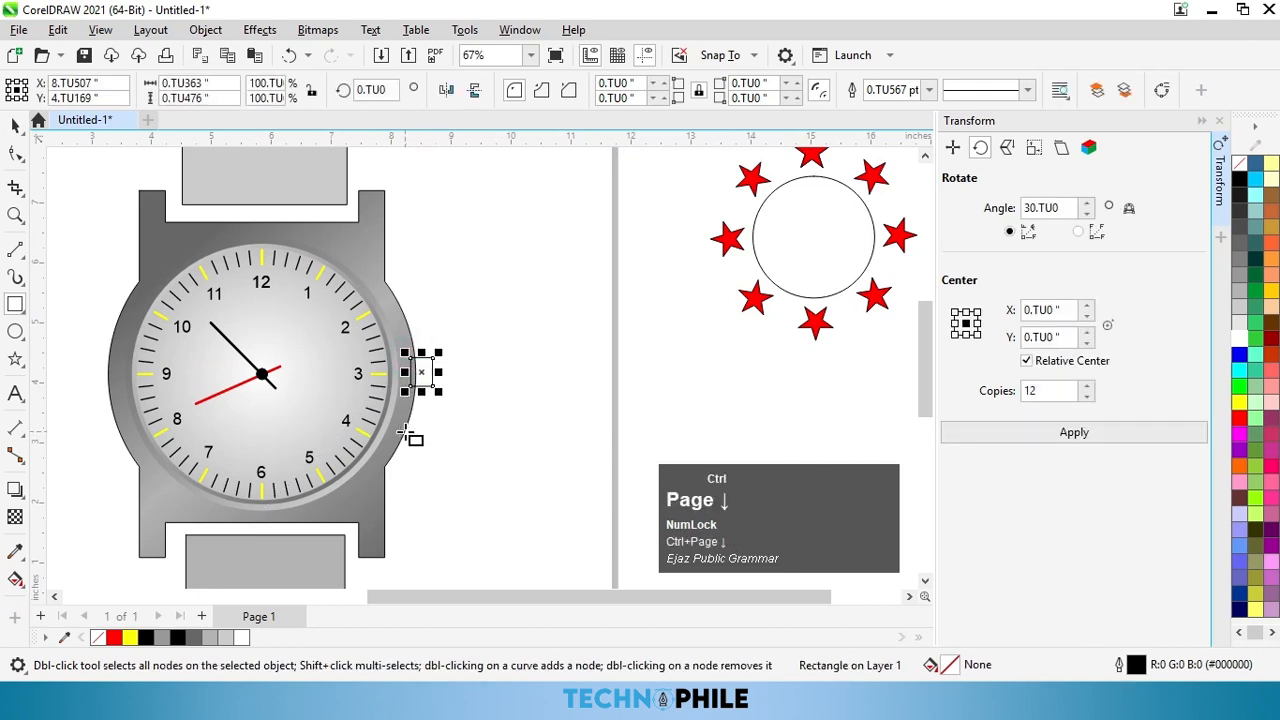
# Step: Copy the case's grey gradient fill onto the crown rectangle
pyautogui.scroll(4, 407, 375)
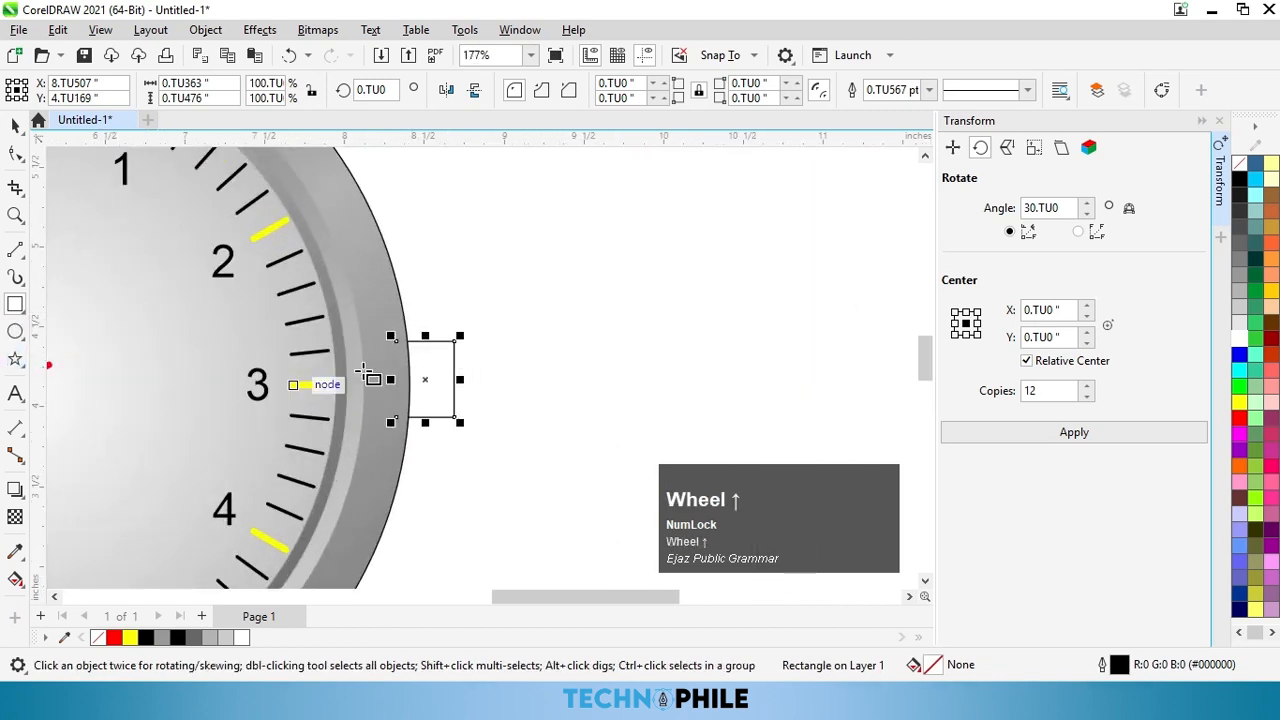
pyautogui.click(15, 124)
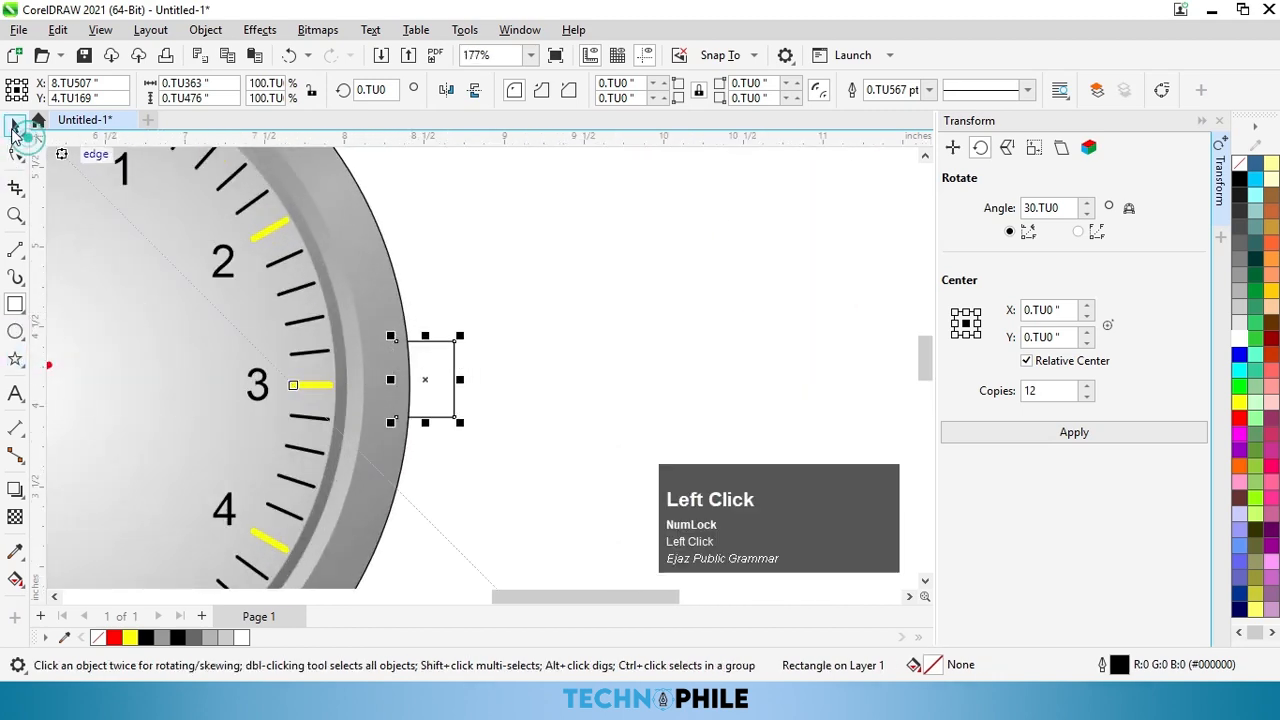
pyautogui.click(380, 275)
pyautogui.moveTo(910, 670); pyautogui.dragTo(436, 390)
# Step: Round the two outer corners of the crown rectangle
pyautogui.click(452, 400)
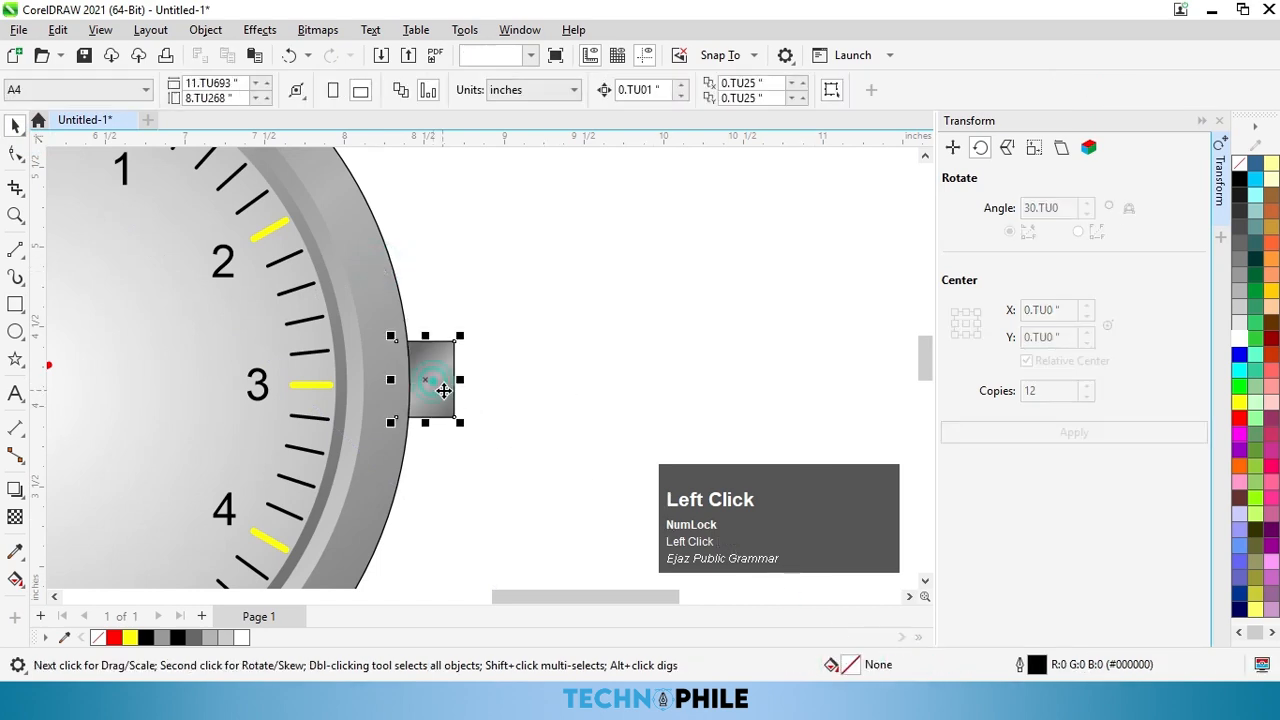
pyautogui.click(15, 157)
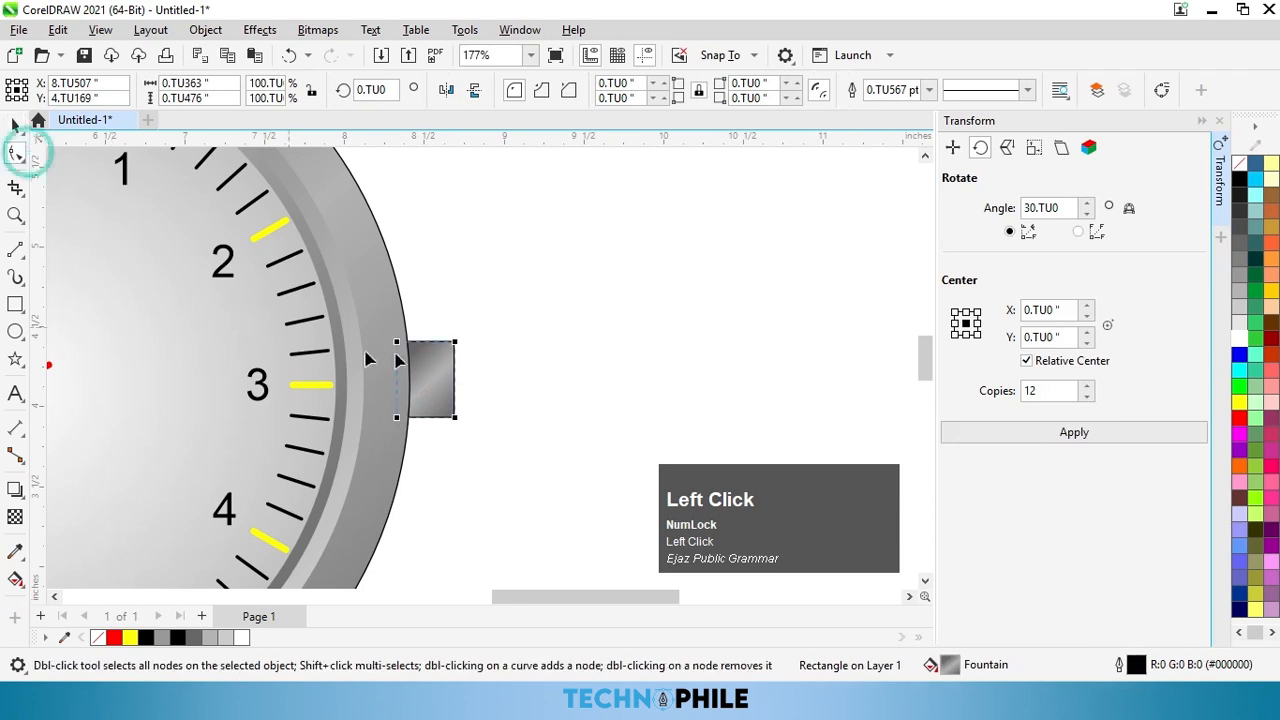
pyautogui.click(455, 343)
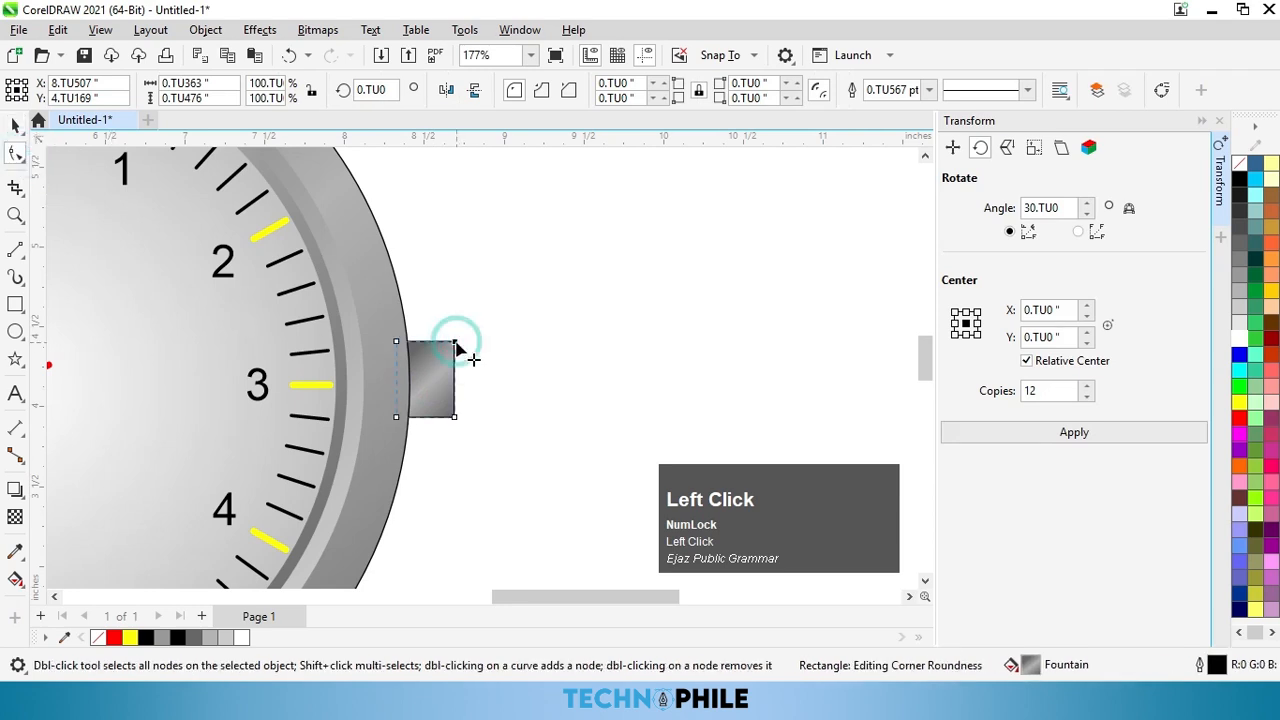
pyautogui.keyDown('shift'); pyautogui.click(455, 419); pyautogui.keyUp('shift')
pyautogui.moveTo(455, 420); pyautogui.dragTo(430, 384)
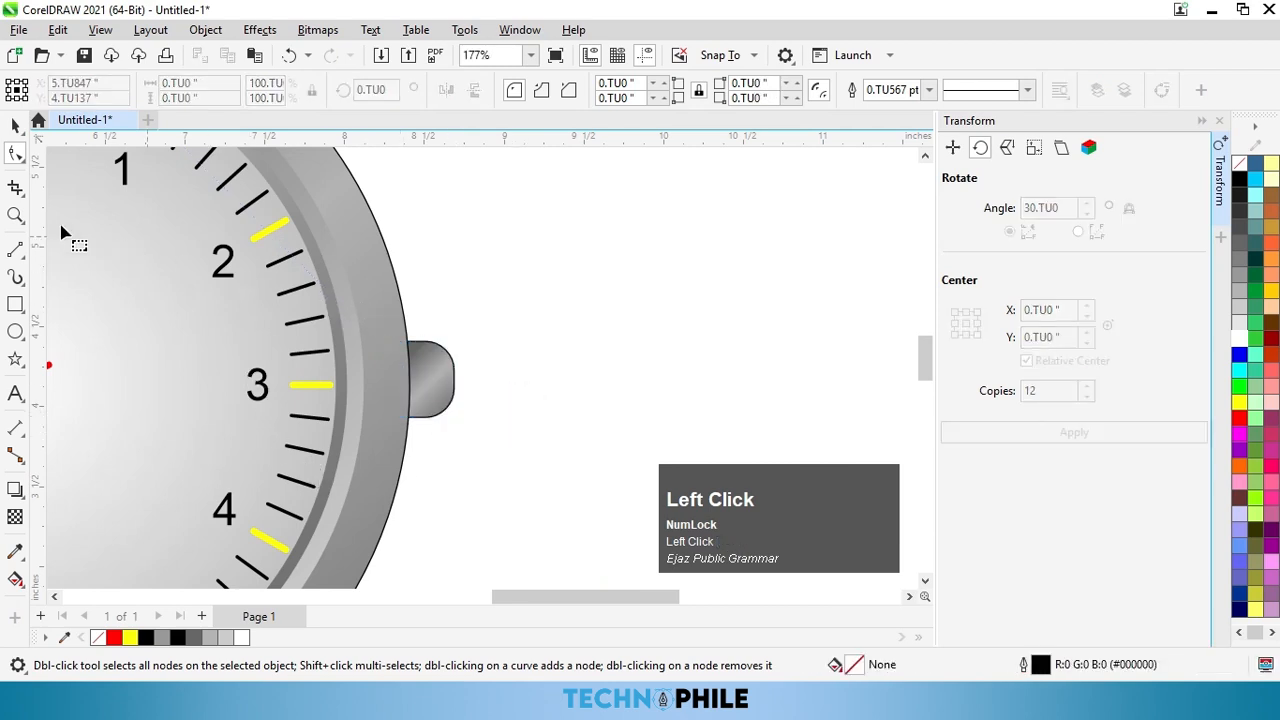
# Step: Draw a horizontal grip line about 0.11 in long near the crown's upper edge and copy it just below
pyautogui.scroll(3, 420, 380)
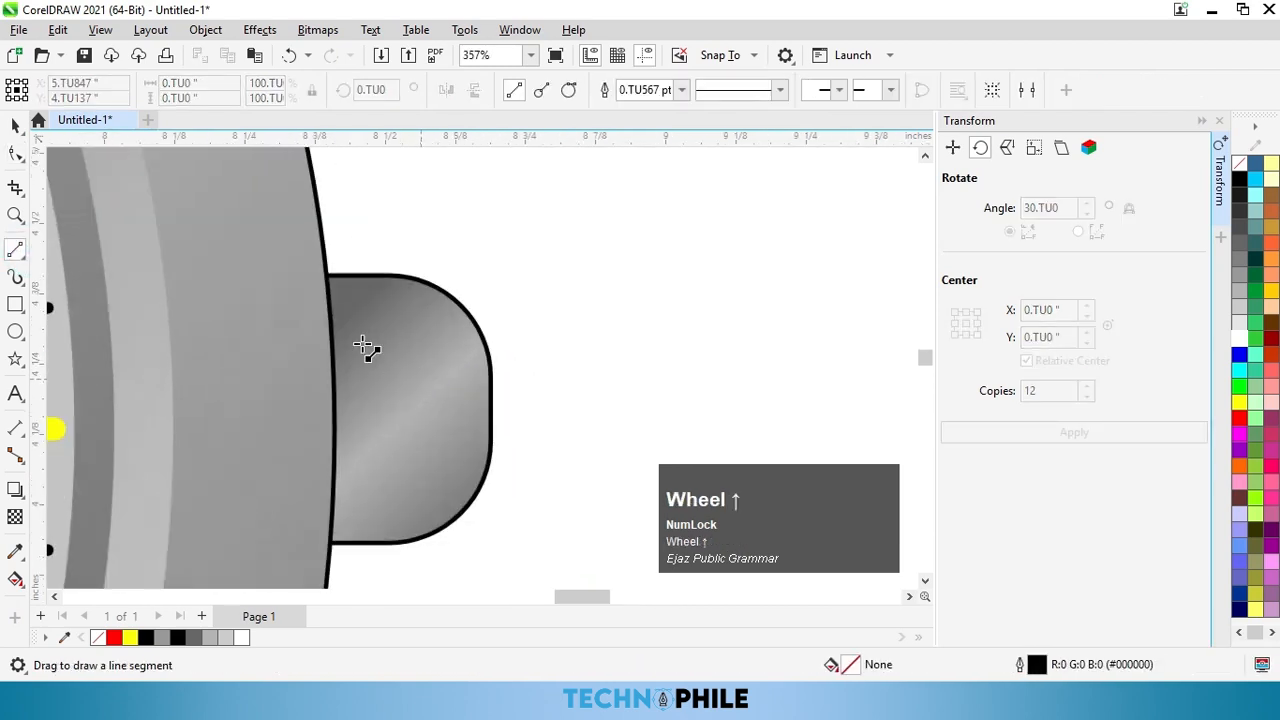
pyautogui.moveTo(350, 320)
pyautogui.mouseDown()
pyautogui.moveTo(400, 317)
pyautogui.moveTo(420, 334)
pyautogui.moveTo(416, 436)
pyautogui.moveTo(376, 305)
pyautogui.moveTo(387, 320)
pyautogui.mouseUp()
pyautogui.hotkey('ctrl', 'z')
pyautogui.rightClick(387, 320)
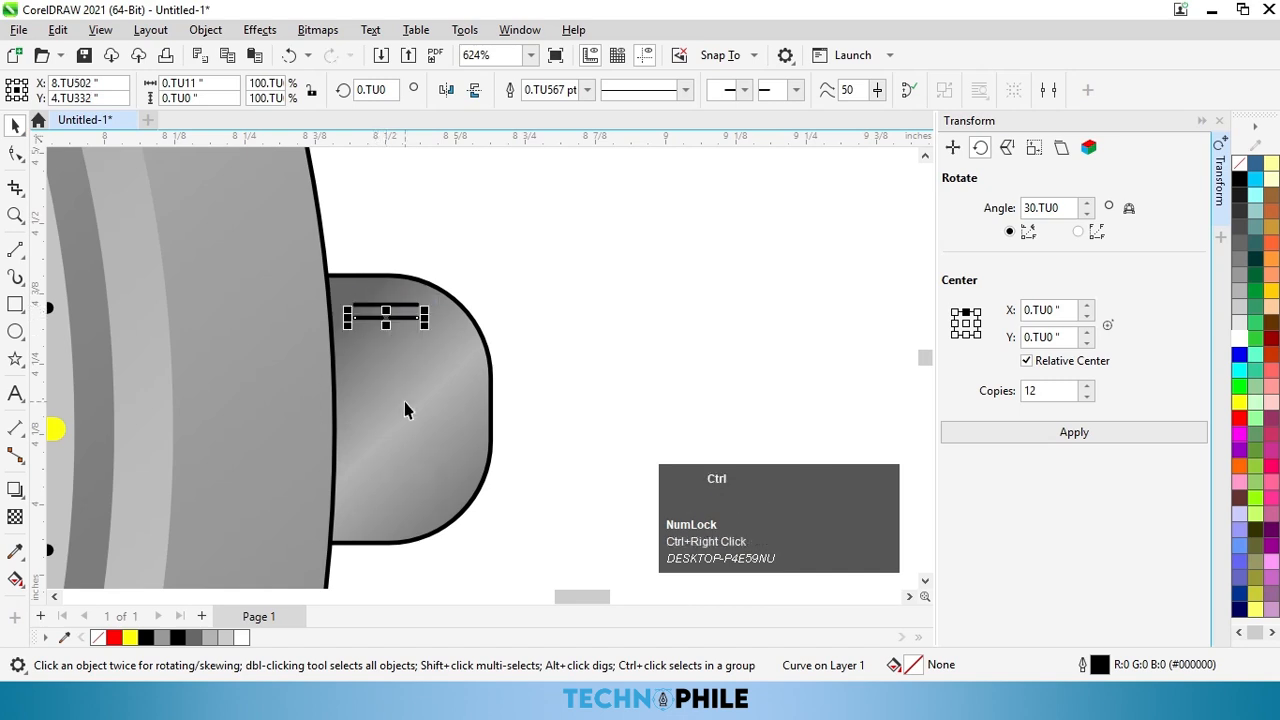
# Step: Duplicate the grip line repeatedly at the same spacing down to the crown's lower edge
pyautogui.hotkey('ctrl', 'd')
pyautogui.hotkey('ctrl', 'd')
pyautogui.hotkey('ctrl', 'd')
pyautogui.hotkey('ctrl', 'd')
pyautogui.hotkey('ctrl', 'd')
pyautogui.hotkey('ctrl', 'd')
pyautogui.hotkey('ctrl', 'd')
pyautogui.hotkey('ctrl', 'd')
pyautogui.hotkey('ctrl', 'd')
pyautogui.hotkey('ctrl', 'd')
pyautogui.hotkey('ctrl', 'd')
pyautogui.hotkey('ctrl', 'd')
pyautogui.hotkey('ctrl', 'd')
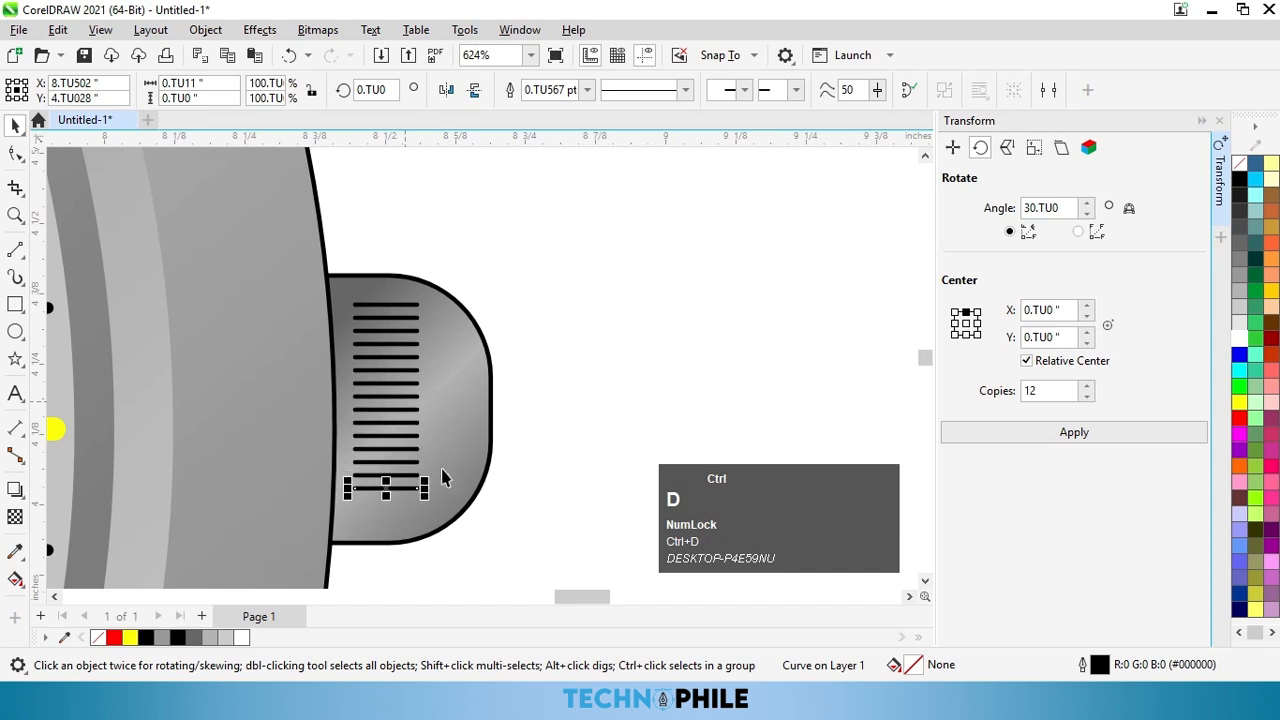
pyautogui.hotkey('ctrl', 'd')
pyautogui.scroll(-7, 455, 383)
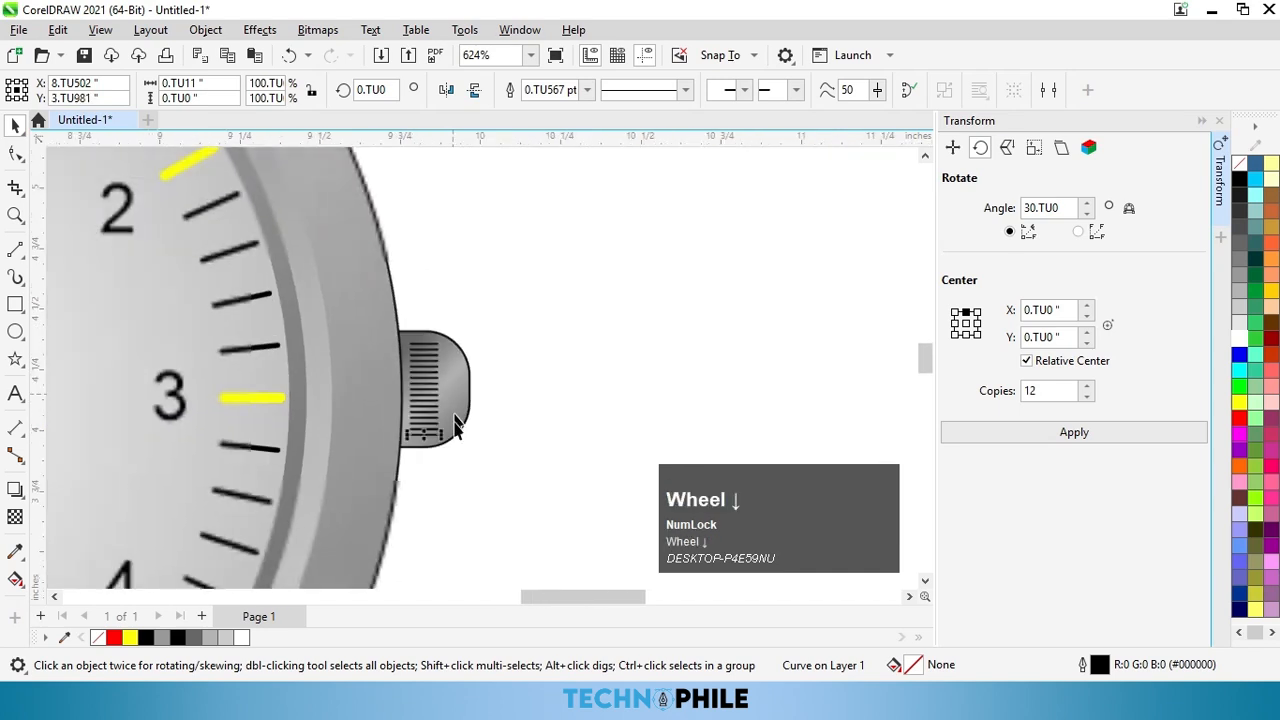
pyautogui.click(470, 427)
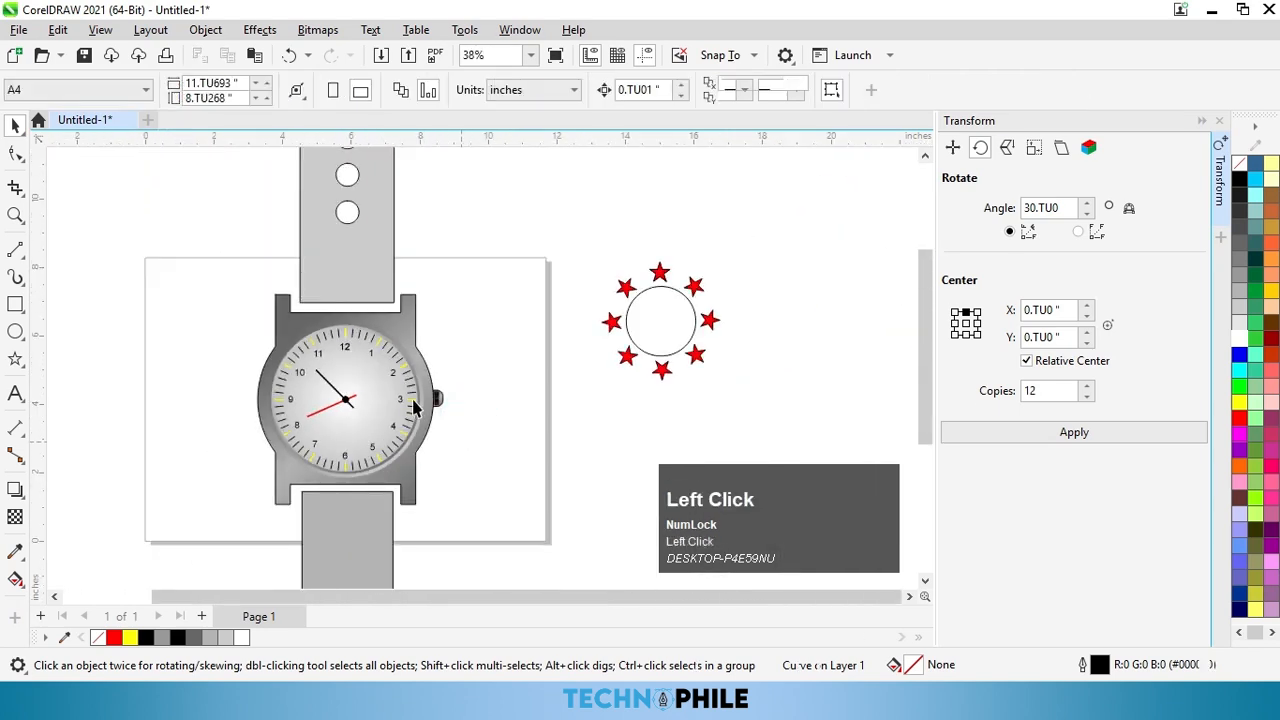
# Step: Remove the outline from the upper strap
pyautogui.scroll(-3, 423, 443)
pyautogui.scroll(1, 380, 363)
pyautogui.scroll(-2, 403, 373)
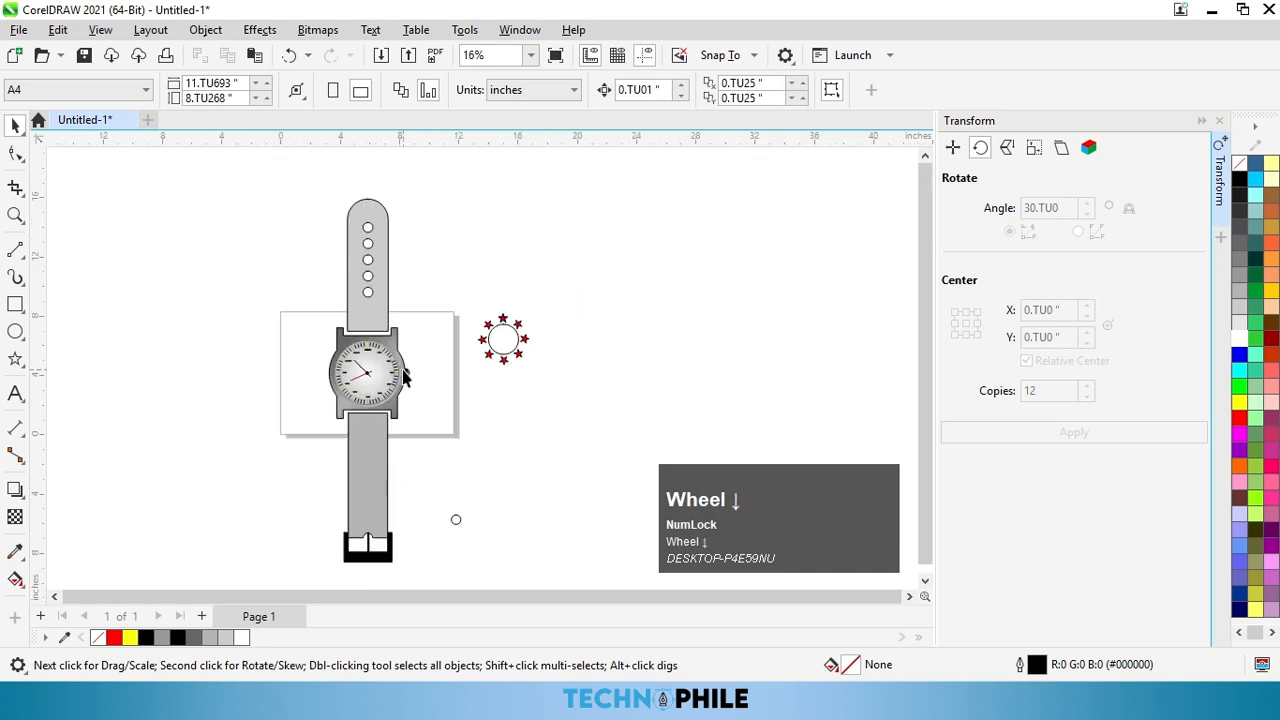
pyautogui.scroll(2, 405, 376)
pyautogui.click(354, 287)
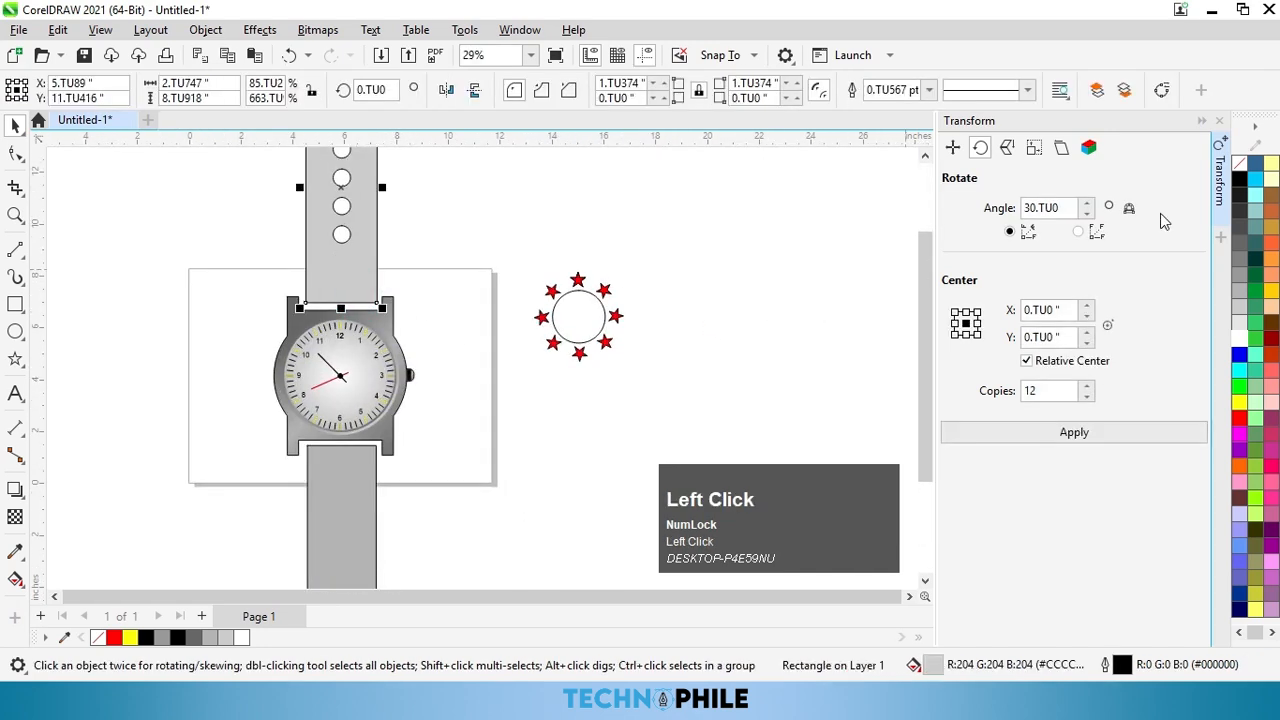
pyautogui.rightClick(1239, 162)
pyautogui.scroll(-1, 547, 358)
# Step: Remove the outlines from the lower strap and the watch case
pyautogui.click(403, 478)
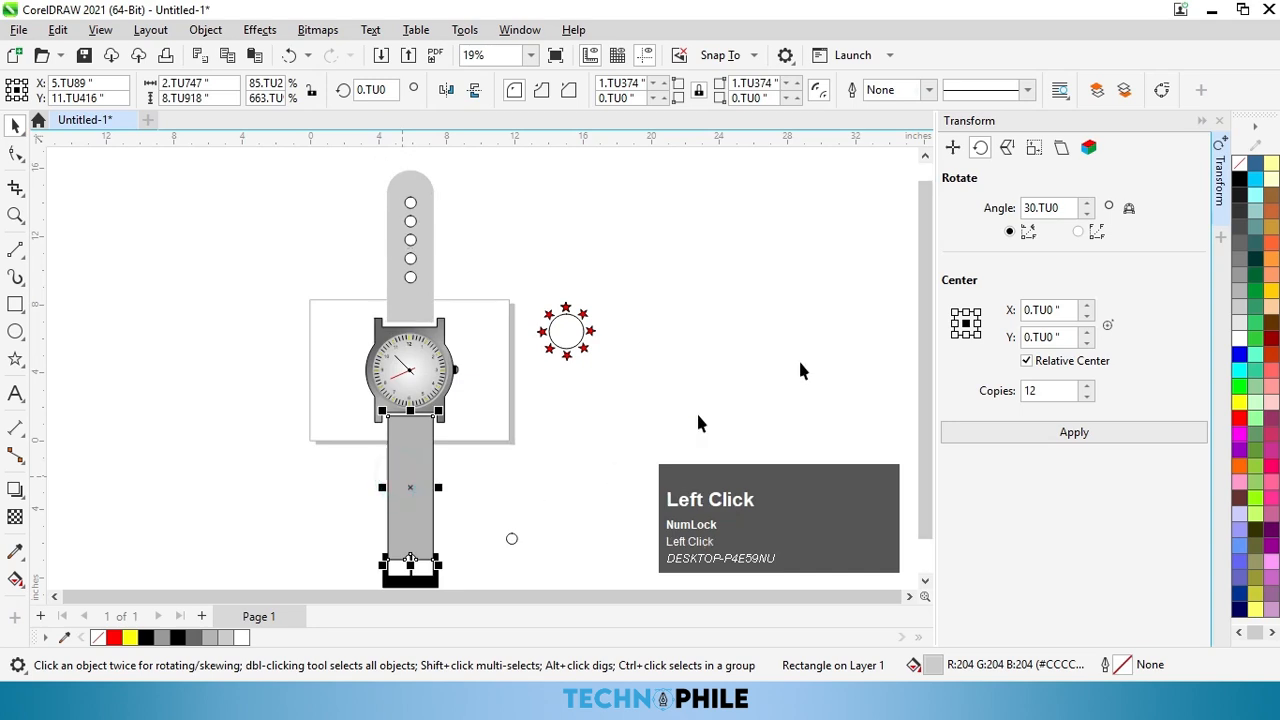
pyautogui.rightClick(1240, 168)
pyautogui.click(1200, 178)
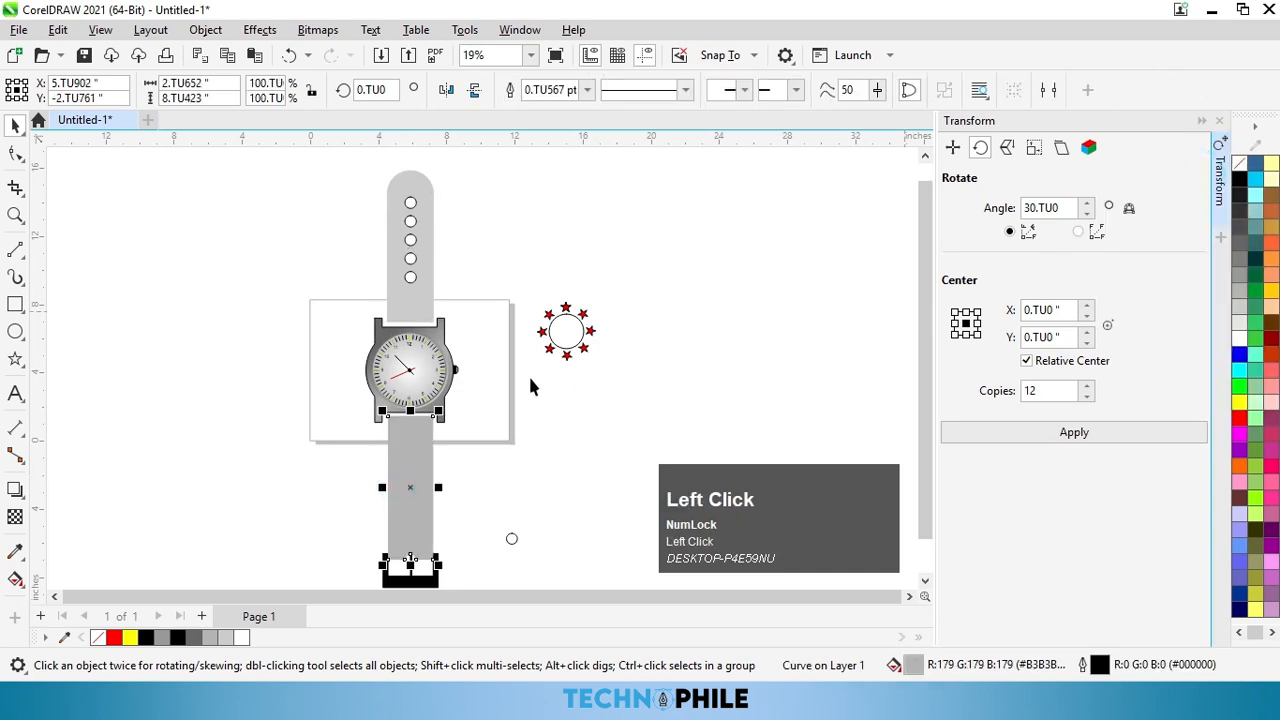
pyautogui.click(668, 381)
pyautogui.scroll(-1, 668, 381)
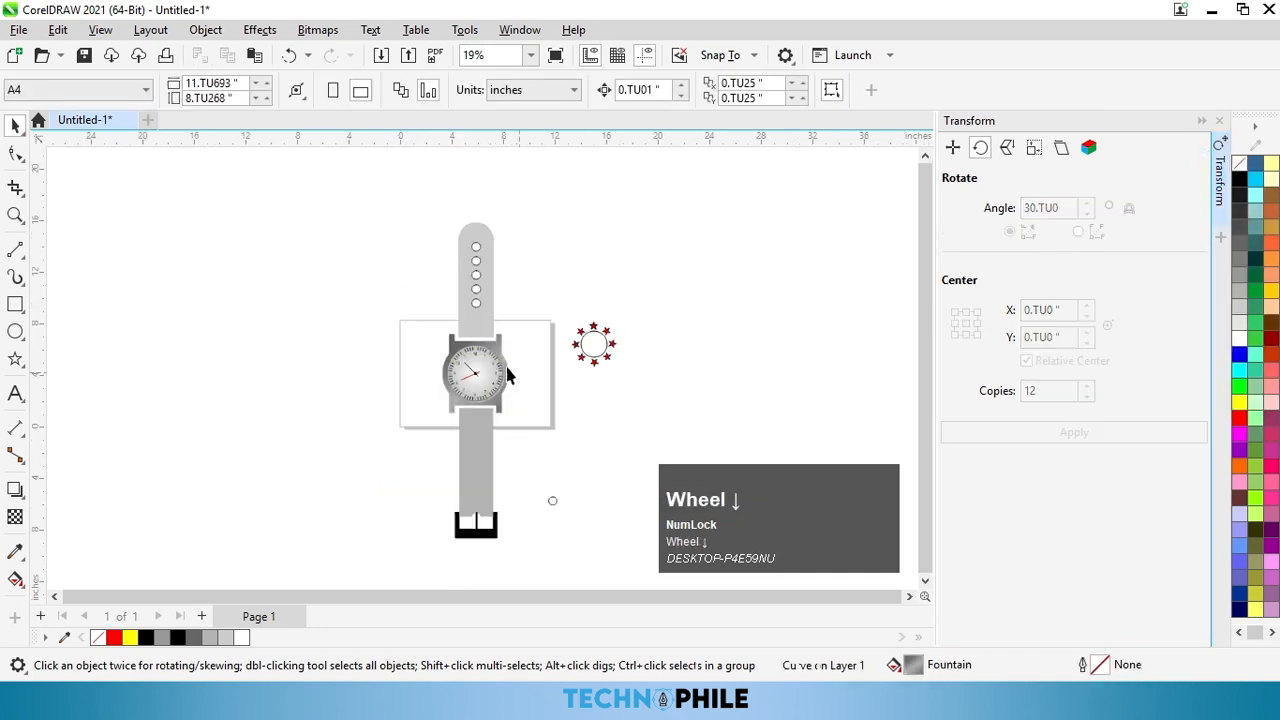
# Step: Apply a soft-edge bevel with a 0.079 in offset distance to the watch case
pyautogui.scroll(2, 499, 366)
pyautogui.scroll(3, 497, 368)
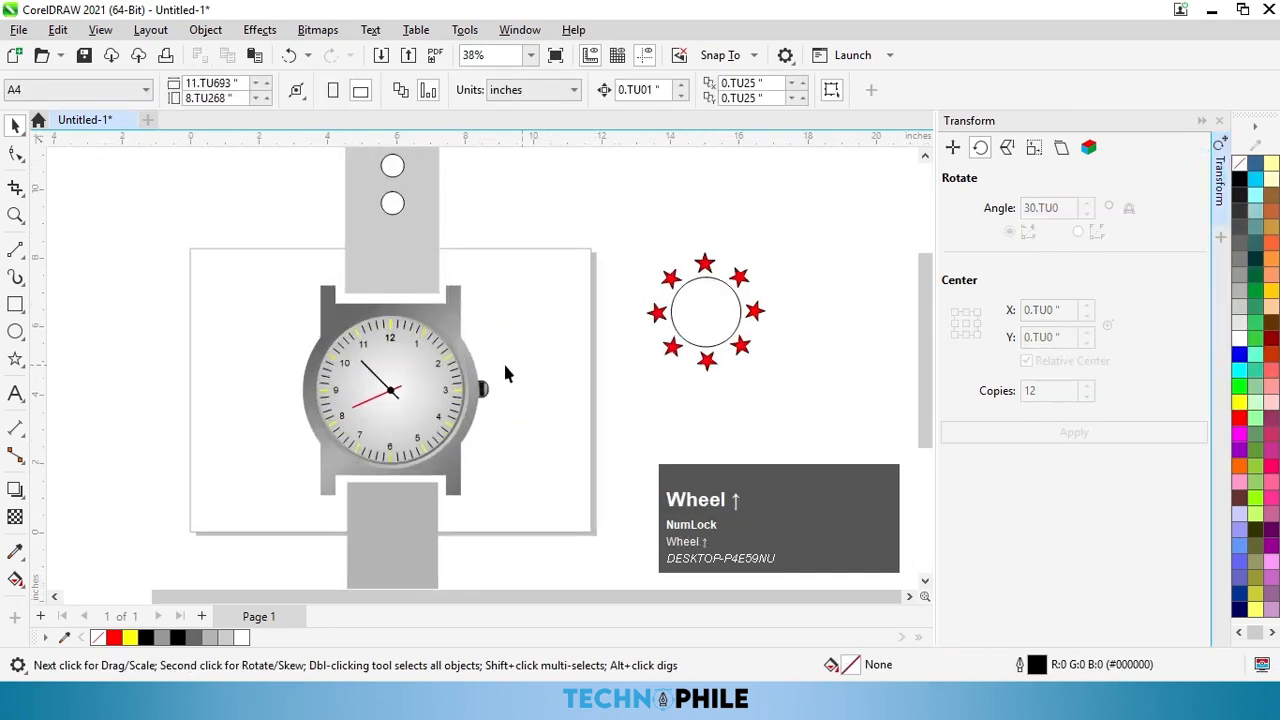
pyautogui.click(420, 305)
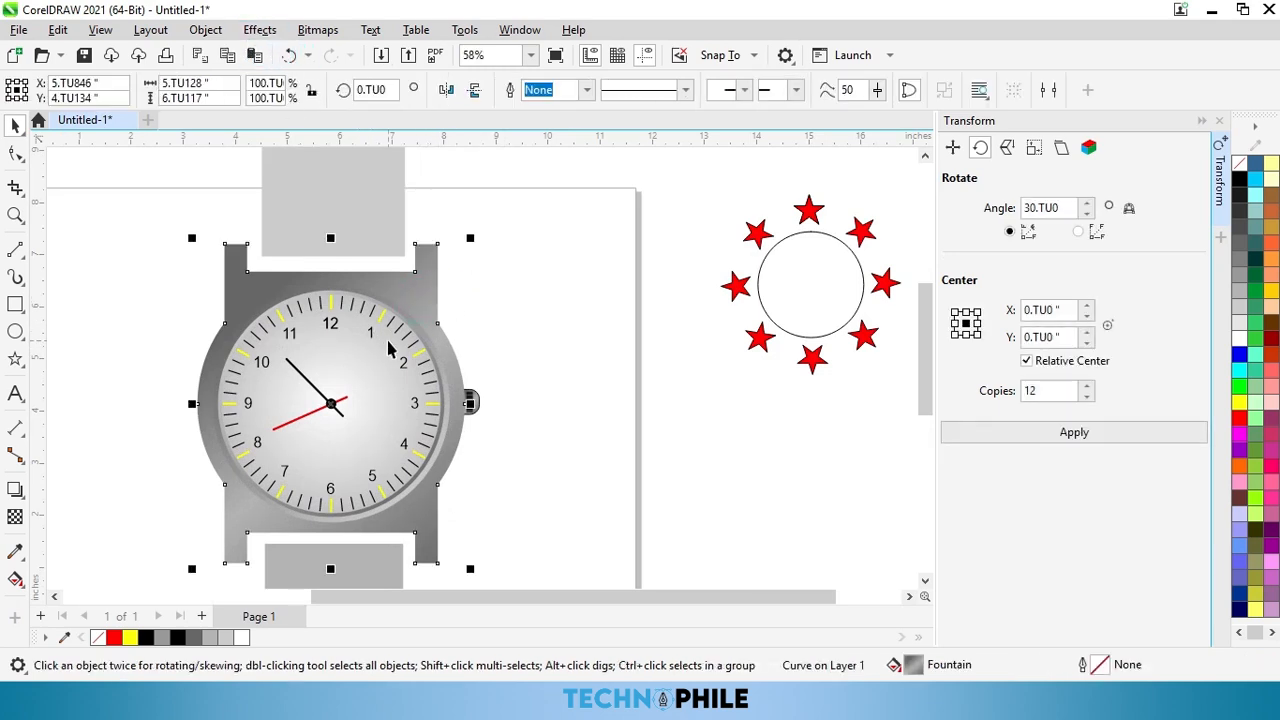
pyautogui.click(259, 29)
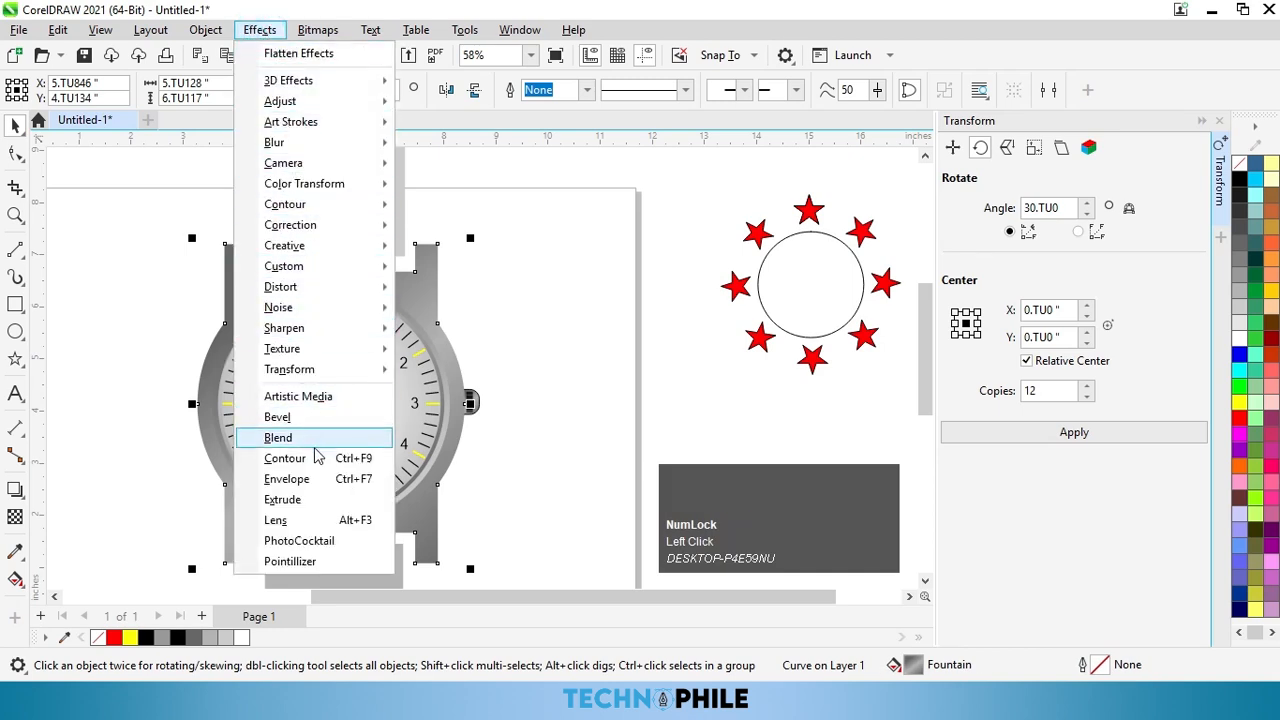
pyautogui.click(285, 419)
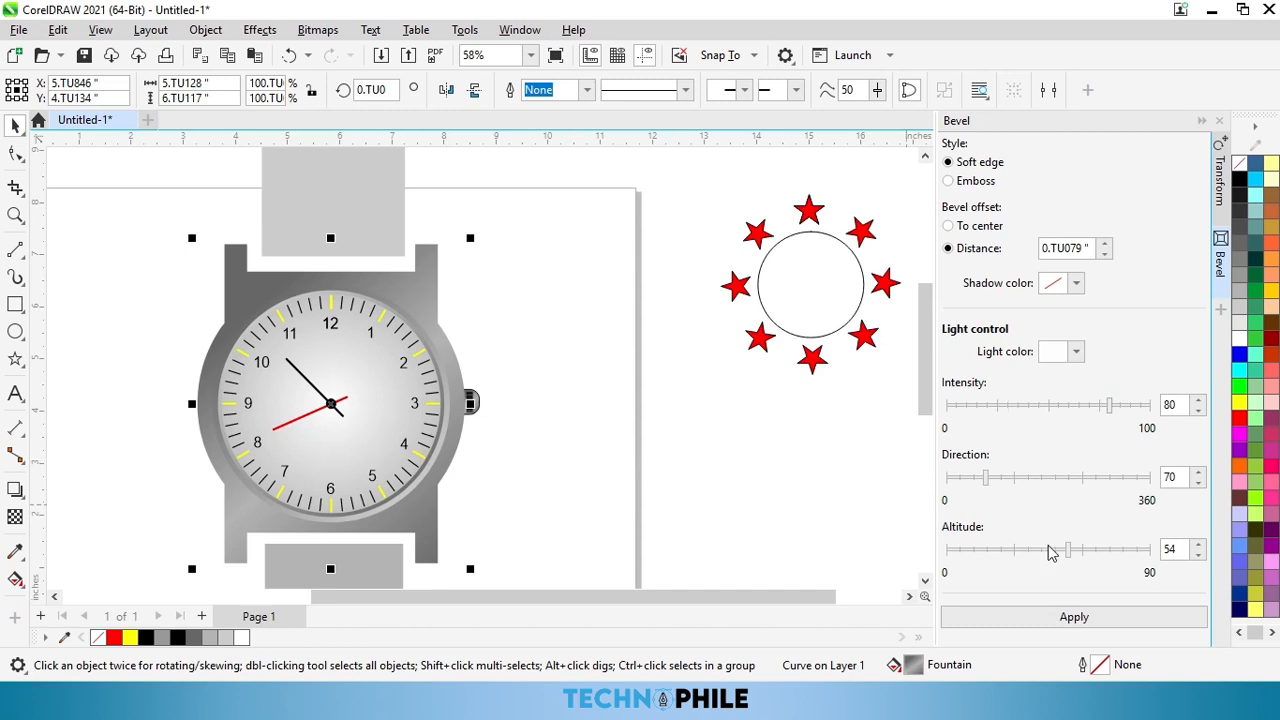
pyautogui.click(1056, 617)
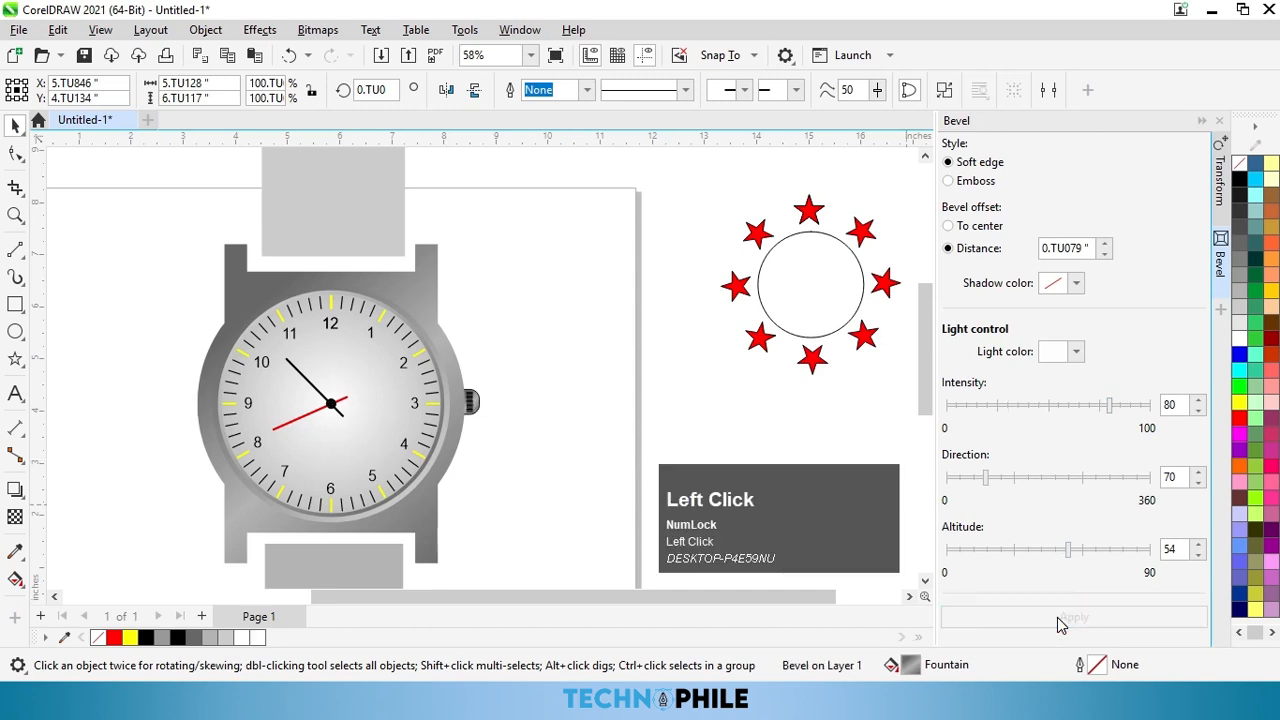
pyautogui.scroll(2, 249, 263)
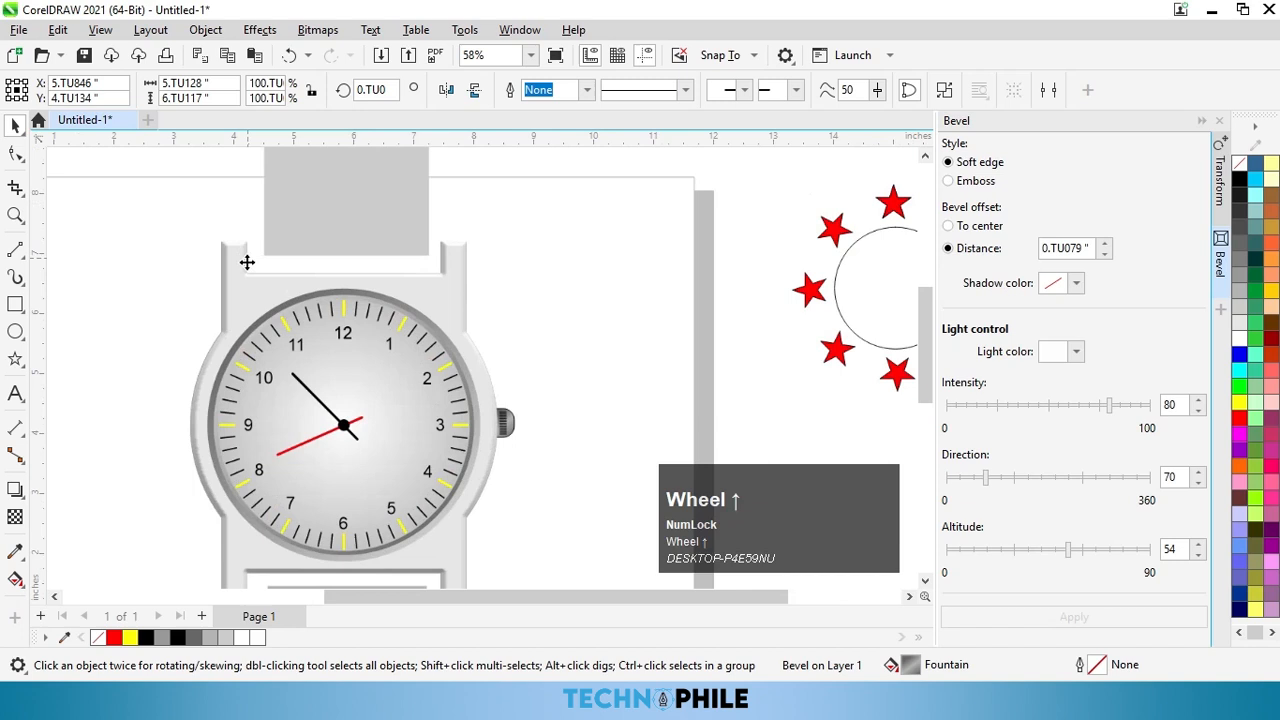
# Step: Change the case bevel's light color to black (C75 M68 Y65 K90) and apply it
pyautogui.click(1058, 354)
pyautogui.moveTo(1117, 485); pyautogui.dragTo(1131, 563)
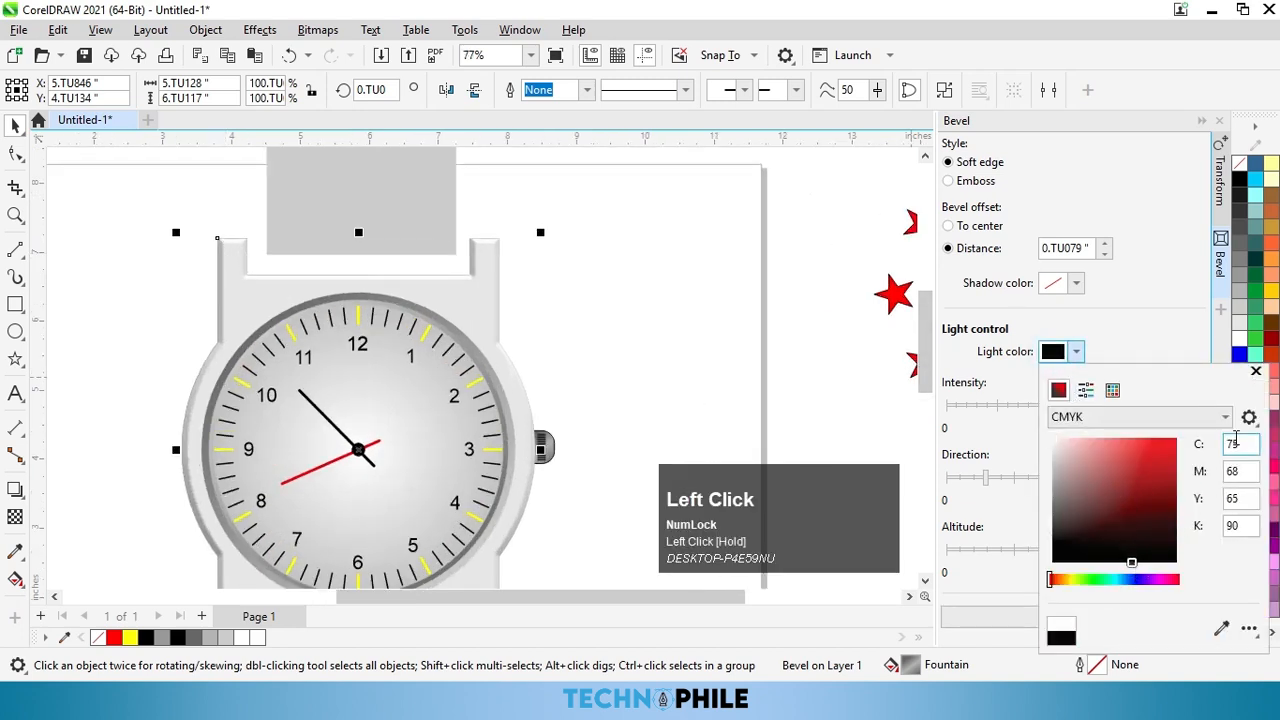
pyautogui.click(1002, 438)
pyautogui.click(998, 617)
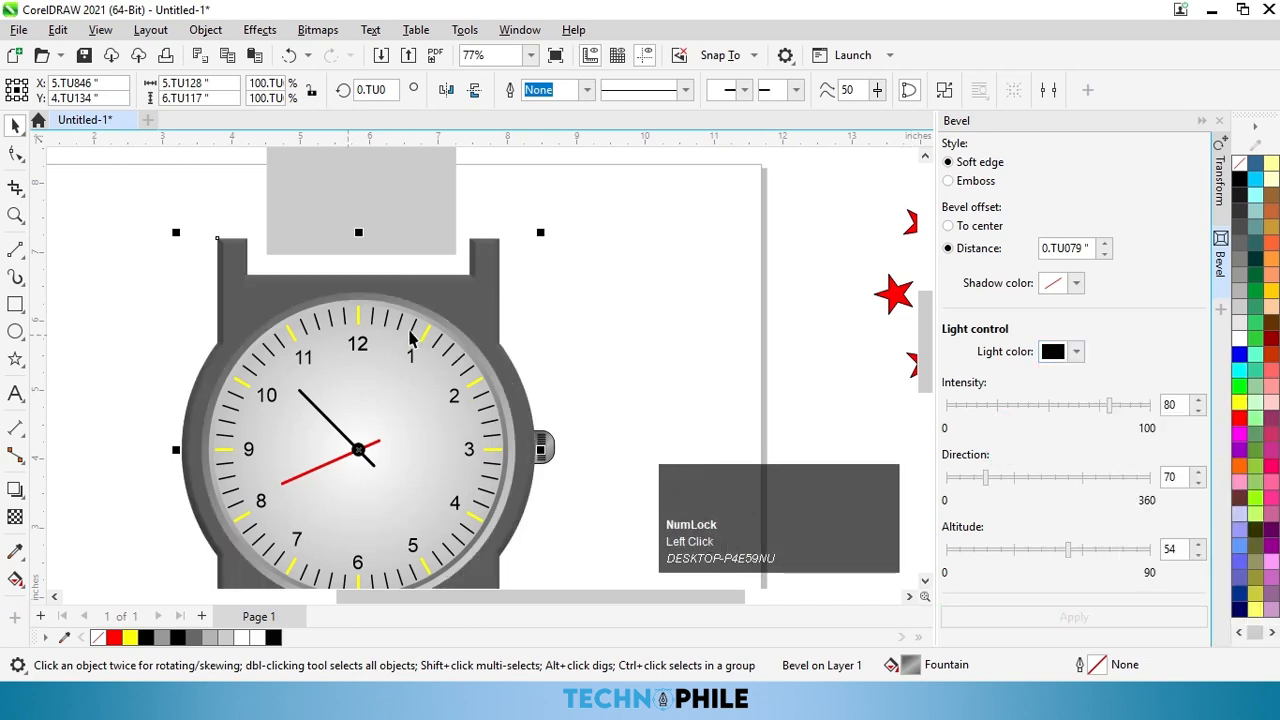
pyautogui.scroll(-2, 369, 303)
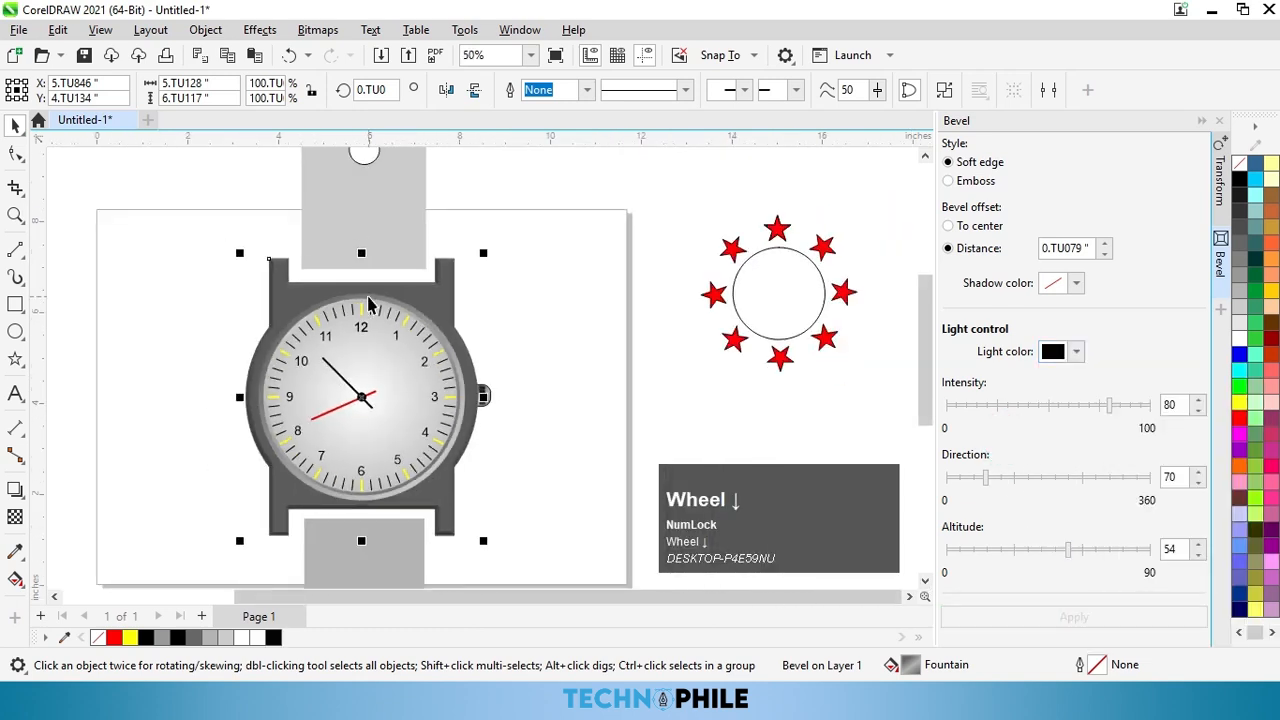
pyautogui.scroll(-1, 340, 335)
pyautogui.scroll(4, 337, 345)
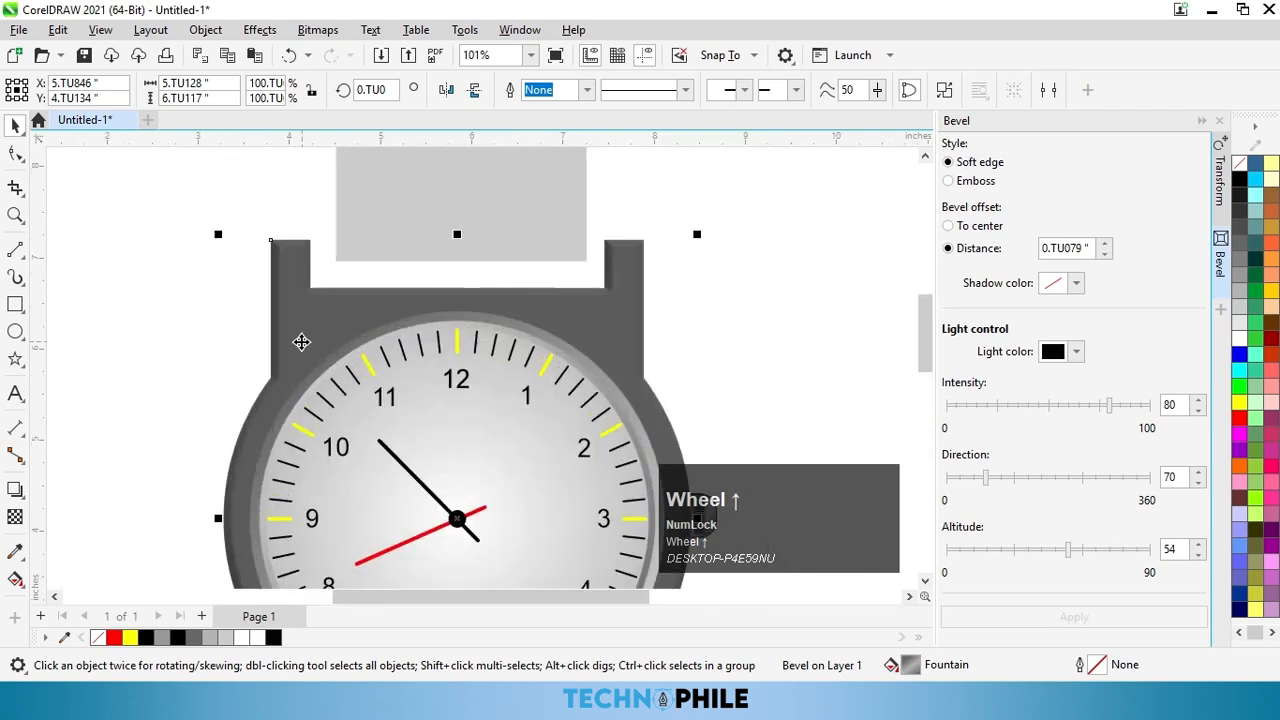
pyautogui.scroll(2, 301, 342)
# Step: Undo the last bevel adjustment and reapply the case bevel with a light intensity of 28
pyautogui.hotkey('ctrl', 'z')
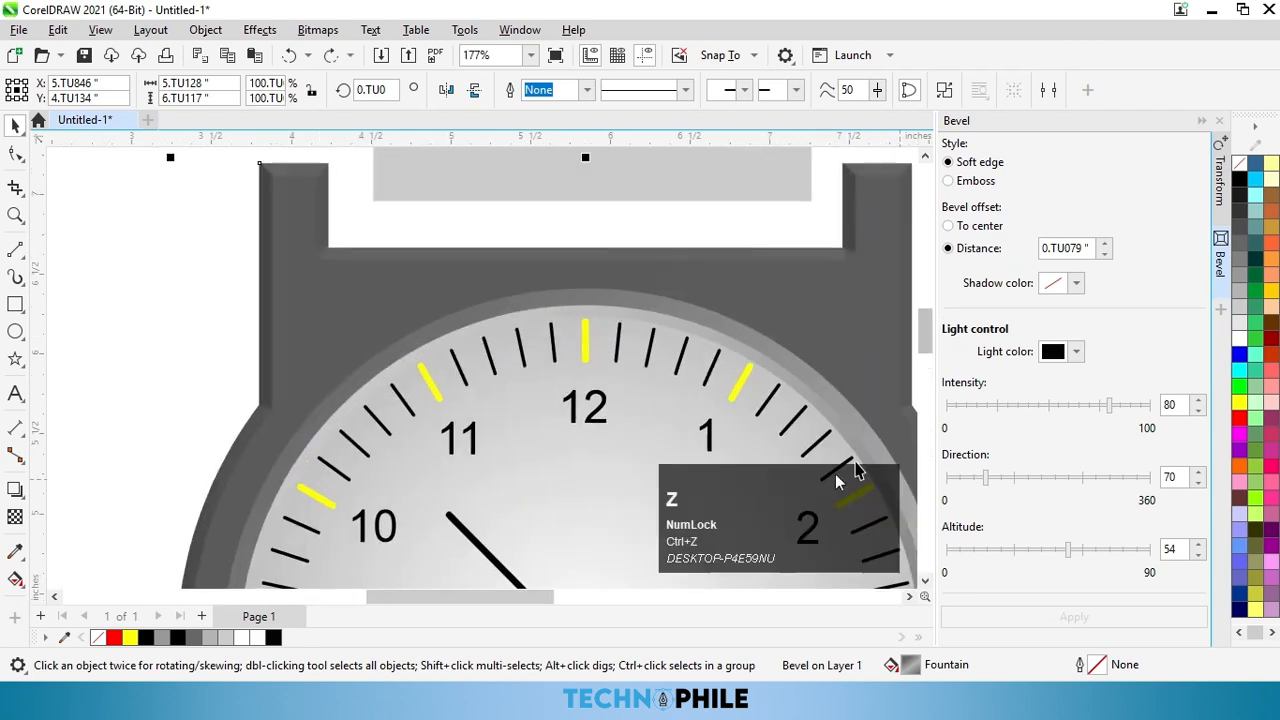
pyautogui.click(1004, 406)
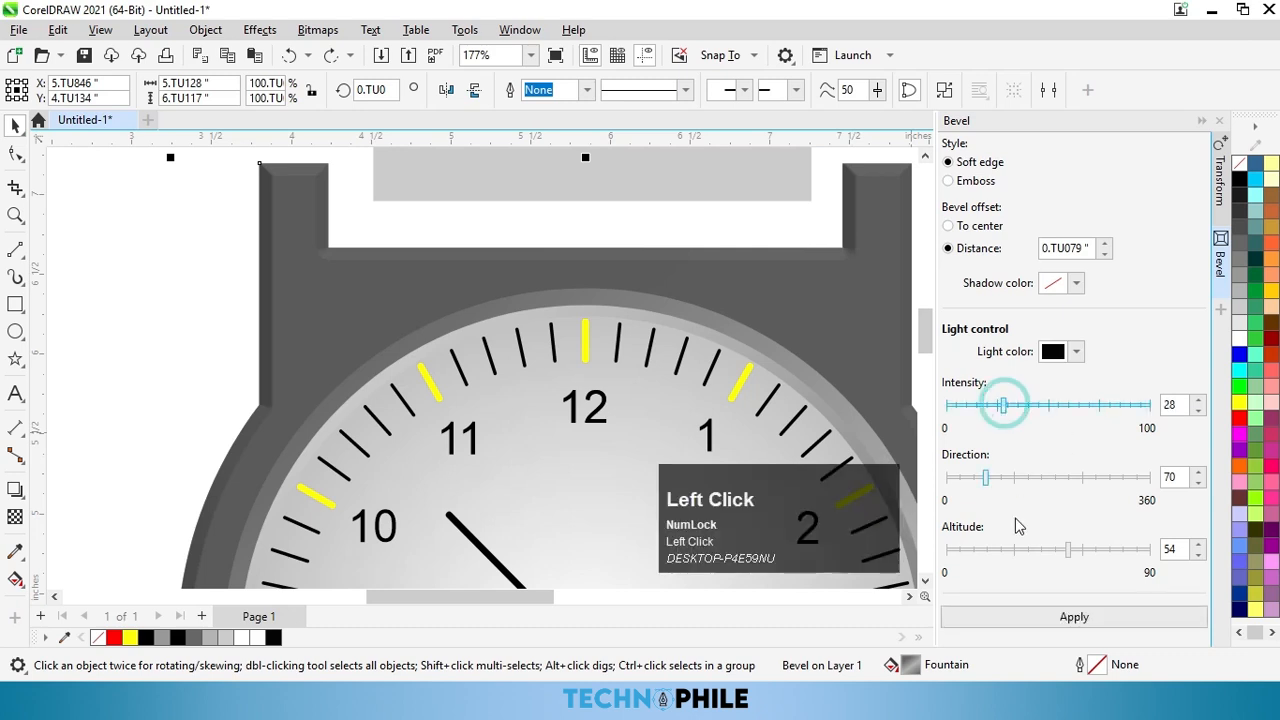
pyautogui.click(1037, 620)
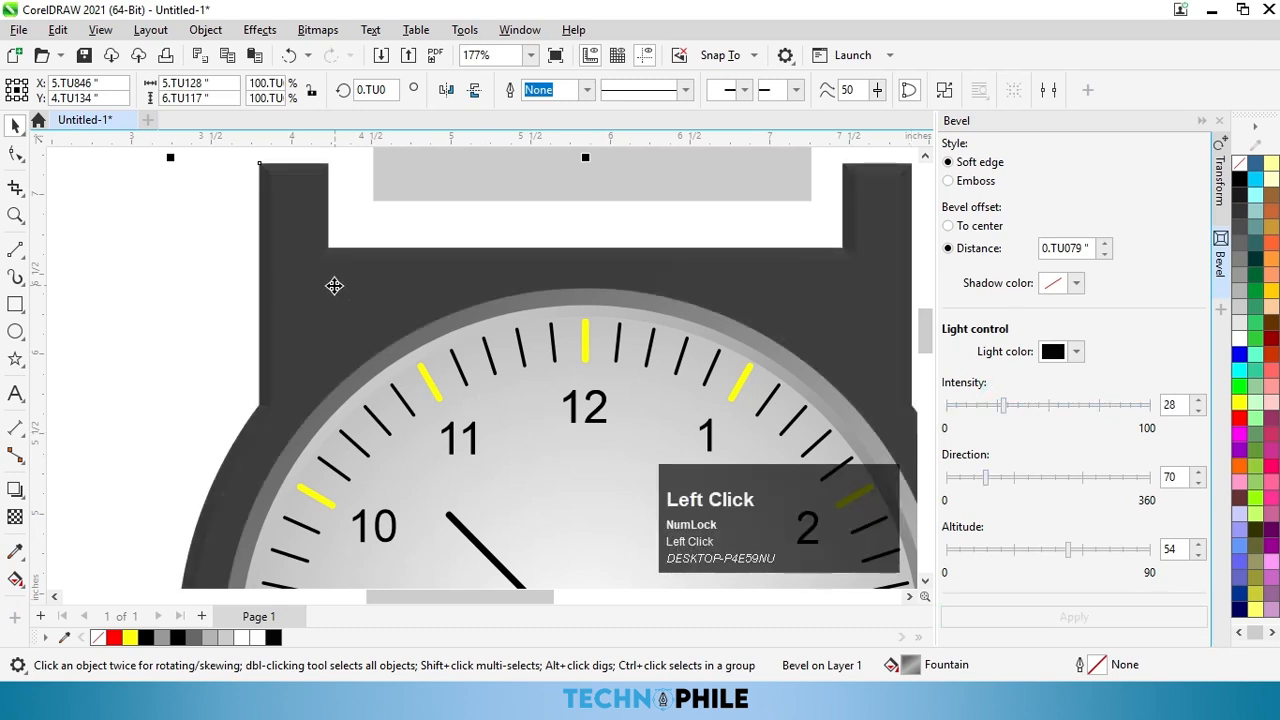
pyautogui.scroll(-5, 318, 329)
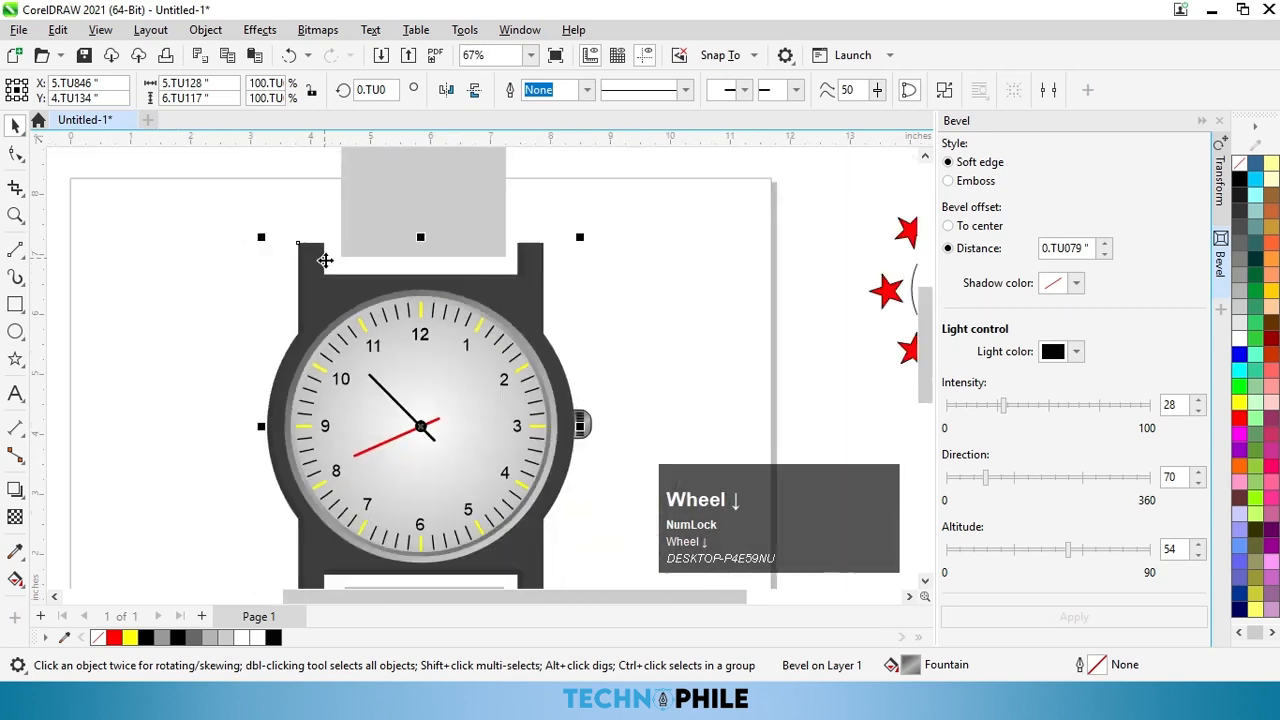
# Step: Apply the soft-edge bevel with black light at intensity 28 to the upper and lower straps
pyautogui.scroll(-2, 346, 296)
pyautogui.click(431, 279)
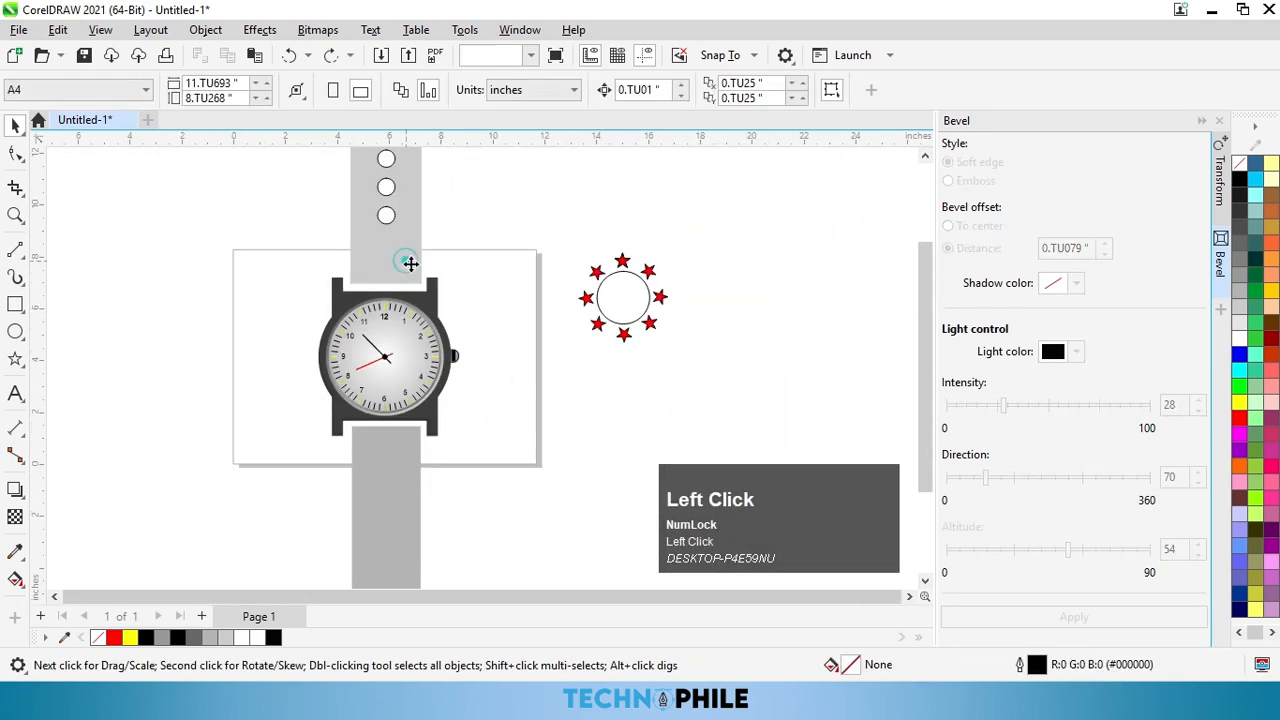
pyautogui.click(409, 263)
pyautogui.click(1065, 613)
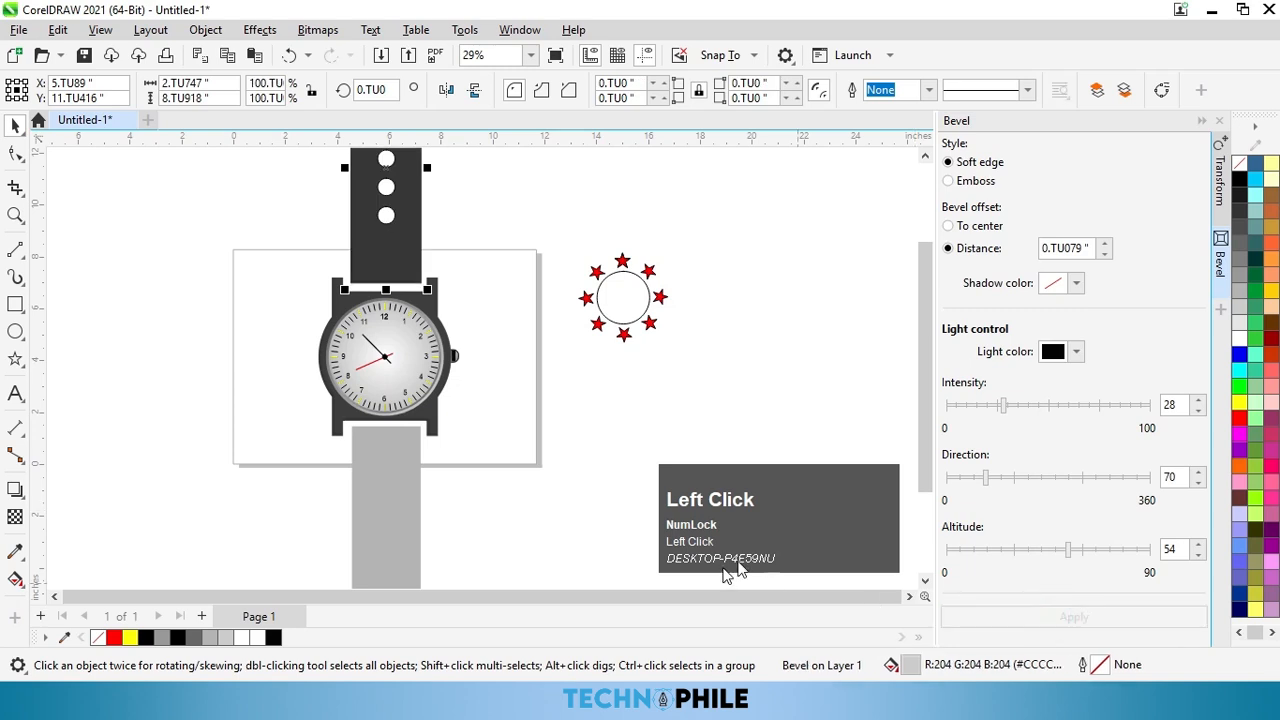
pyautogui.click(418, 527)
pyautogui.click(1074, 616)
pyautogui.click(478, 492)
pyautogui.scroll(-2, 504, 385)
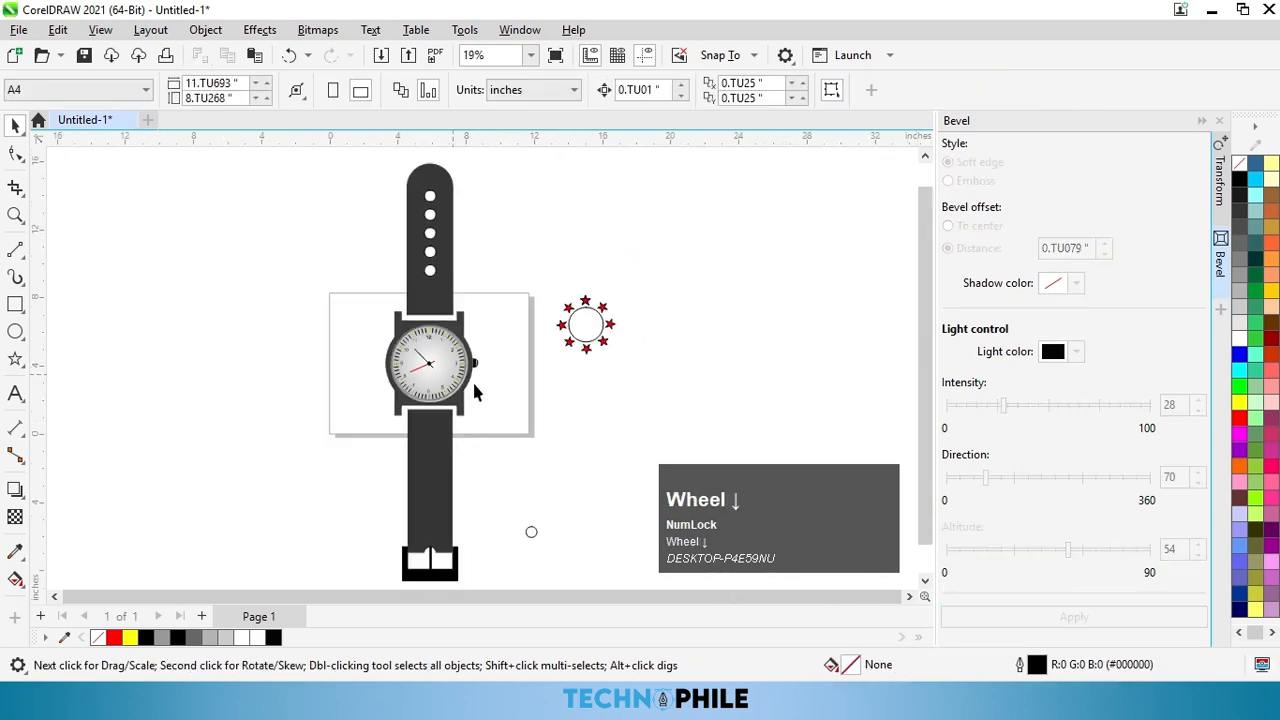